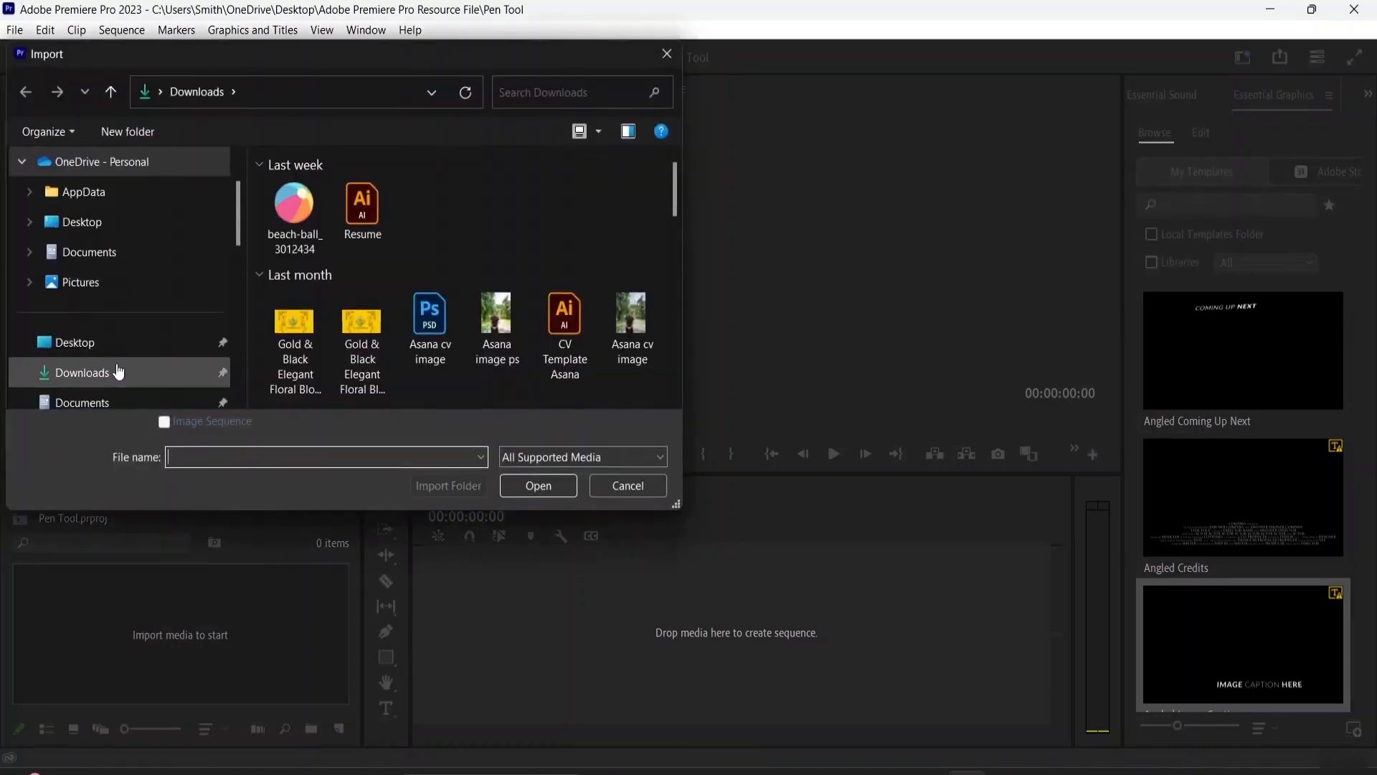
Import all media files from the Videos folder inside the Adobe Premiere Pro Resource File folder.
scroll(124, 362, down, 3)
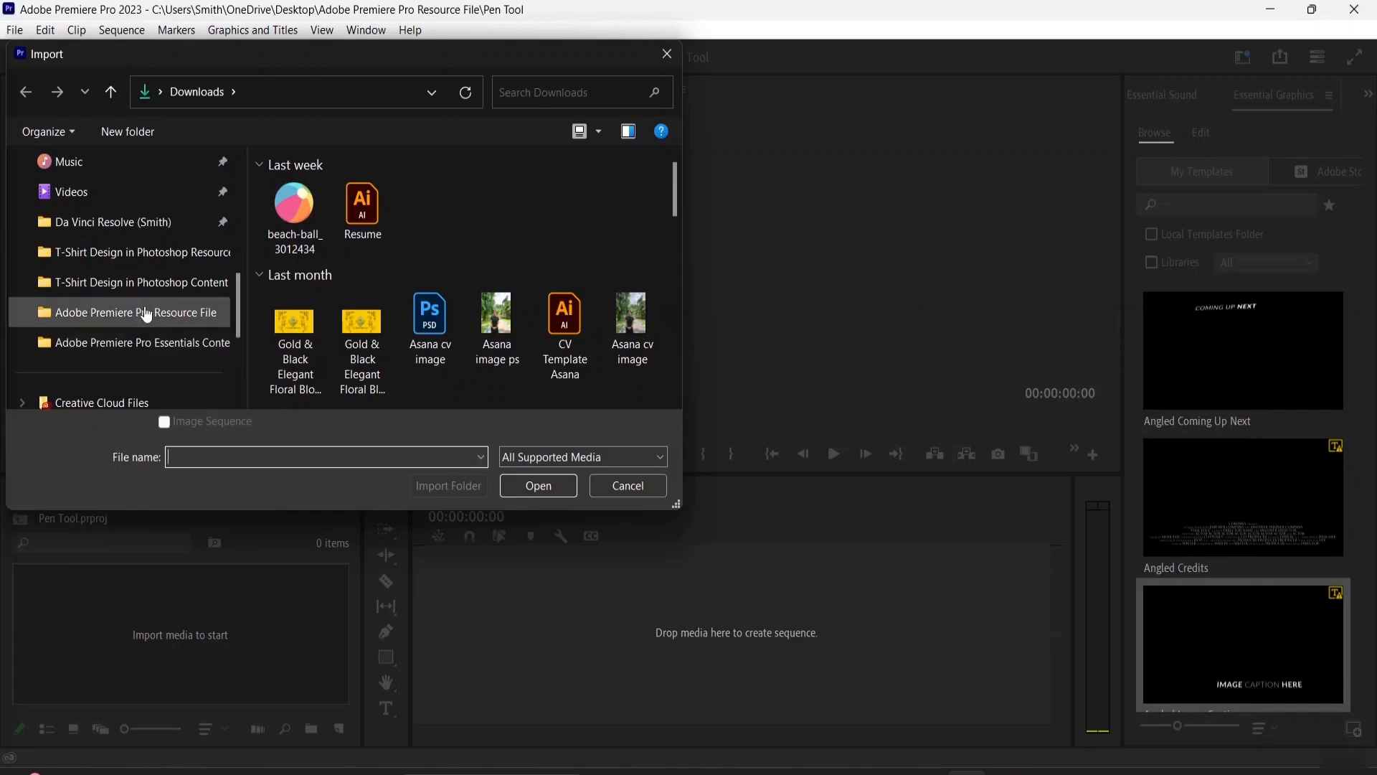
click(146, 313)
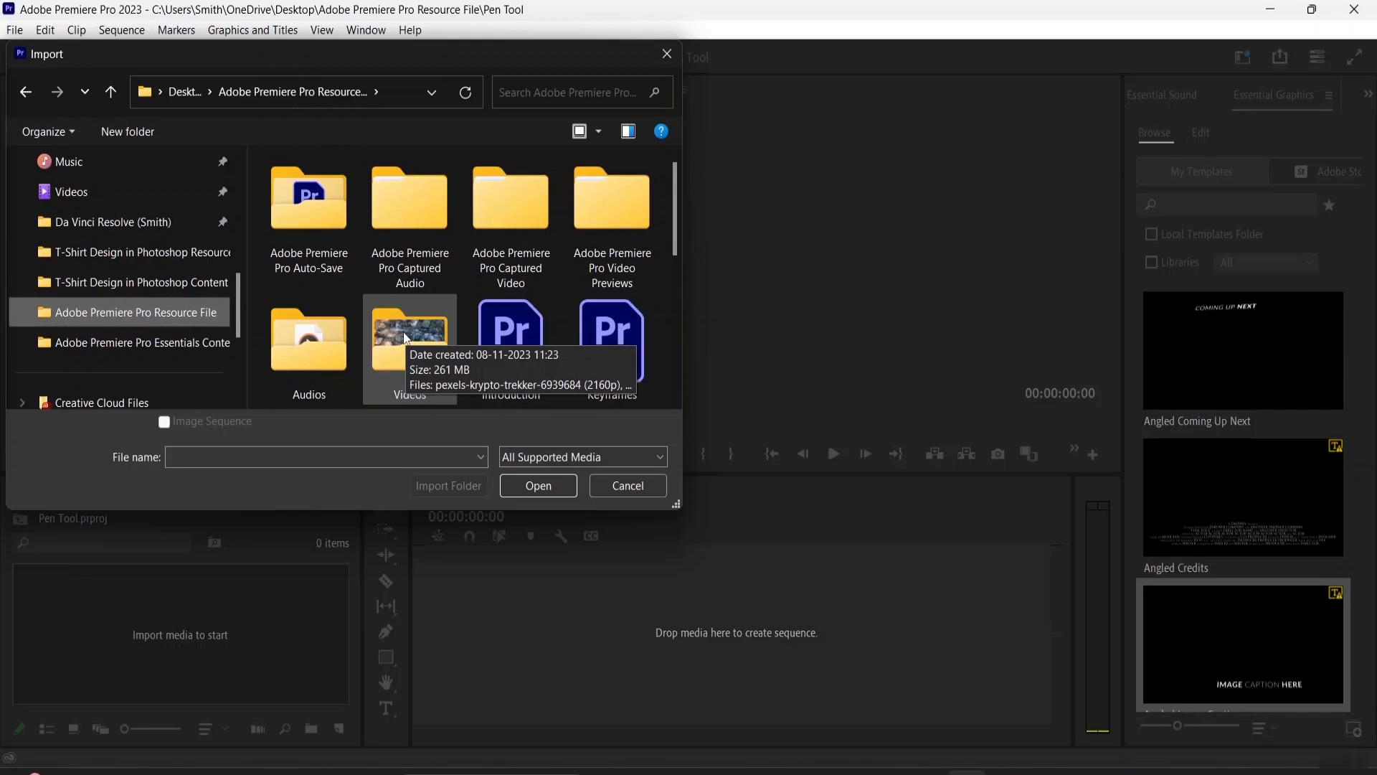
click(406, 337)
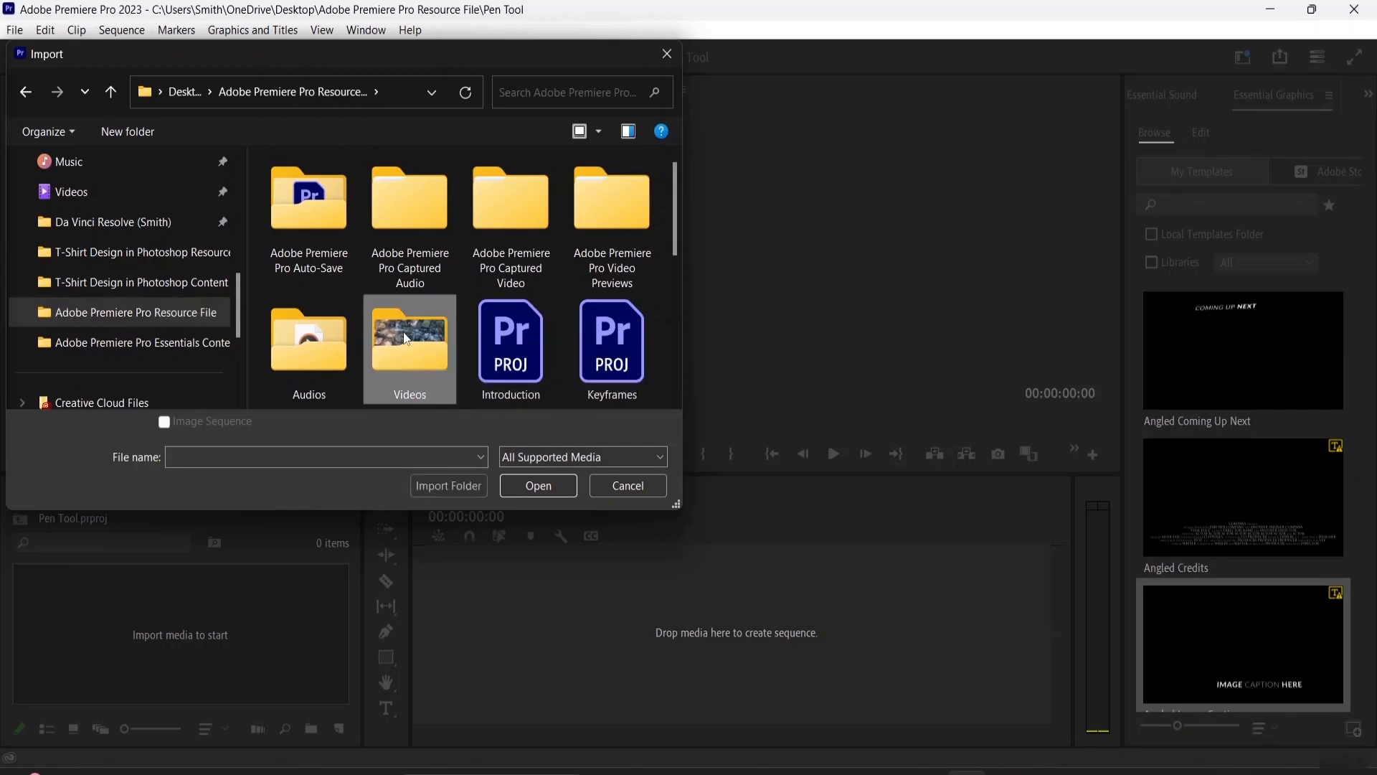
click(527, 487)
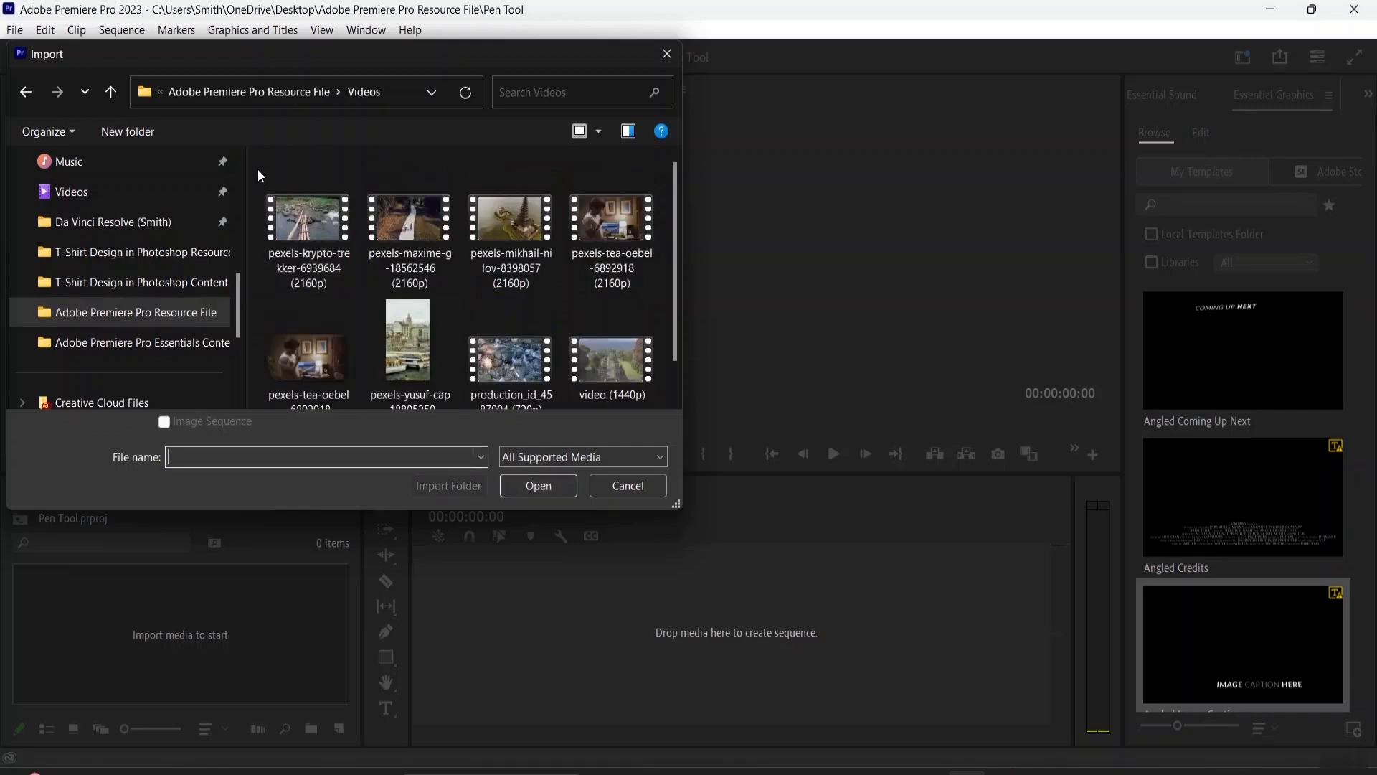
drag(257, 169, 621, 393)
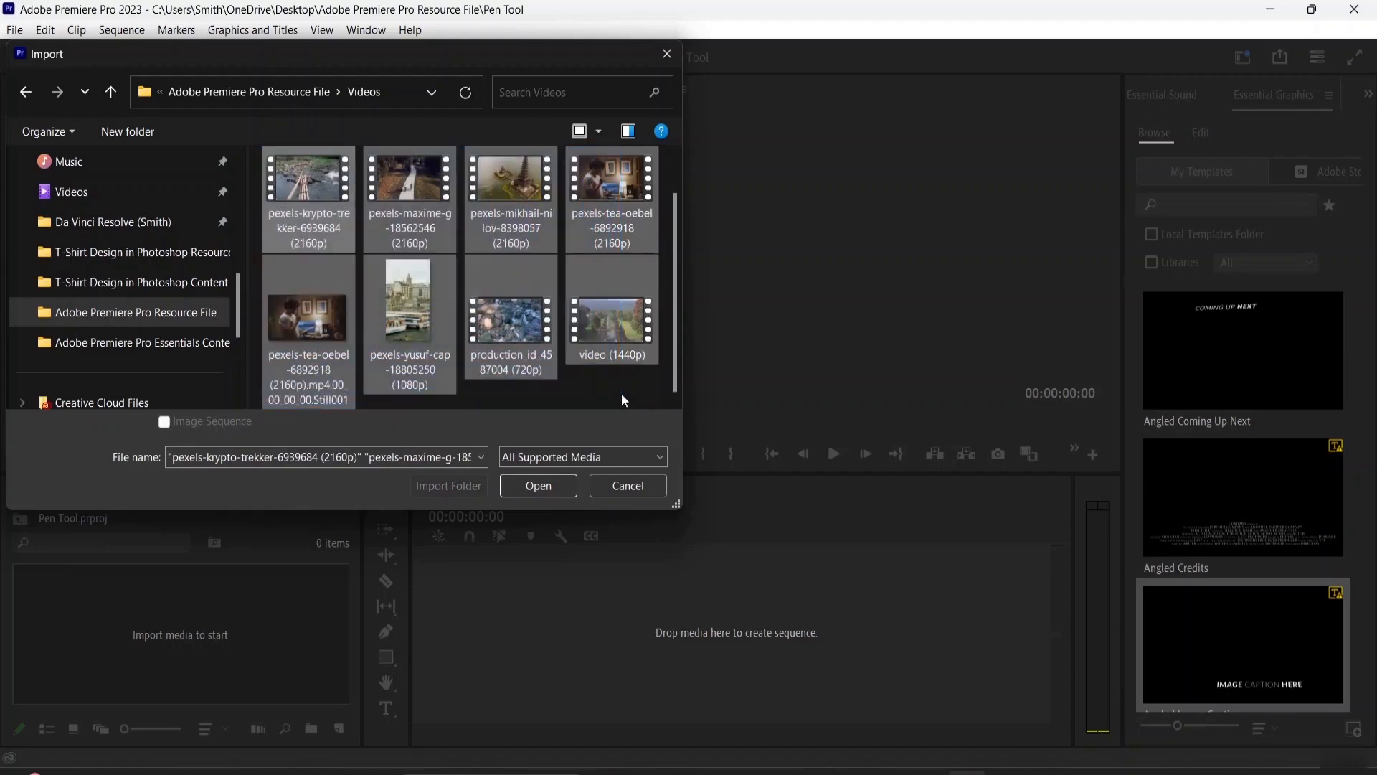
click(557, 487)
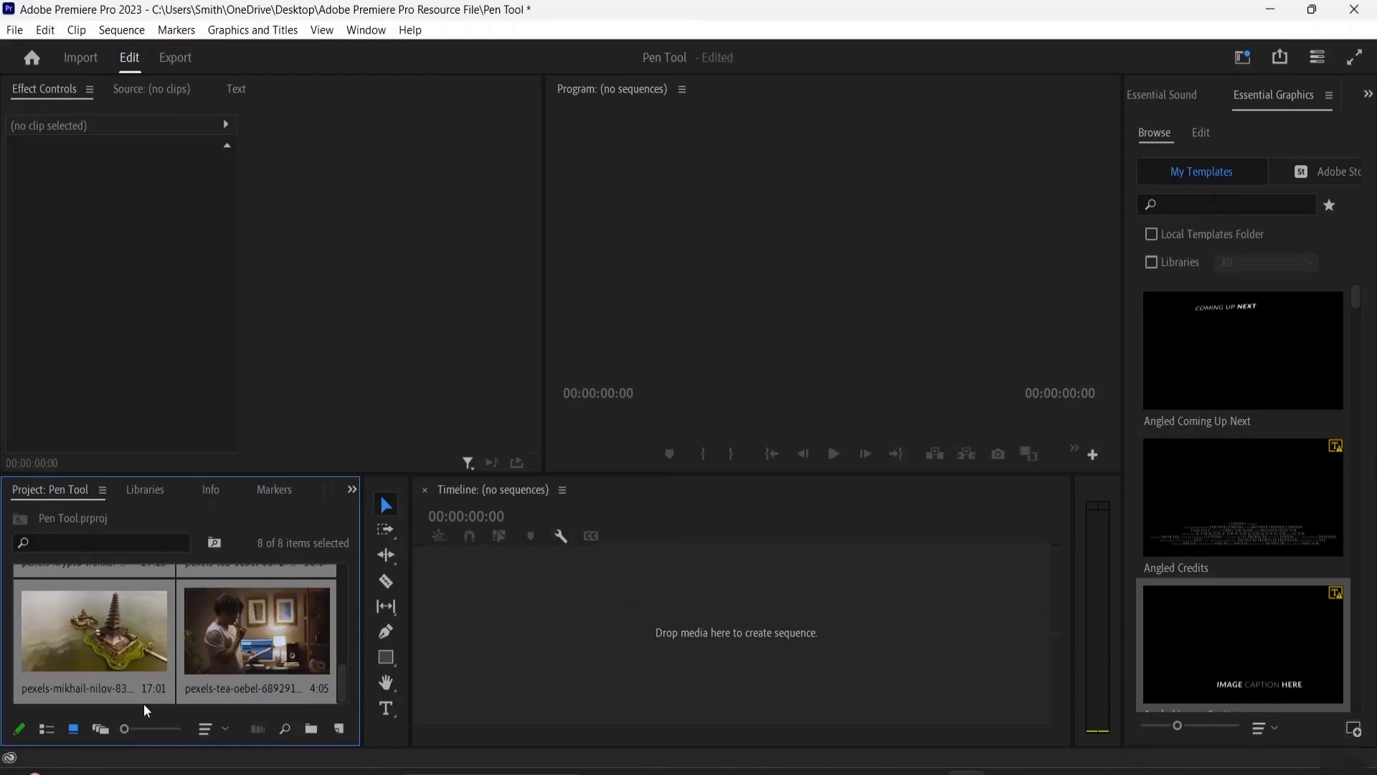
Display the project items in list view and look through the imported clips.
click(46, 729)
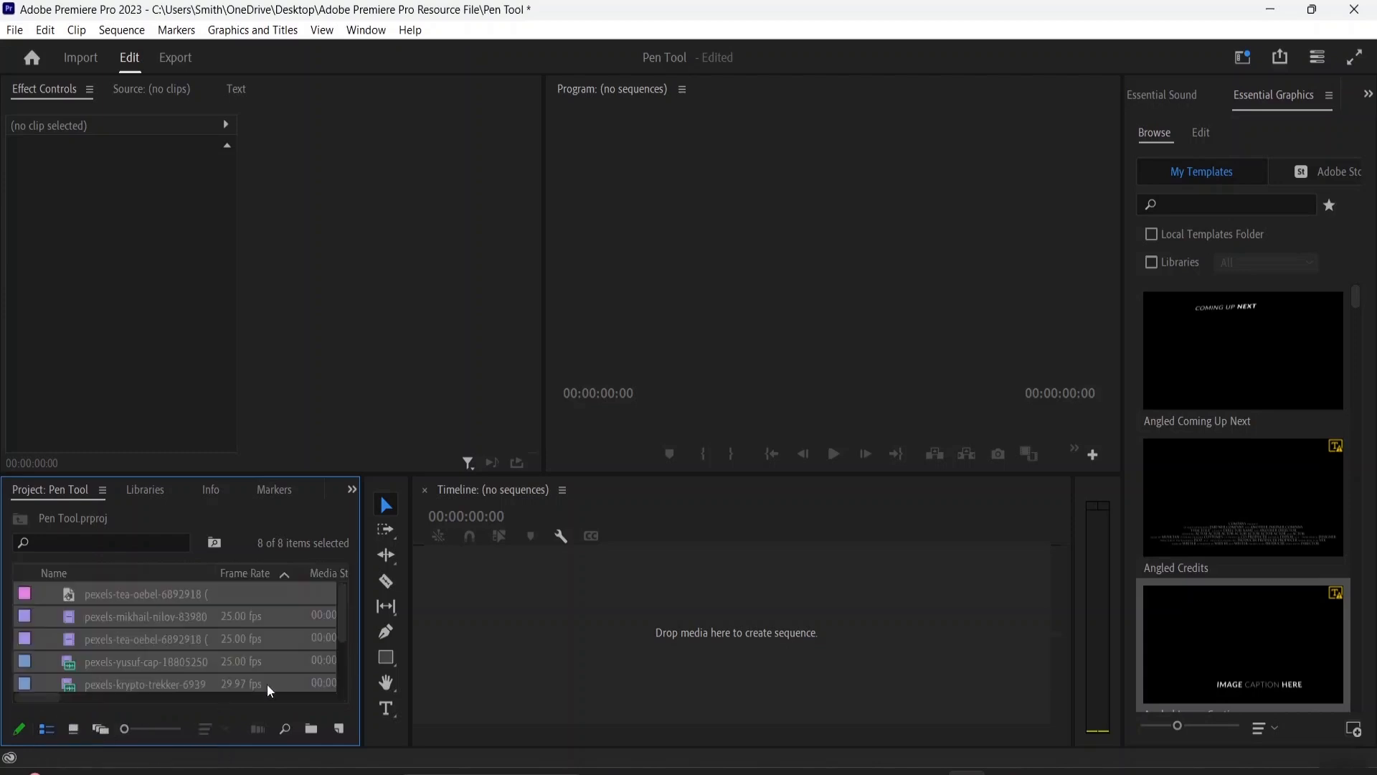
scroll(110, 638, down, 2)
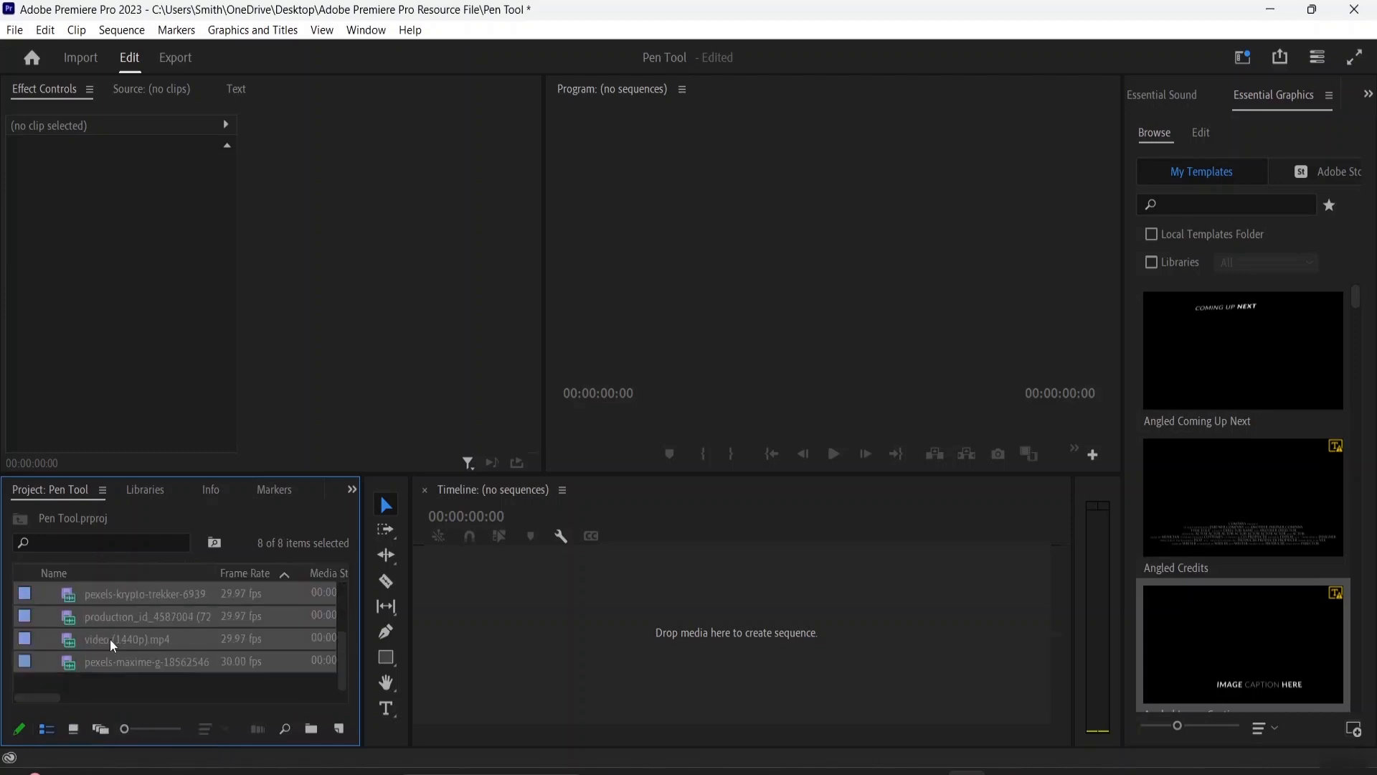
scroll(109, 639, up, 2)
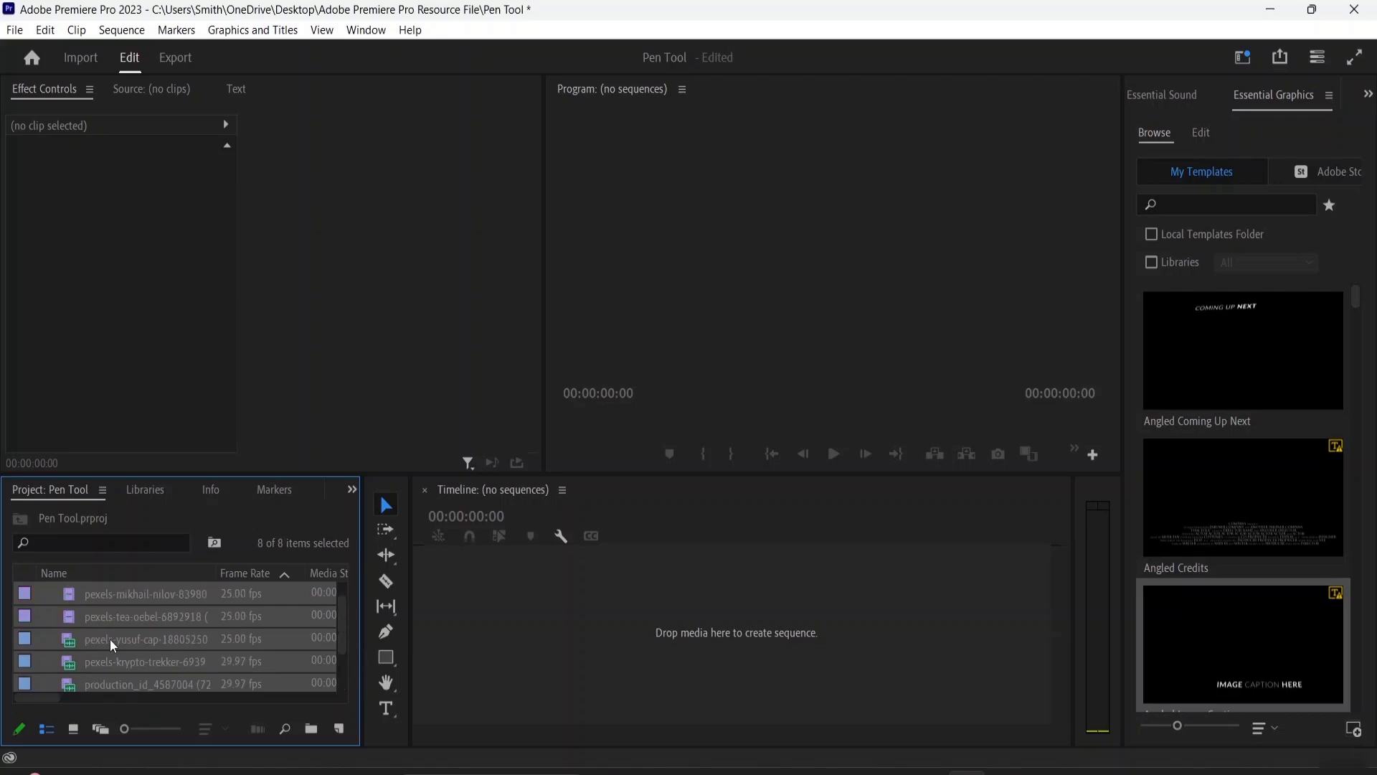
scroll(110, 638, down, 2)
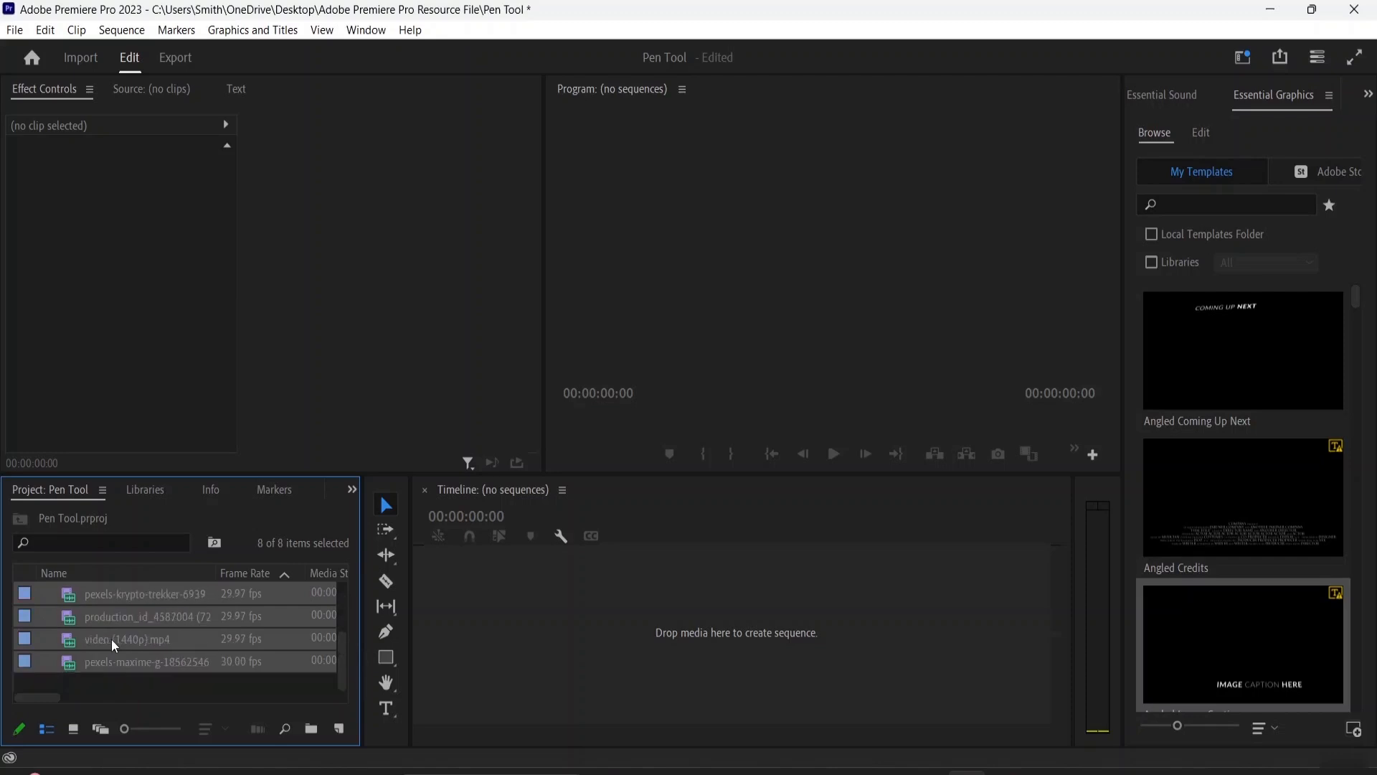
Import the mixkit-beautiful-dream audio file from the Audios folder of Adobe Premiere Pro Resource File.
double_click(244, 681)
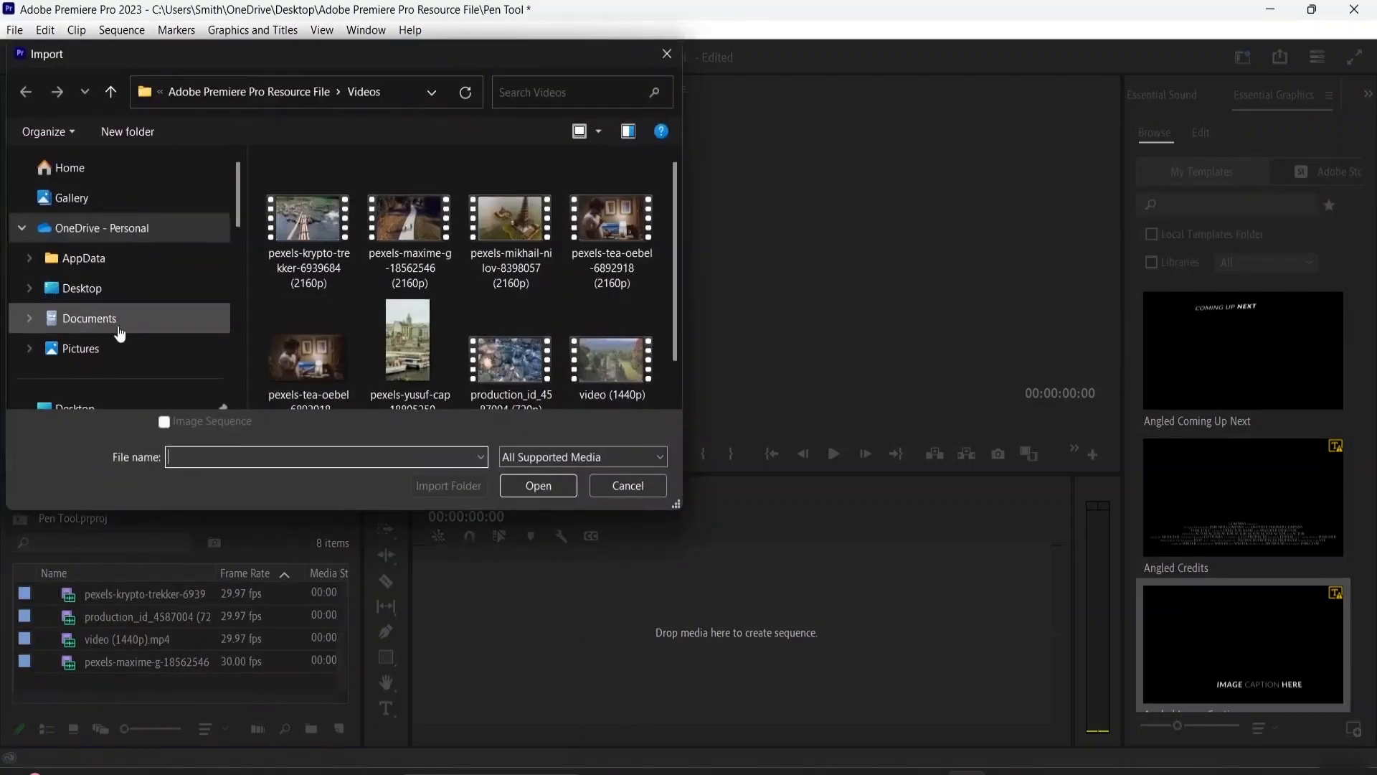
scroll(105, 299, down, 3)
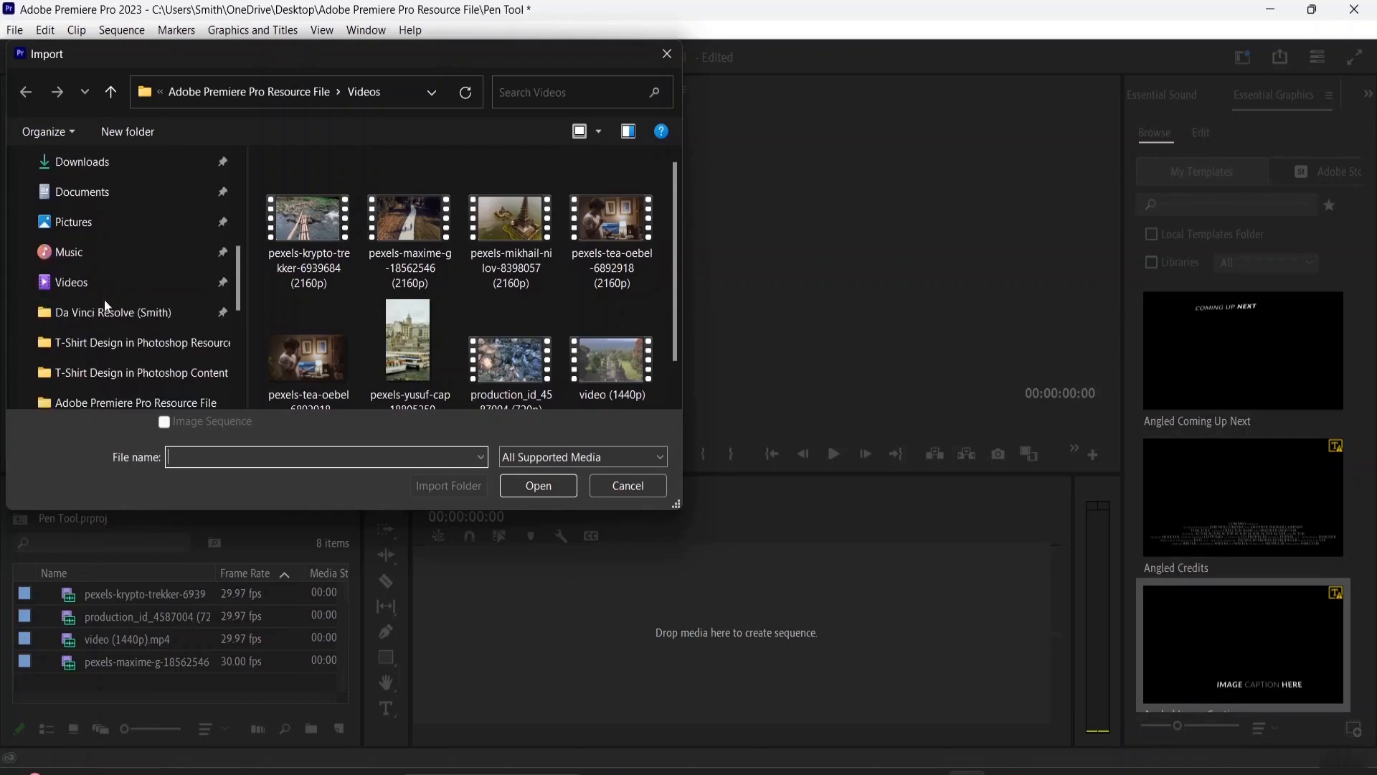
click(159, 400)
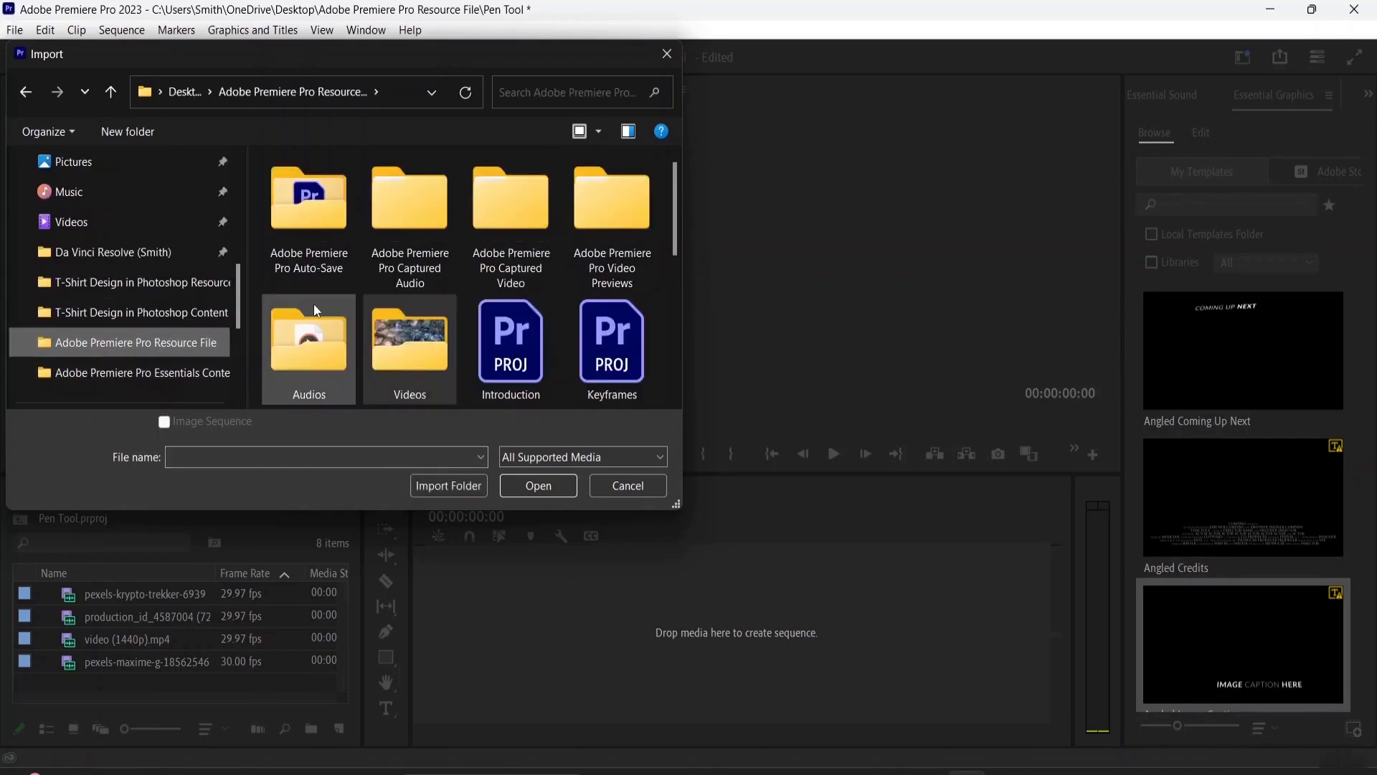
double_click(335, 342)
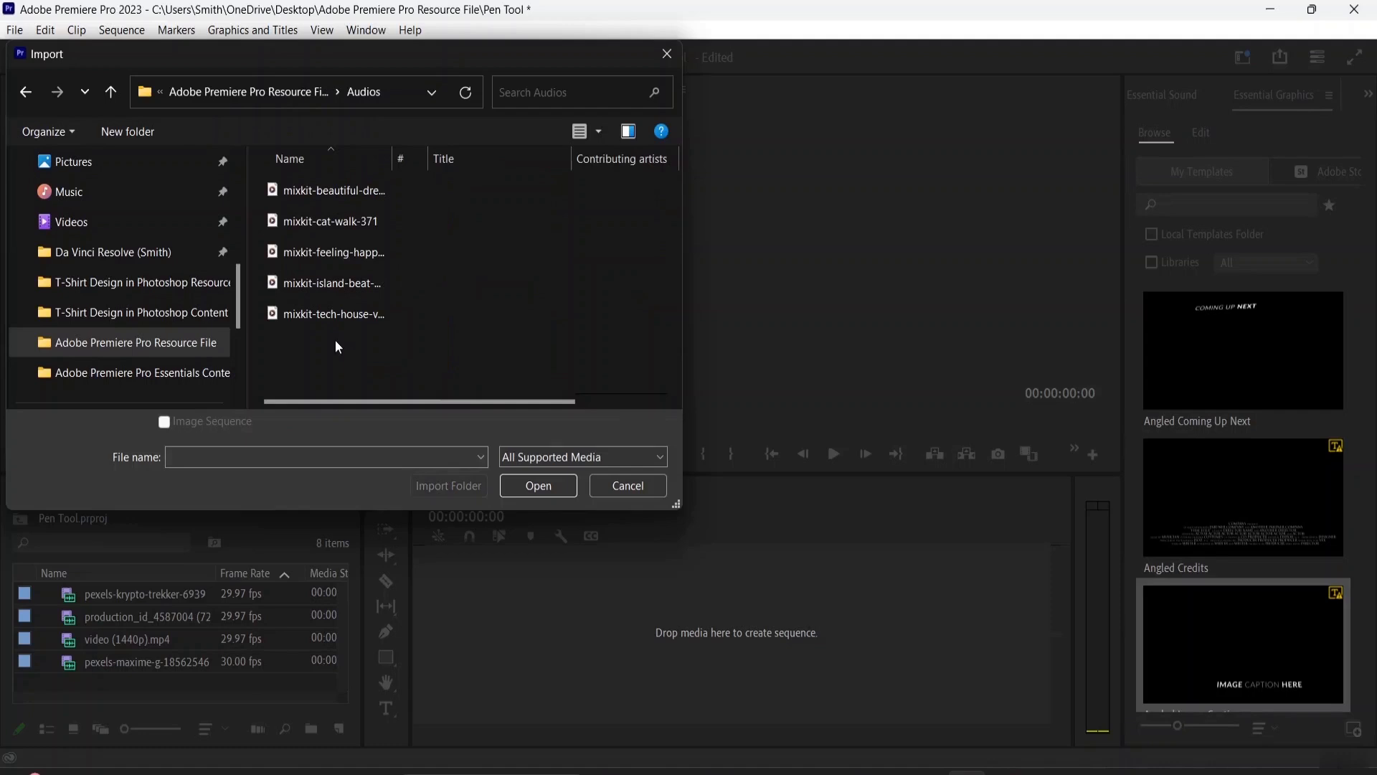
click(317, 188)
click(532, 485)
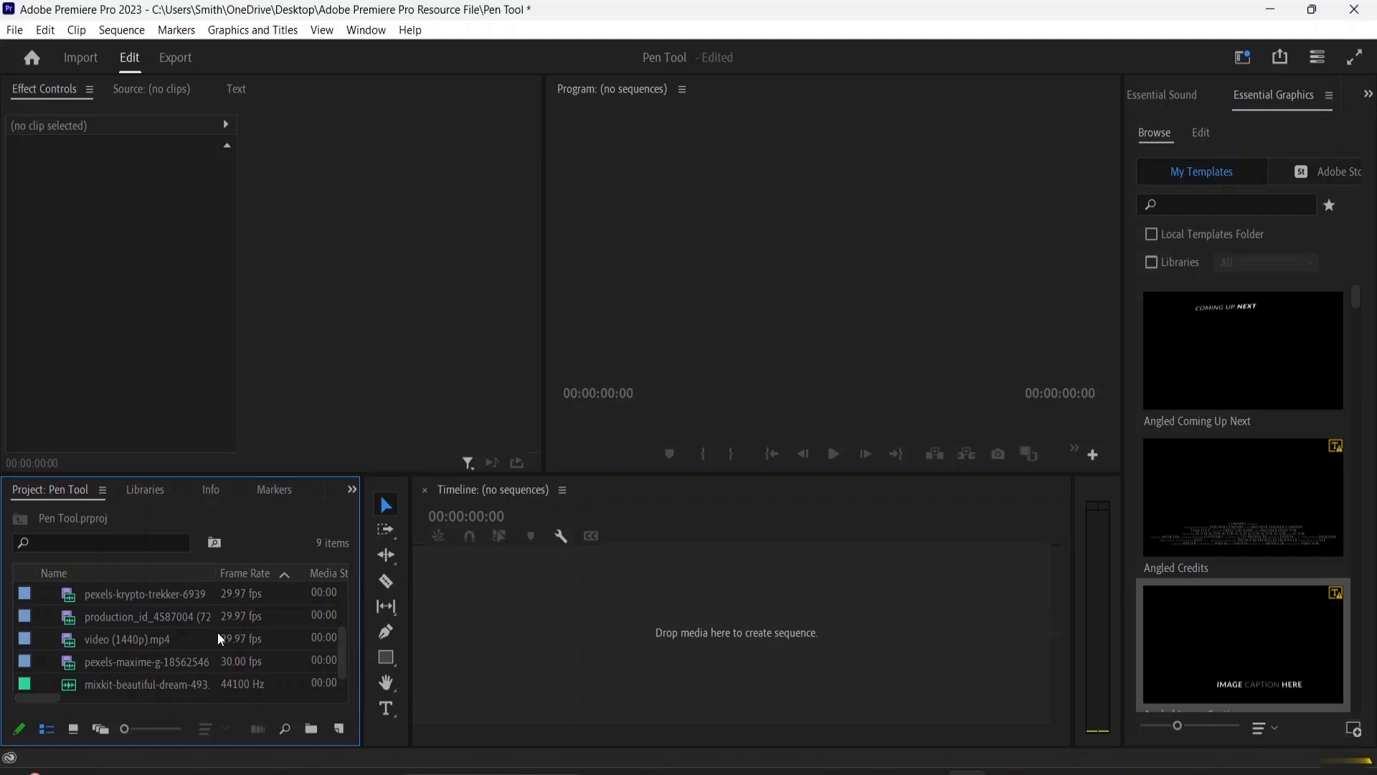
scroll(218, 633, up, 2)
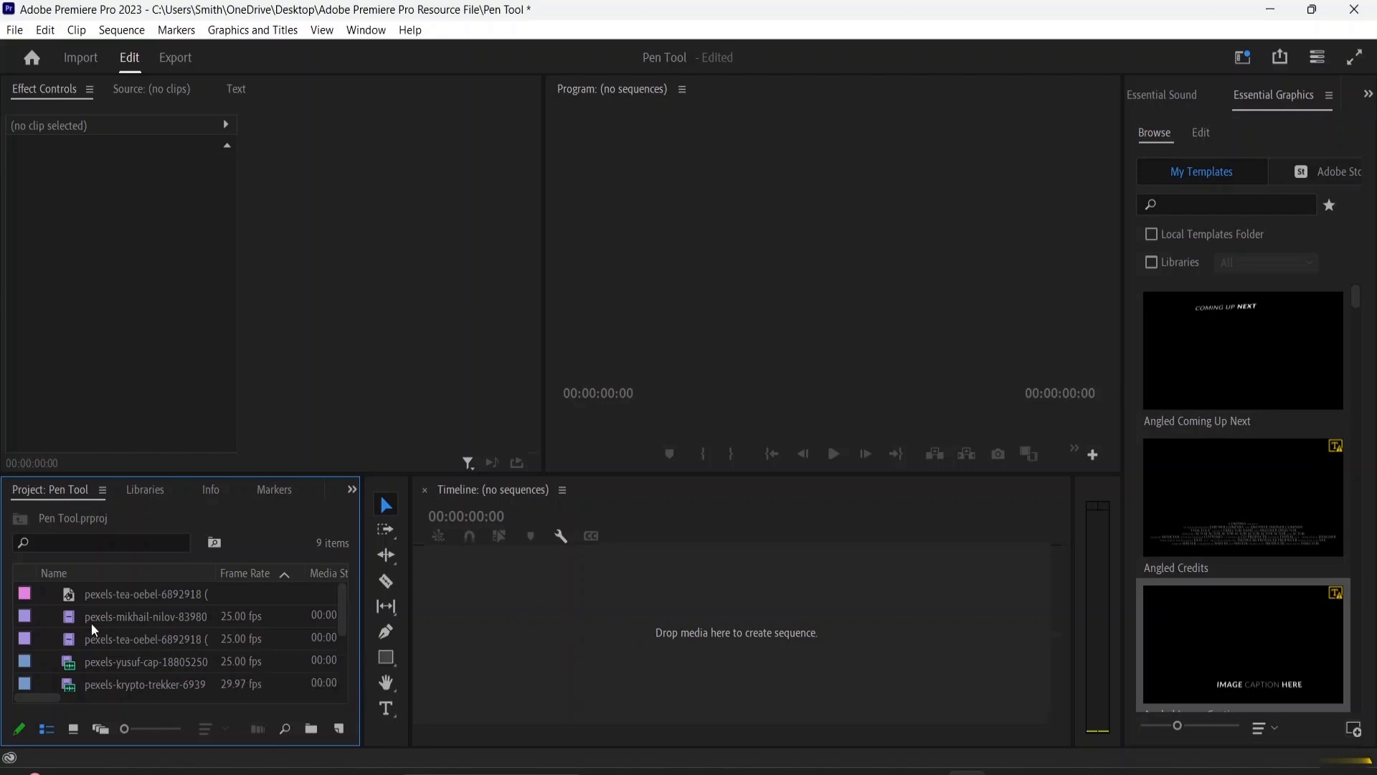
drag(102, 621, 477, 619)
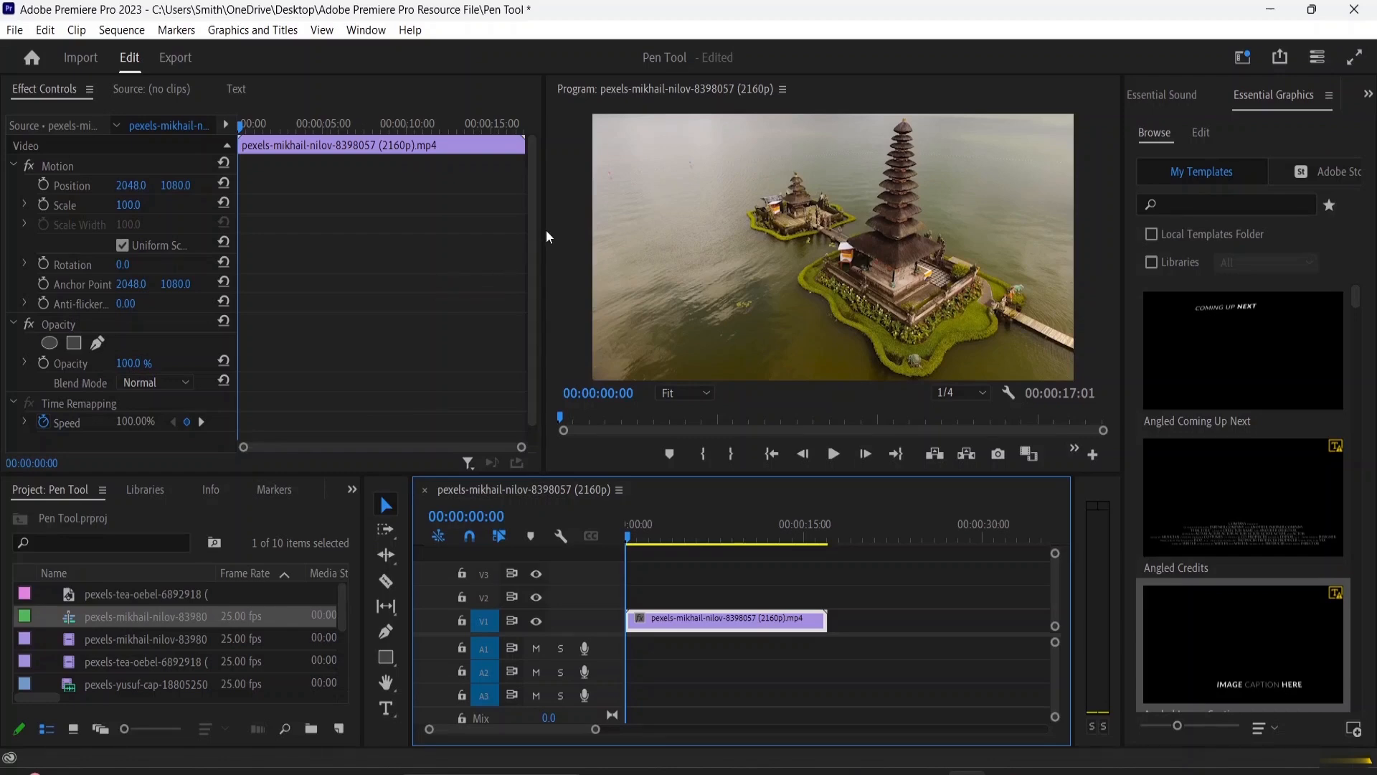
drag(543, 229, 337, 246)
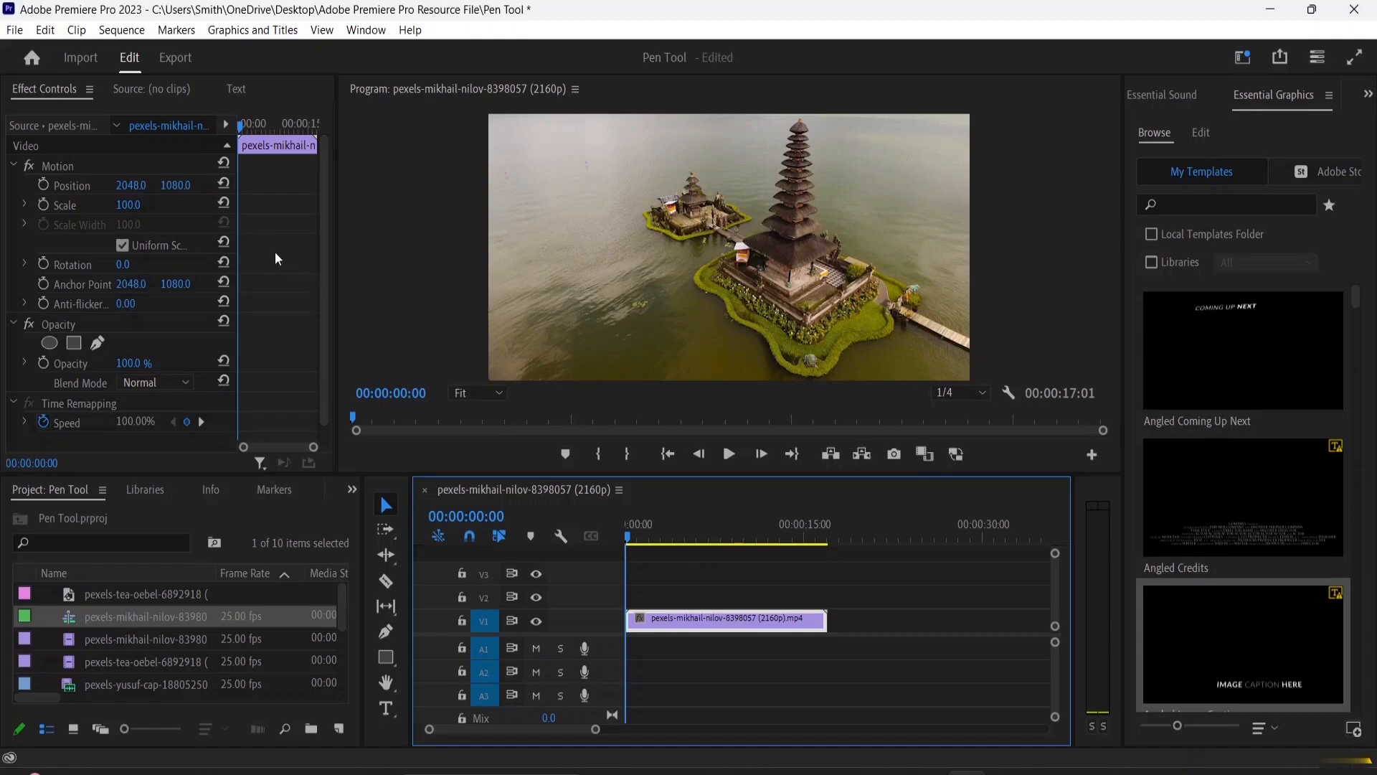
Show the Source monitor and open the Pexels 6892918 still image in it.
click(159, 90)
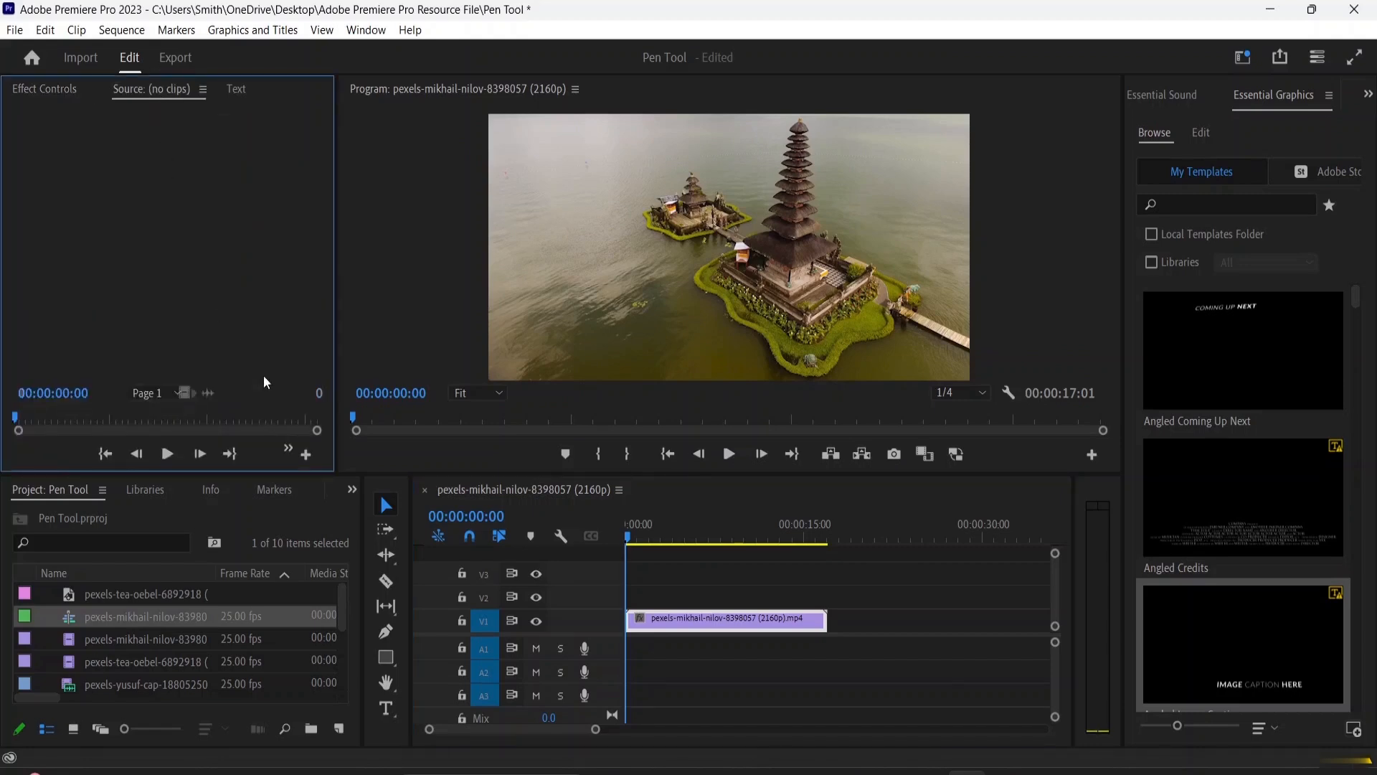
click(97, 610)
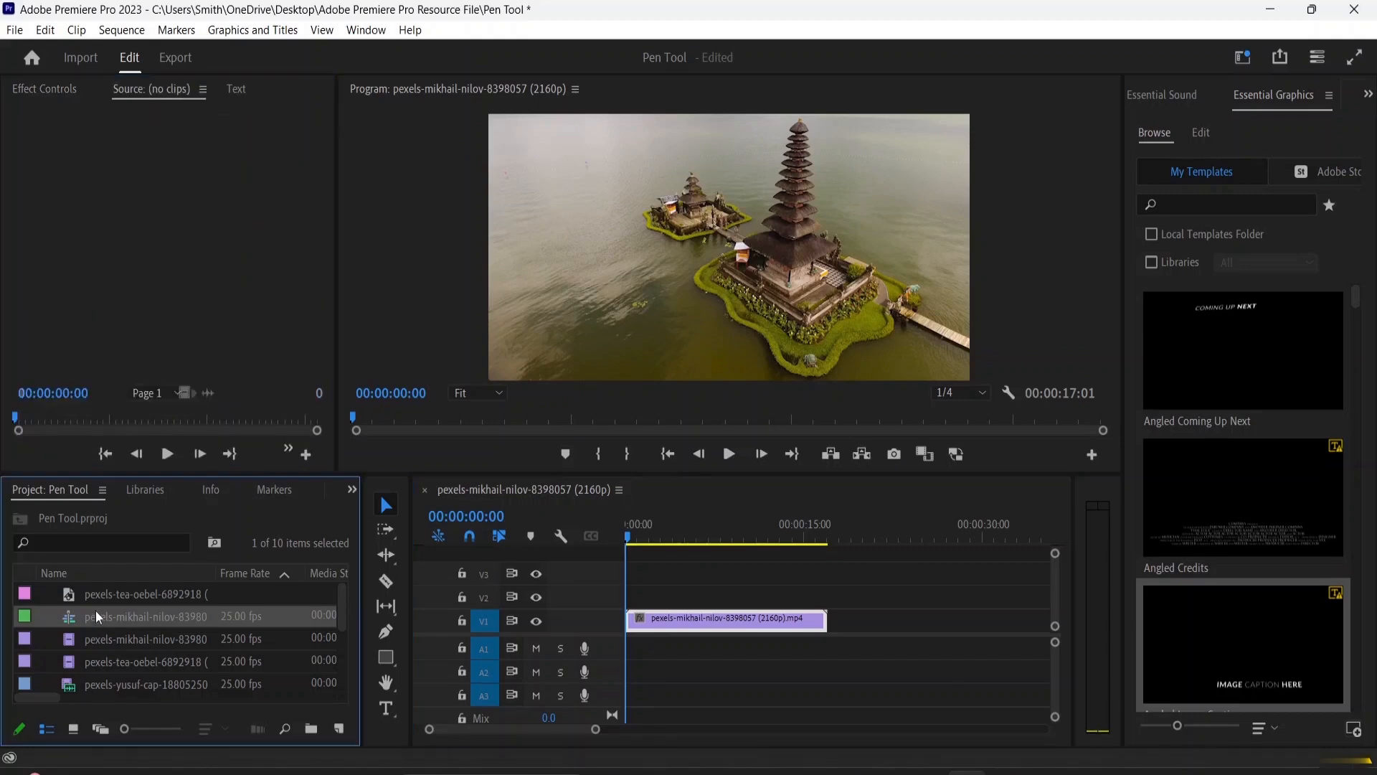
click(260, 593)
click(187, 618)
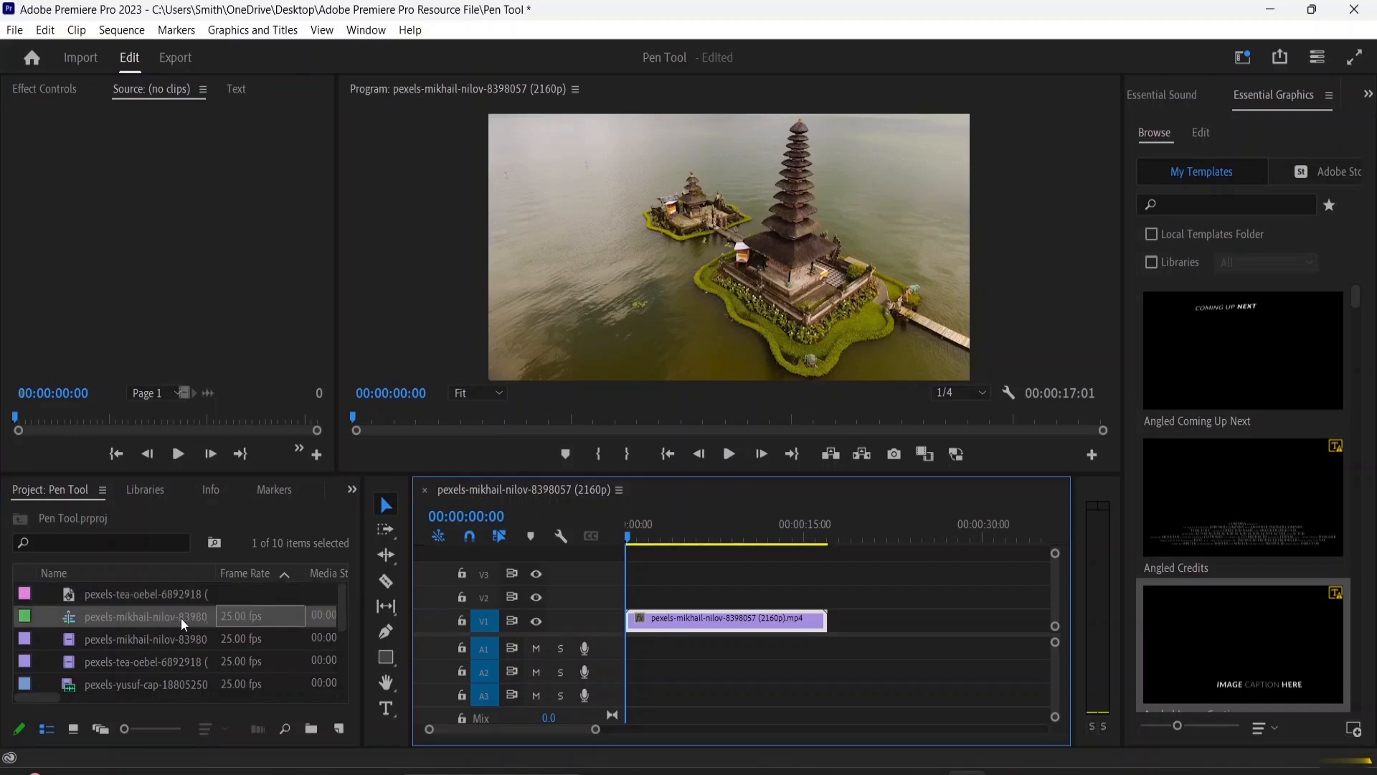
click(181, 618)
click(164, 454)
double_click(126, 594)
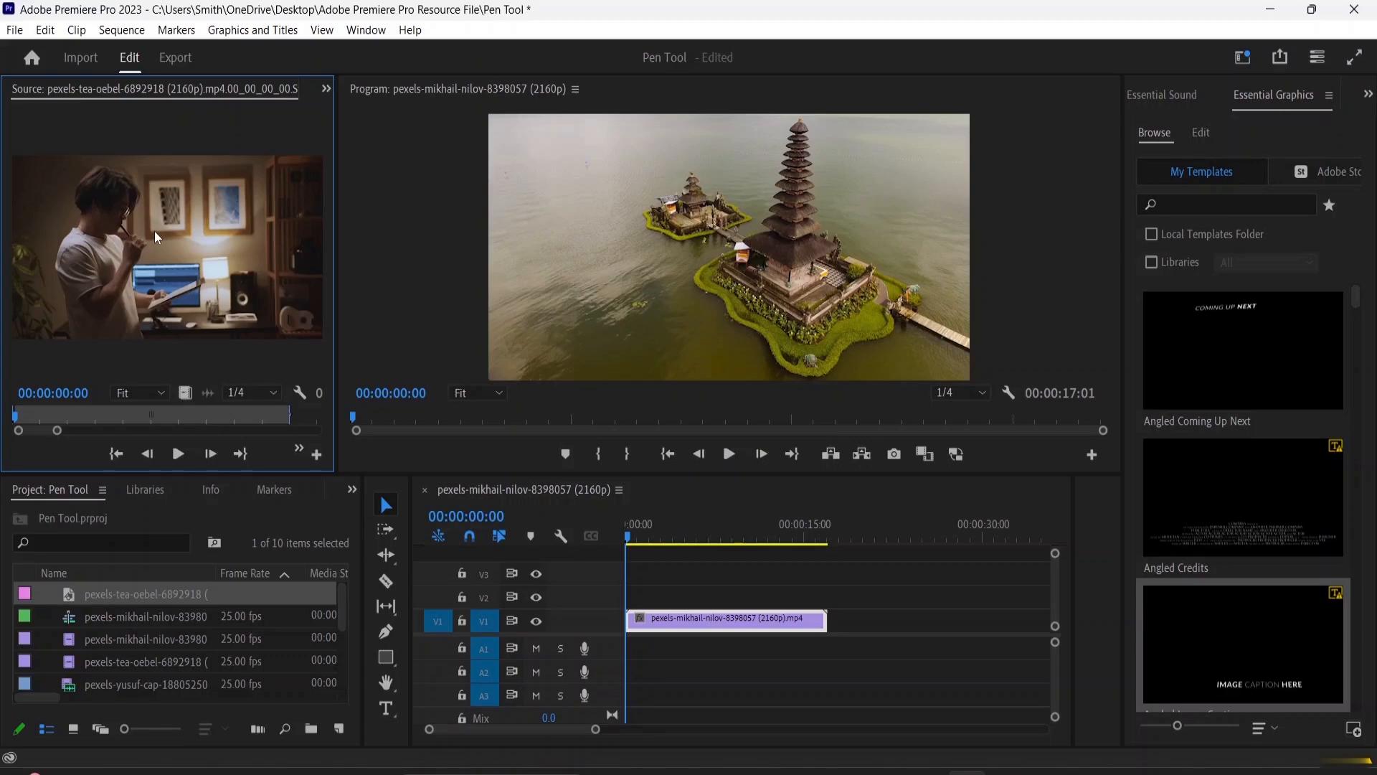
Preview mixkit-beautiful-dream-493.mp3 in the Source monitor and place its audio at the start of track A1.
scroll(234, 623, down, 3)
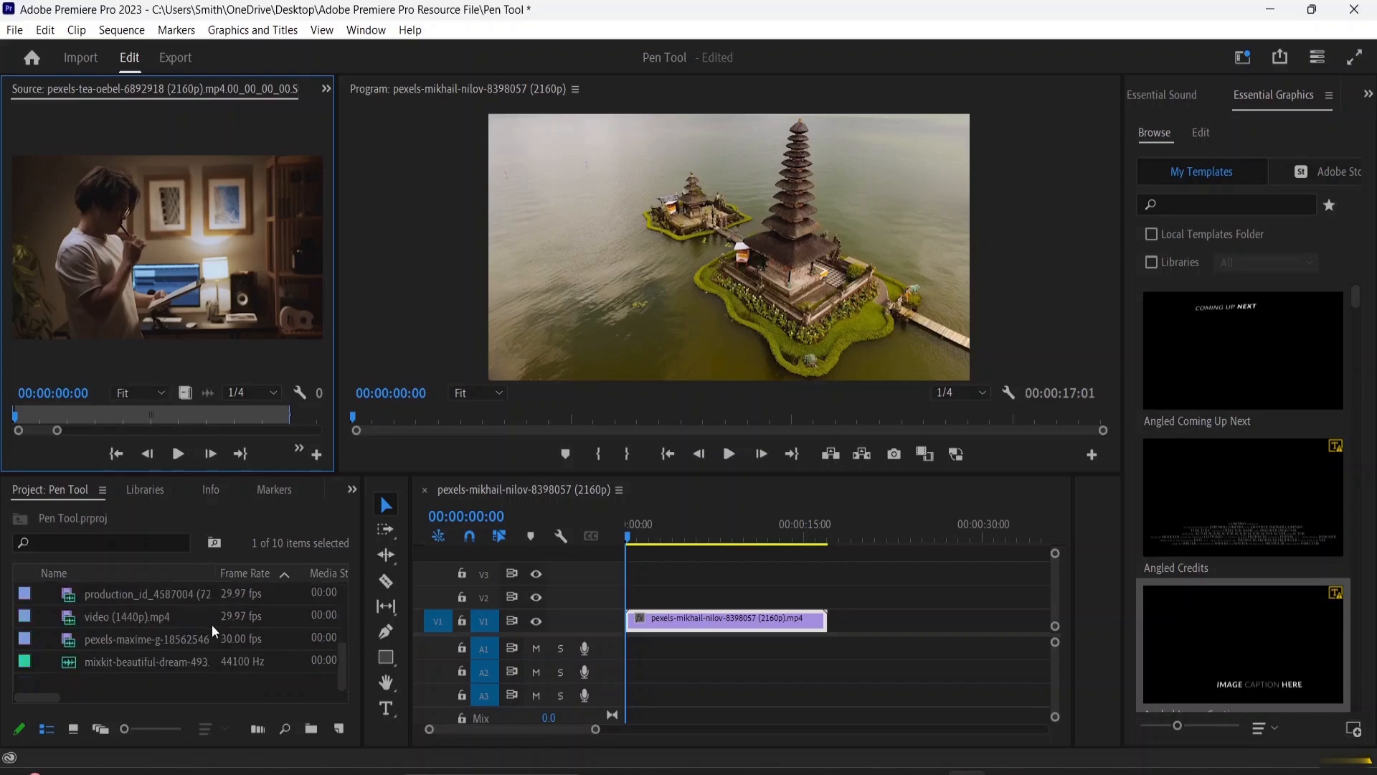
double_click(128, 666)
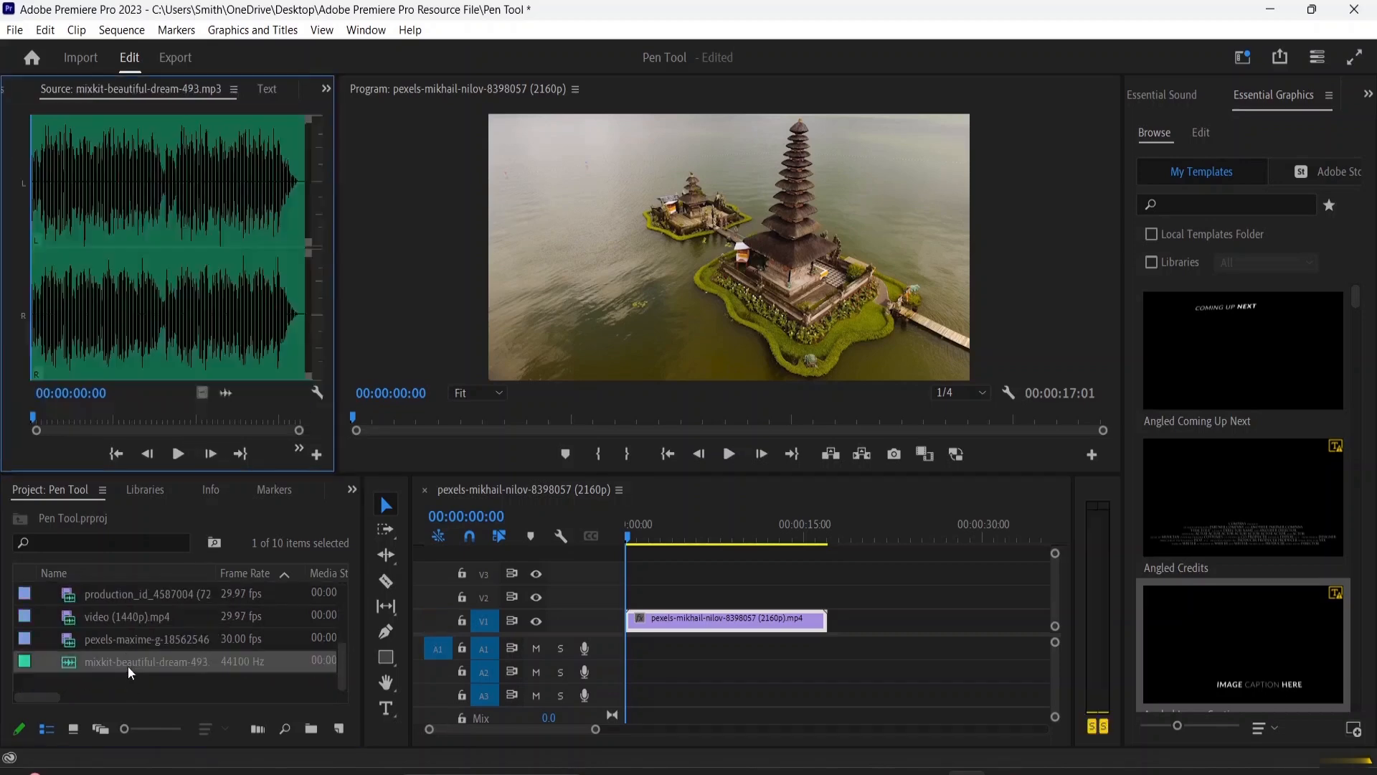
click(182, 457)
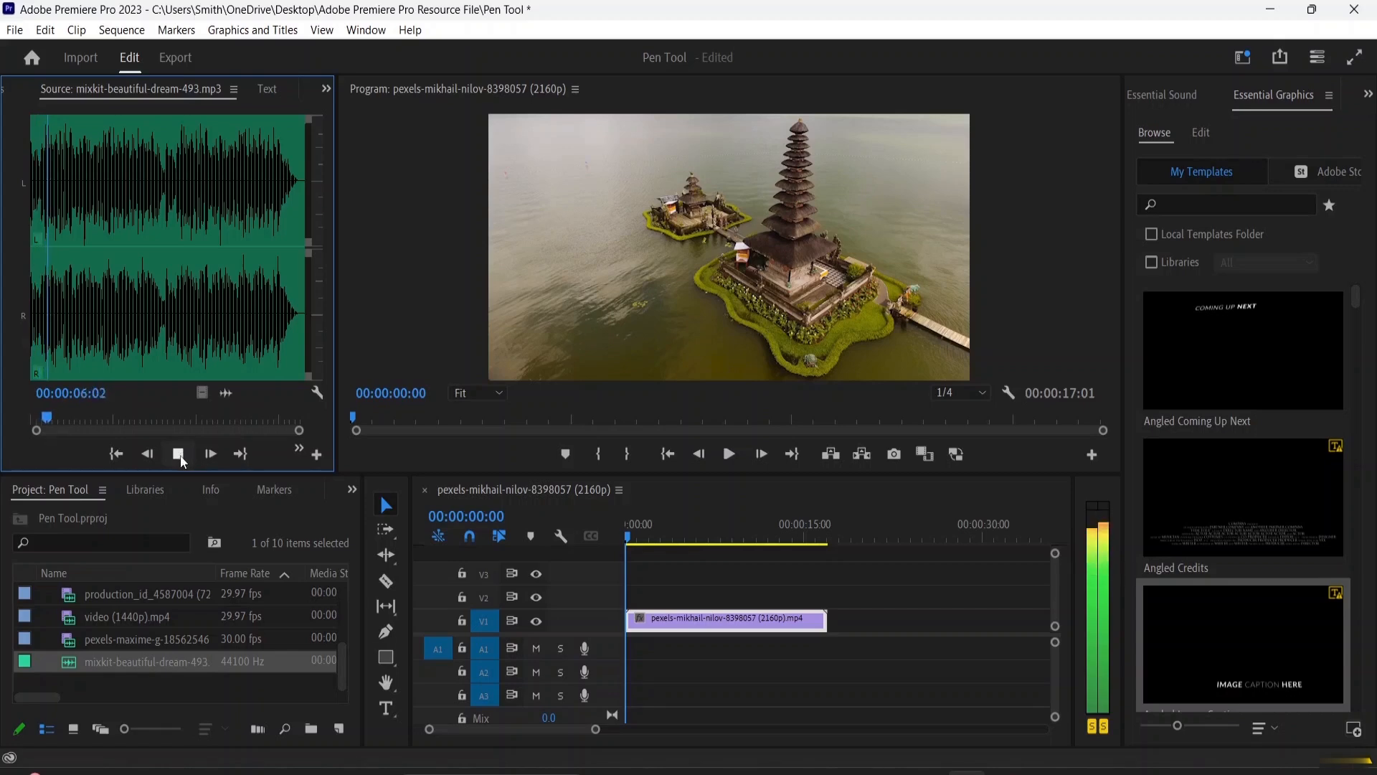
click(181, 459)
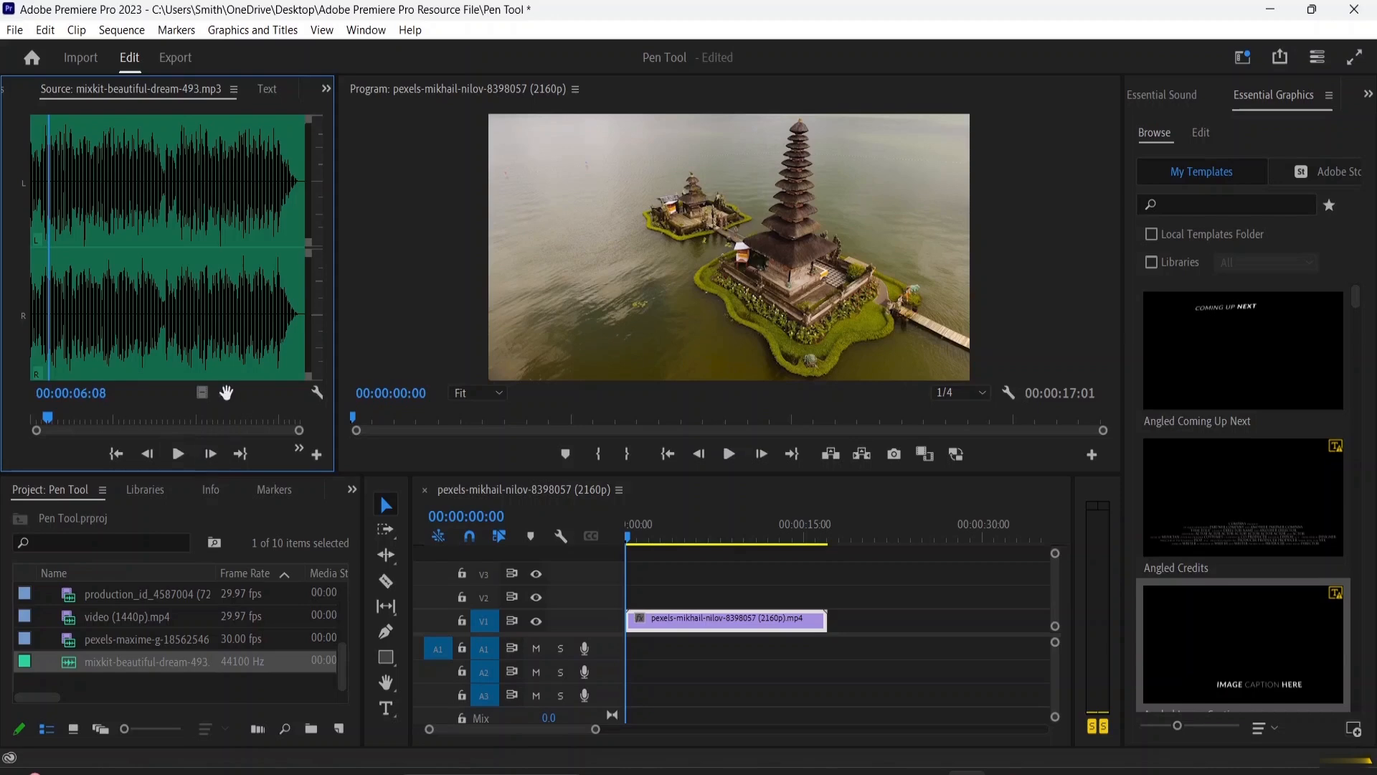
drag(226, 396, 663, 638)
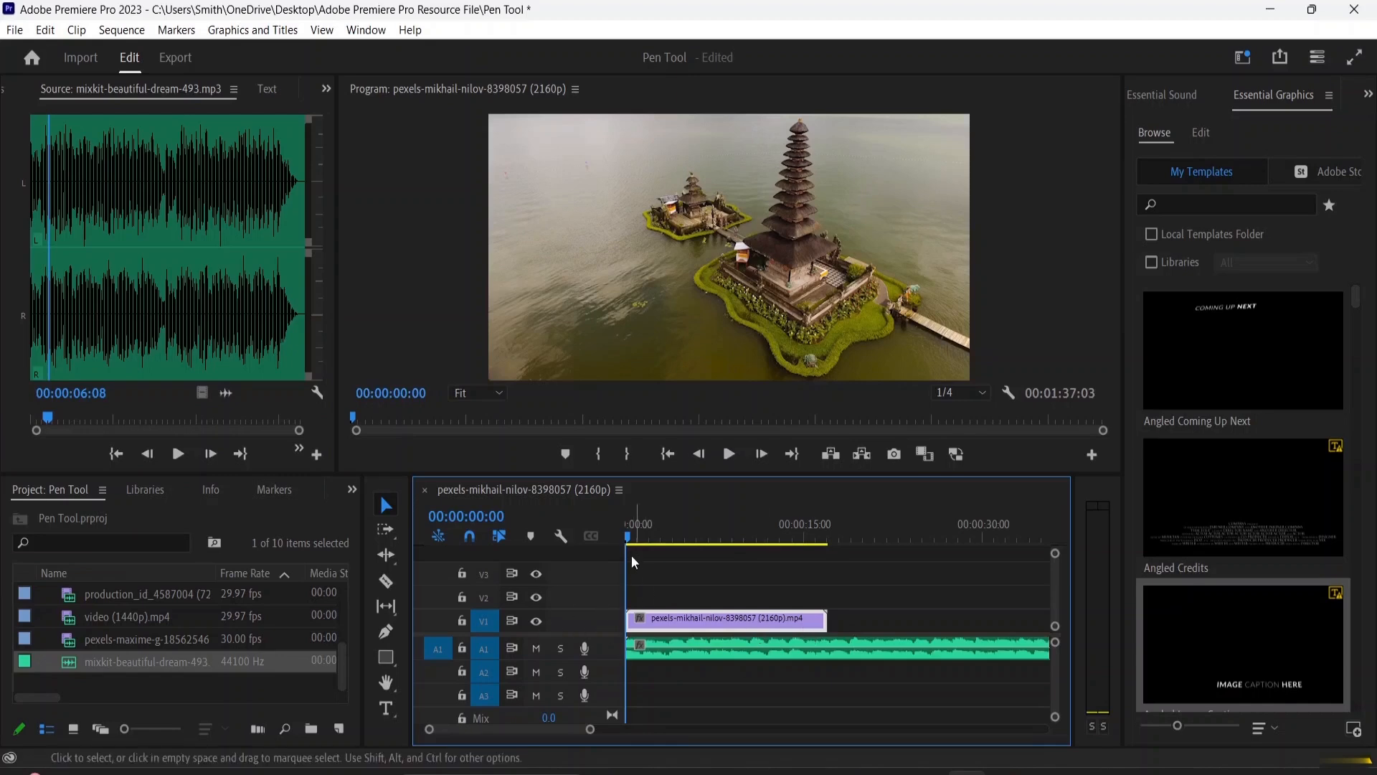
Split the A1 audio at the end of the video clip (00:00:17:02) and delete the excess part.
drag(630, 539, 830, 533)
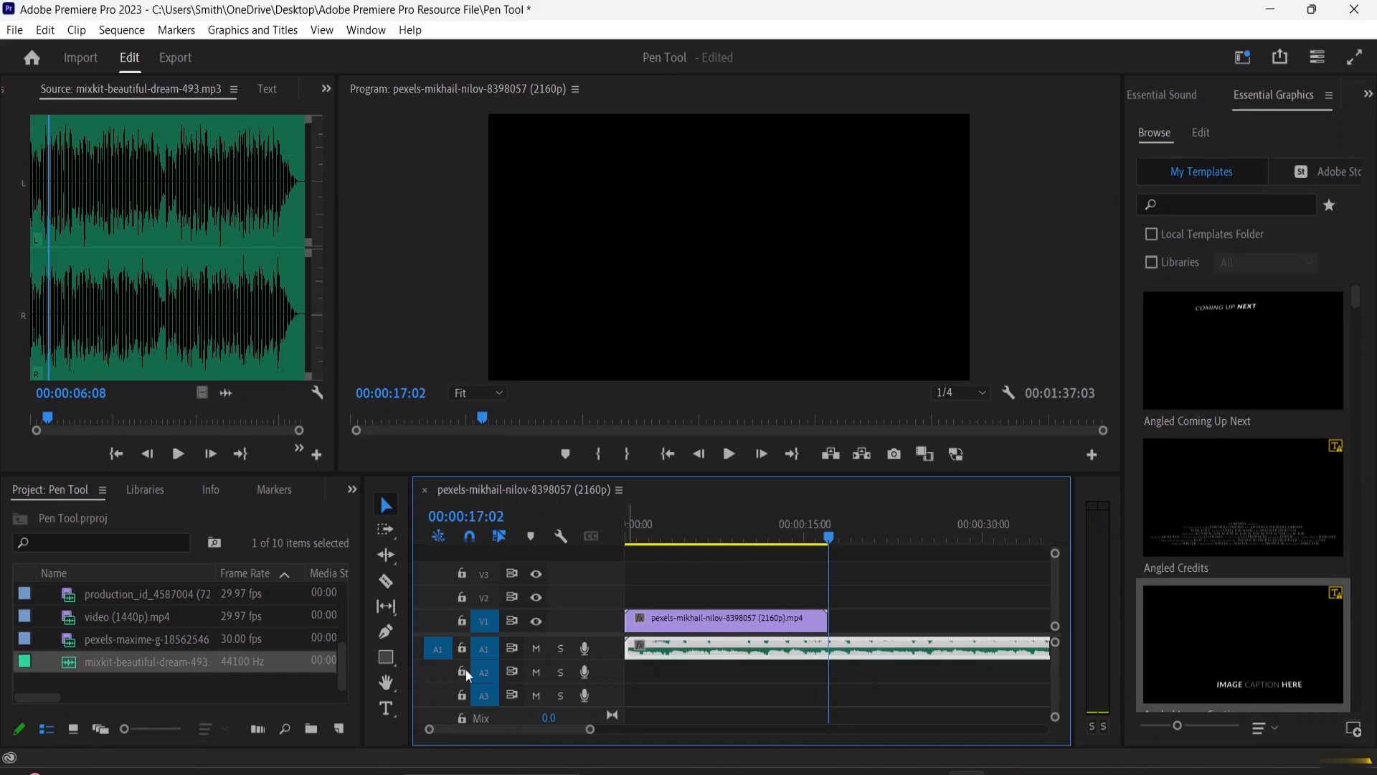
click(391, 580)
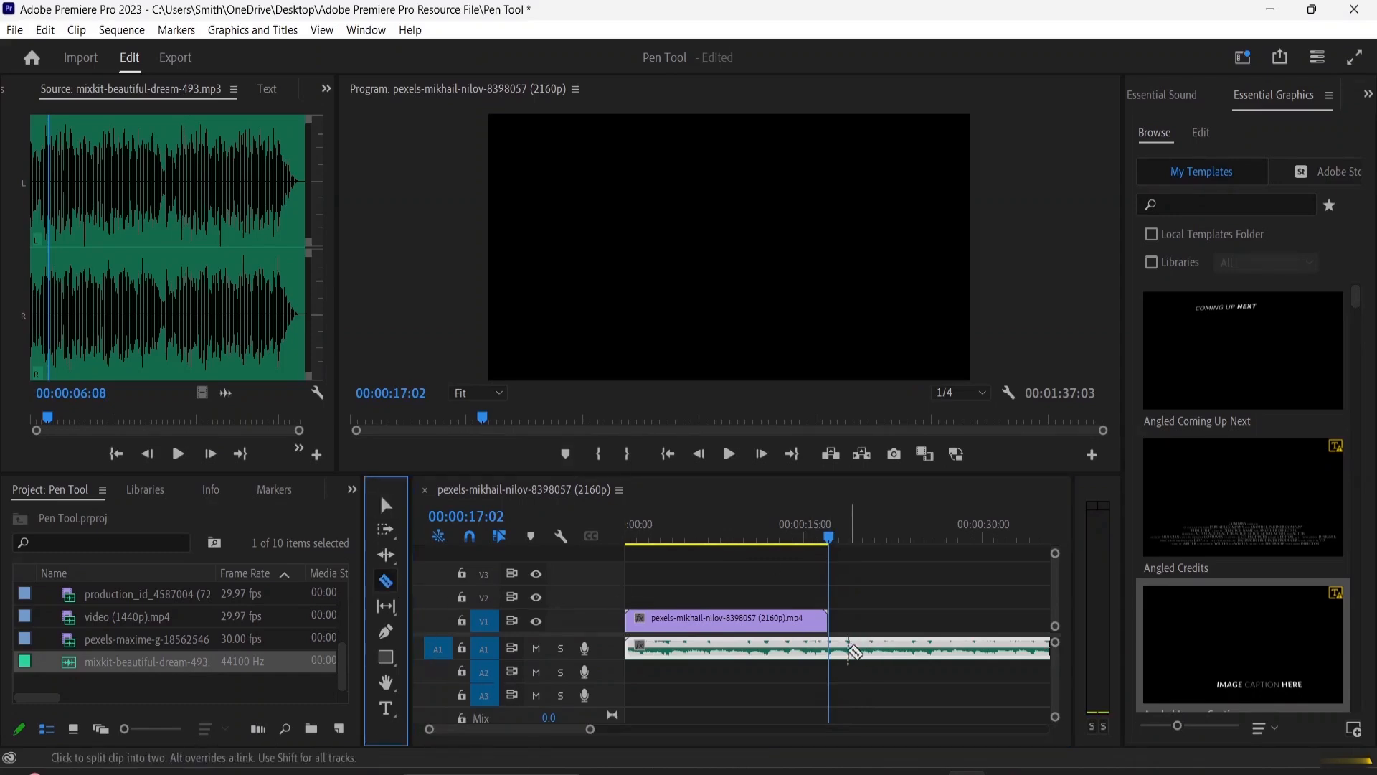
click(830, 645)
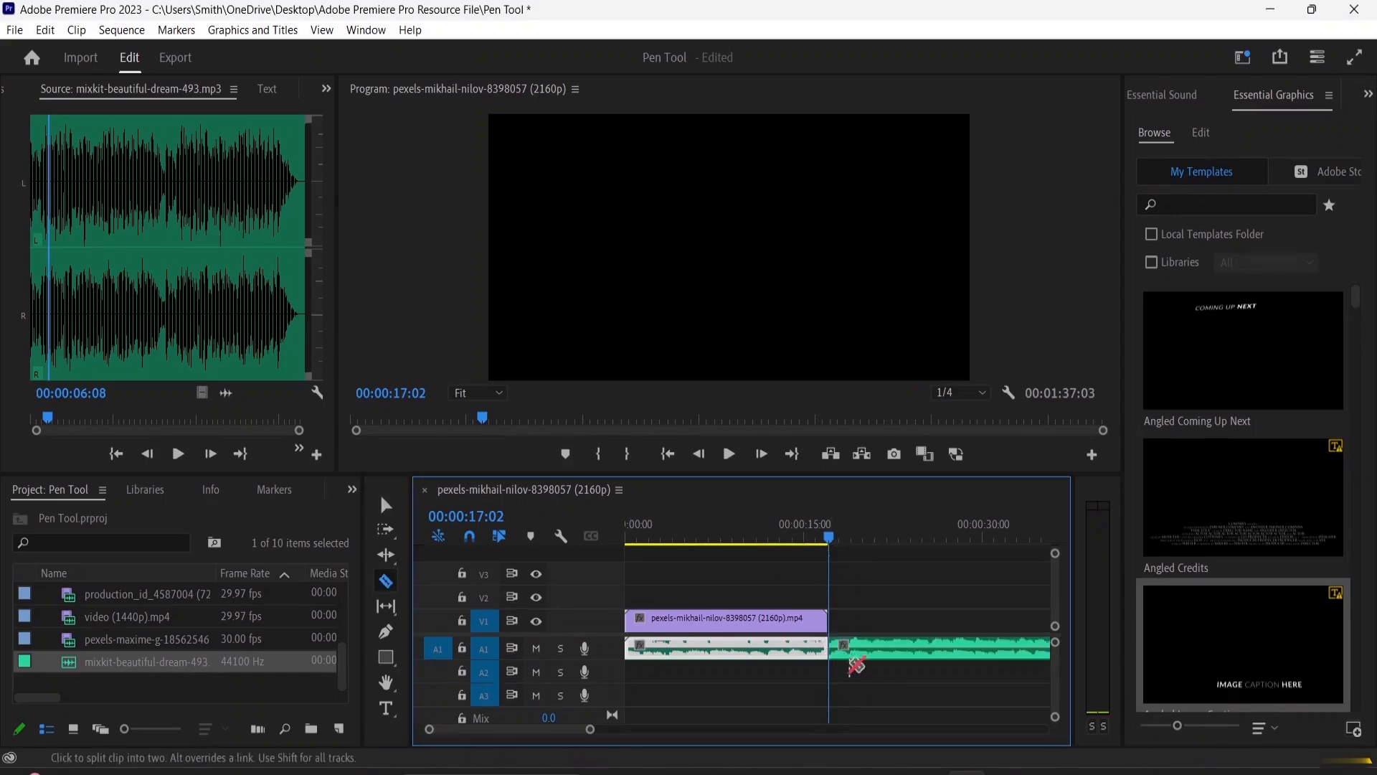
click(386, 505)
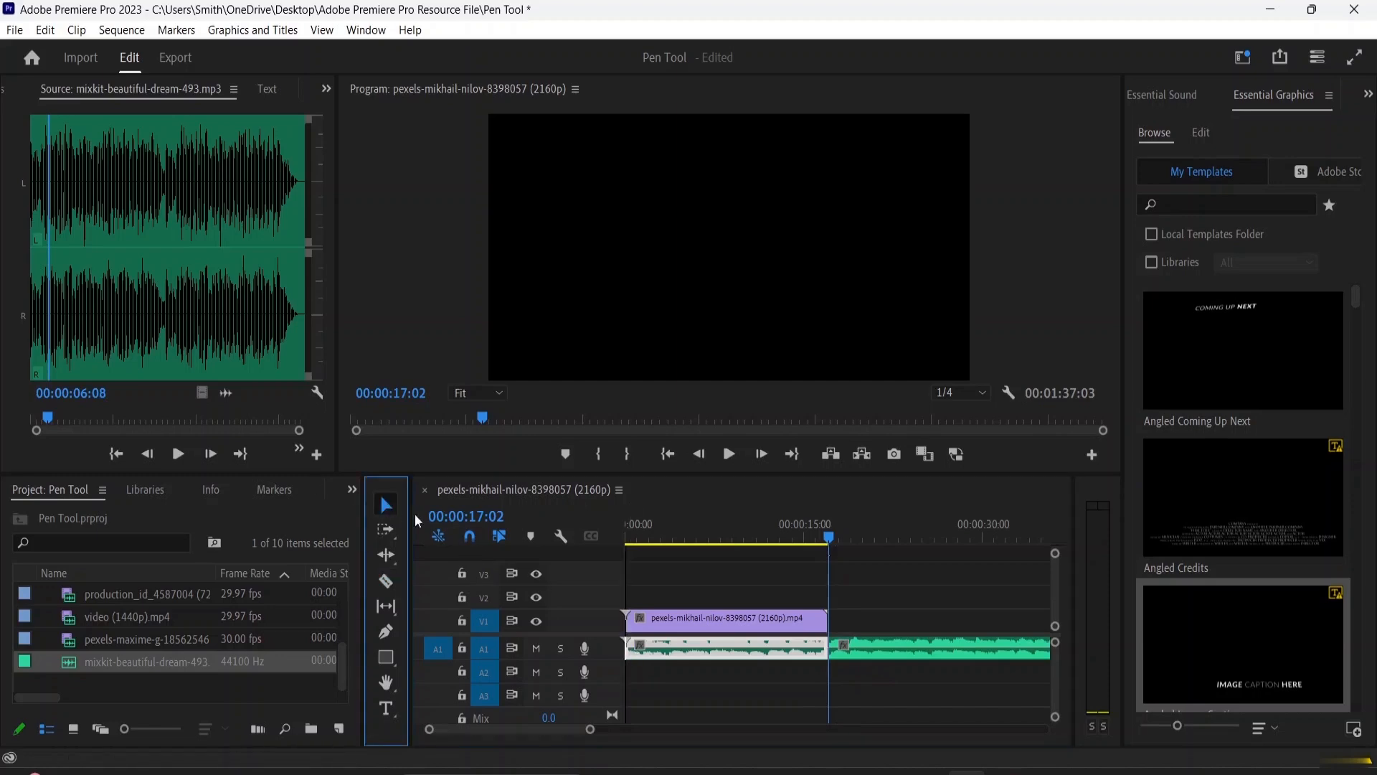
click(908, 654)
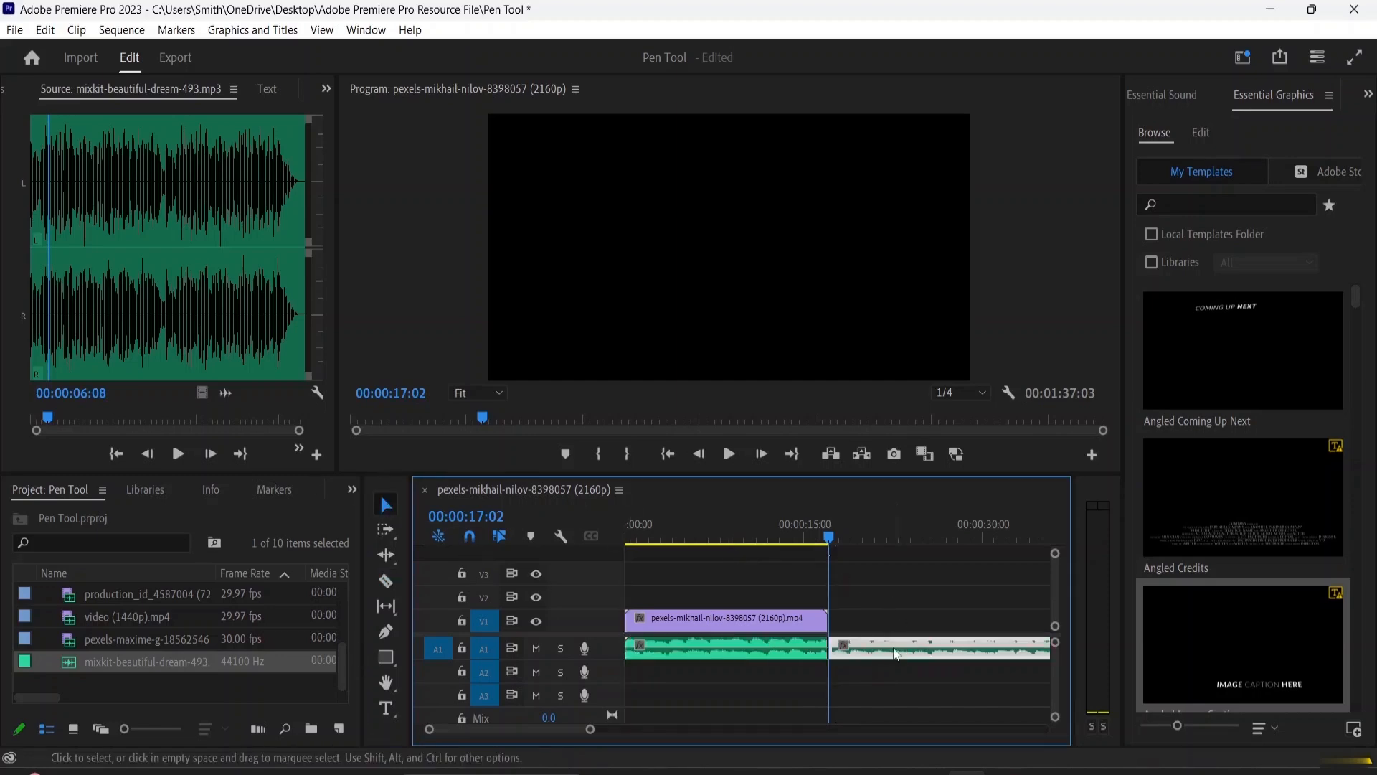
key(Delete)
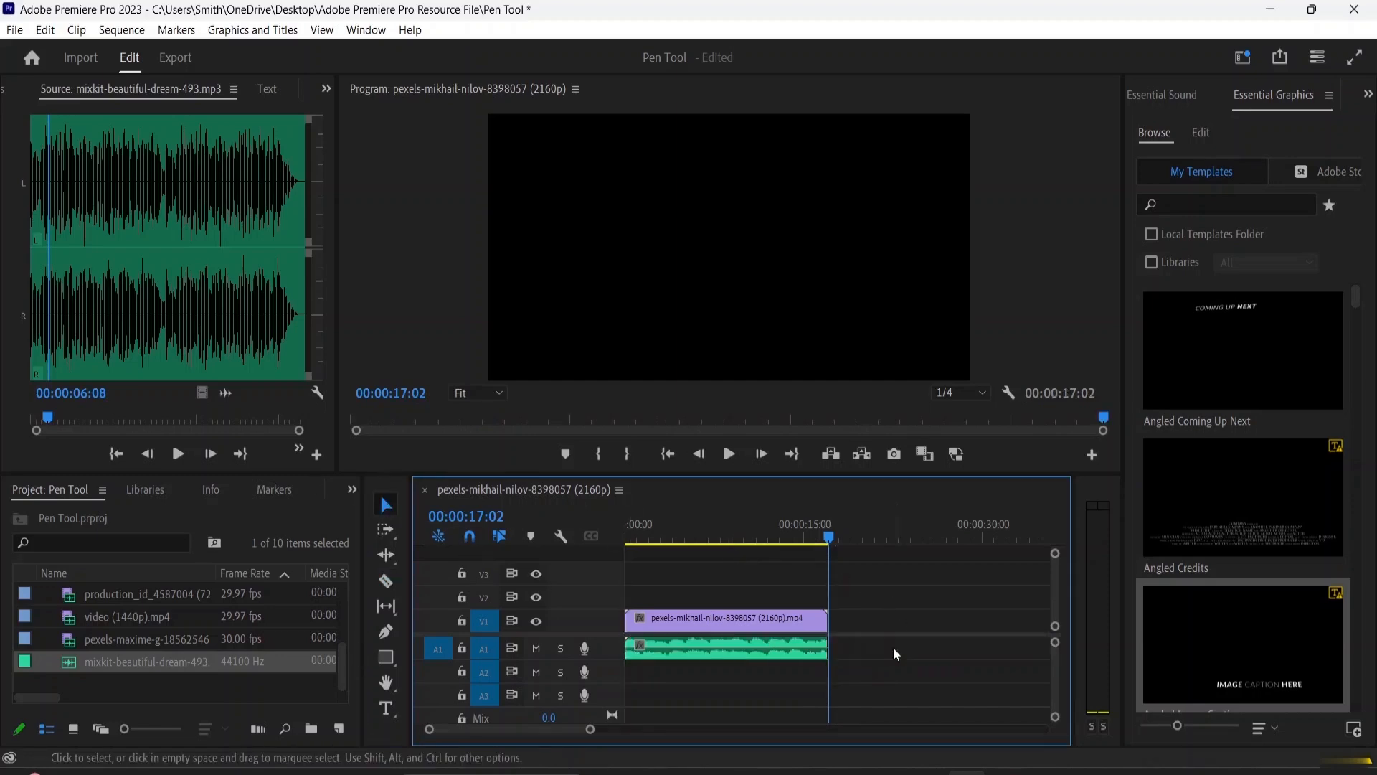
Open the timeline's temple clip in the Source monitor and return the playhead to 00:00:00:00.
double_click(728, 618)
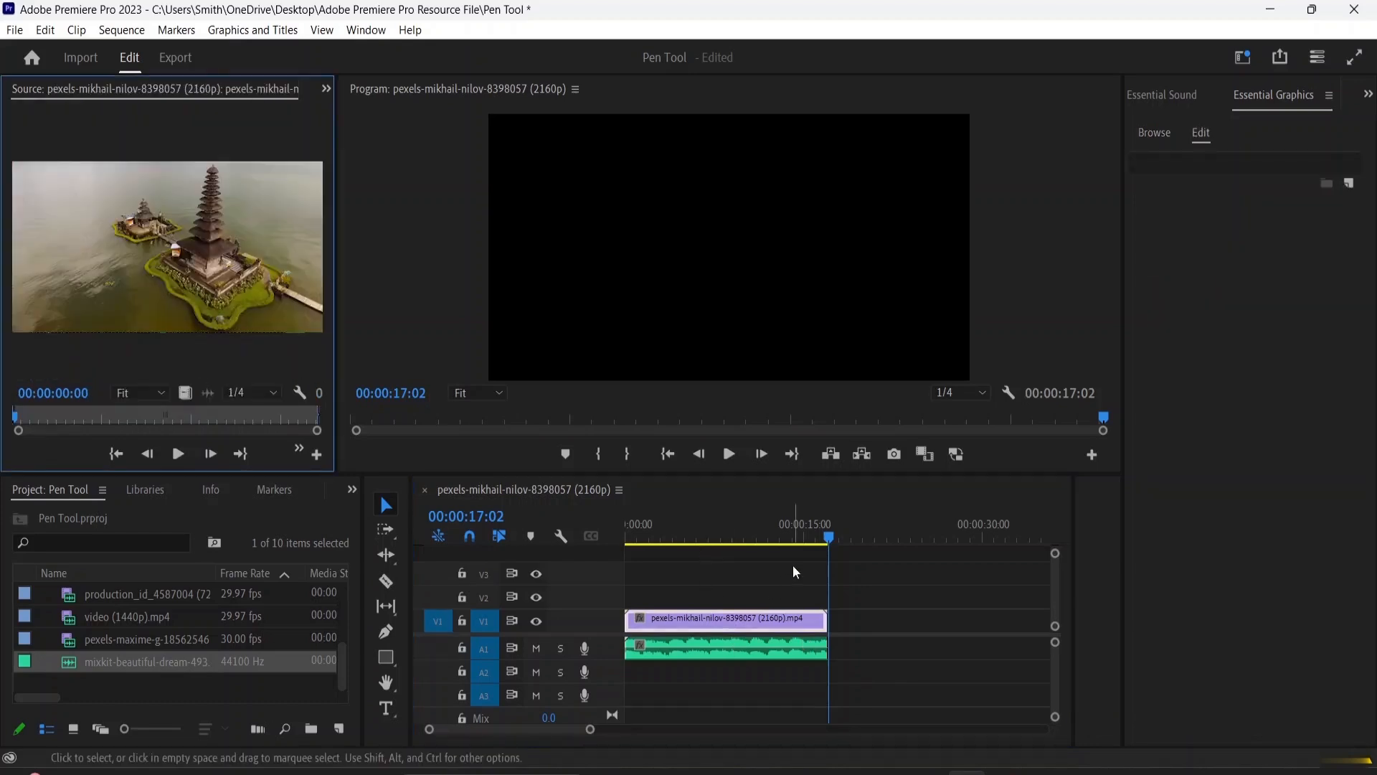
drag(831, 536, 620, 575)
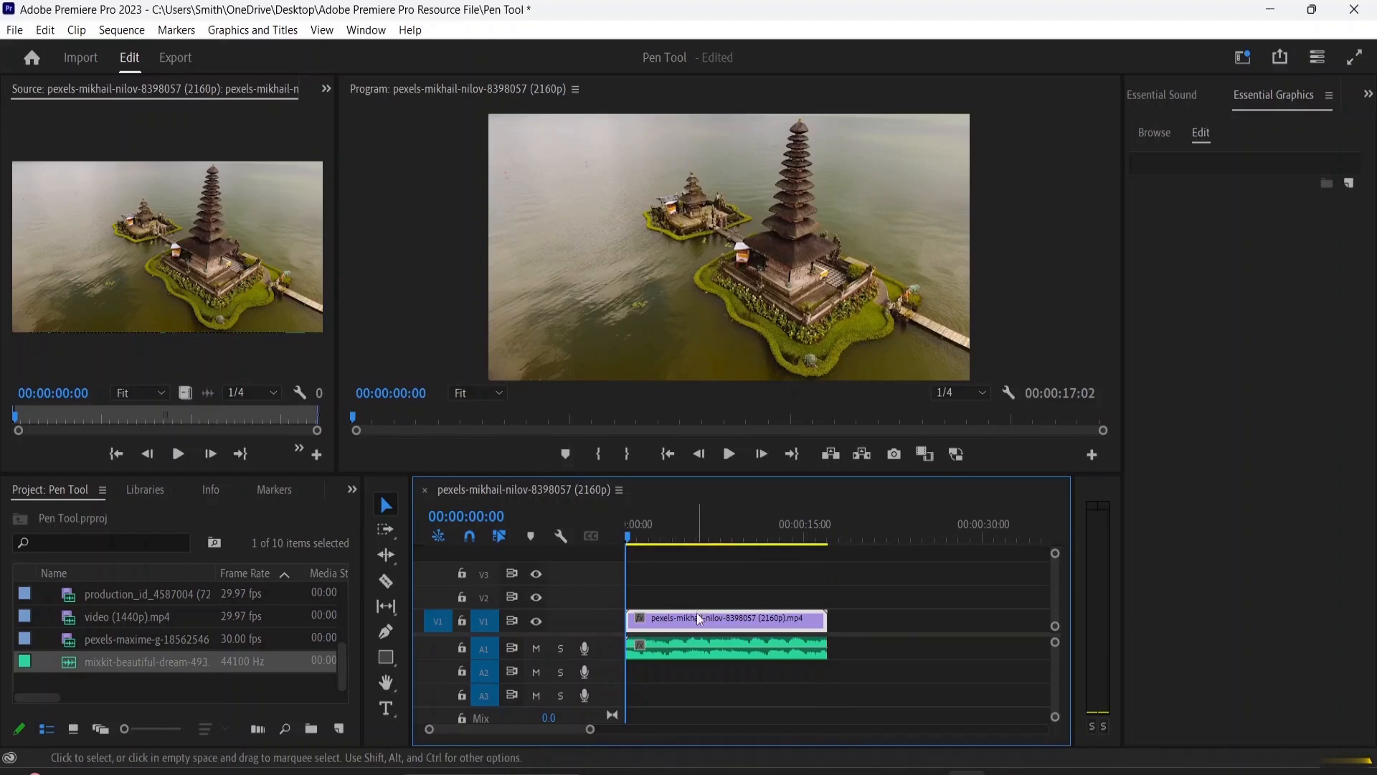
Activate the Pen tool for drawing on the temple video.
click(389, 632)
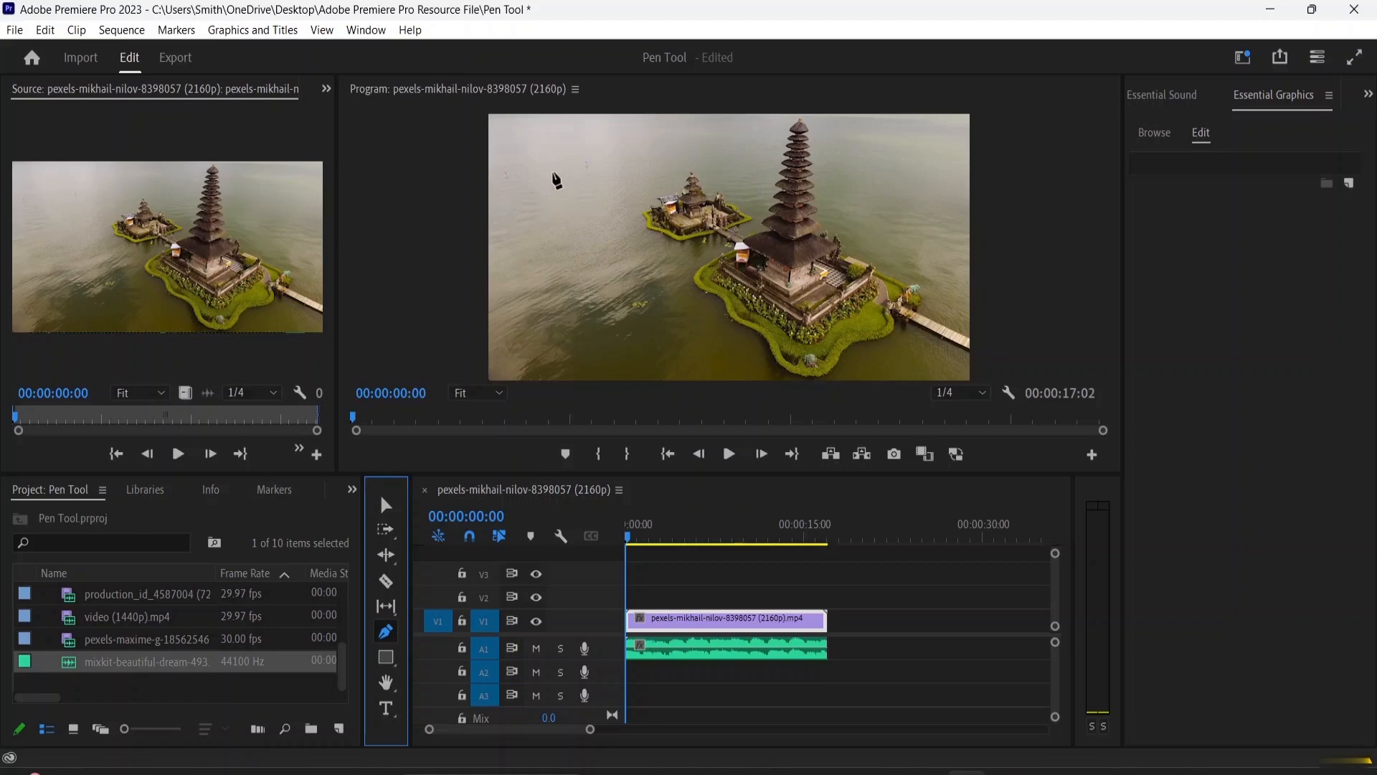
click(547, 172)
click(552, 263)
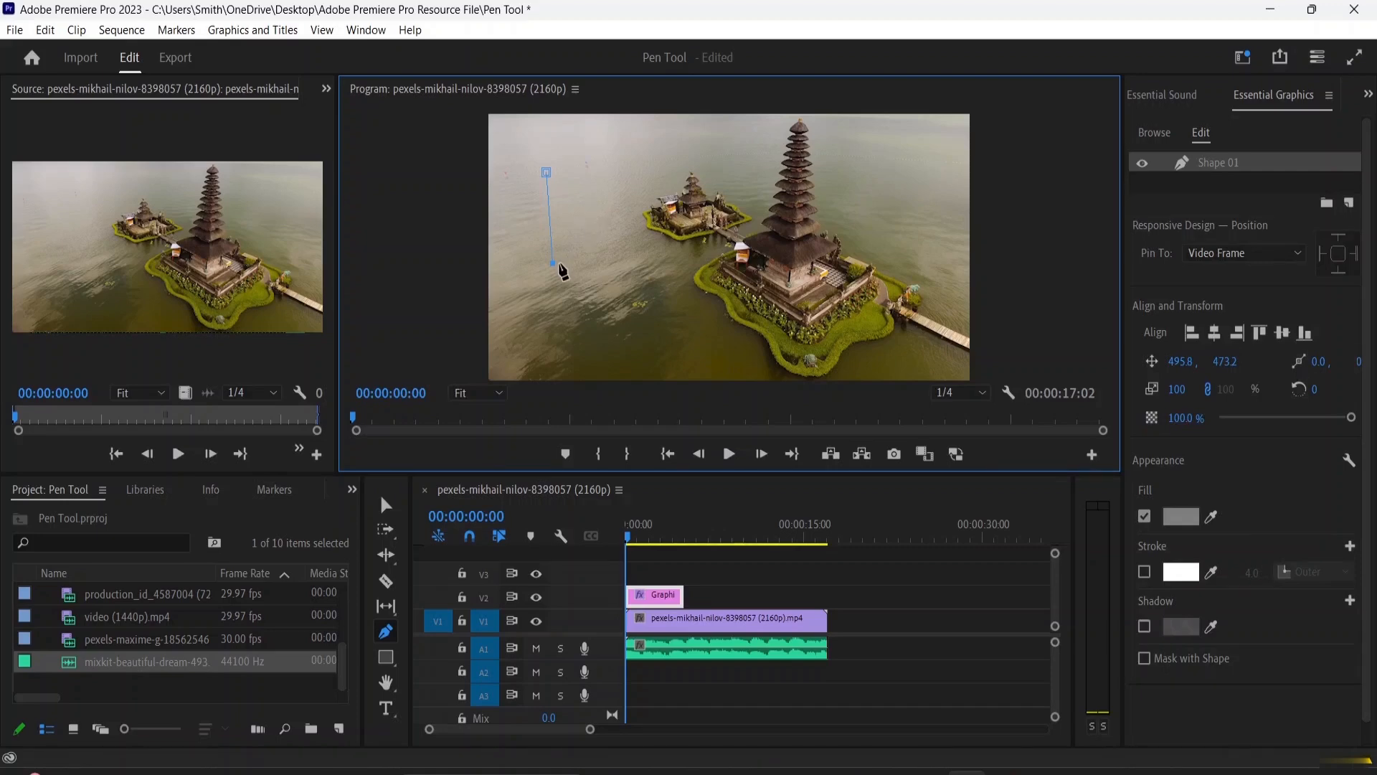
key(ctrl+z)
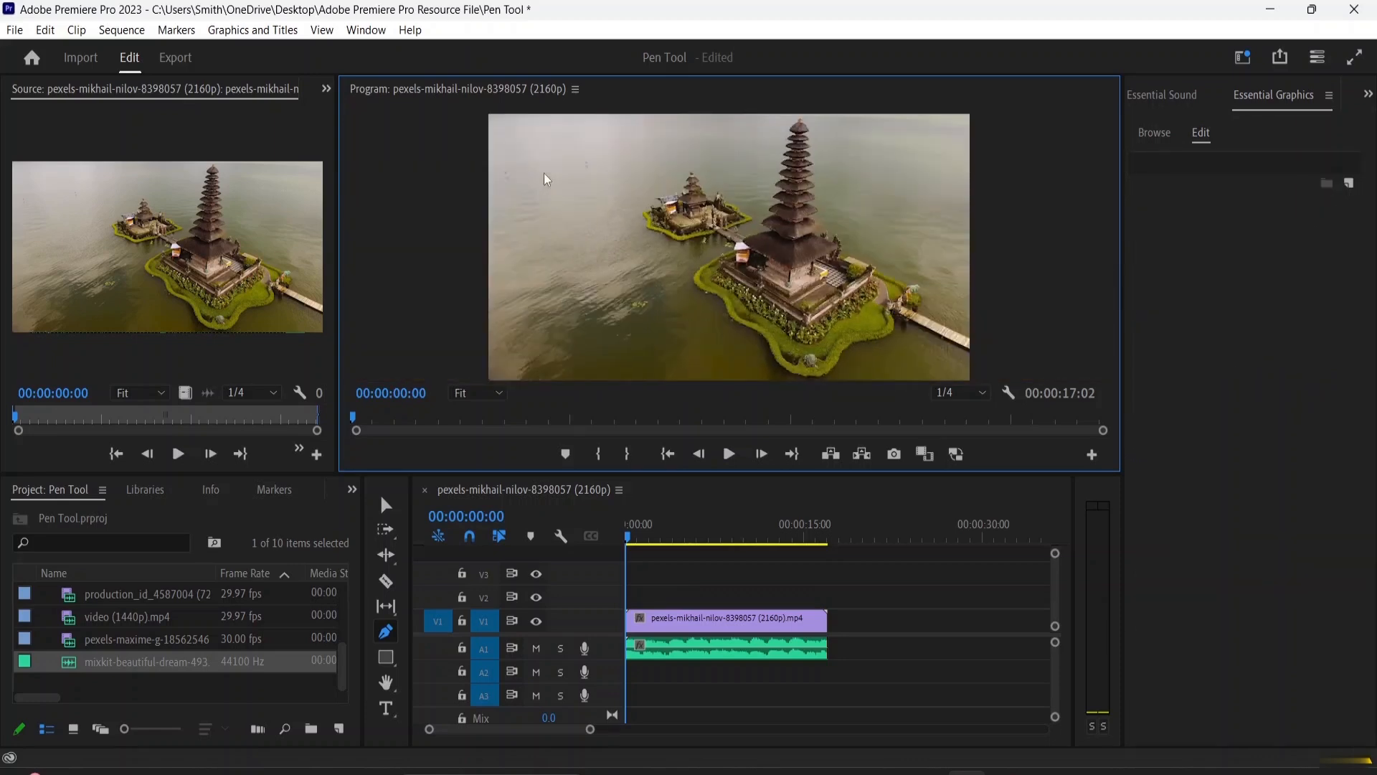
Draw a closed, rounded four-point shape with the Pen tool over the water beside the small temple.
click(545, 173)
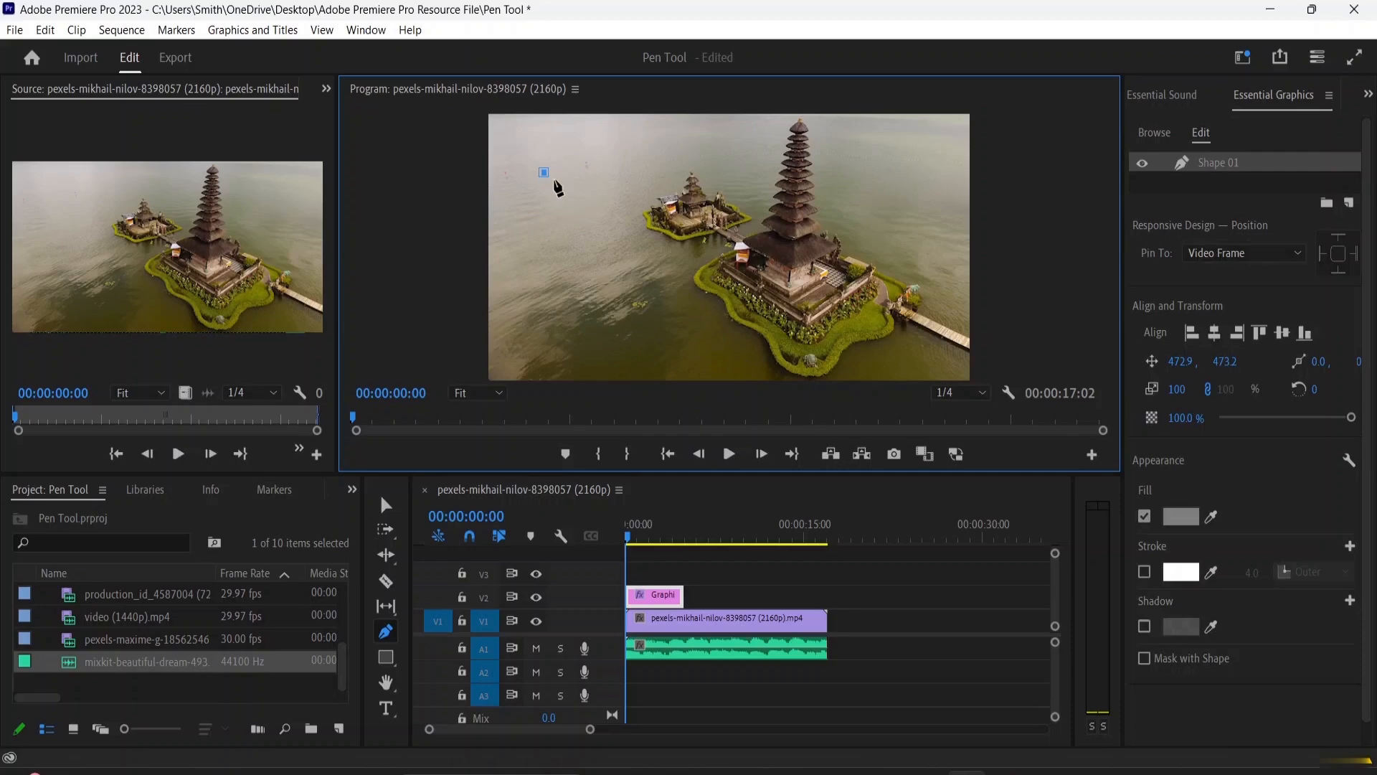
drag(588, 206, 589, 243)
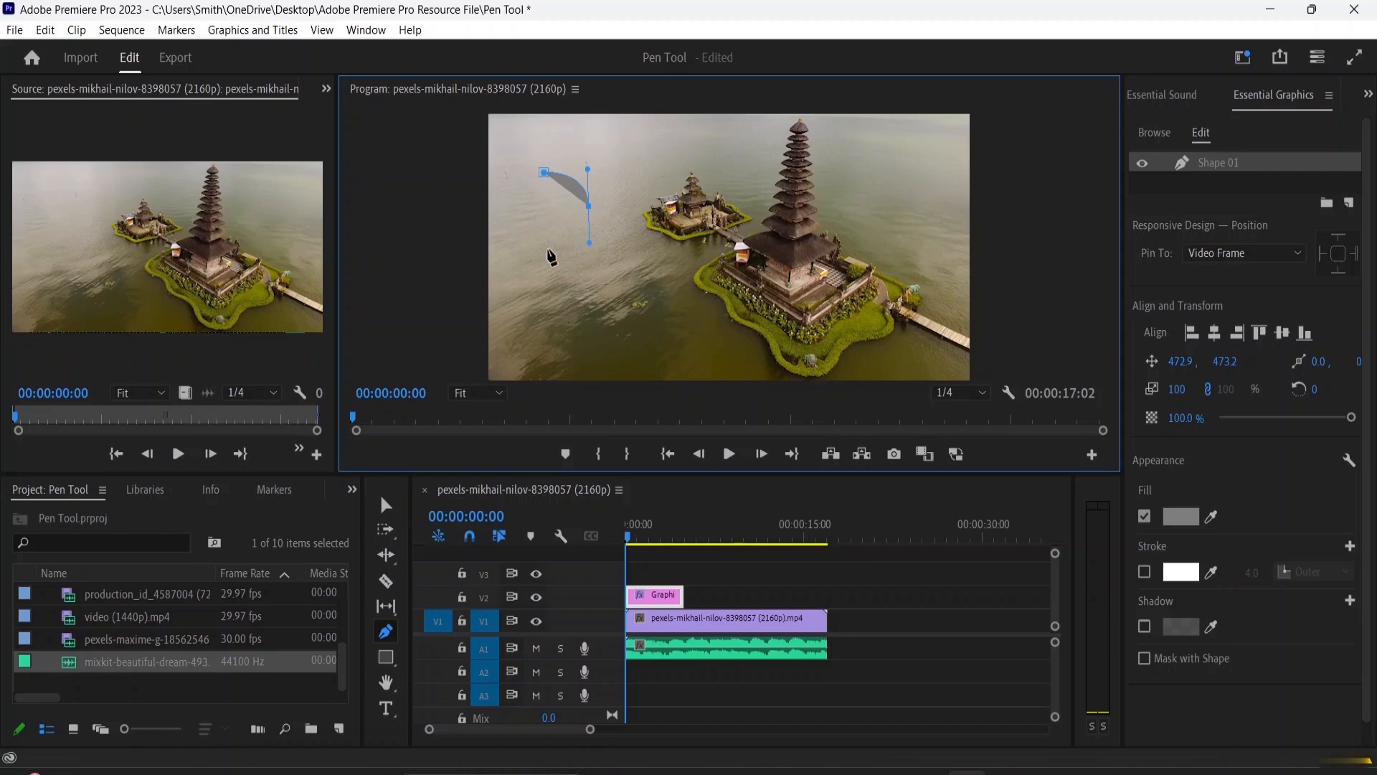
drag(548, 250, 527, 271)
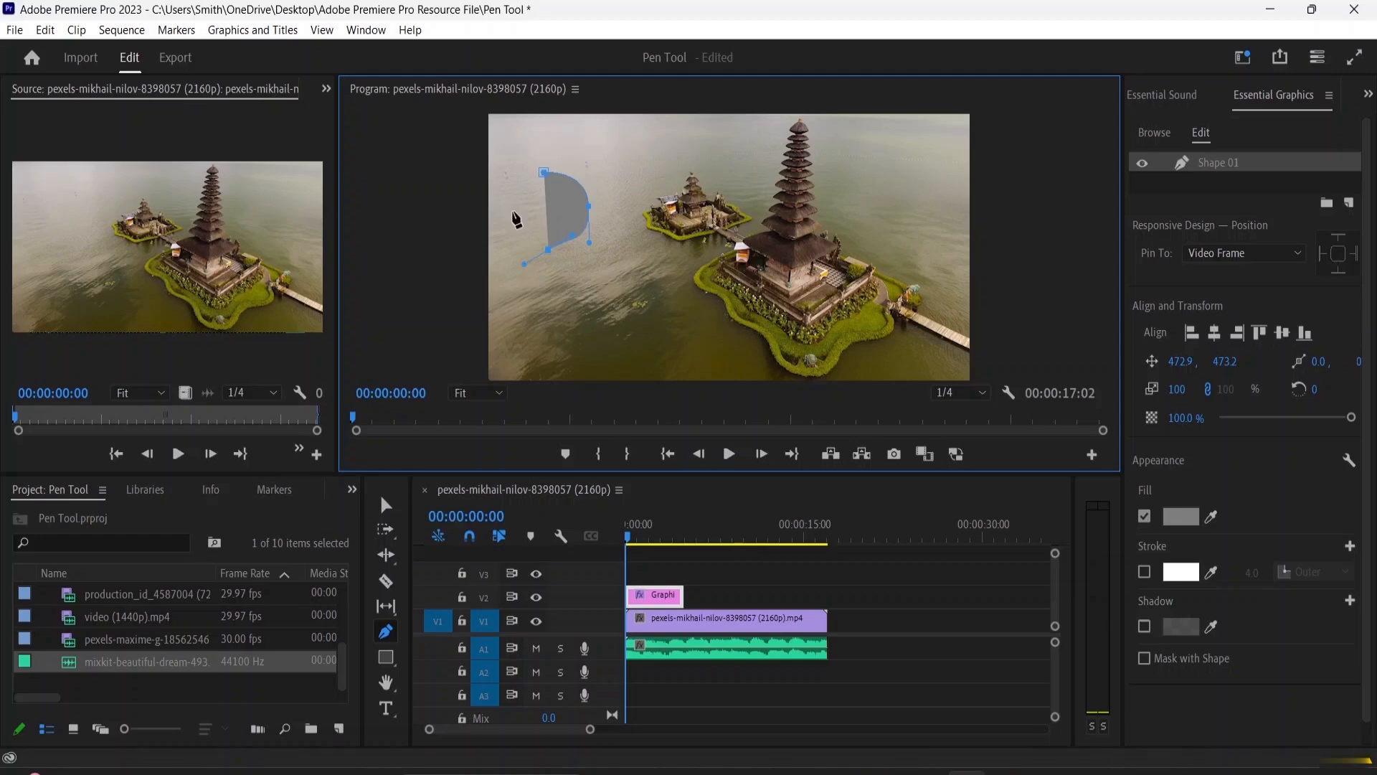
drag(510, 212, 525, 231)
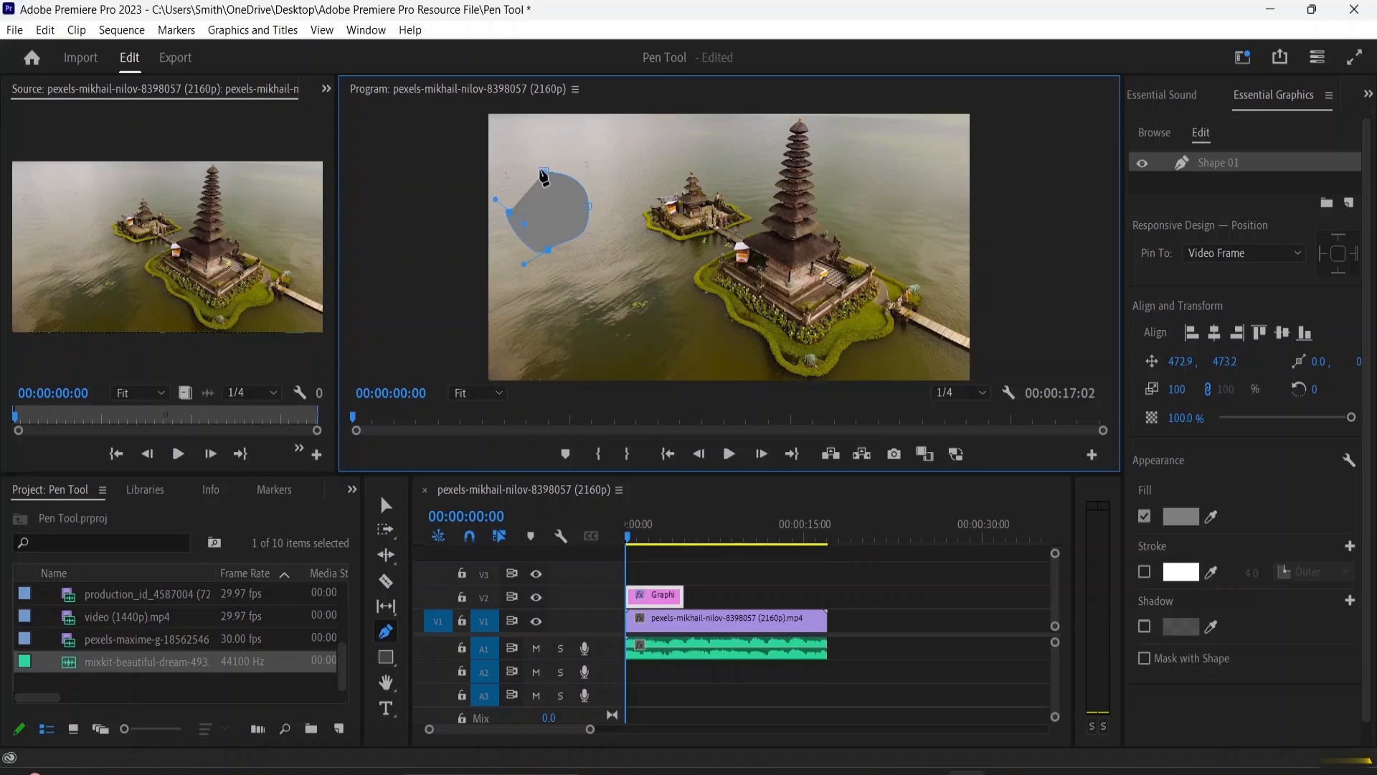
click(543, 173)
Pull the shape's first point up and outward into a sharp tip, leaving no extra path on the shape.
drag(534, 174, 571, 143)
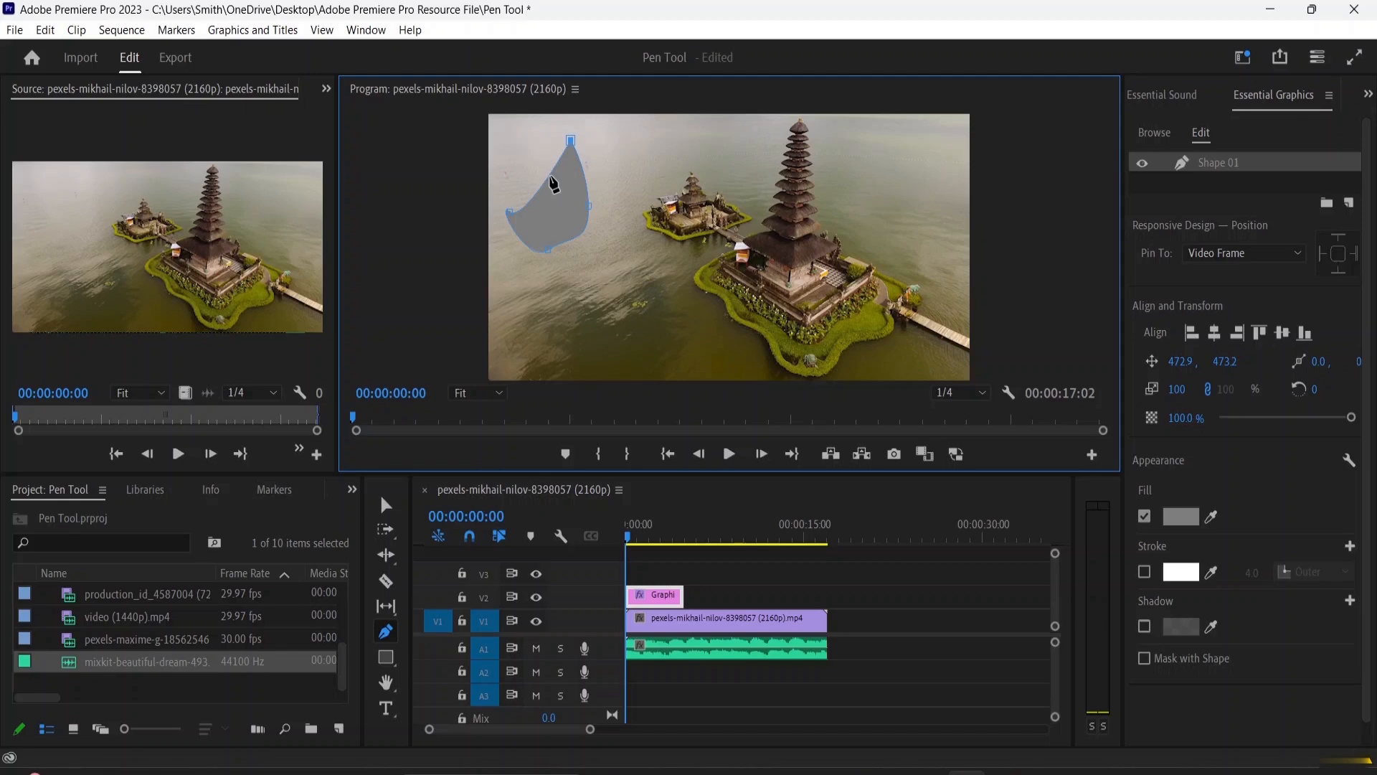
drag(552, 176, 562, 197)
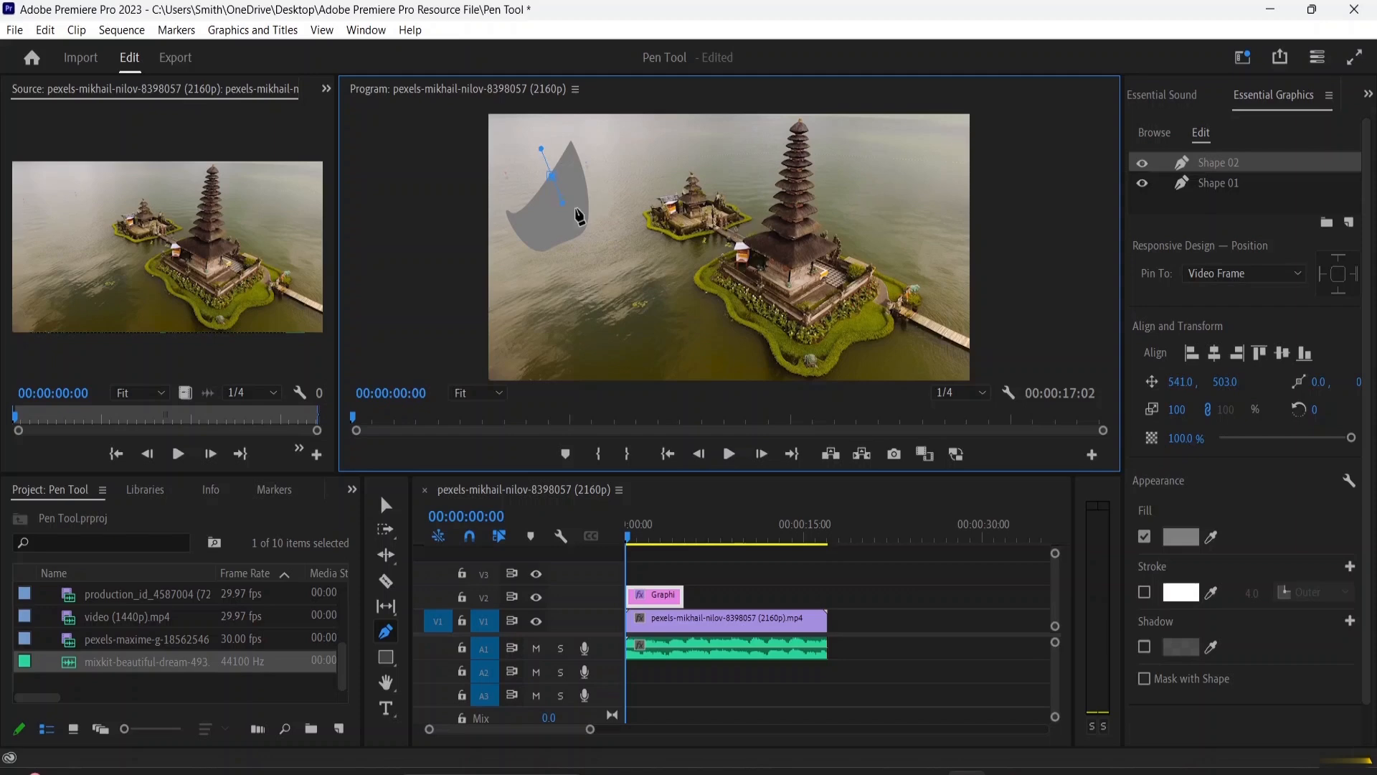
key(ctrl+z)
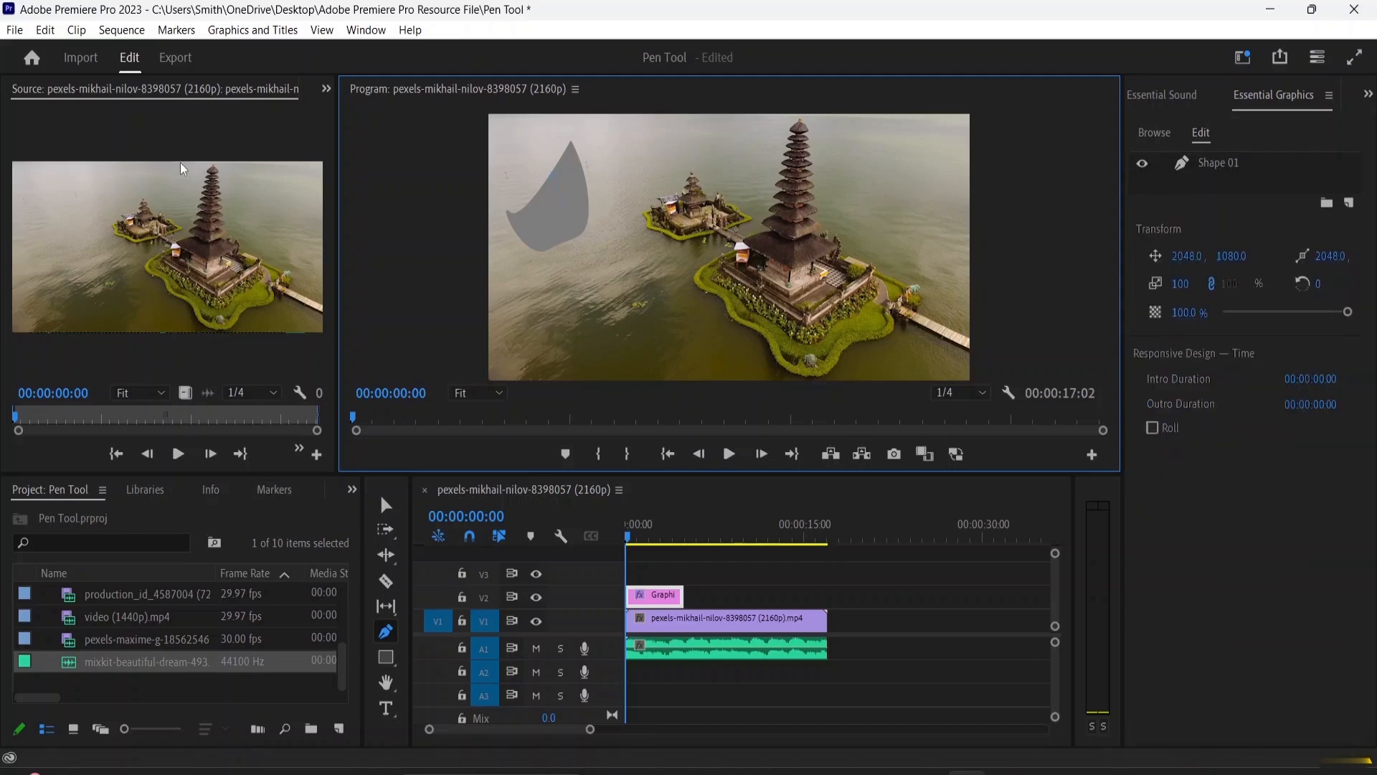
Move the pointed shape's anchor point to its middle and enlarge the shape from its upper corner.
click(388, 503)
click(553, 217)
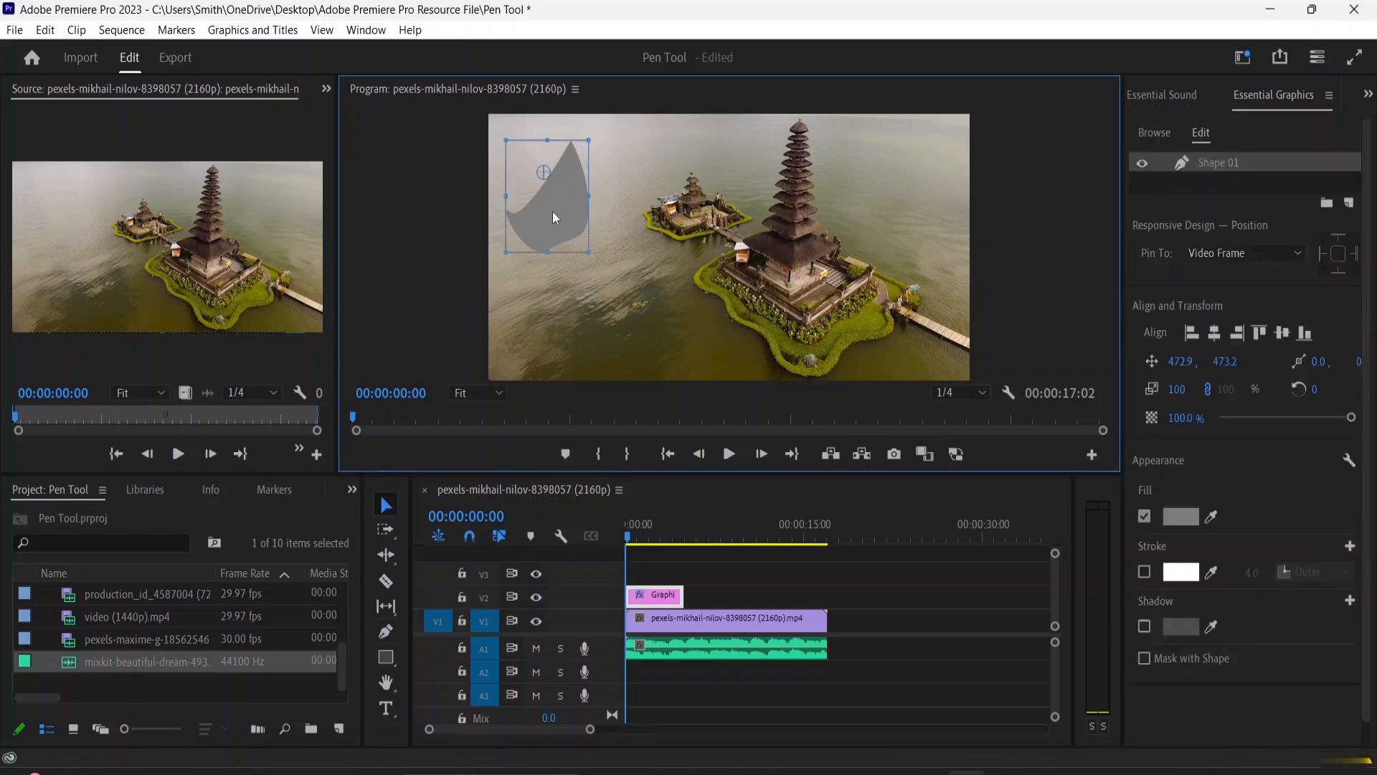
drag(543, 172, 562, 218)
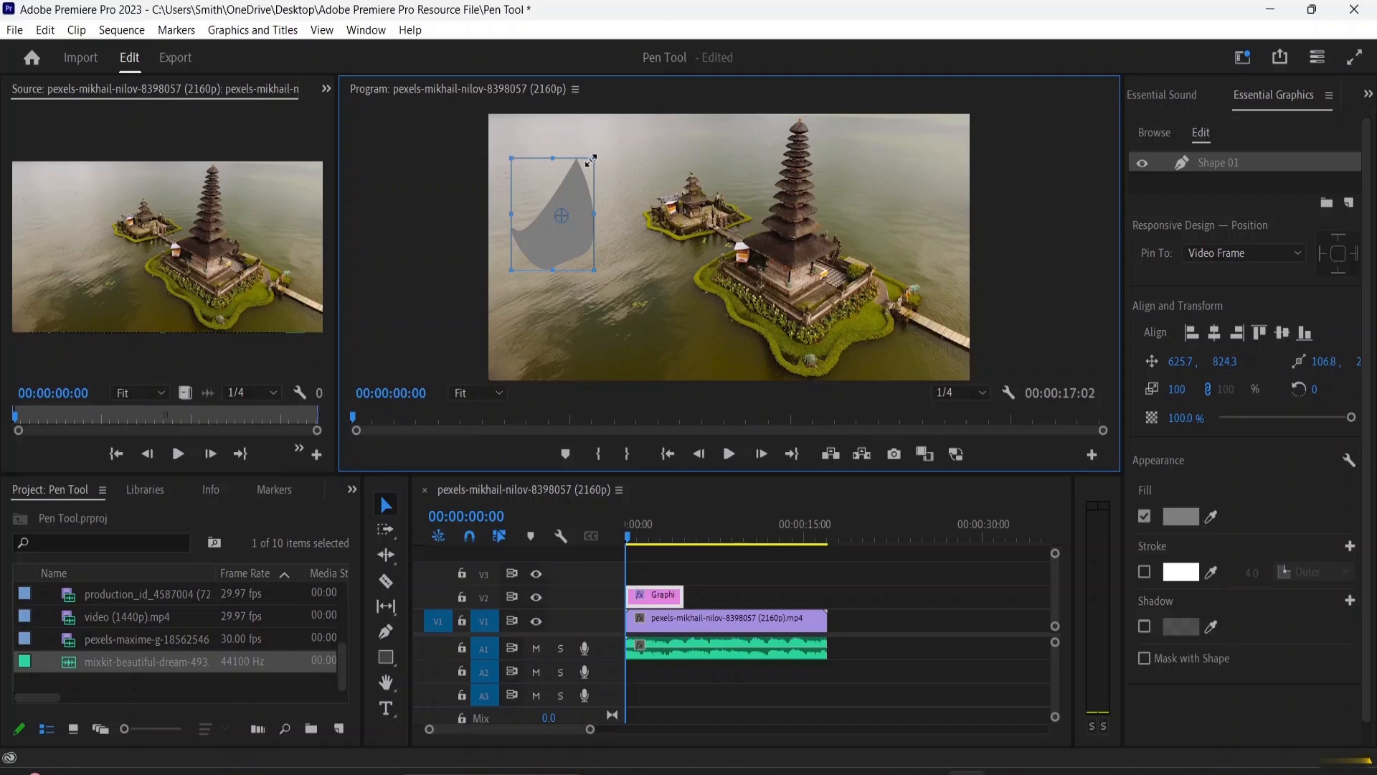
drag(591, 159, 603, 136)
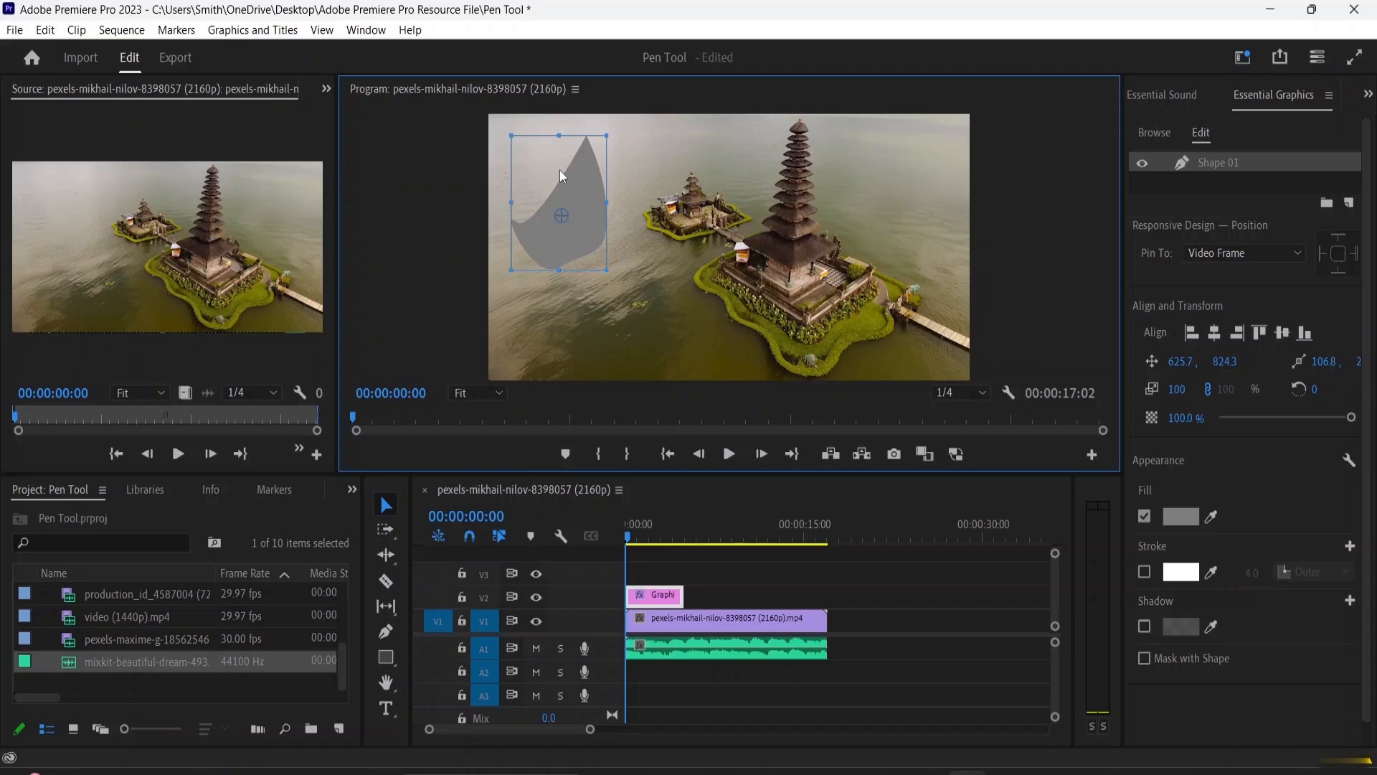
Select the graphic clip on V2 and show its Effect Controls.
click(329, 87)
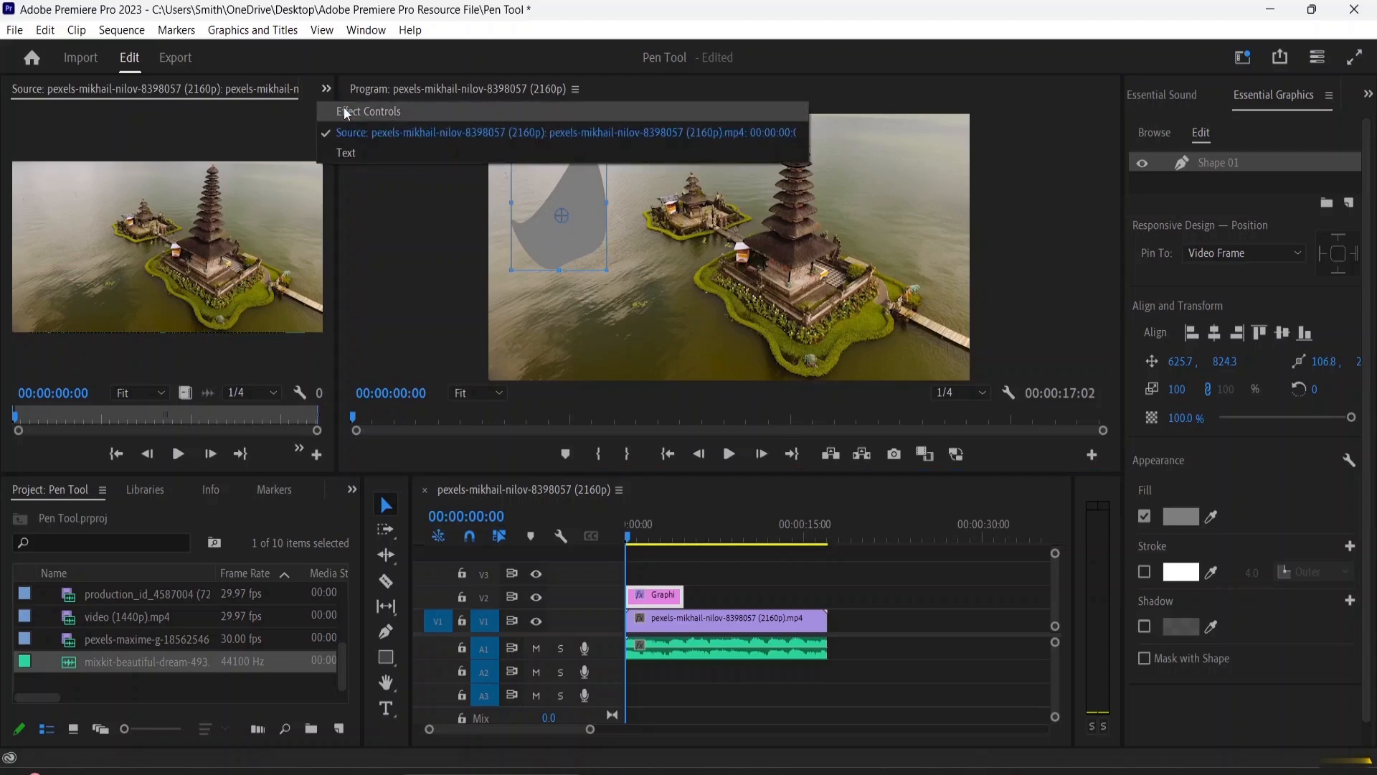
click(345, 111)
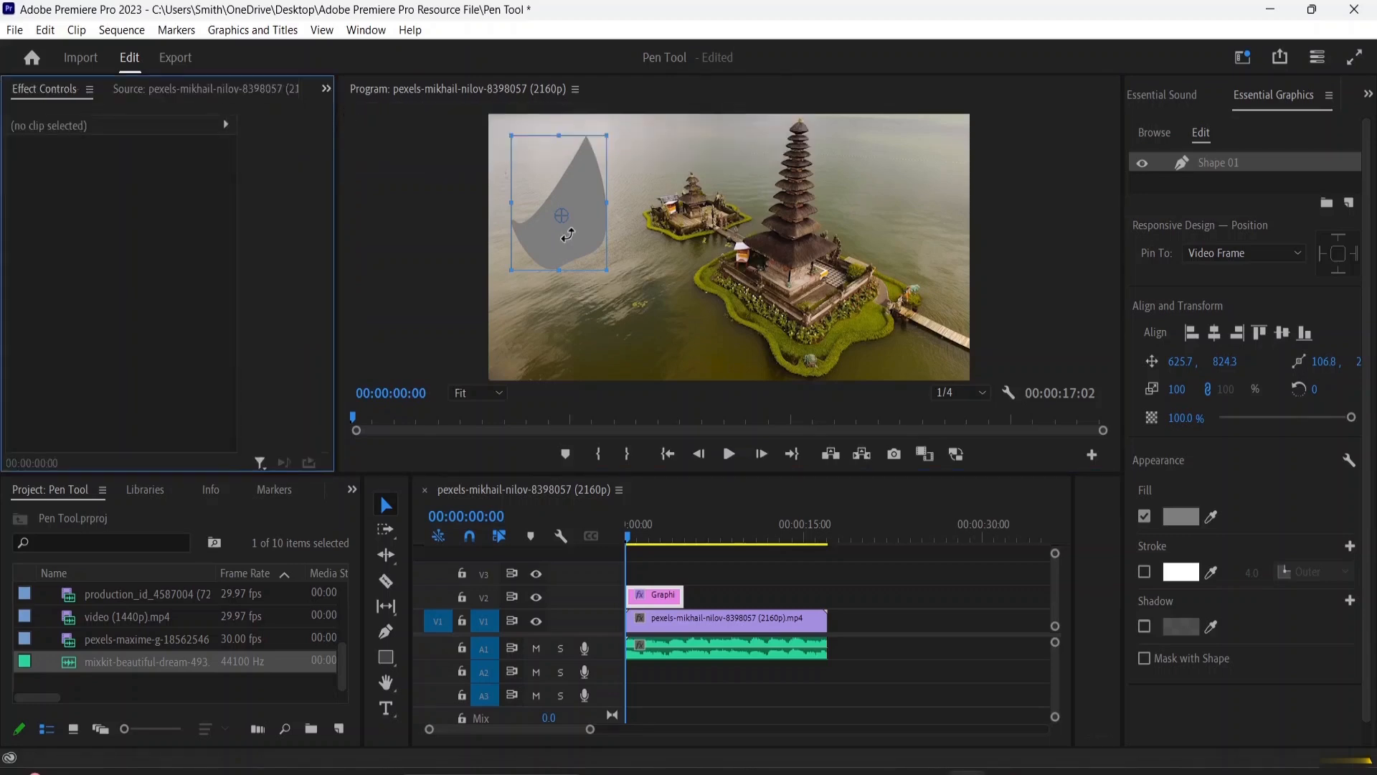
double_click(651, 600)
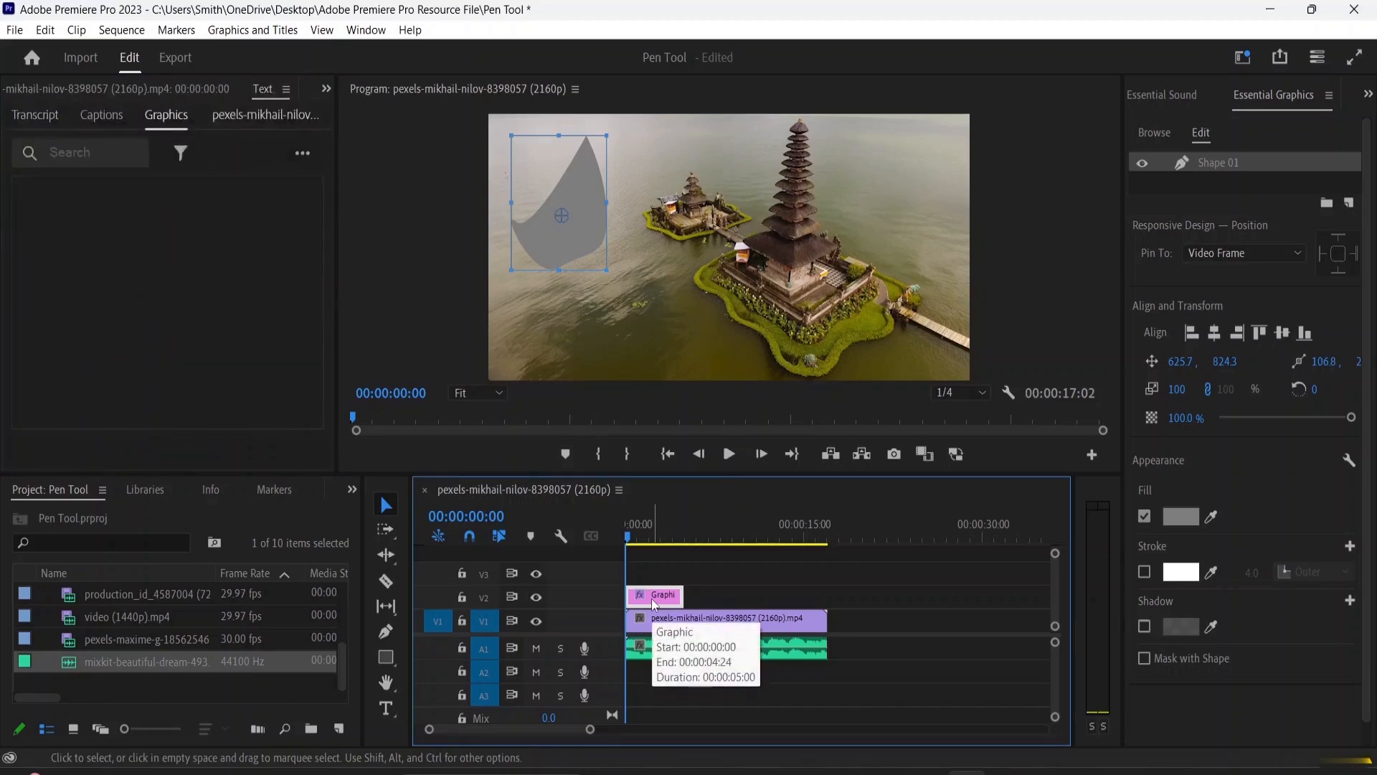
click(323, 92)
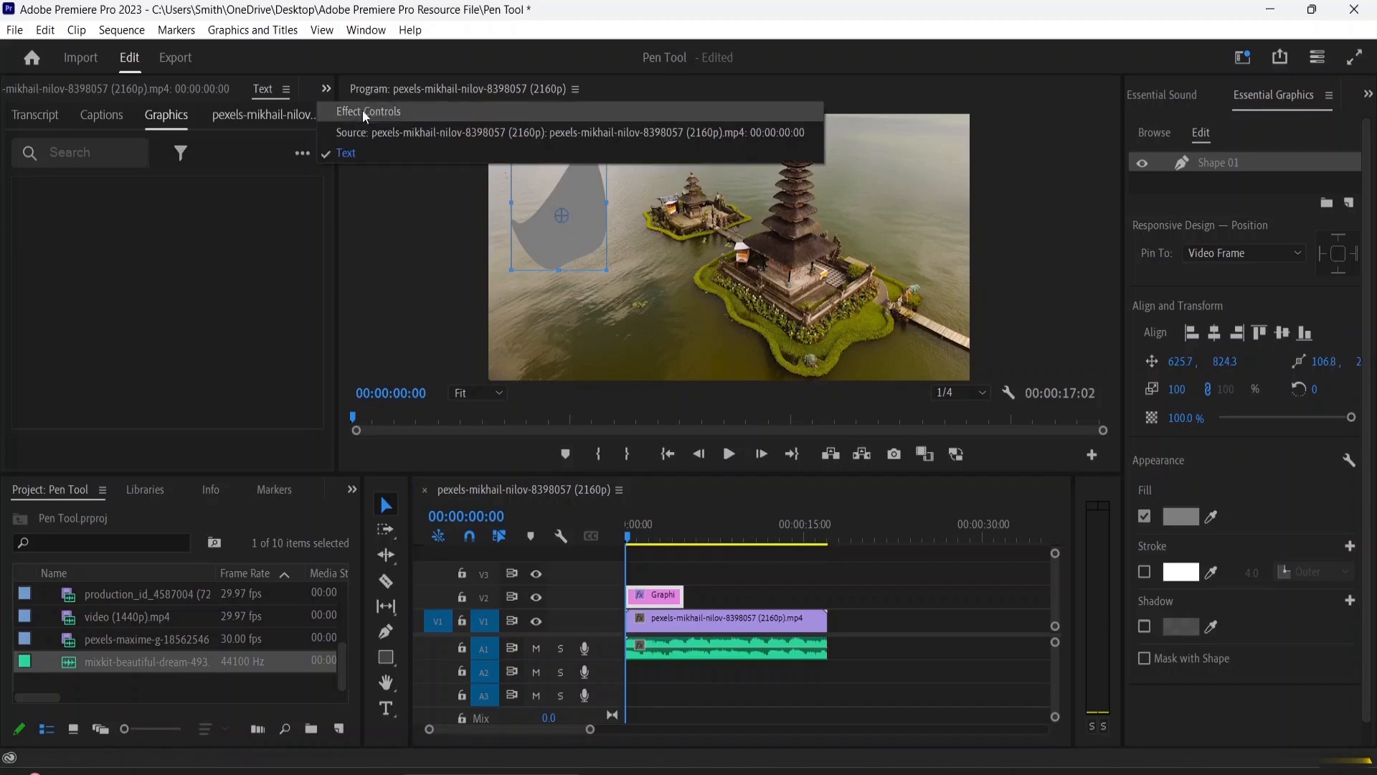
click(363, 110)
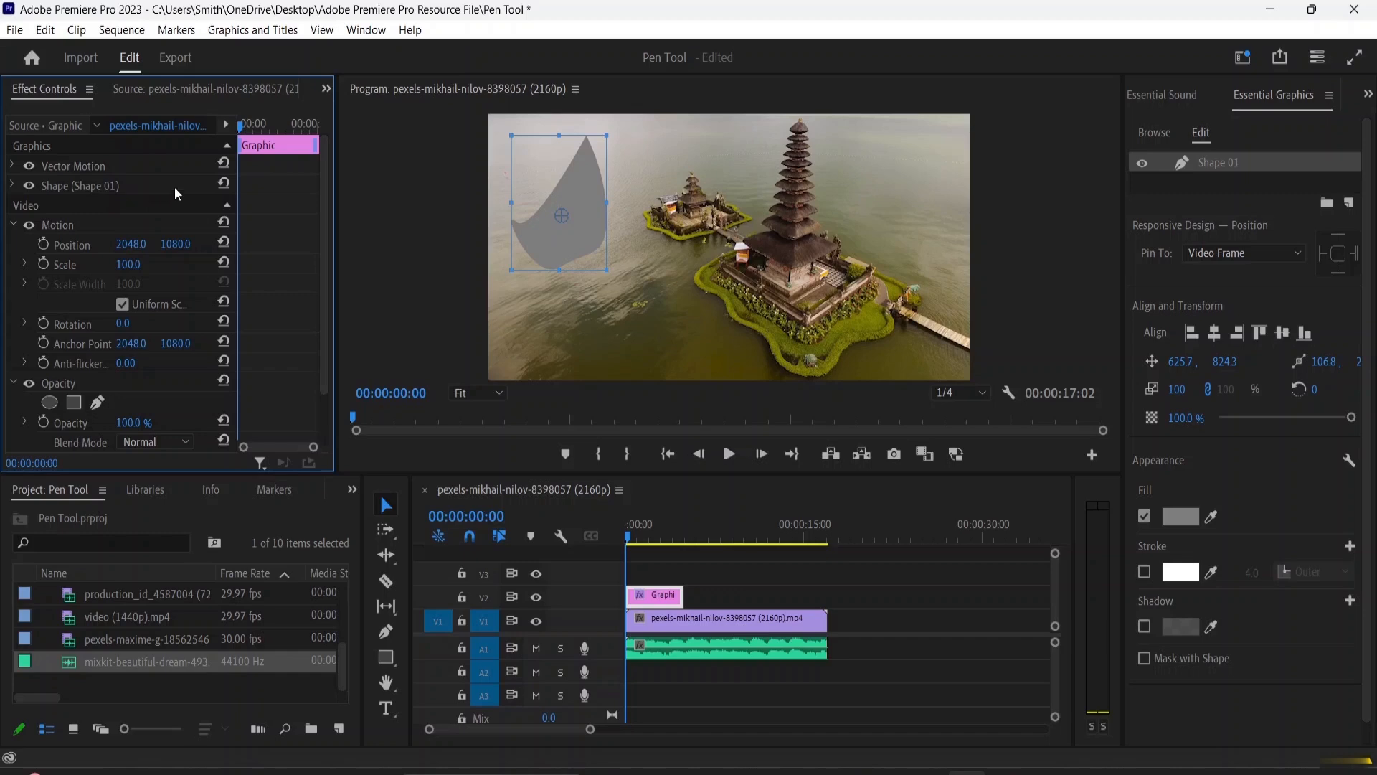
Collapse the graphic's Motion and Opacity settings and expand the properties of Shape 01.
click(14, 225)
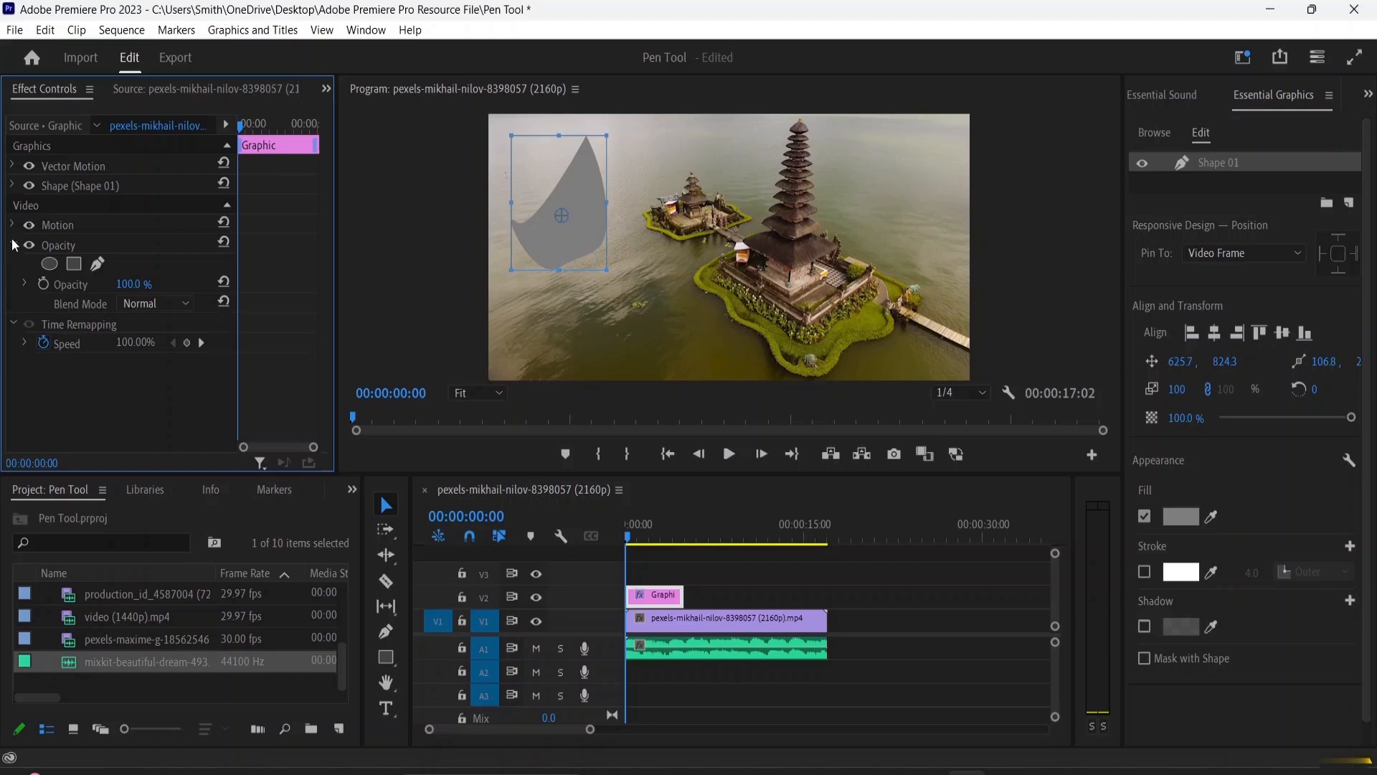
click(13, 246)
click(13, 187)
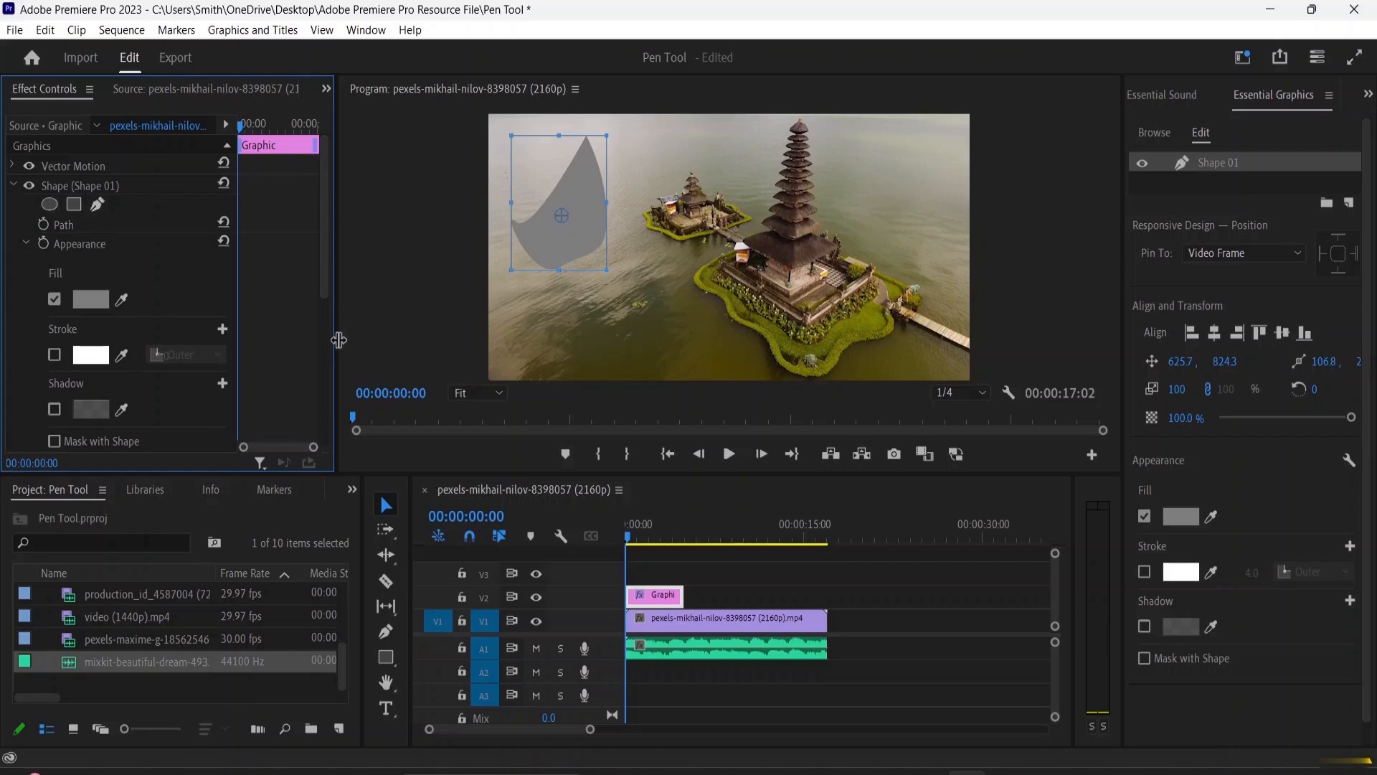
Draw a small closed triangle with the Pen tool below the pointed shape and select it.
click(386, 631)
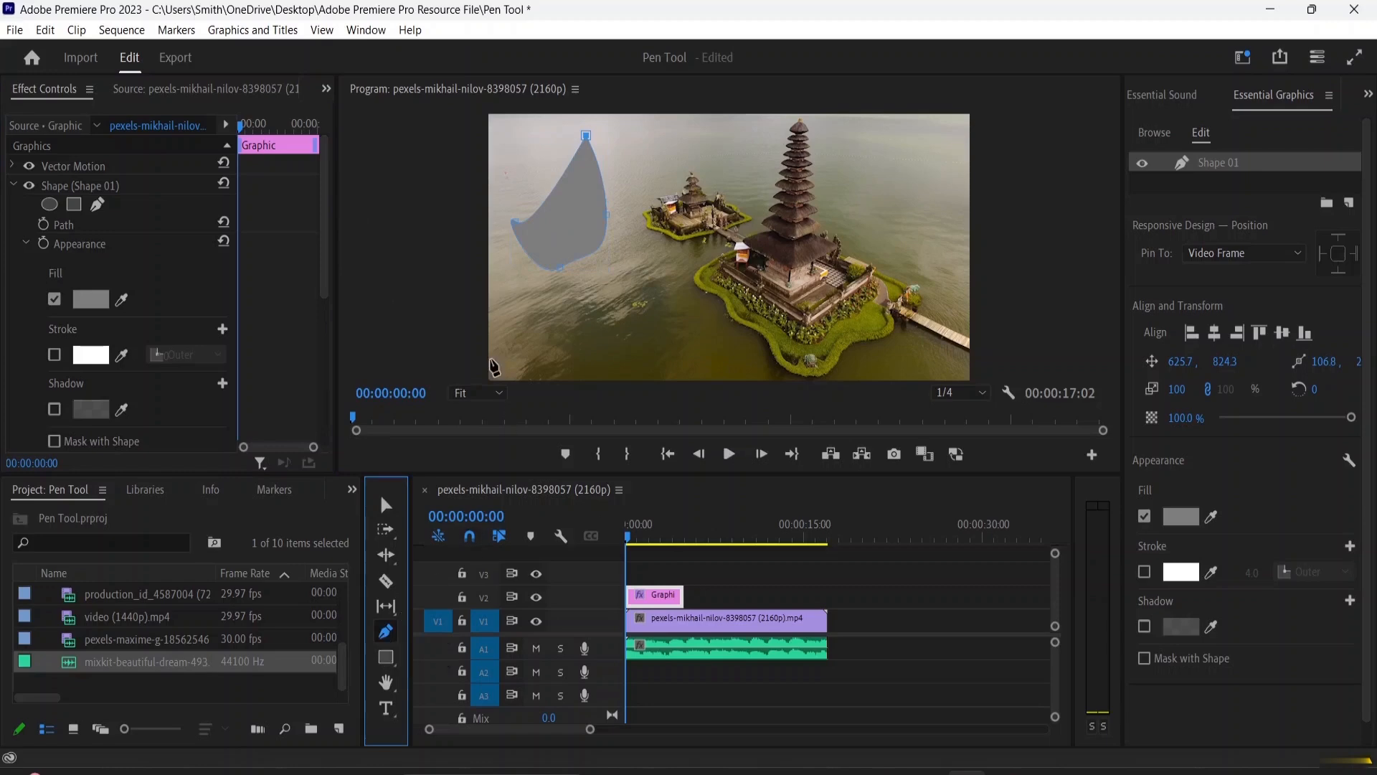
click(540, 329)
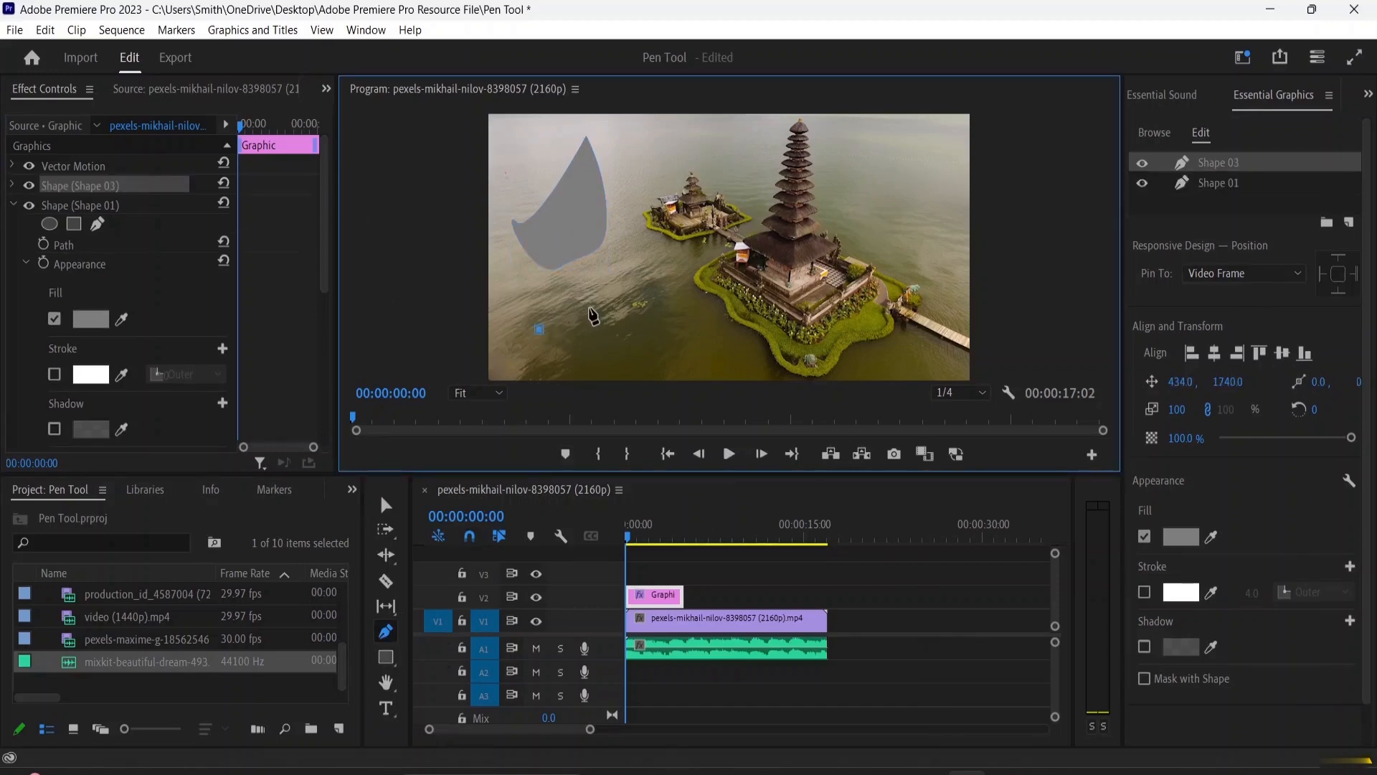
click(608, 297)
click(617, 333)
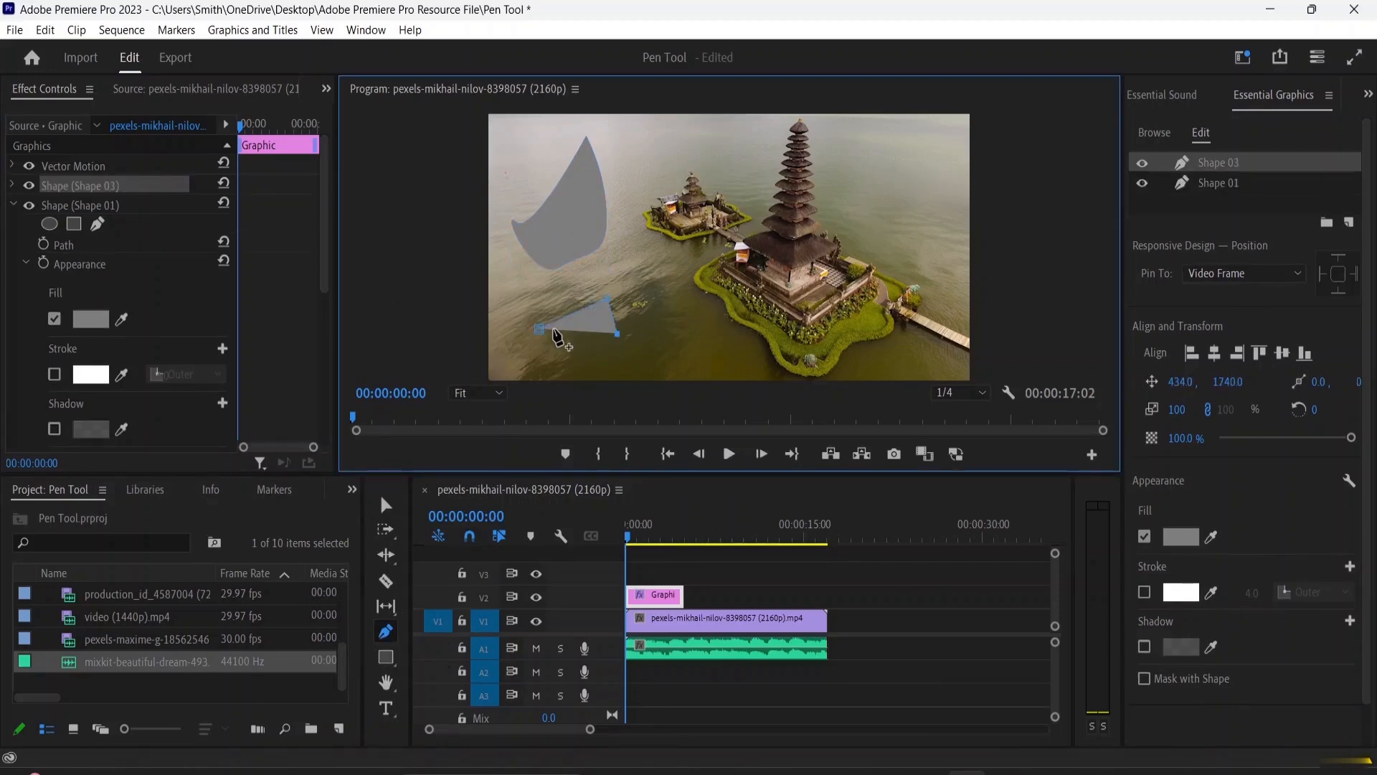
click(541, 329)
click(287, 322)
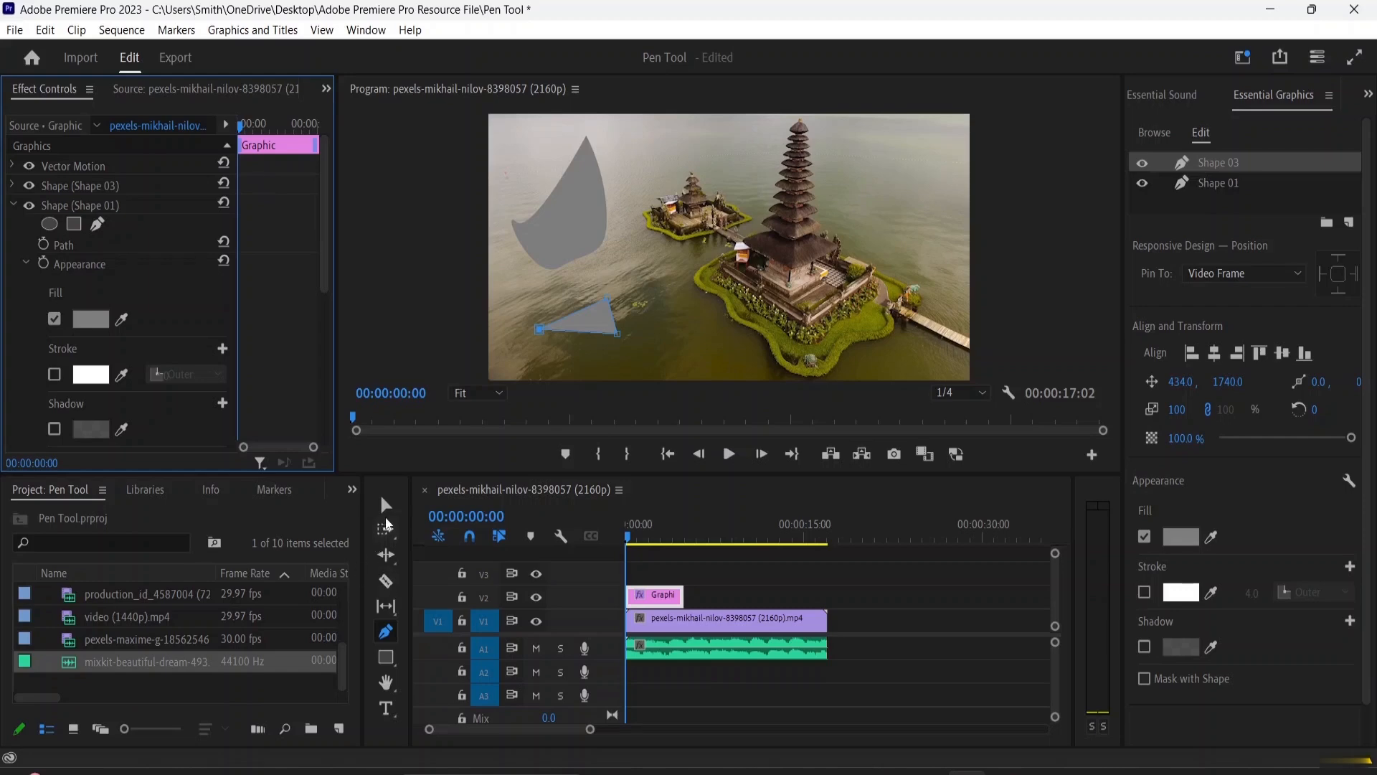
click(386, 505)
click(592, 320)
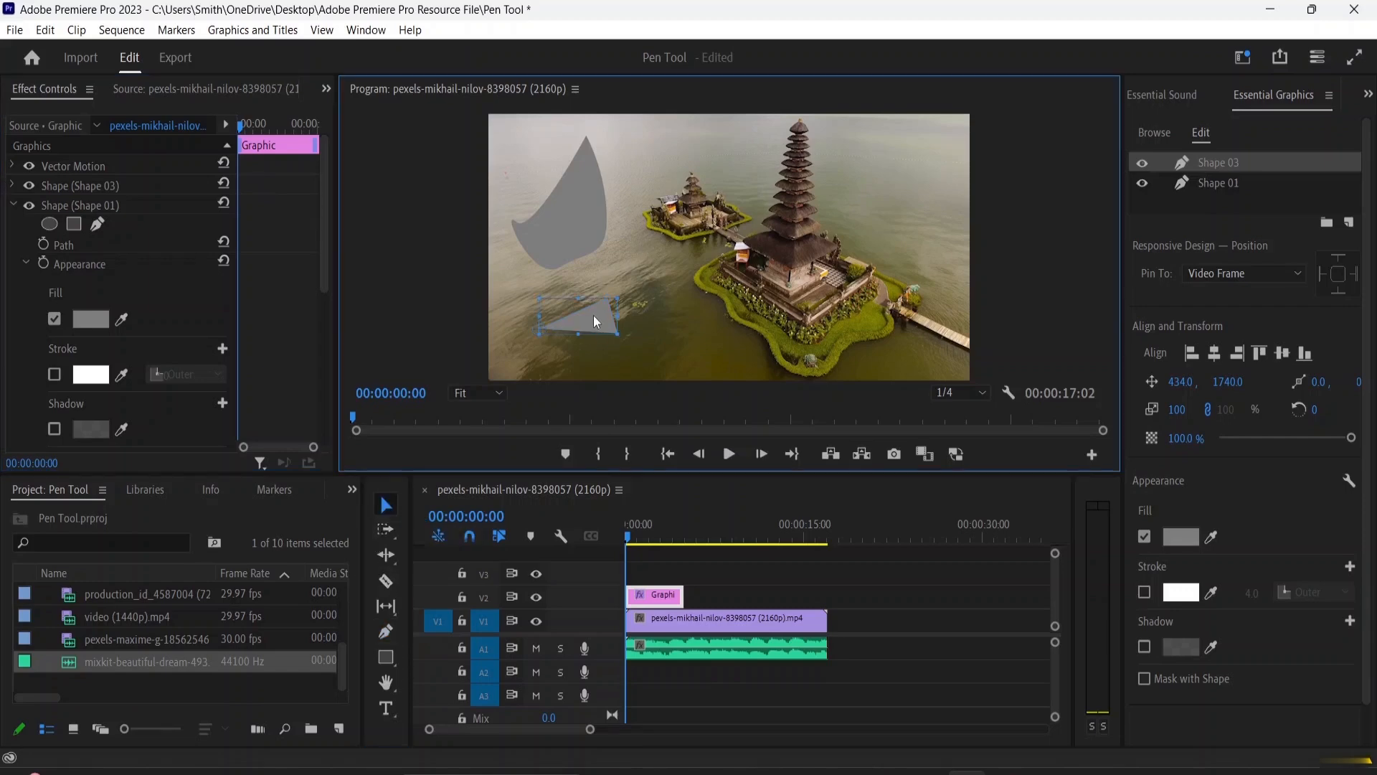
Collapse Shape 01's properties and examine the triangle's mask, appearance and transform settings in Effect Controls.
scroll(105, 243, down, 4)
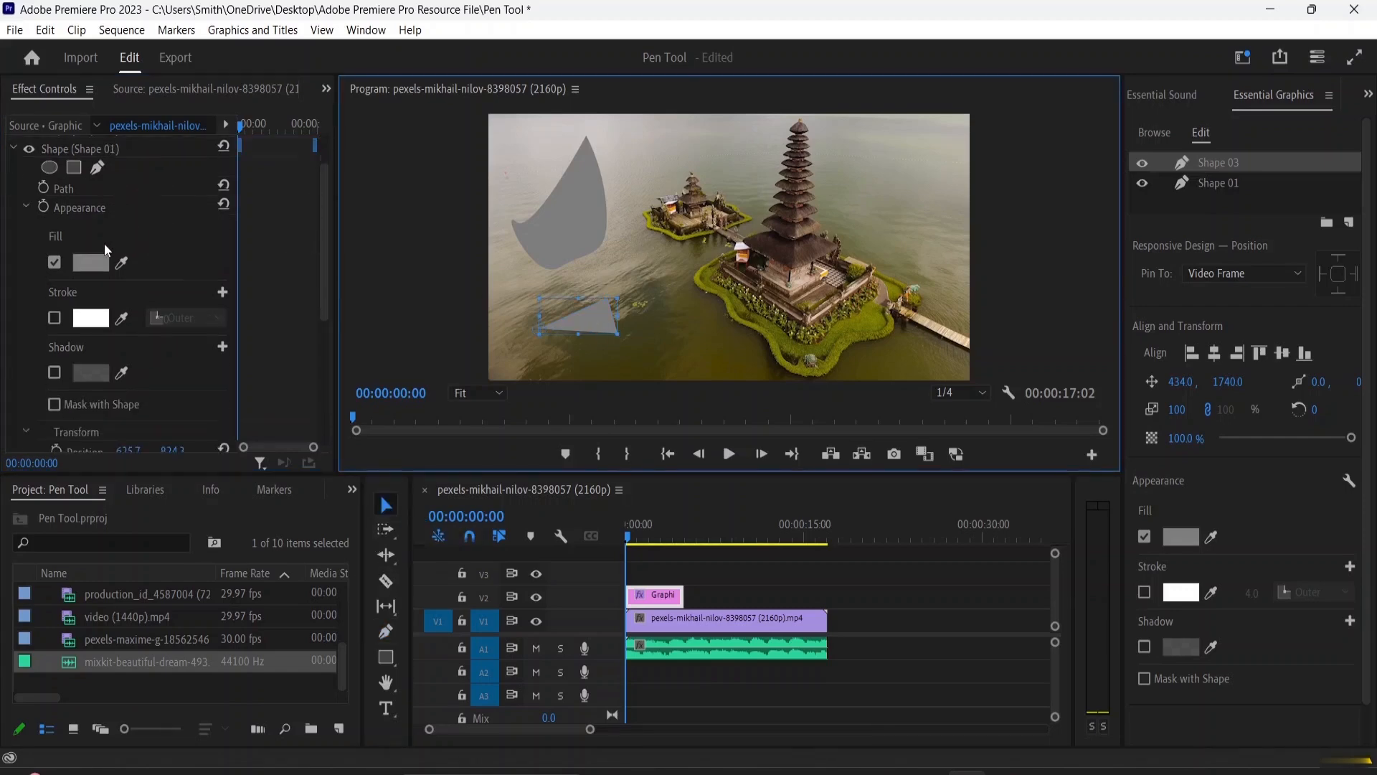
scroll(99, 248, up, 4)
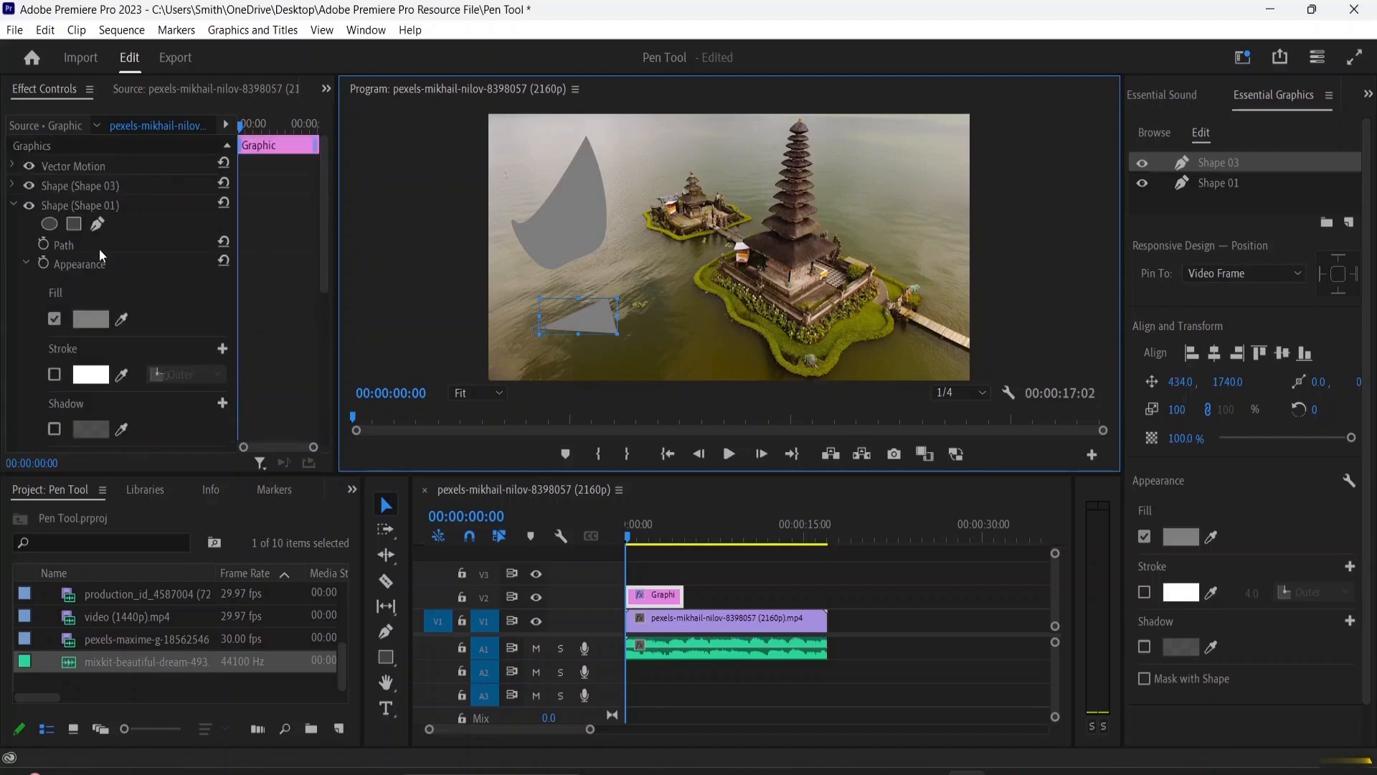
click(14, 205)
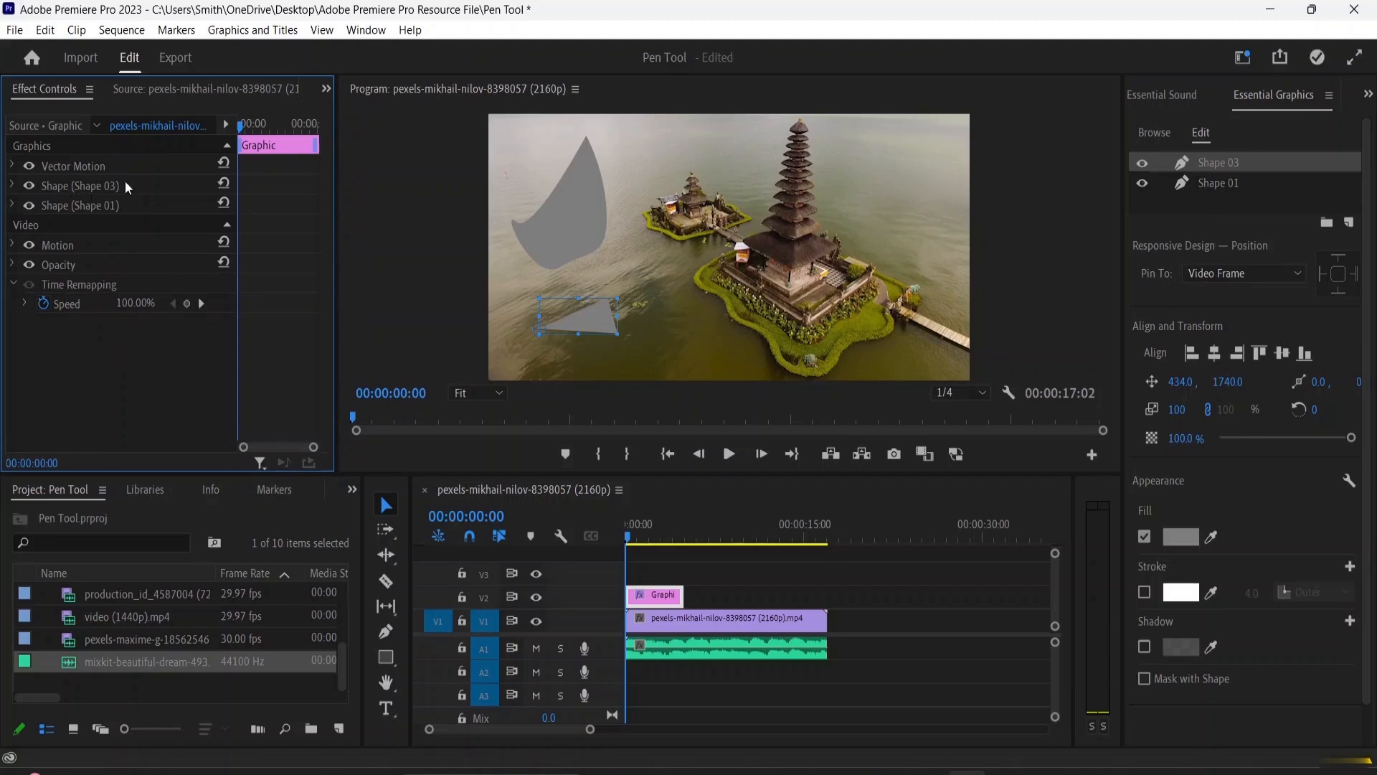
click(12, 186)
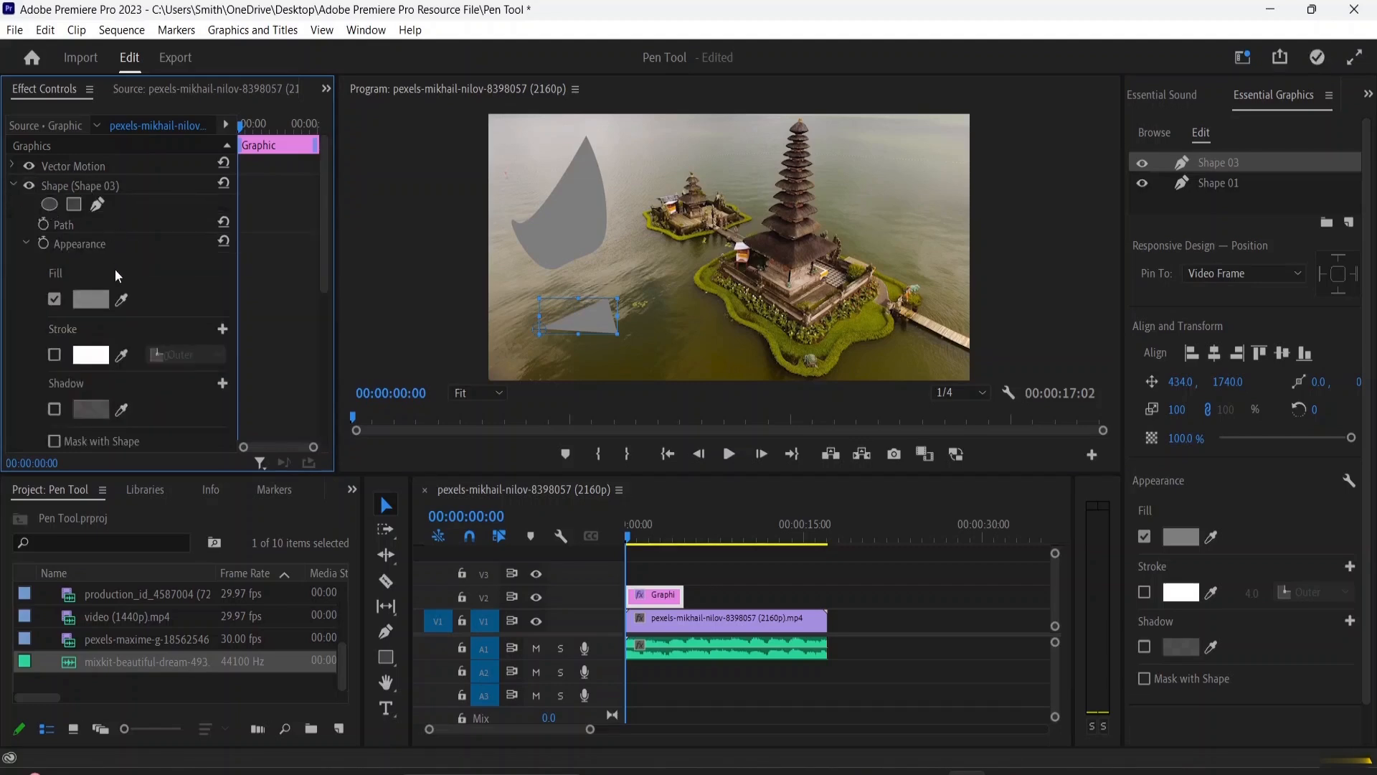
scroll(115, 362, down, 3)
scroll(106, 355, down, 3)
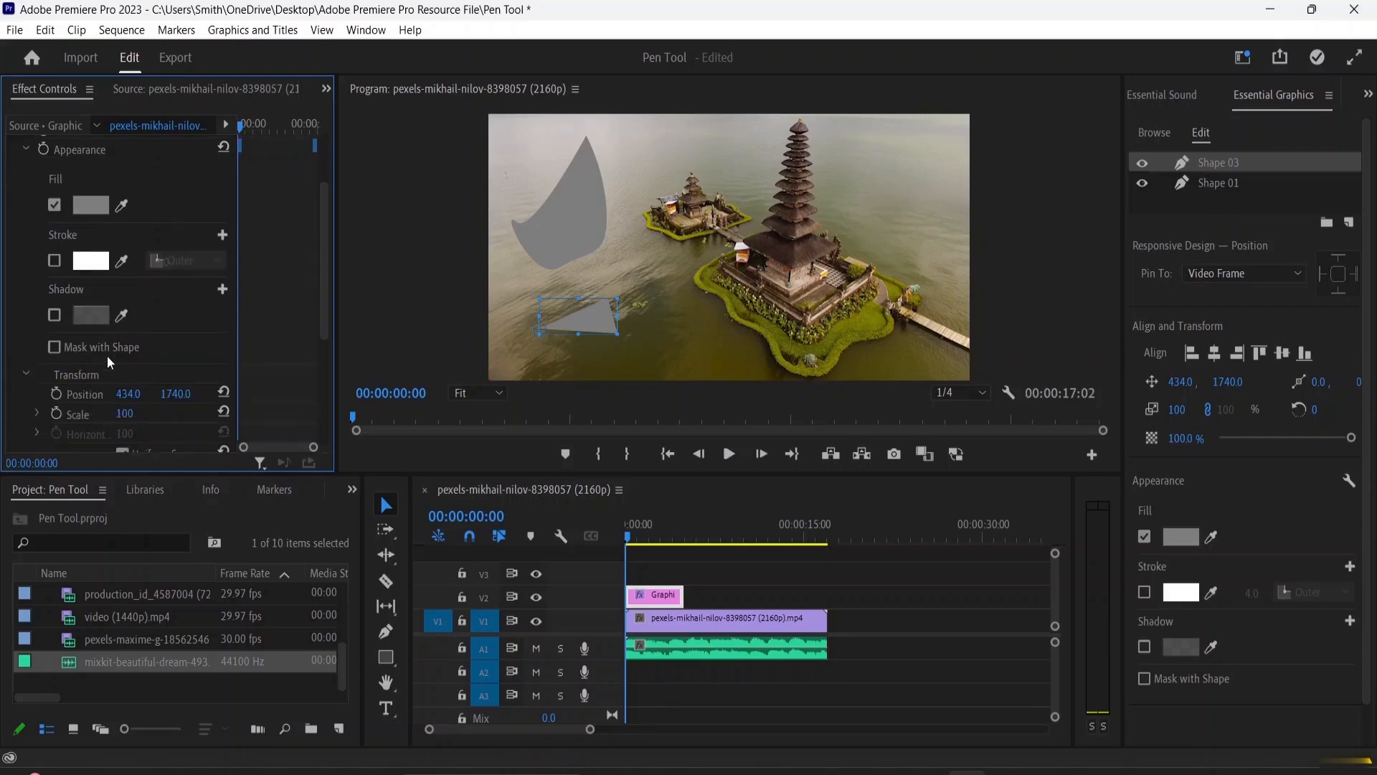
scroll(106, 354, down, 3)
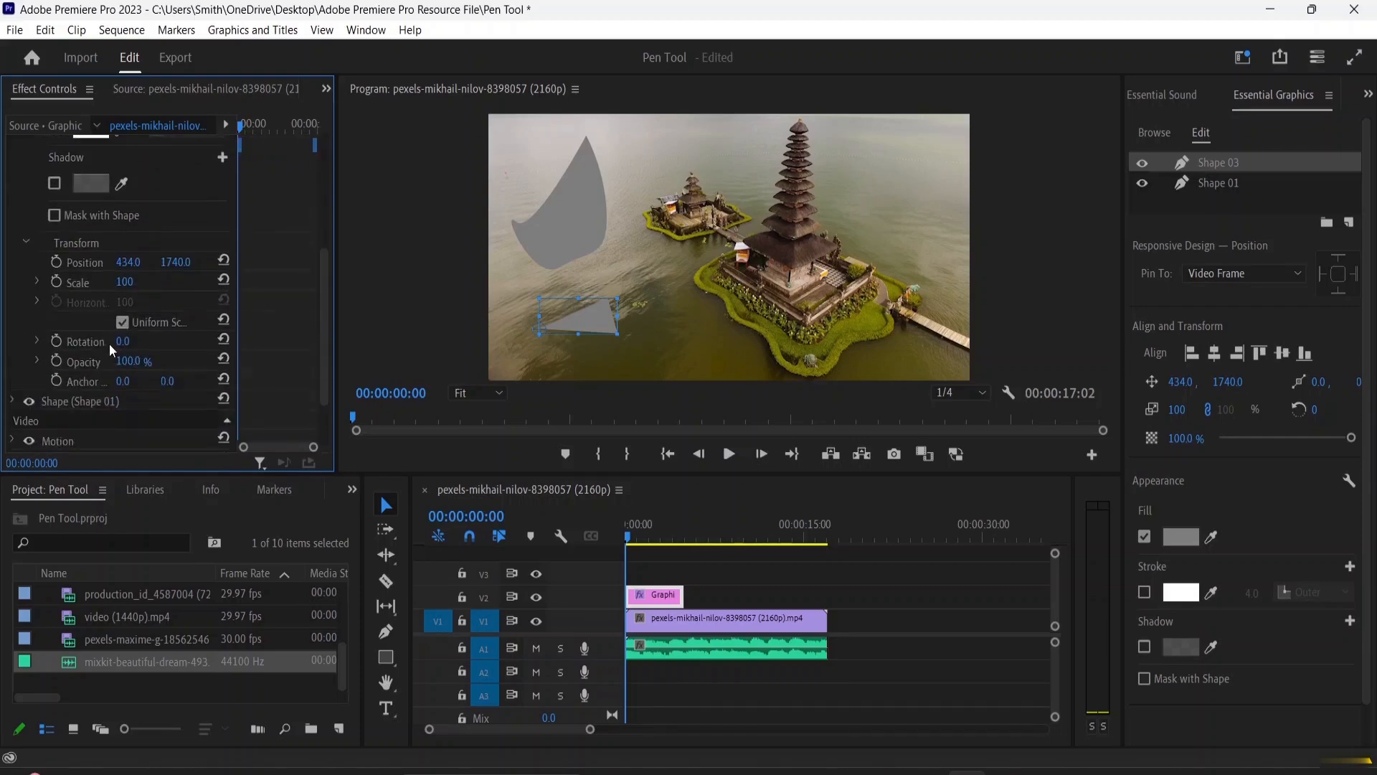
scroll(105, 342, up, 9)
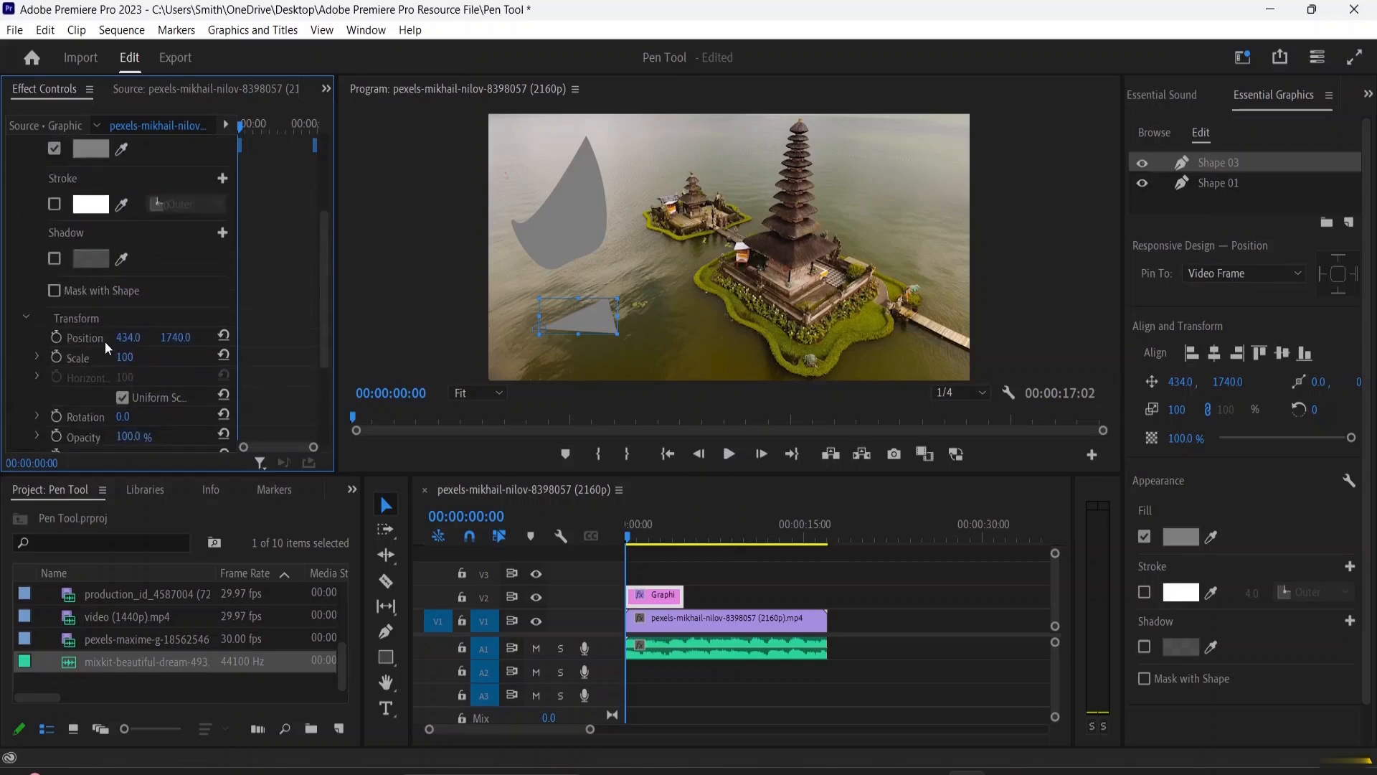
Delete the triangle and expand the properties of Shape 01 in Effect Controls.
click(589, 320)
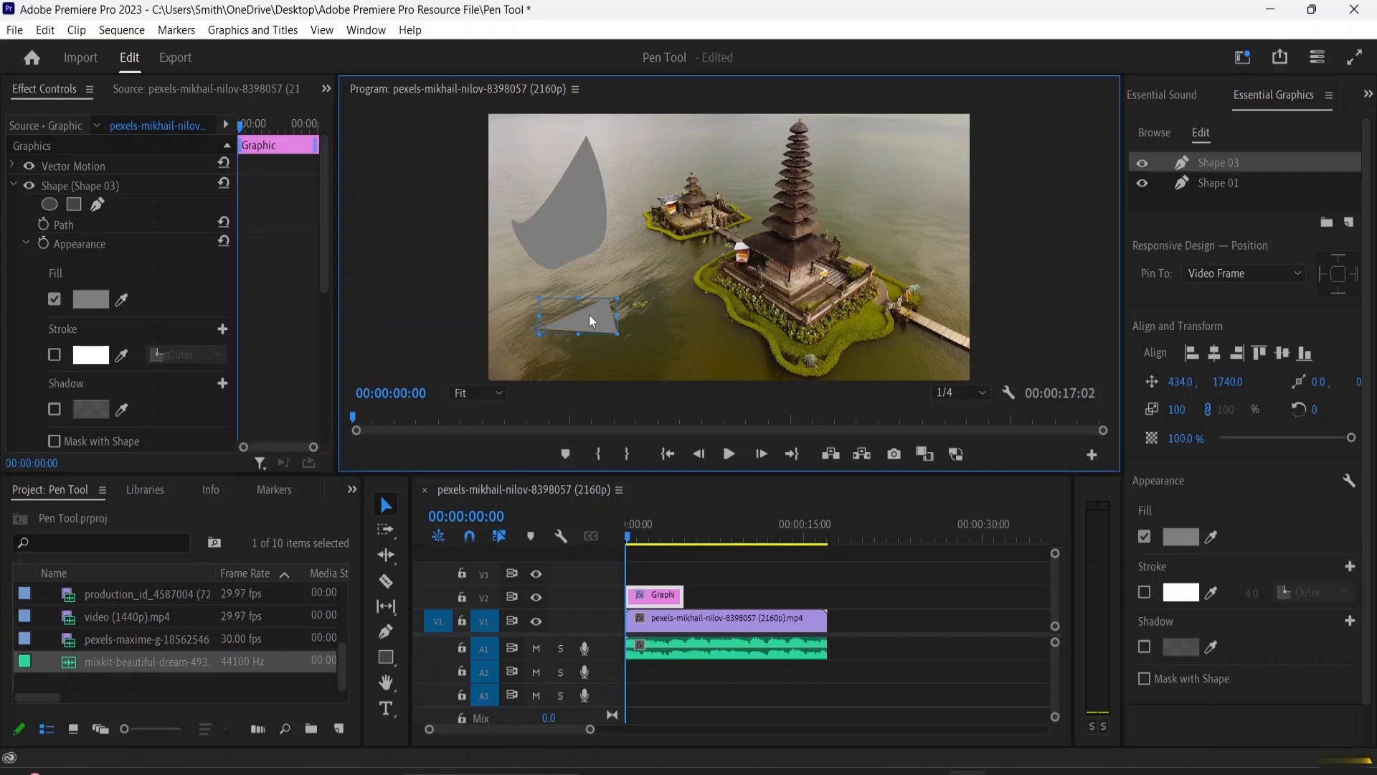
key(Delete)
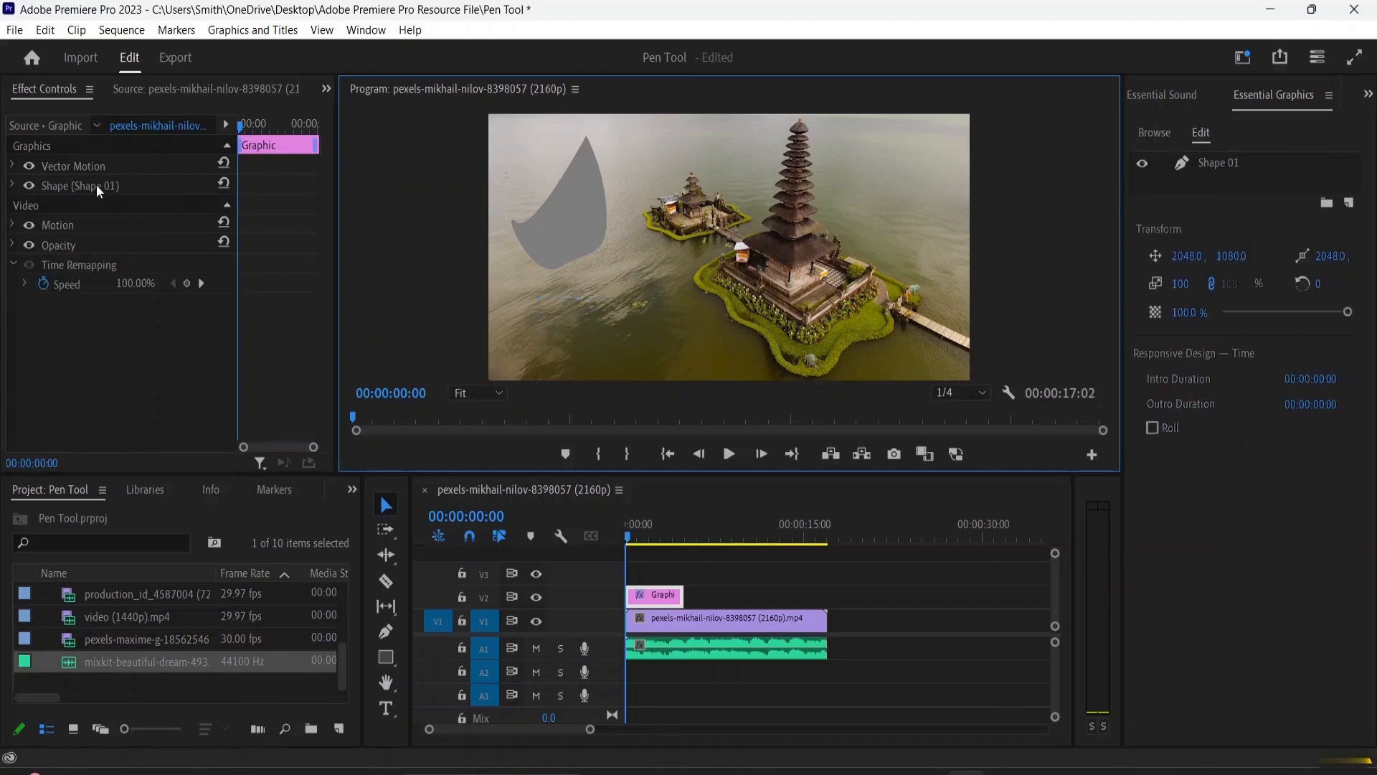
click(11, 189)
click(11, 186)
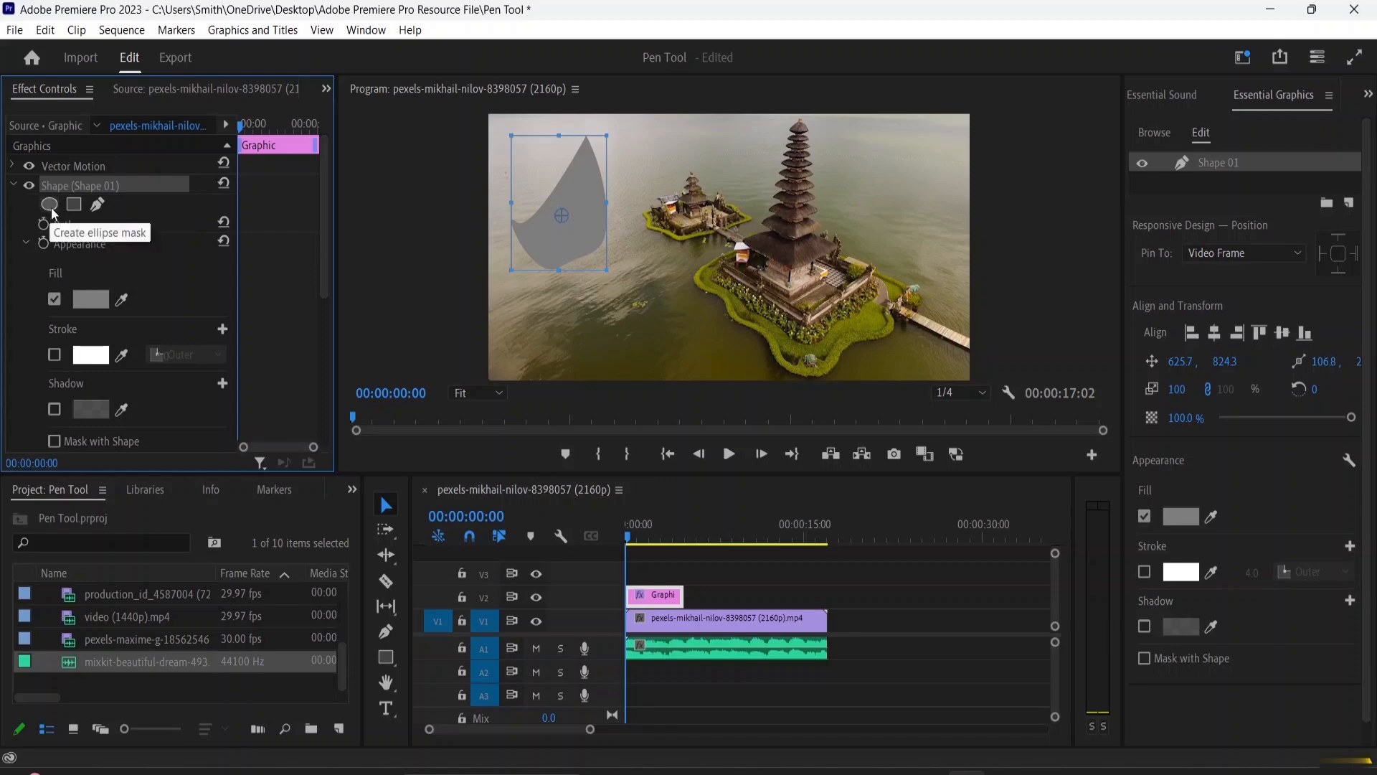
Change the fill colour of Shape 01 to dark red 743434.
scroll(75, 360, down, 3)
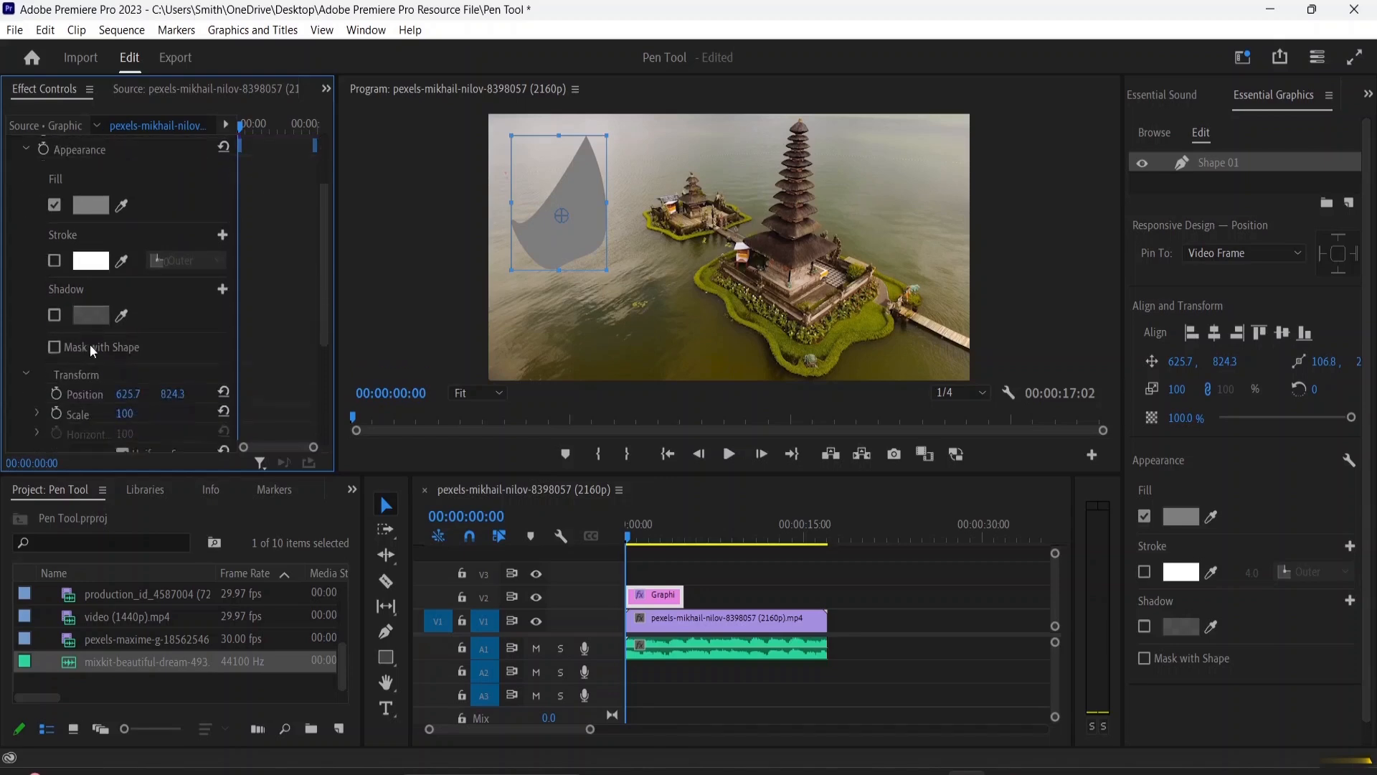
scroll(90, 347, up, 2)
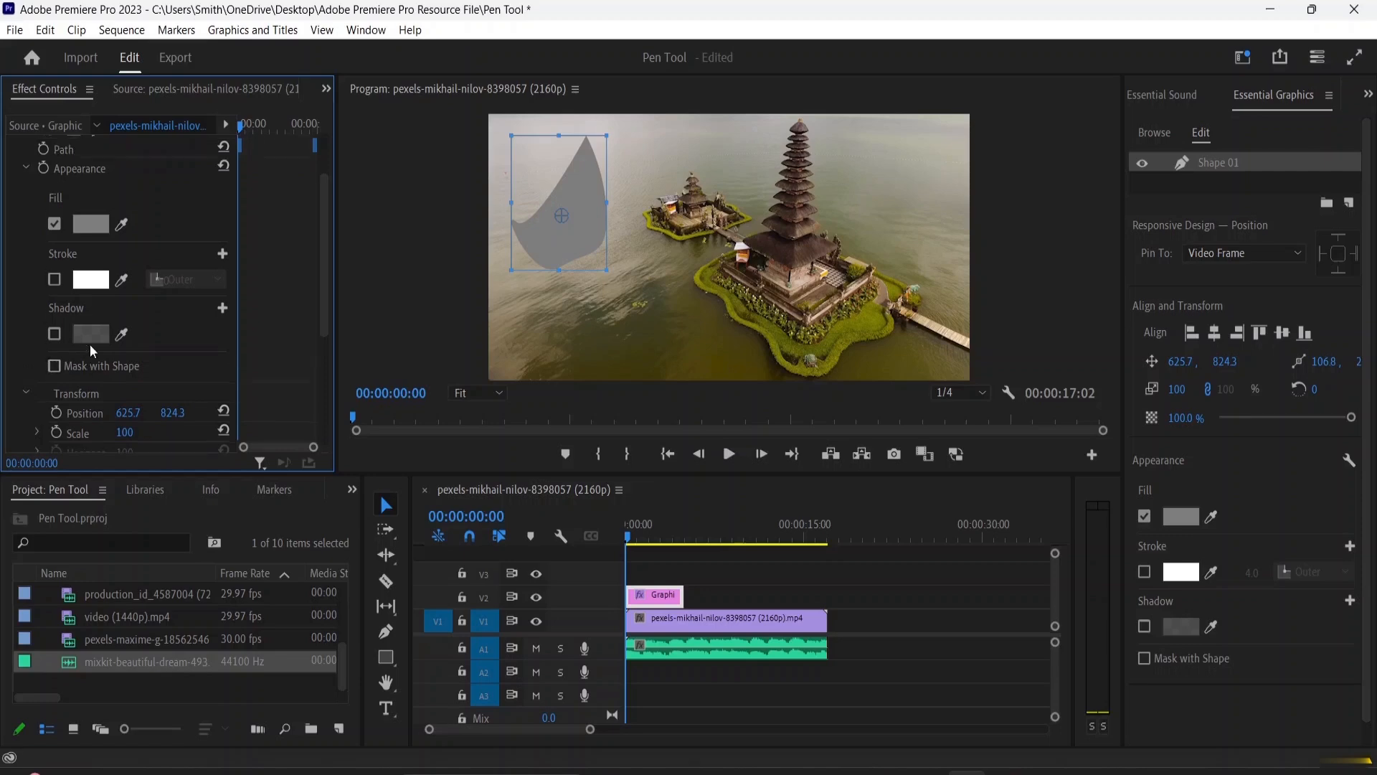
scroll(111, 251, up, 1)
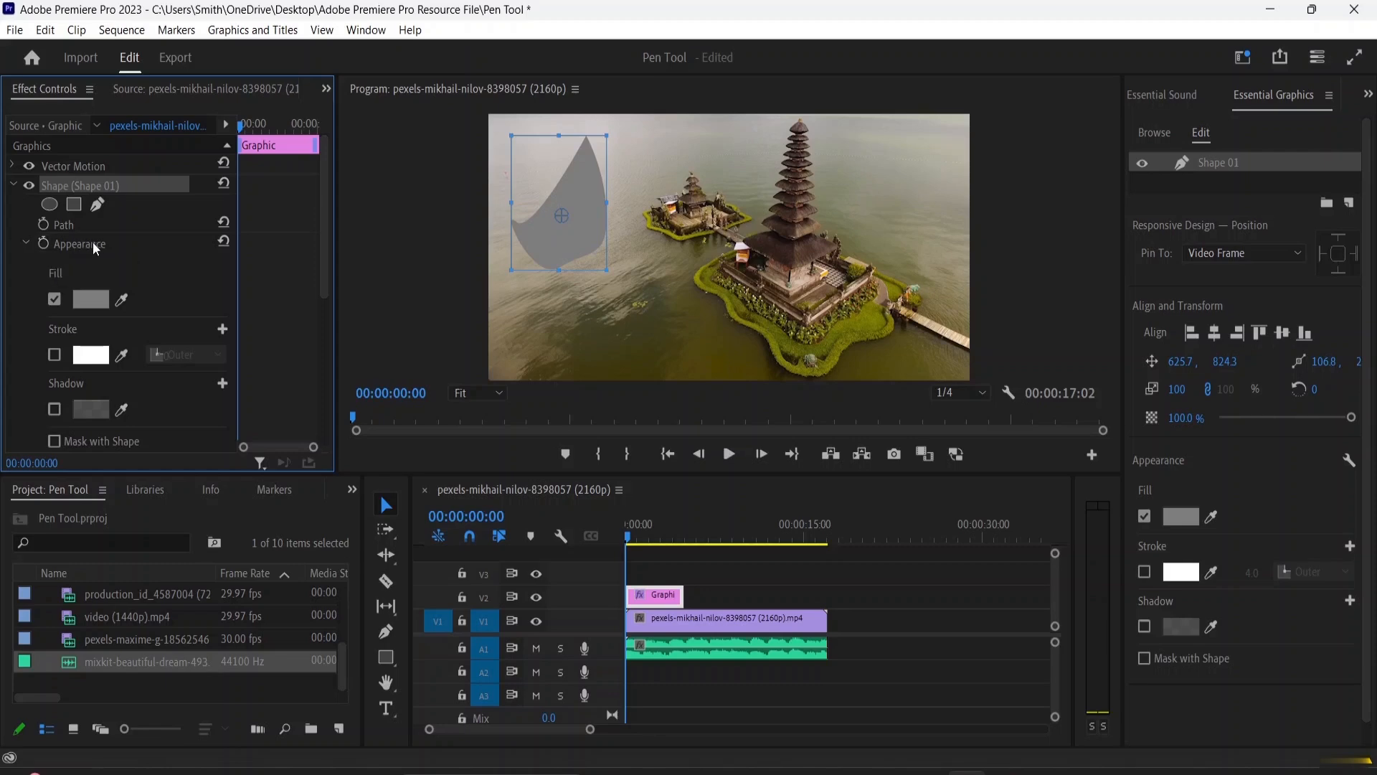
click(30, 242)
click(30, 242)
scroll(91, 290, down, 1)
click(90, 263)
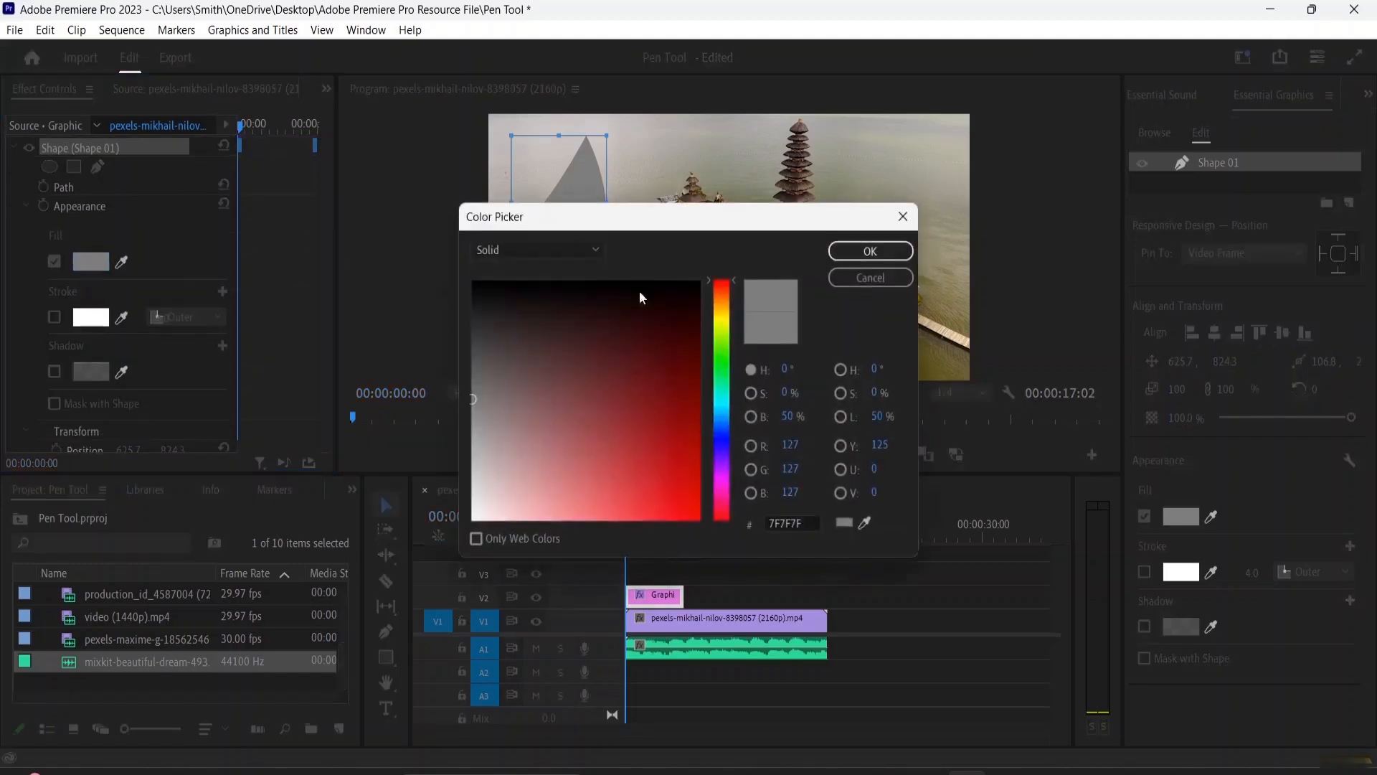
drag(535, 394, 596, 389)
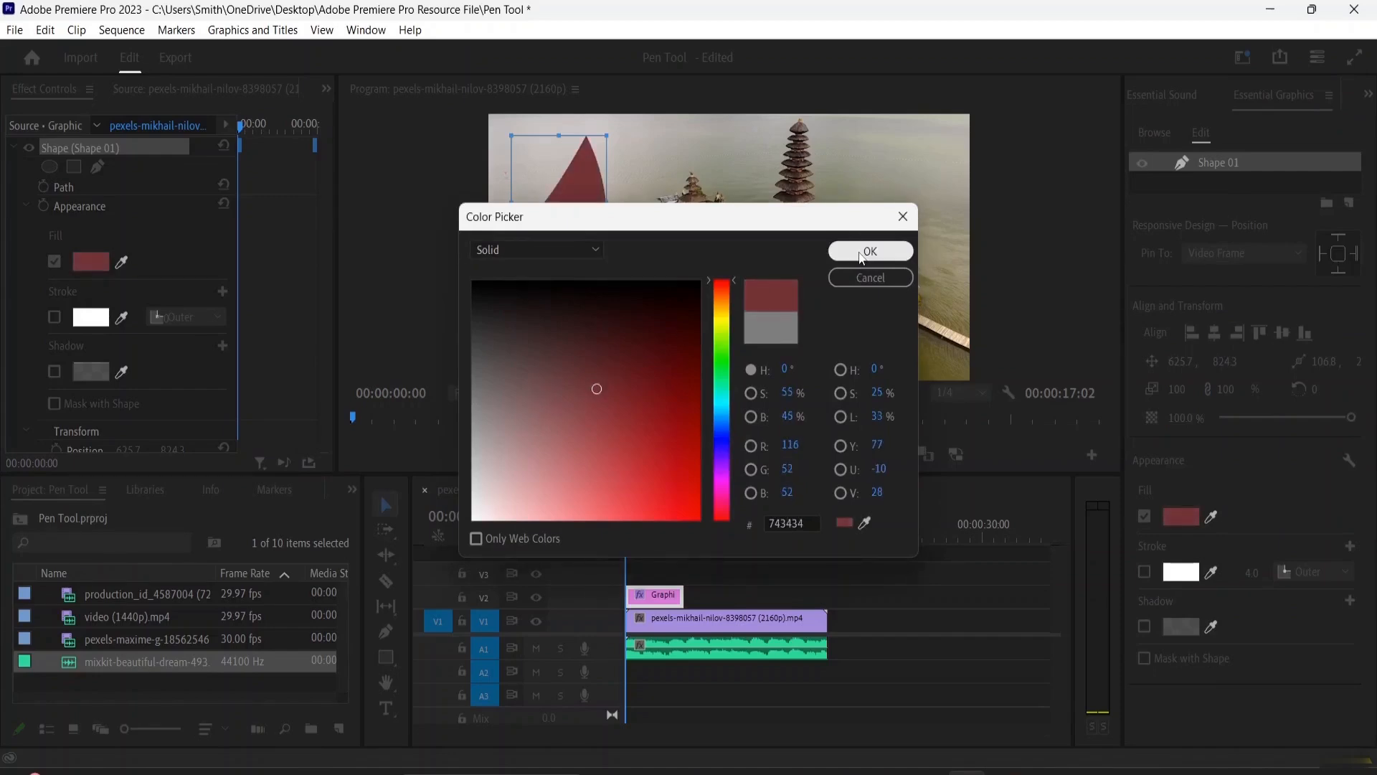
click(861, 251)
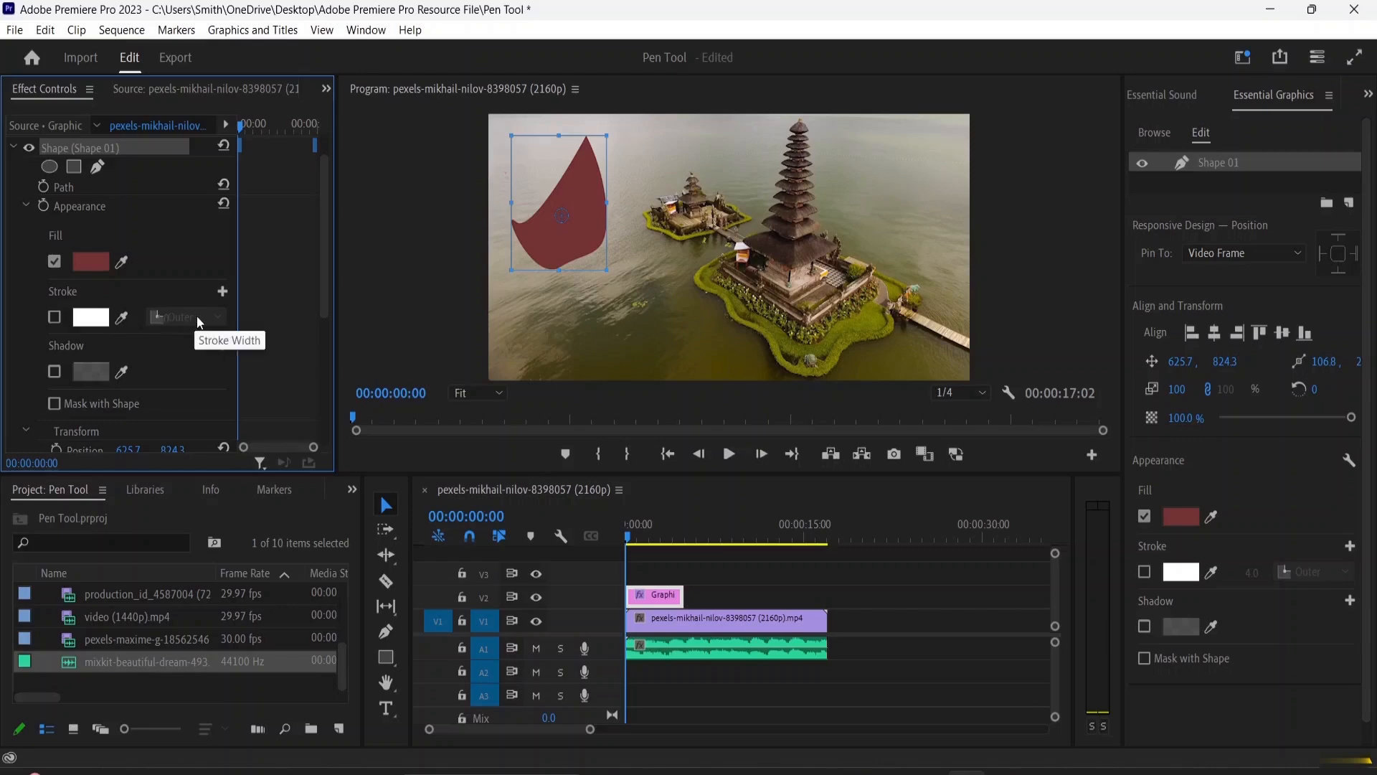
Enable the shape's white outer stroke, and enable its shadow with the near-black colour 110F0F.
click(62, 317)
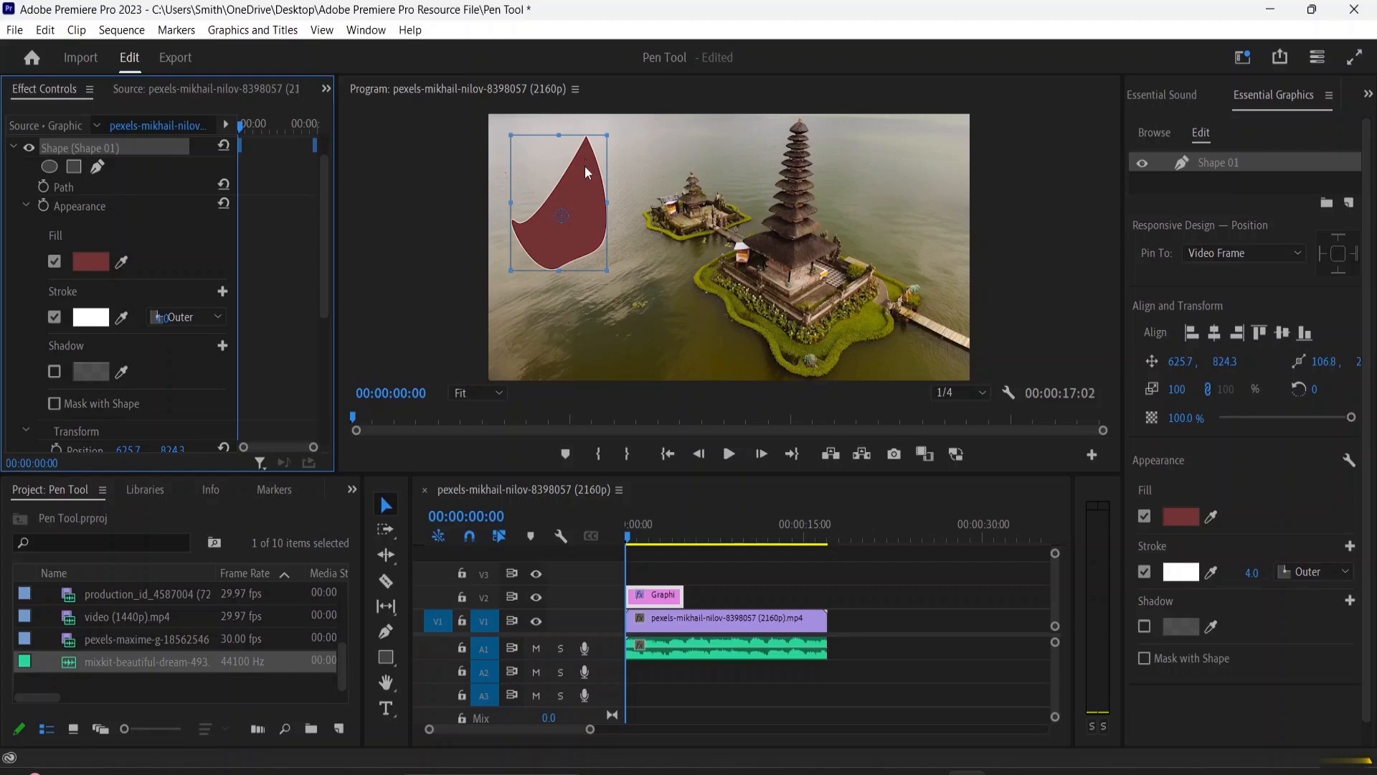
click(57, 371)
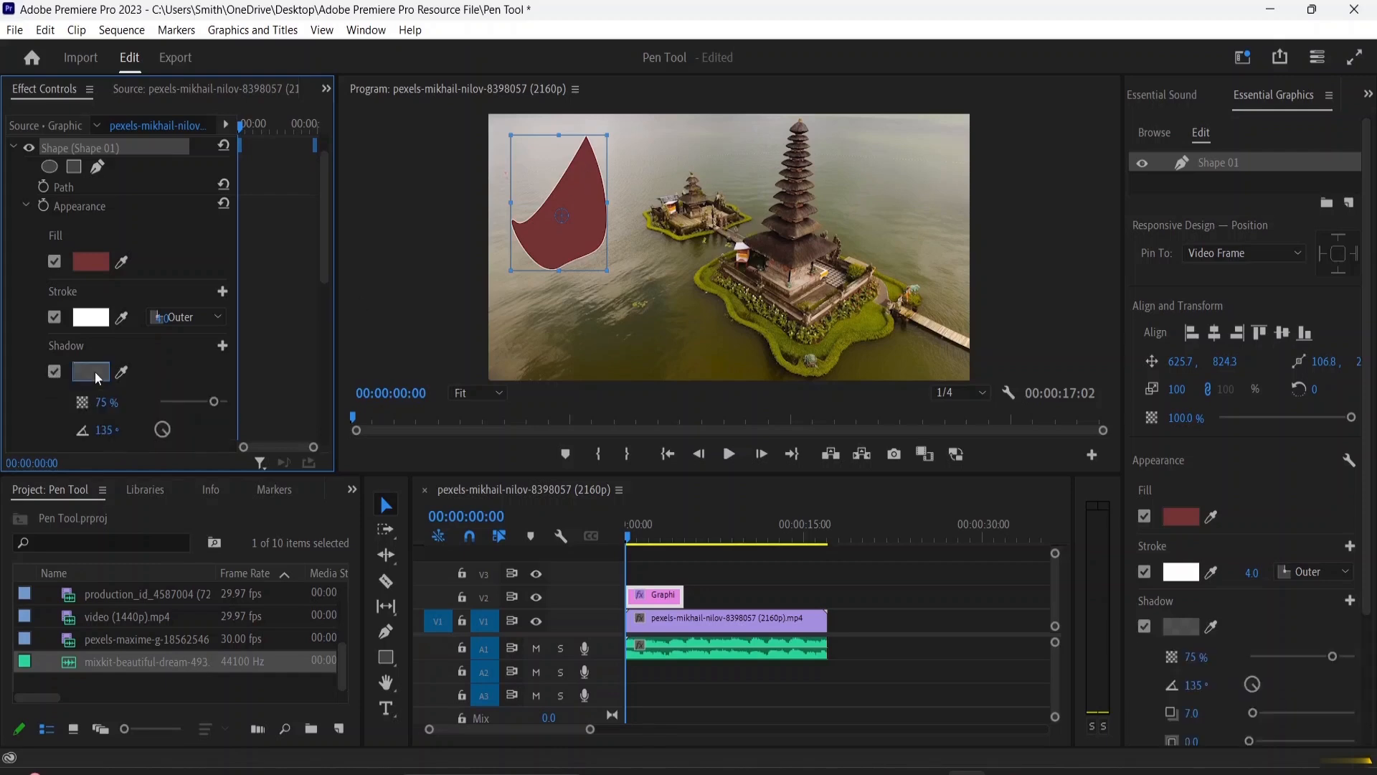
click(94, 371)
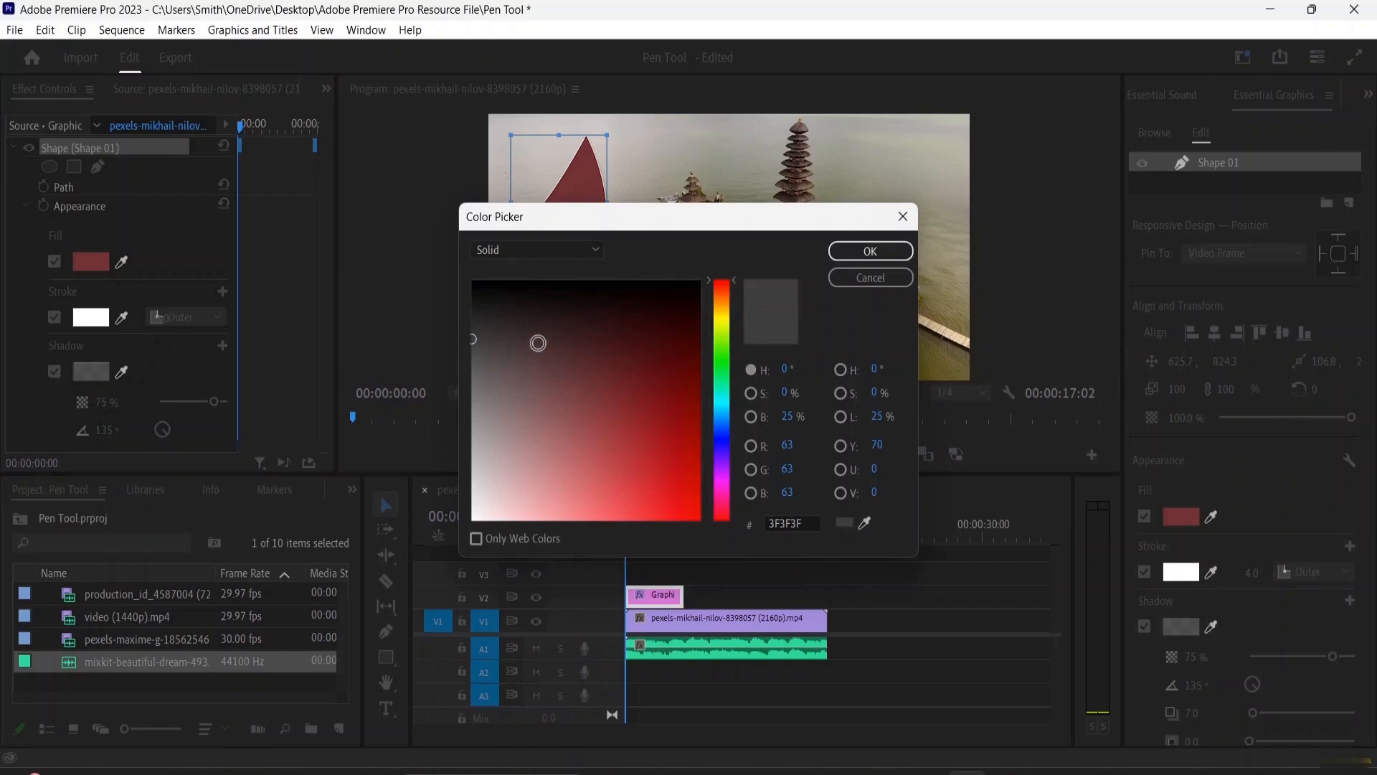
drag(485, 332, 493, 295)
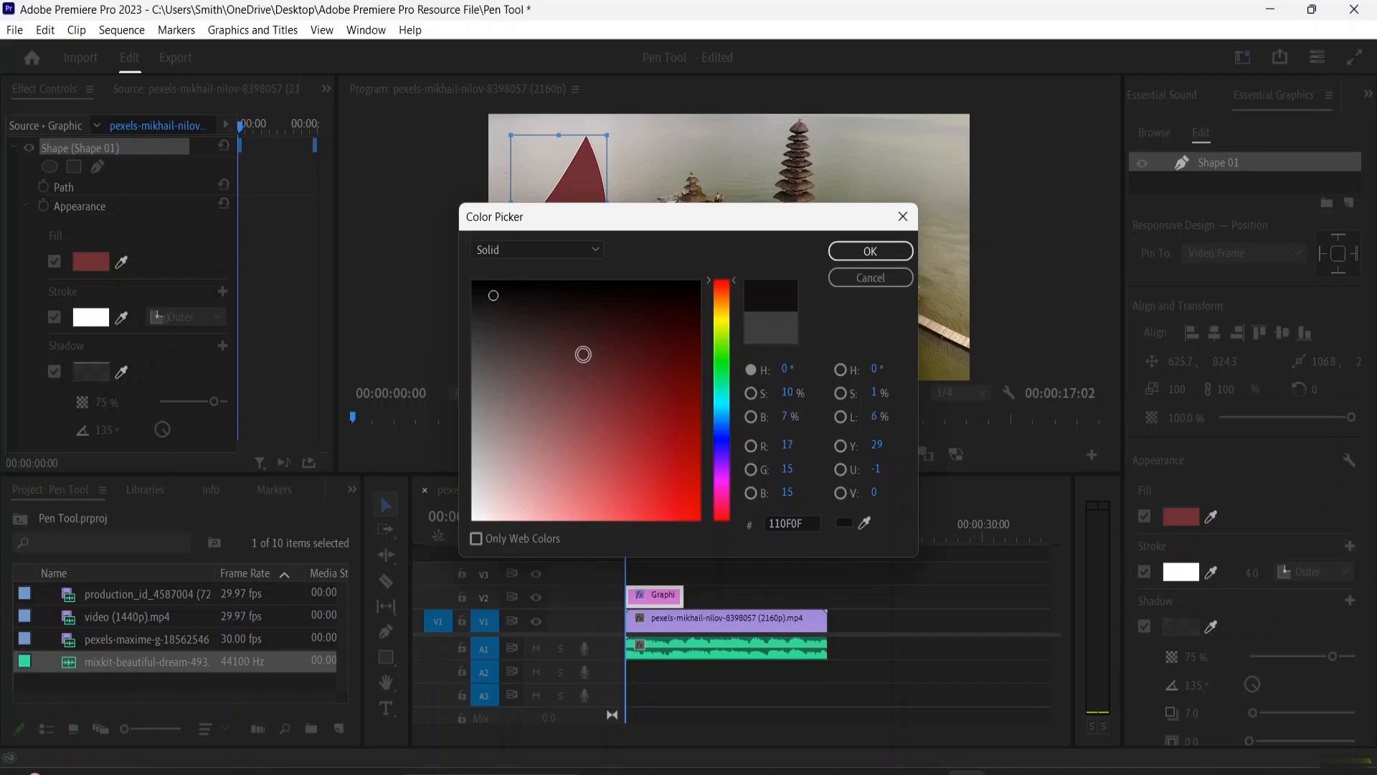
click(870, 250)
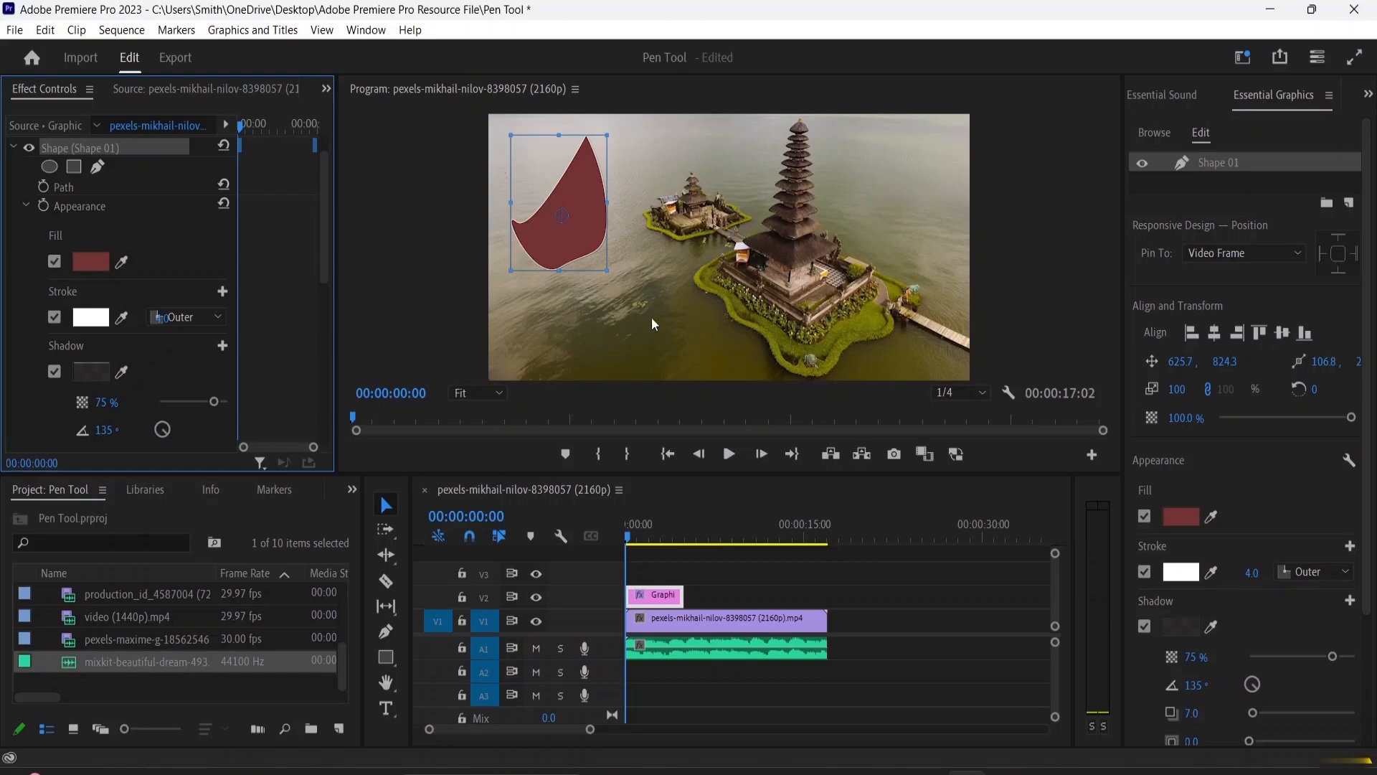
Change the shadow colour to dark green 1A5E15.
scroll(179, 370, down, 1)
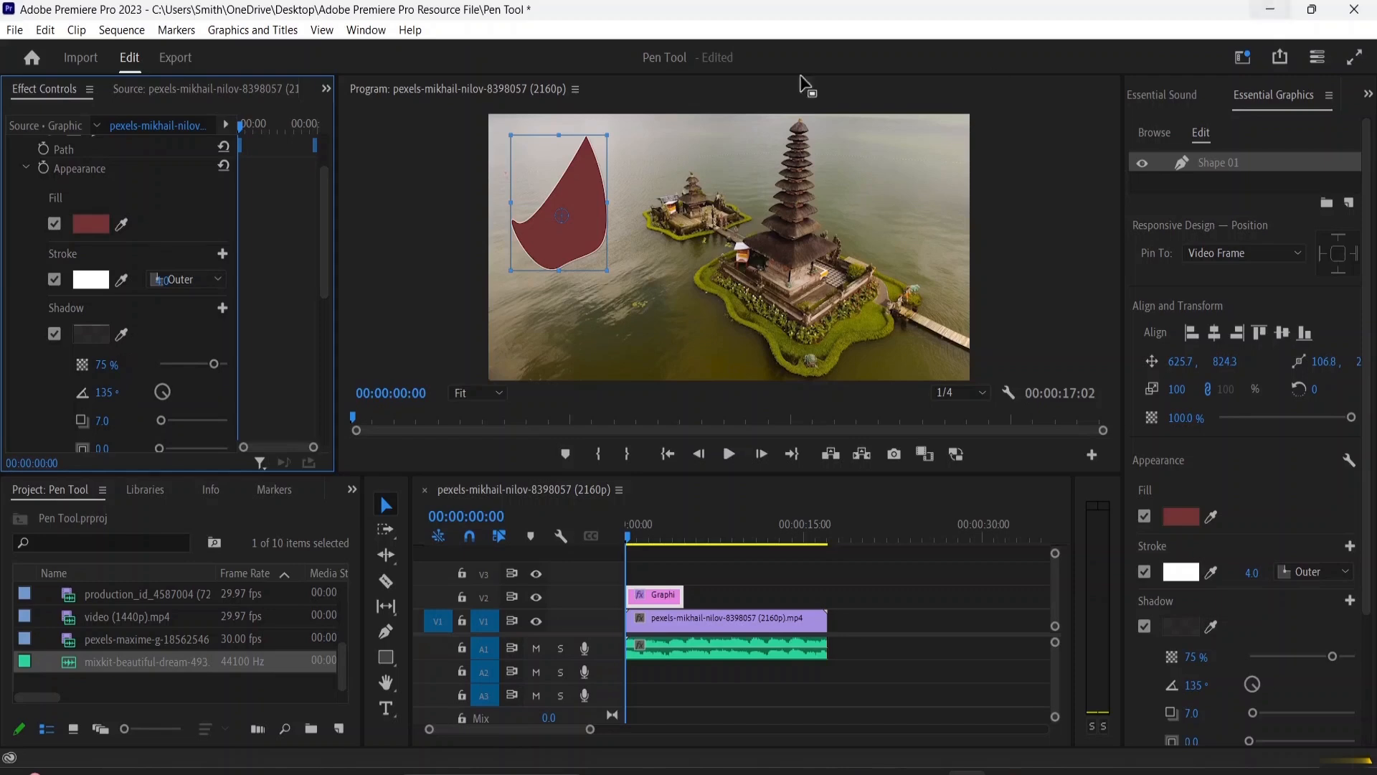
click(97, 338)
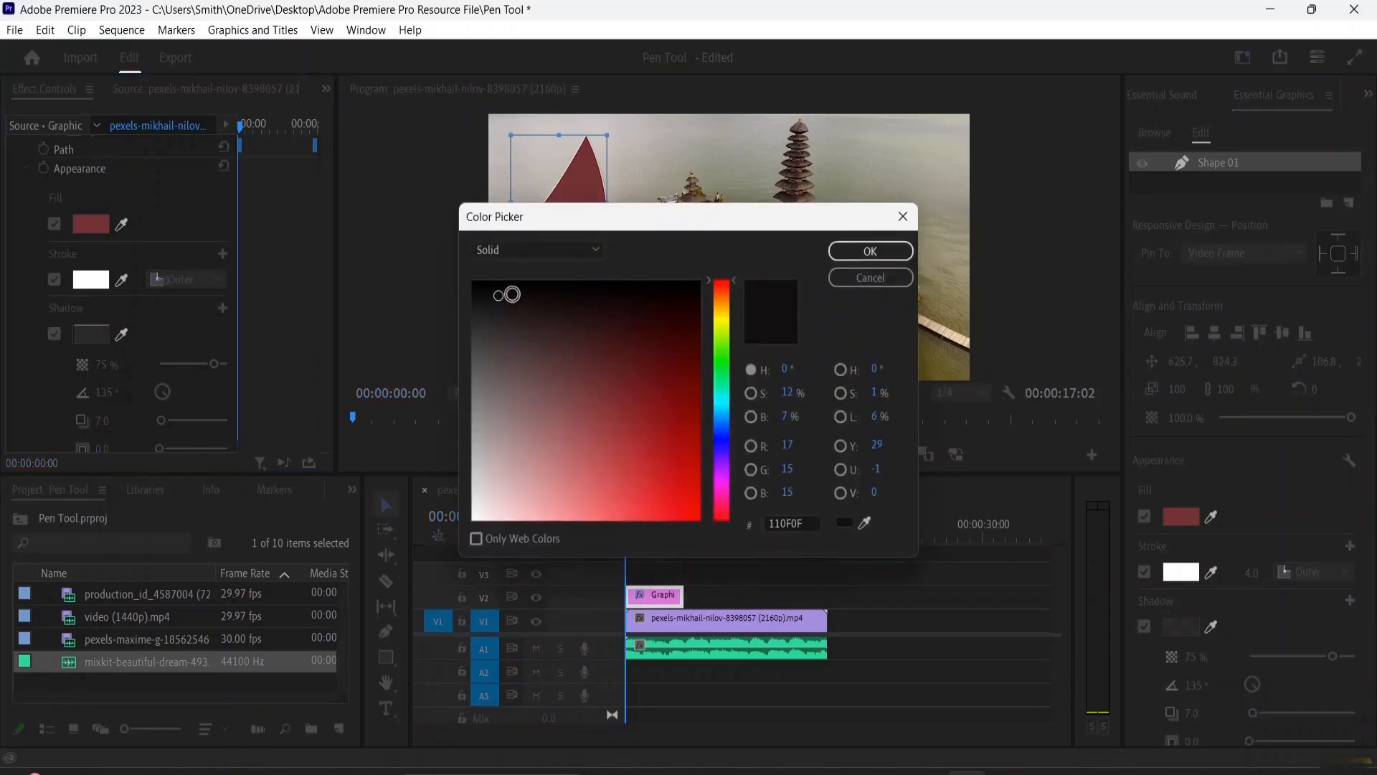
drag(511, 294, 623, 281)
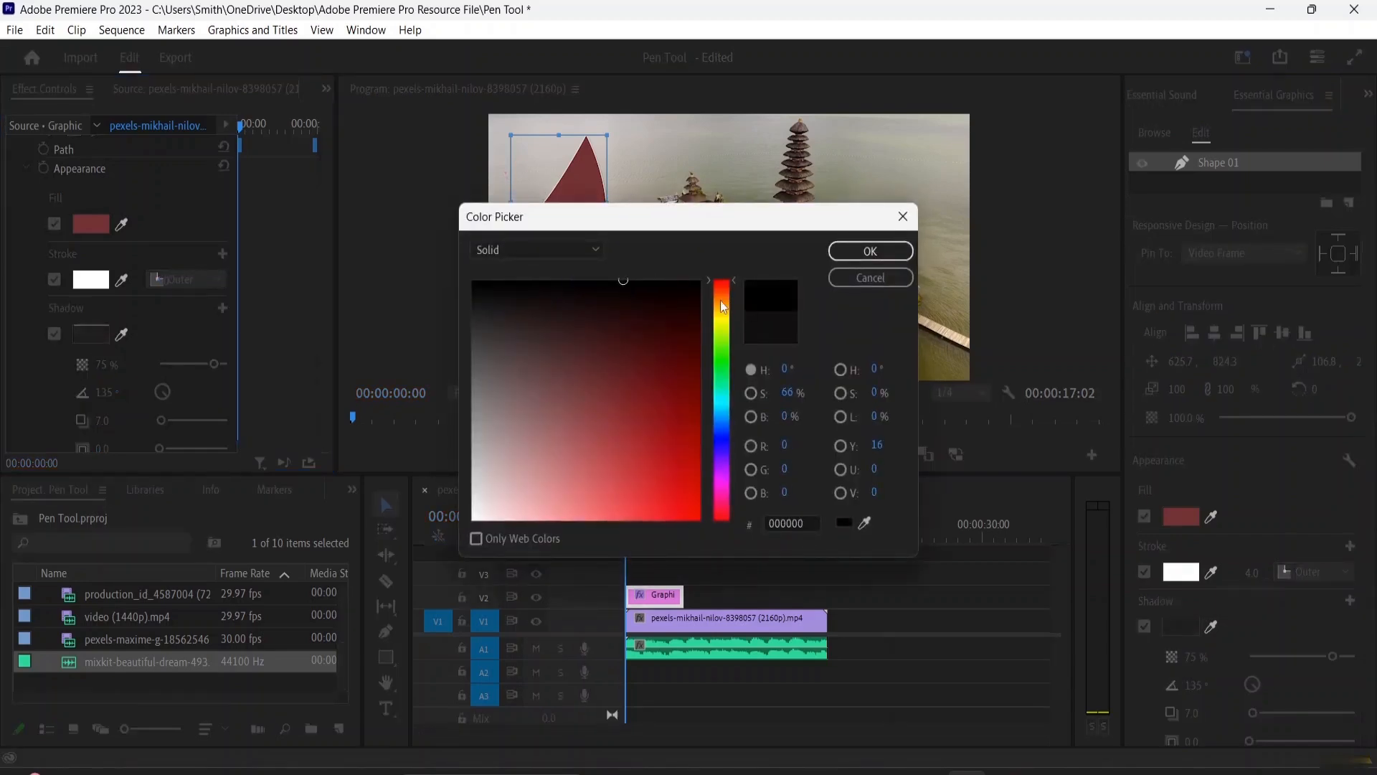
click(725, 322)
drag(728, 331, 729, 357)
click(650, 368)
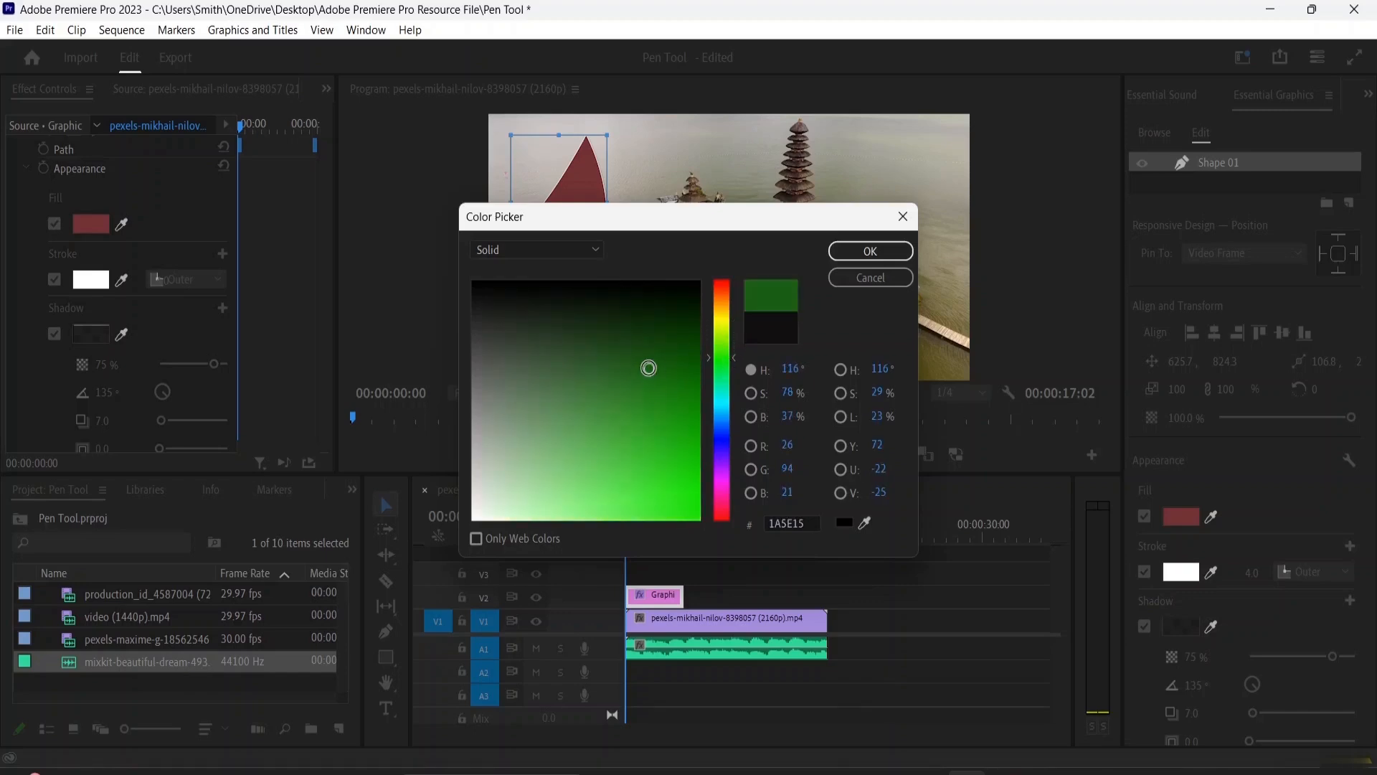
click(870, 250)
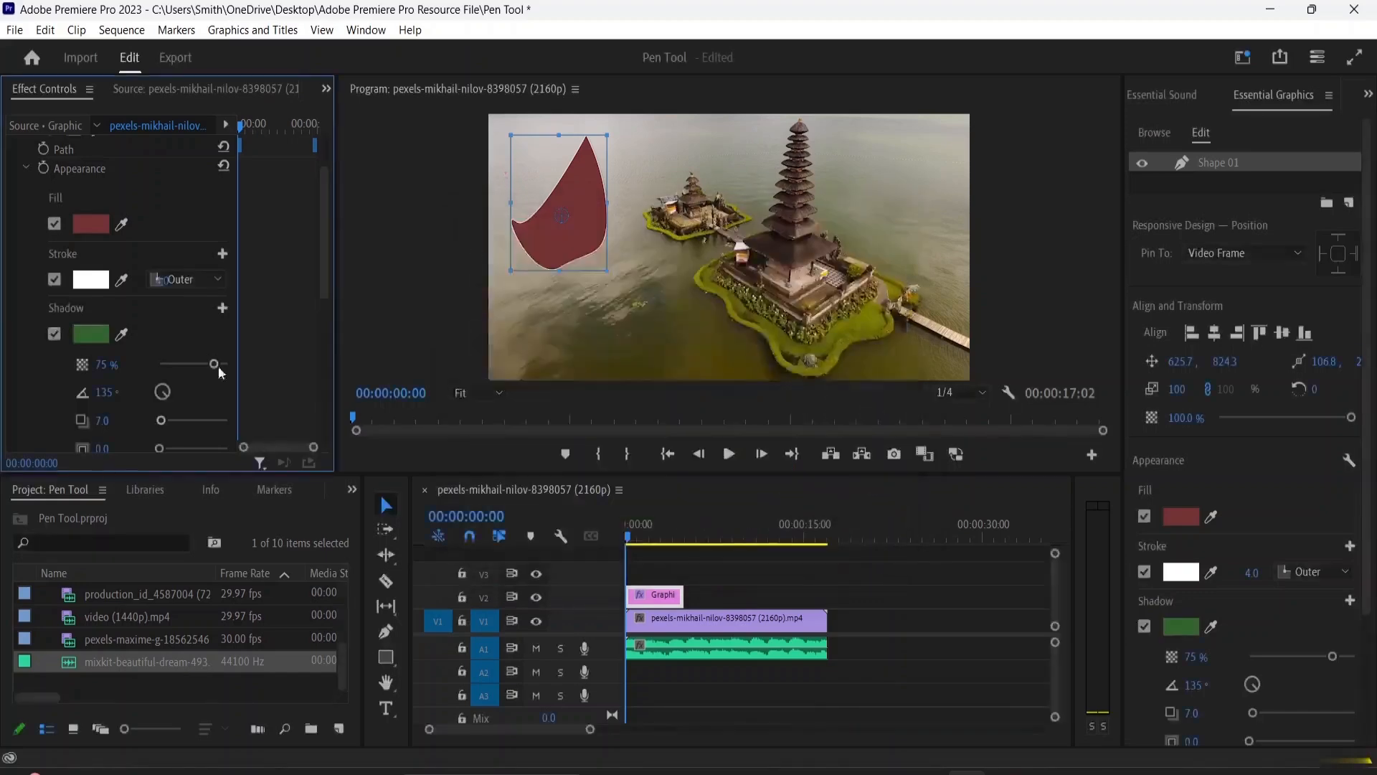
Set the shadow's opacity to 100 %, its angle to -5° and its distance to 77.9.
drag(217, 364, 230, 364)
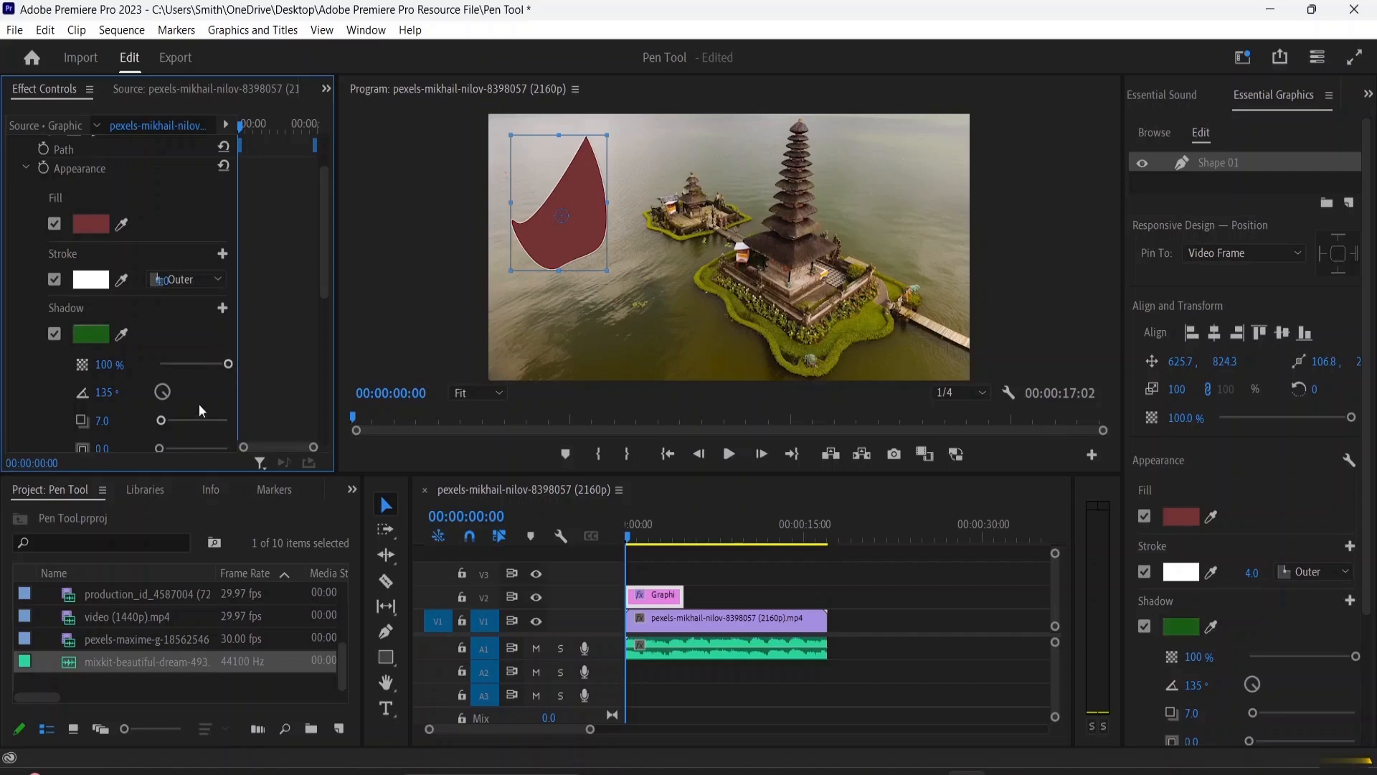
click(170, 391)
drag(171, 390, 162, 377)
scroll(132, 386, down, 3)
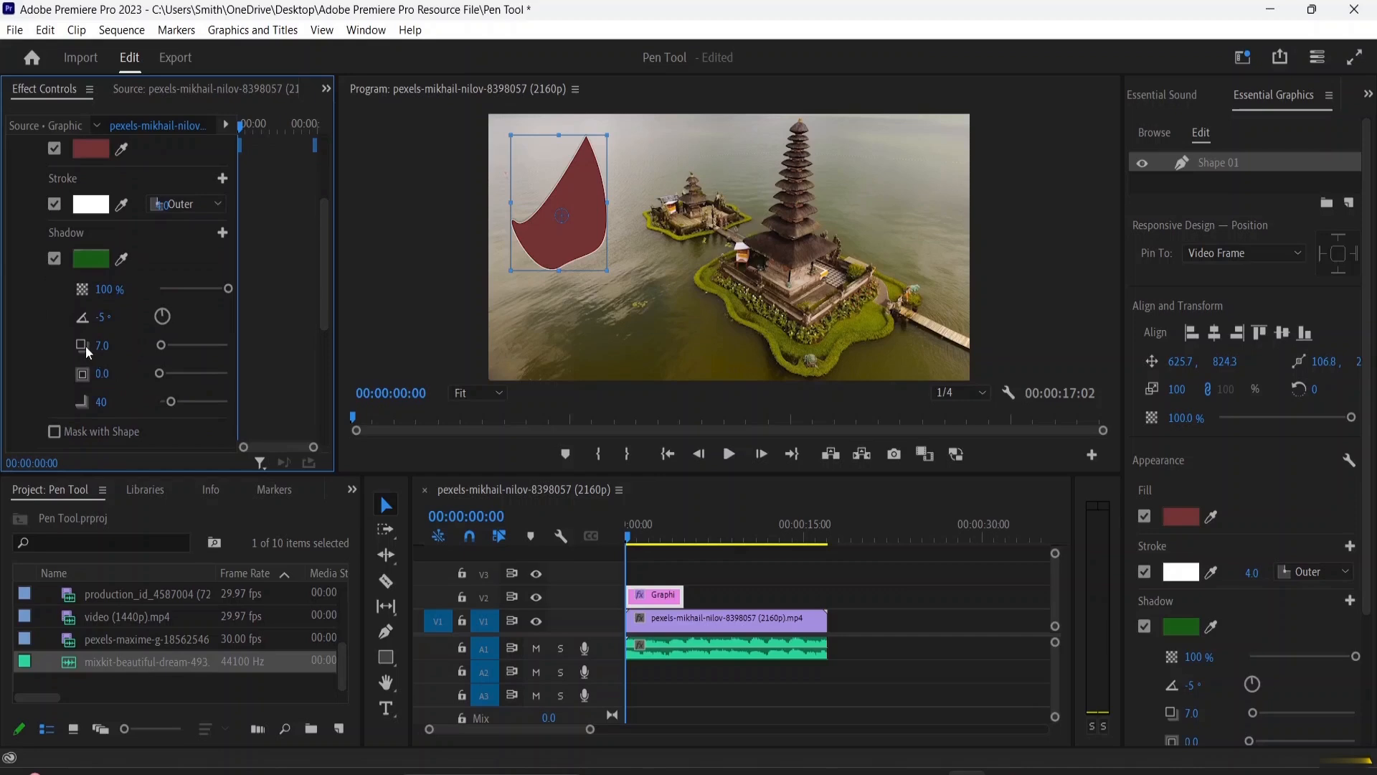
drag(162, 347, 187, 350)
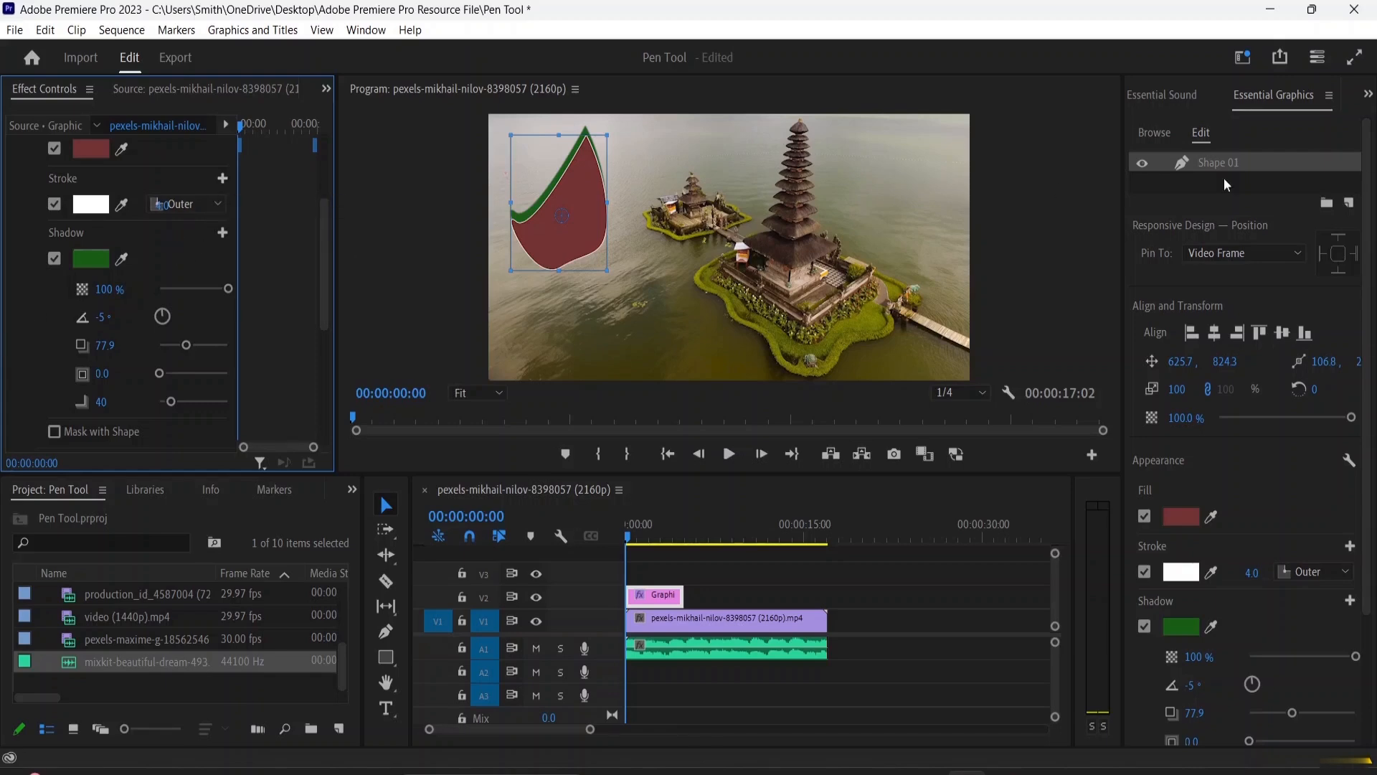
Set the shadow's blur to 185 and its size to 61.0.
scroll(1250, 446, down, 5)
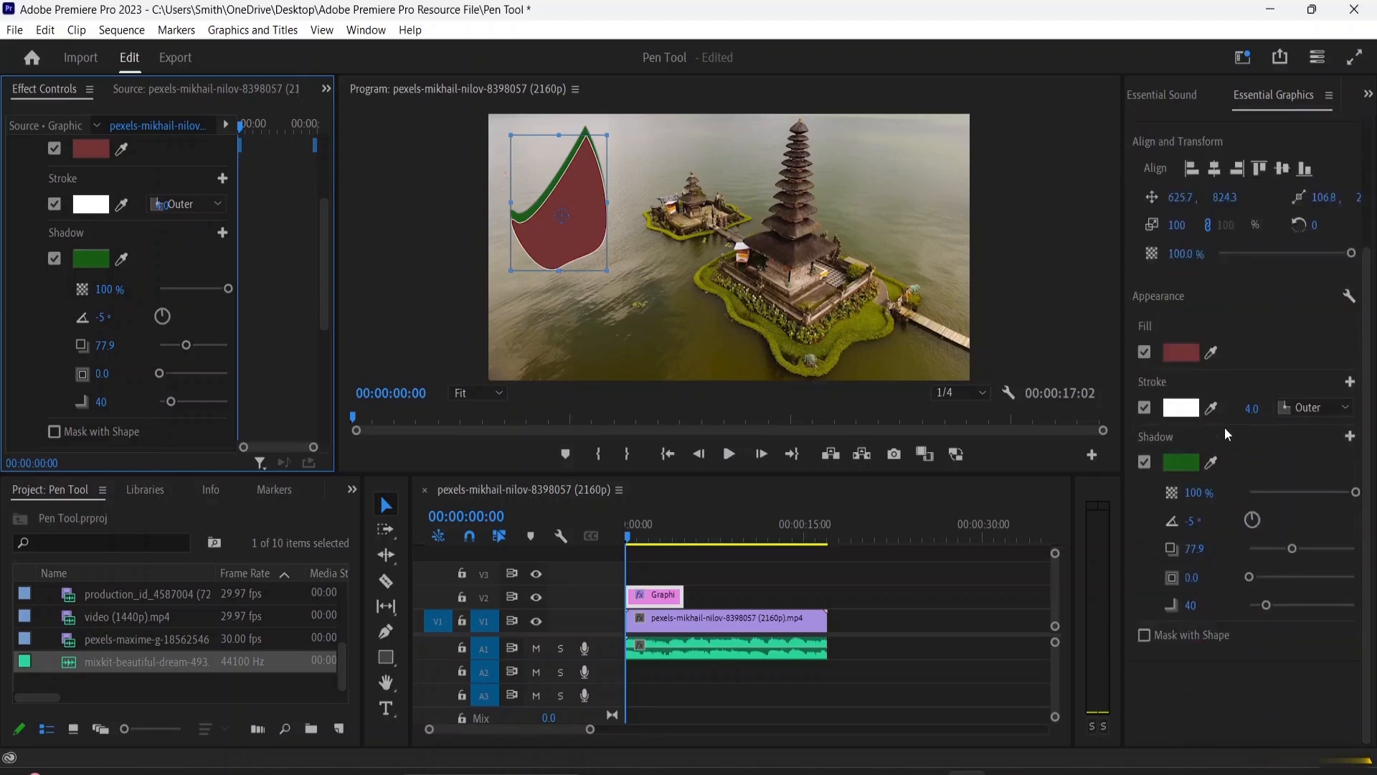
scroll(151, 269, down, 3)
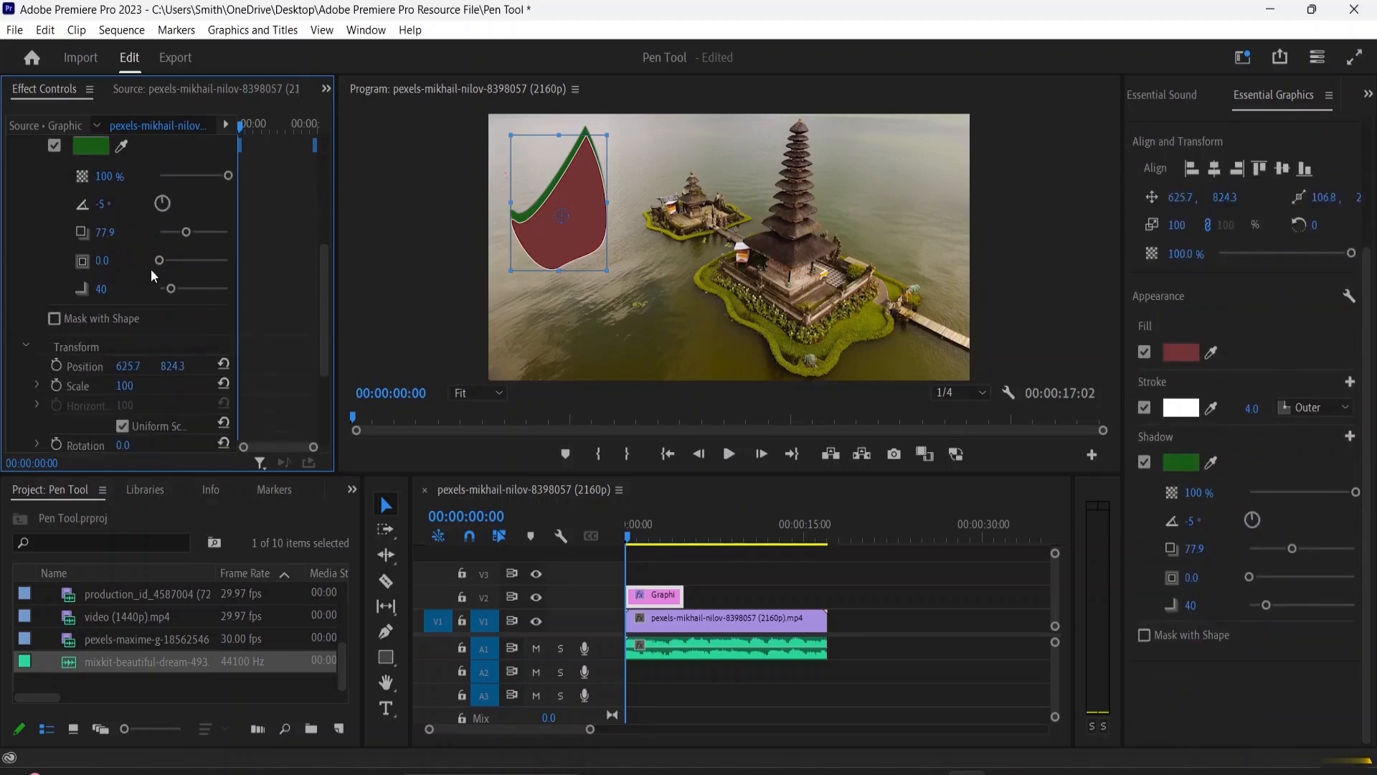
scroll(147, 280, down, 2)
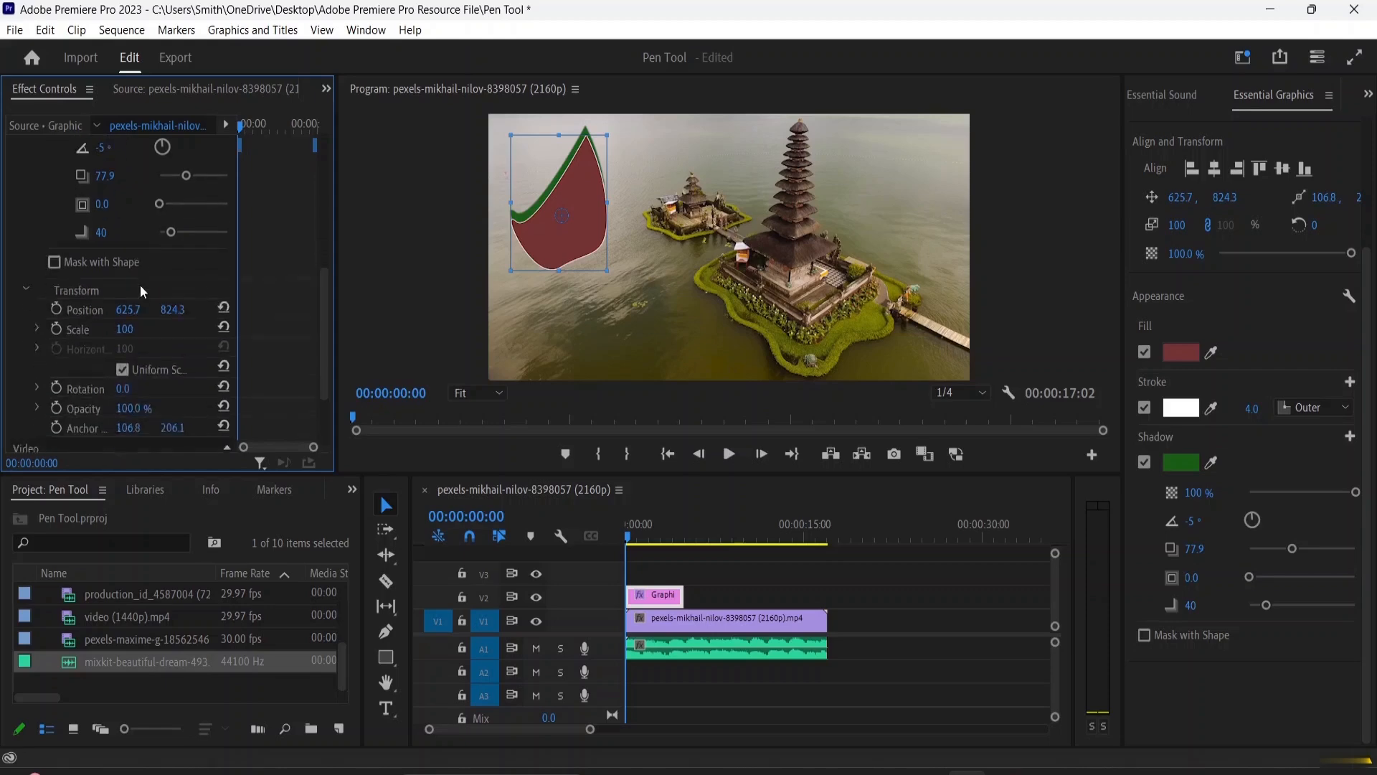
scroll(140, 286, up, 3)
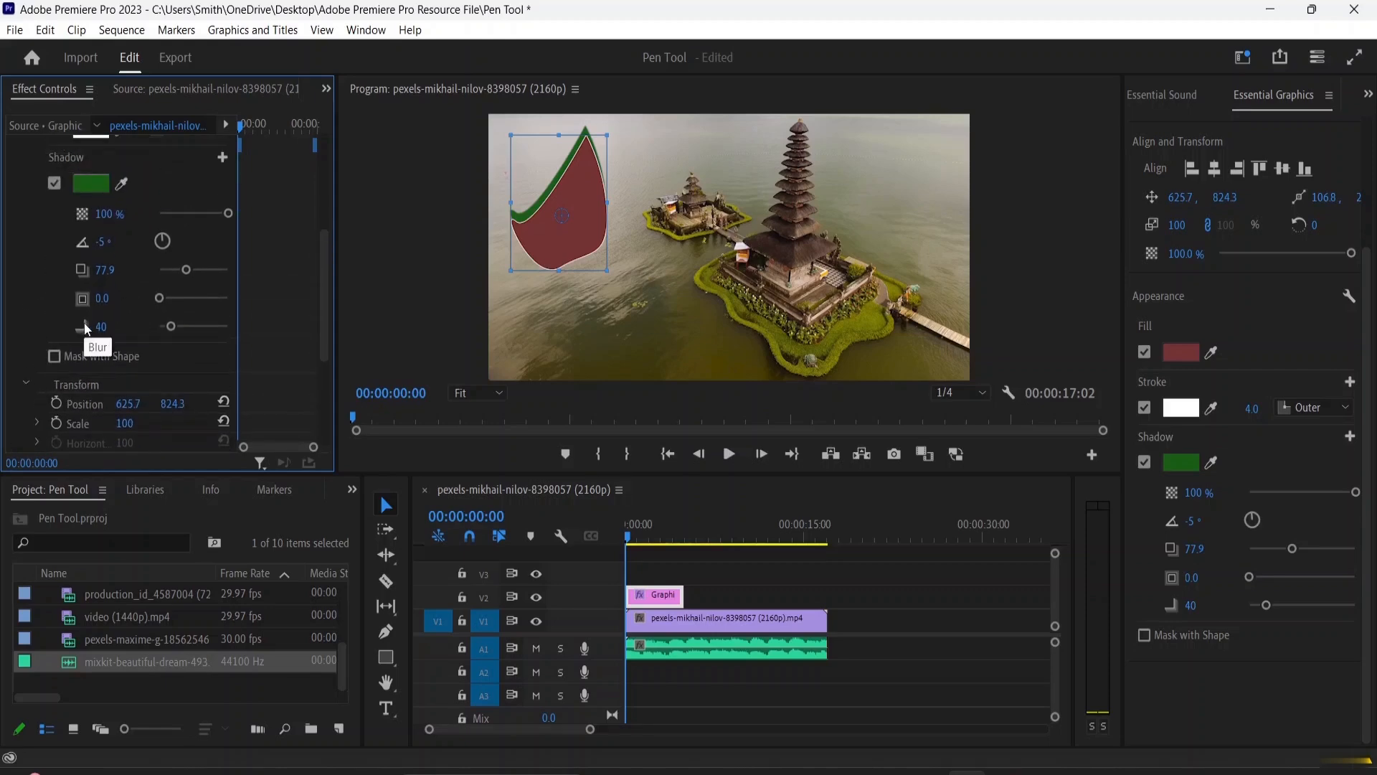
drag(102, 326, 188, 326)
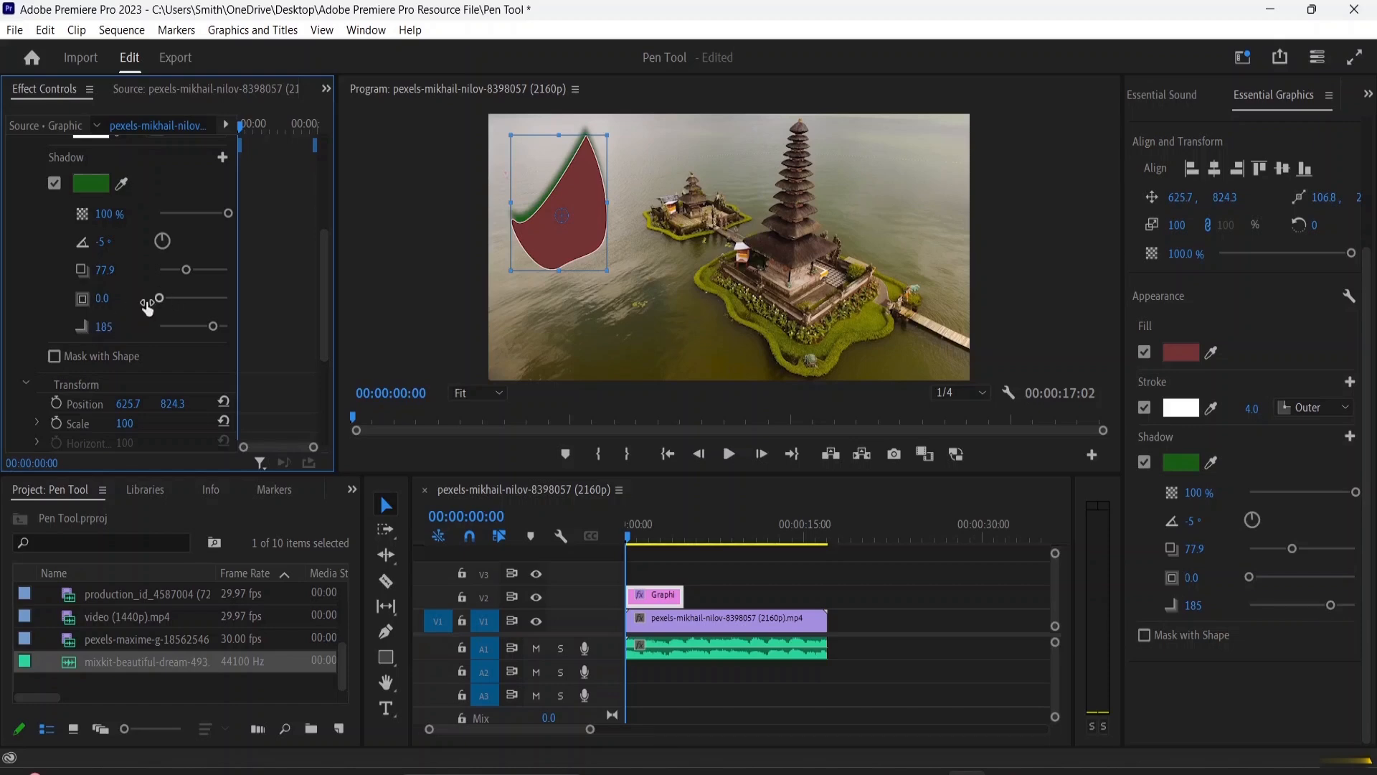
drag(160, 297, 201, 298)
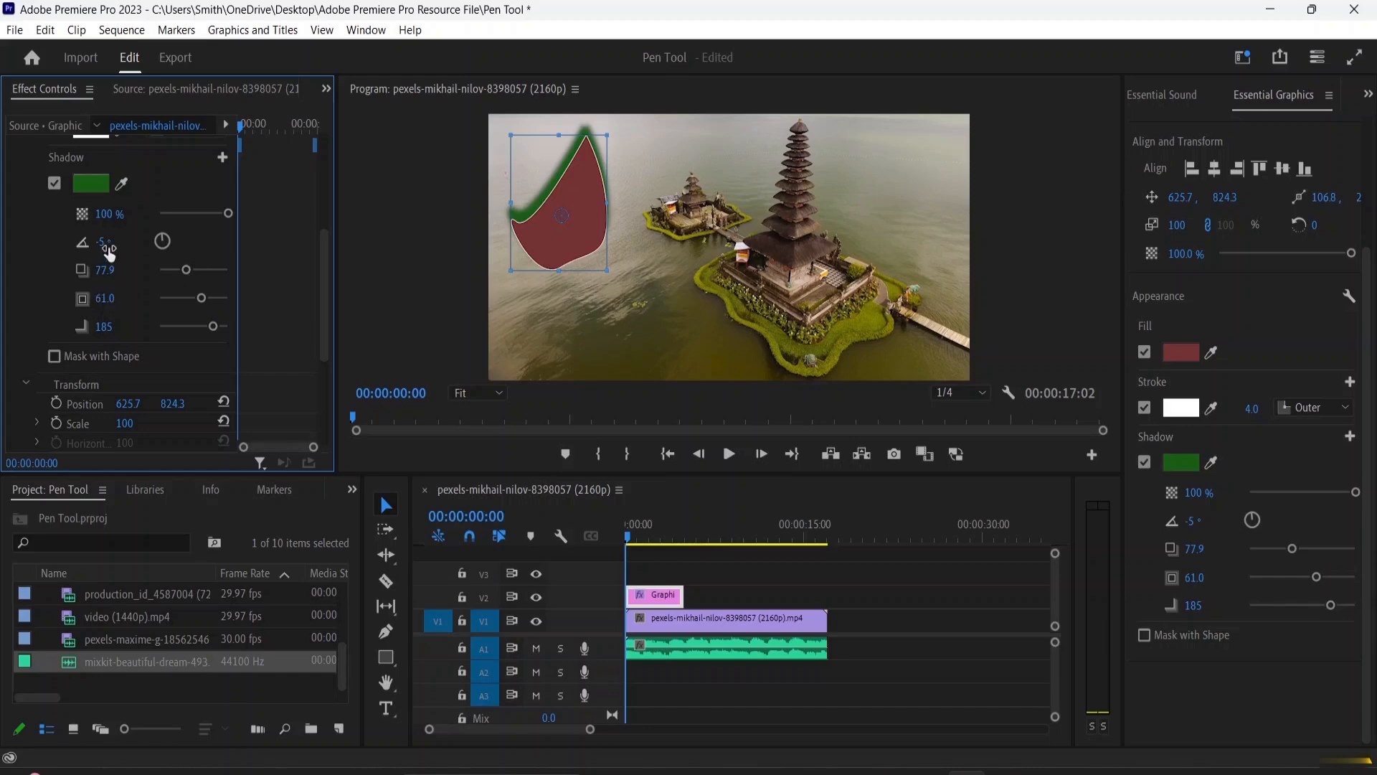
Turn off the shape's shadow and try the stroke in the Inner and Center positions.
scroll(130, 267, up, 3)
click(54, 297)
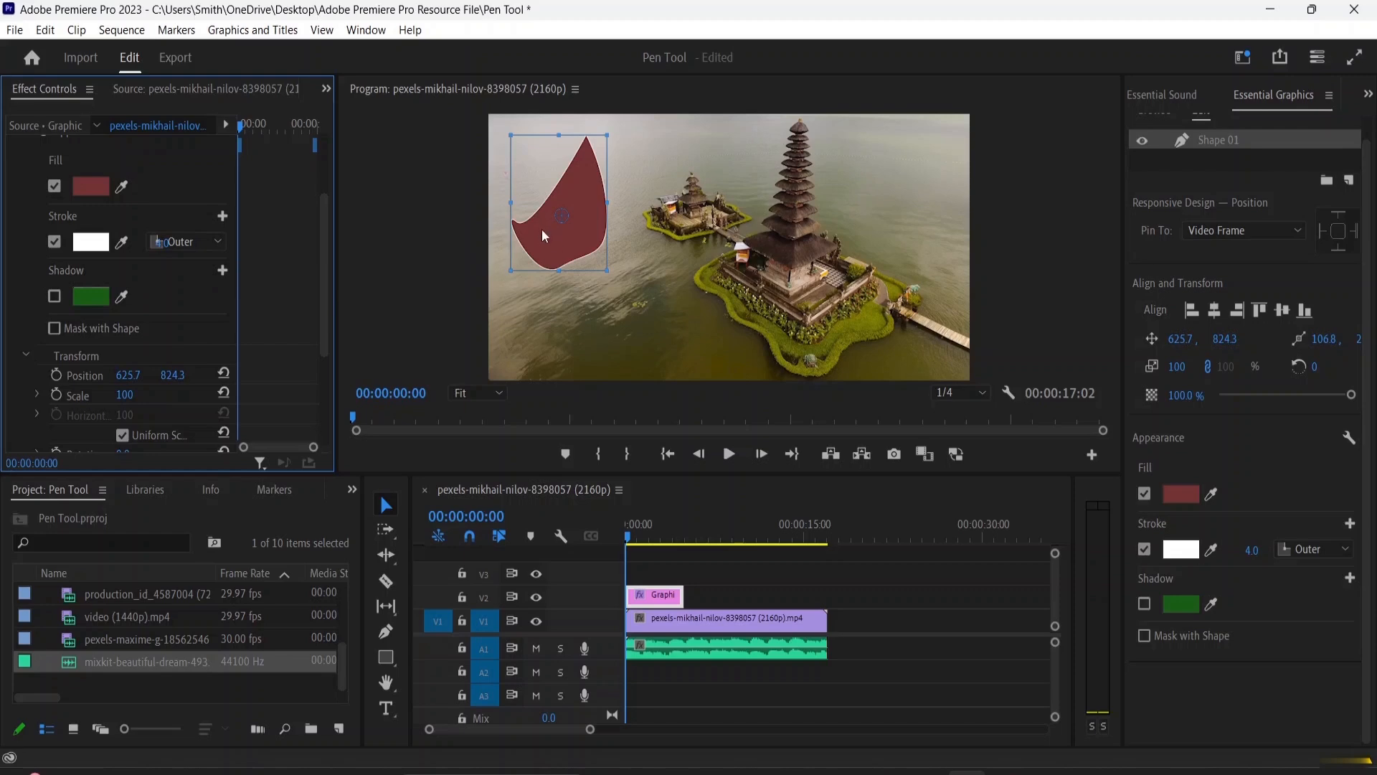
click(218, 244)
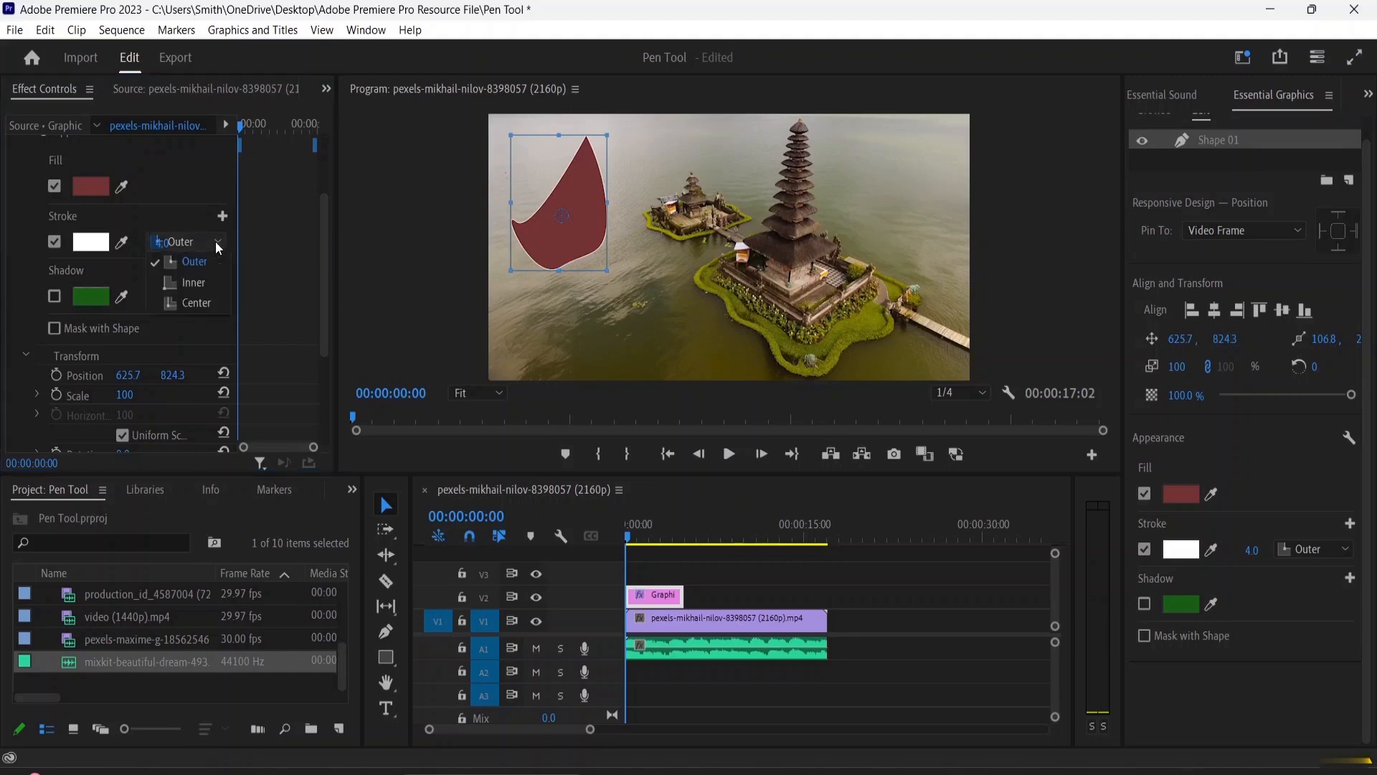
click(192, 282)
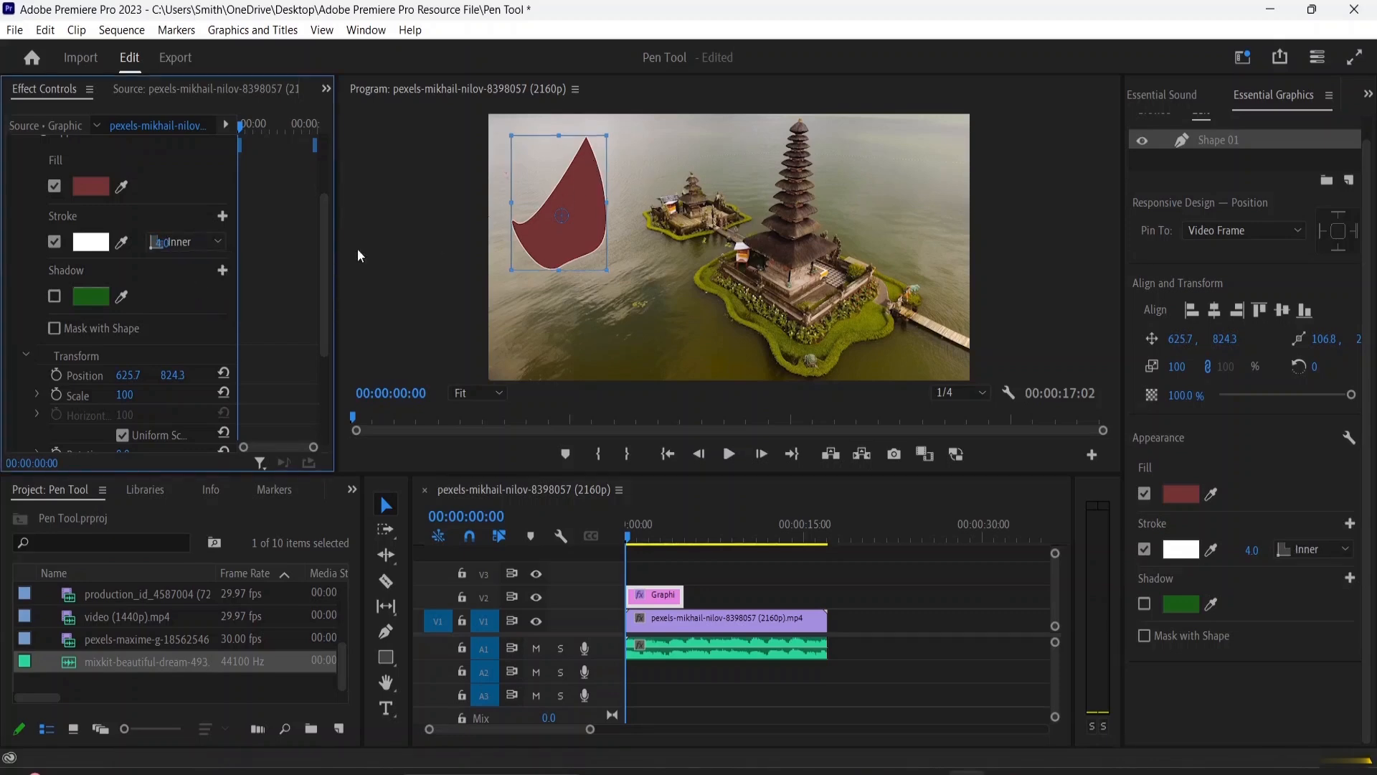
click(211, 243)
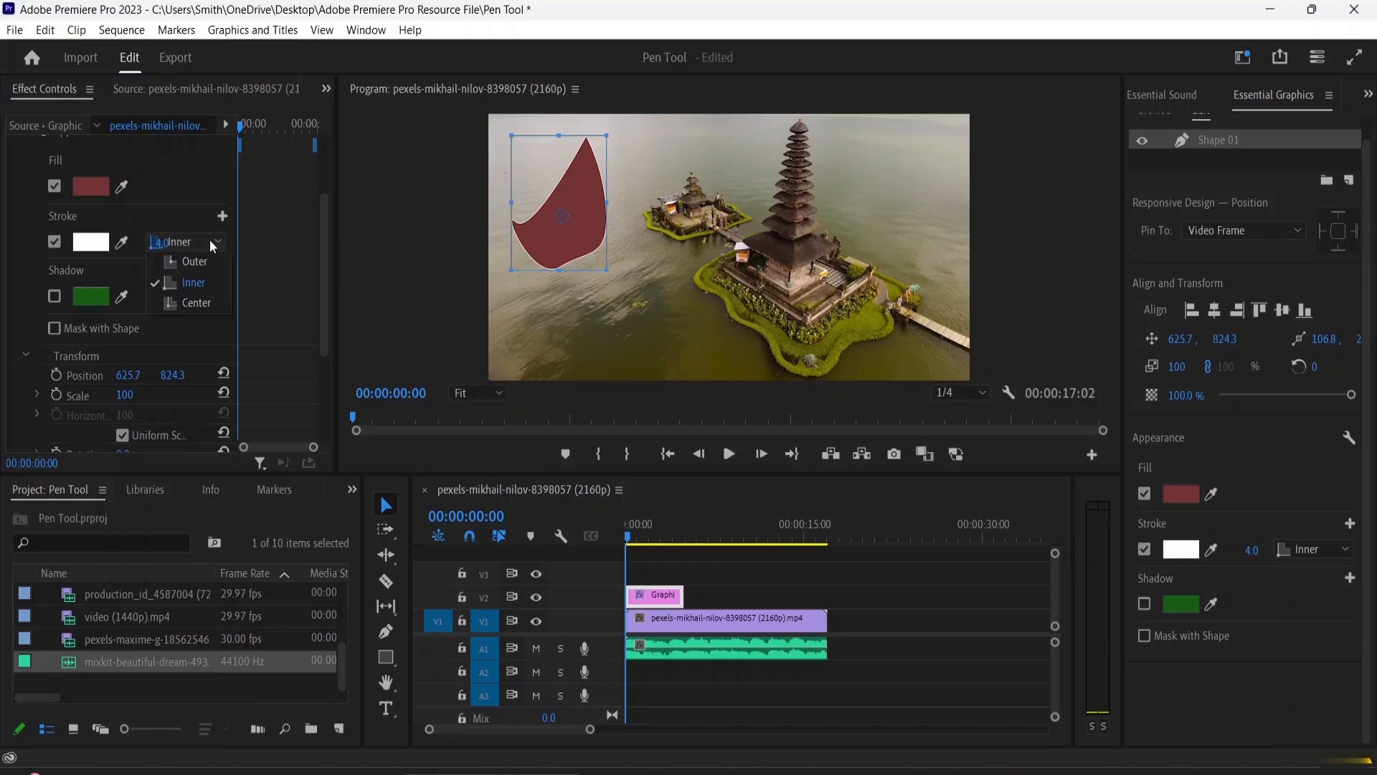
click(180, 298)
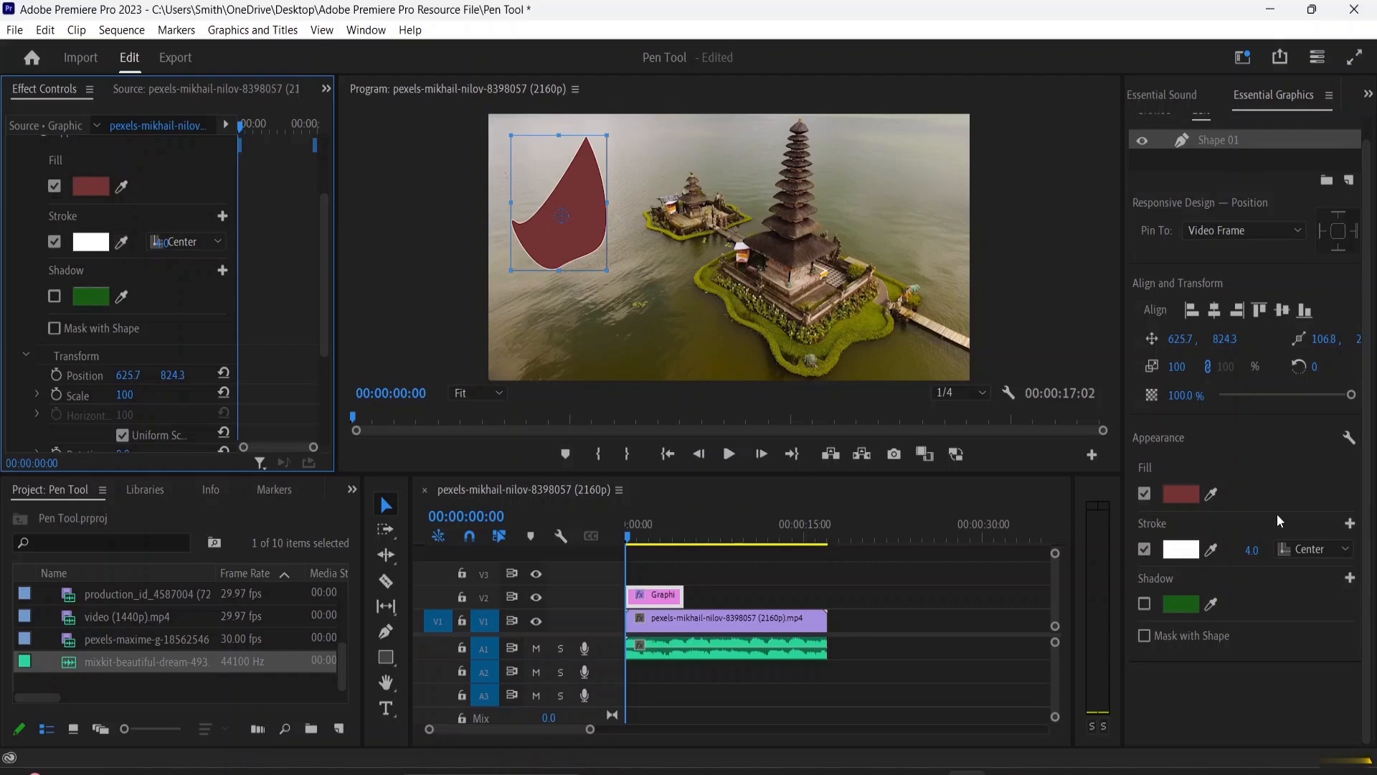
Set the stroke width to 64.0 and place the stroke on the Outer side of the shape.
scroll(1277, 479, up, 1)
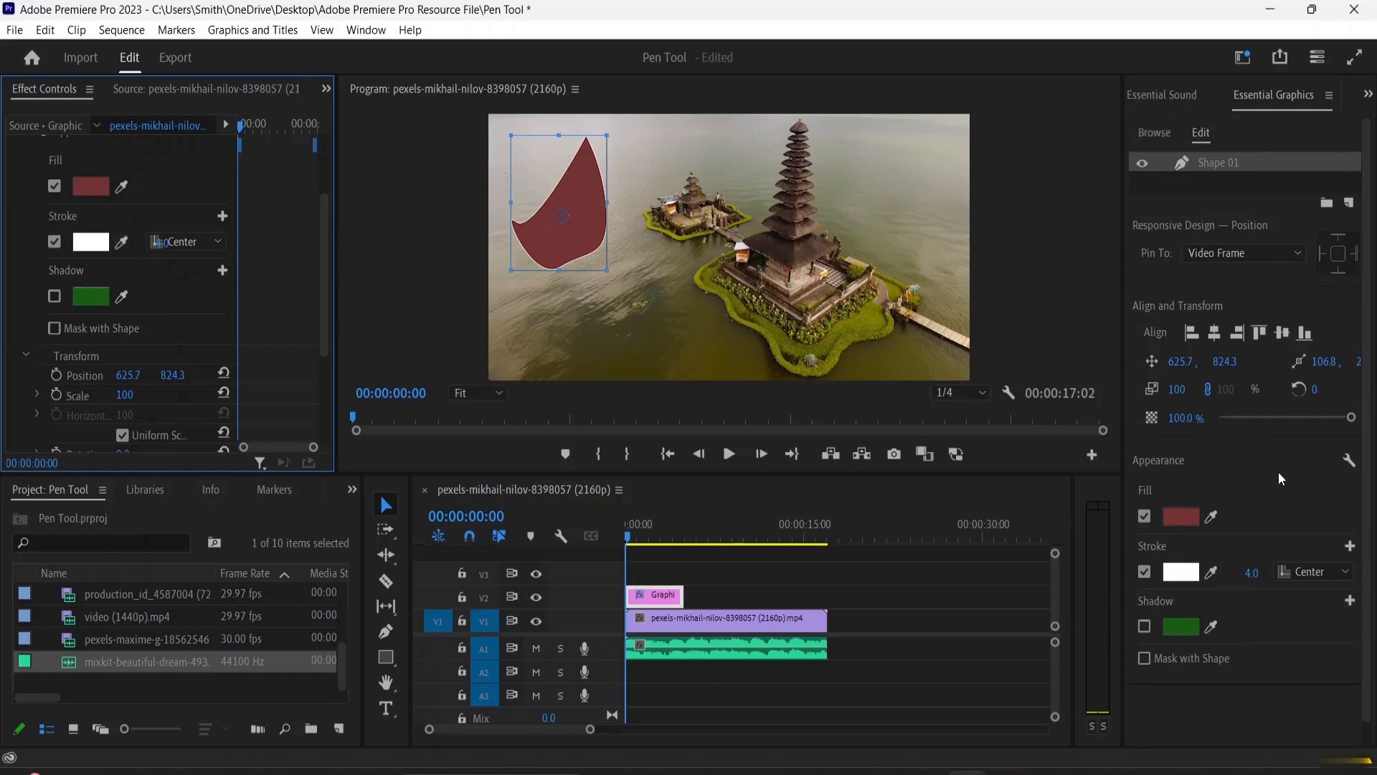
scroll(1280, 470, down, 1)
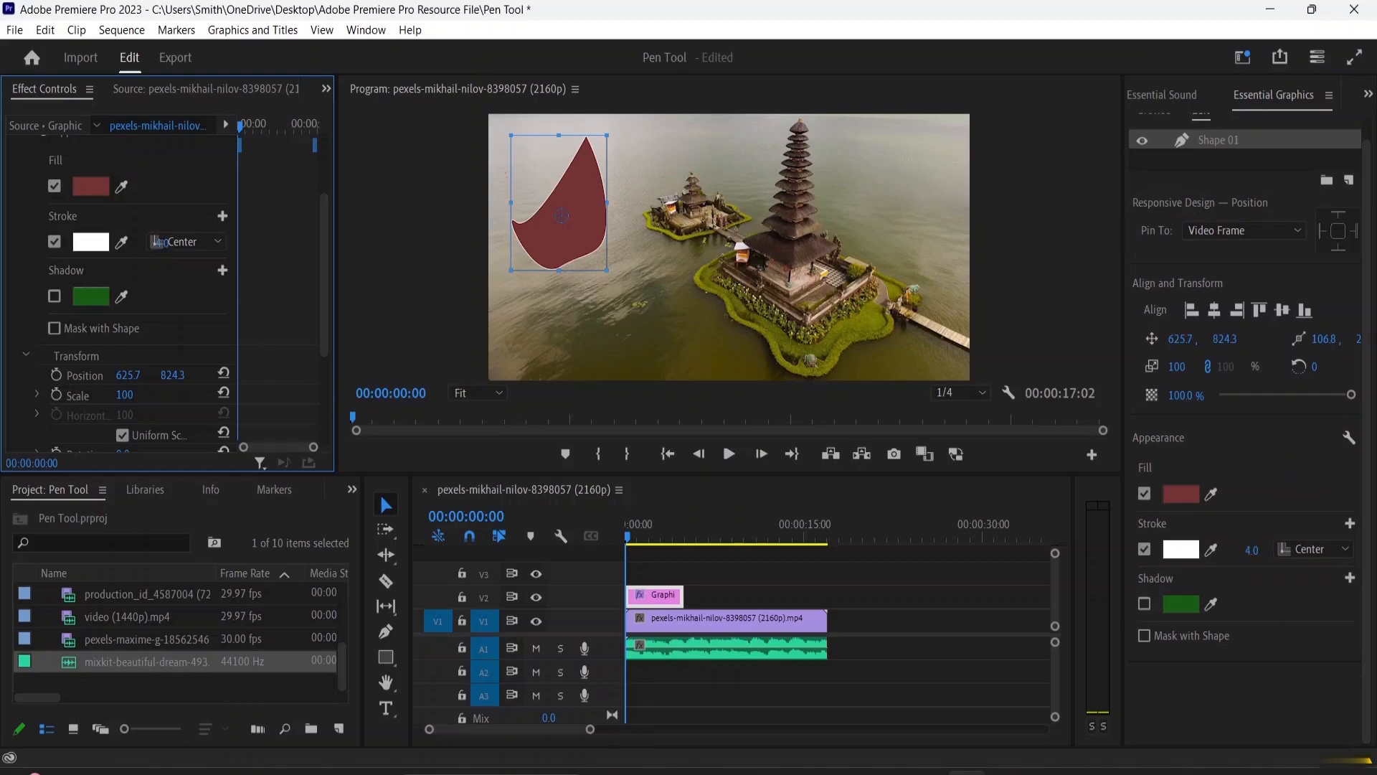
mouse_move(160, 249)
mouse_down()
mouse_move(209, 248)
mouse_move(157, 241)
mouse_up()
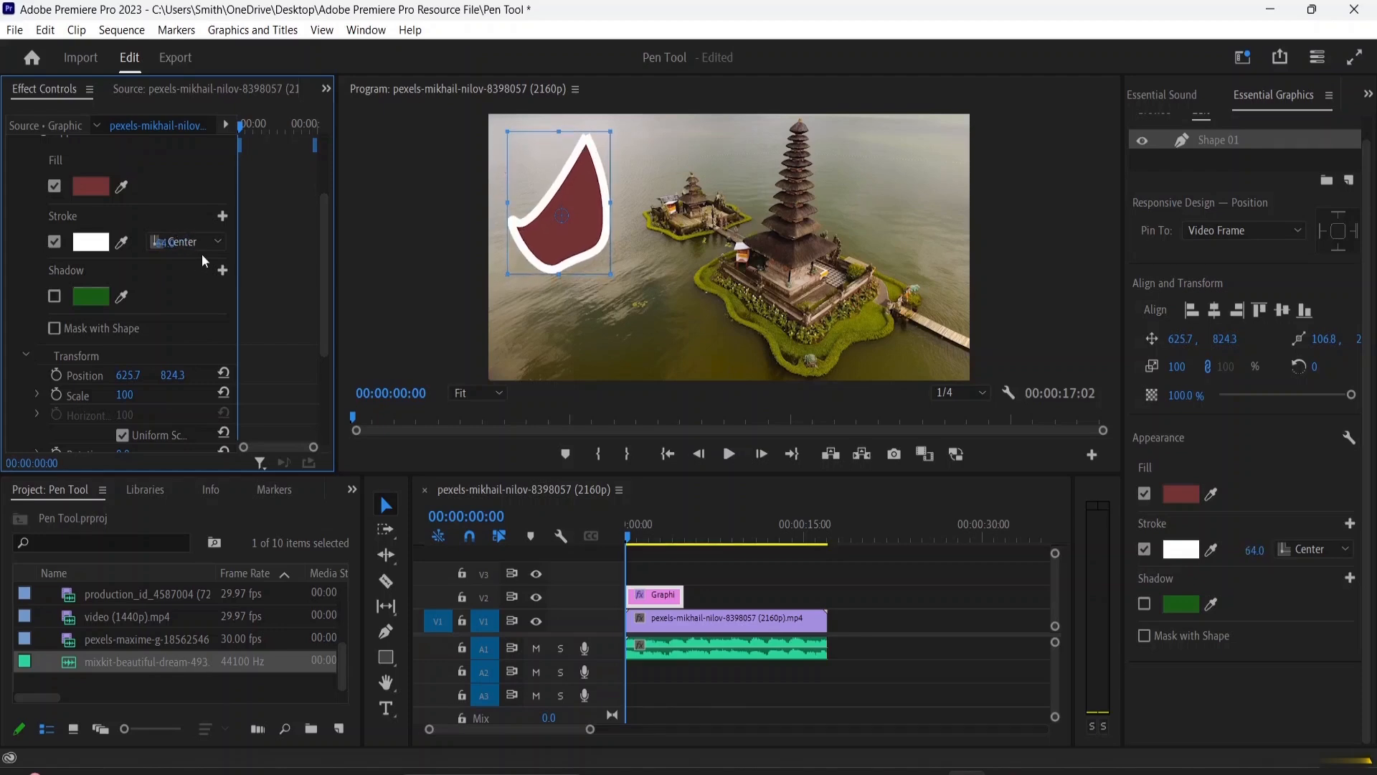
click(217, 242)
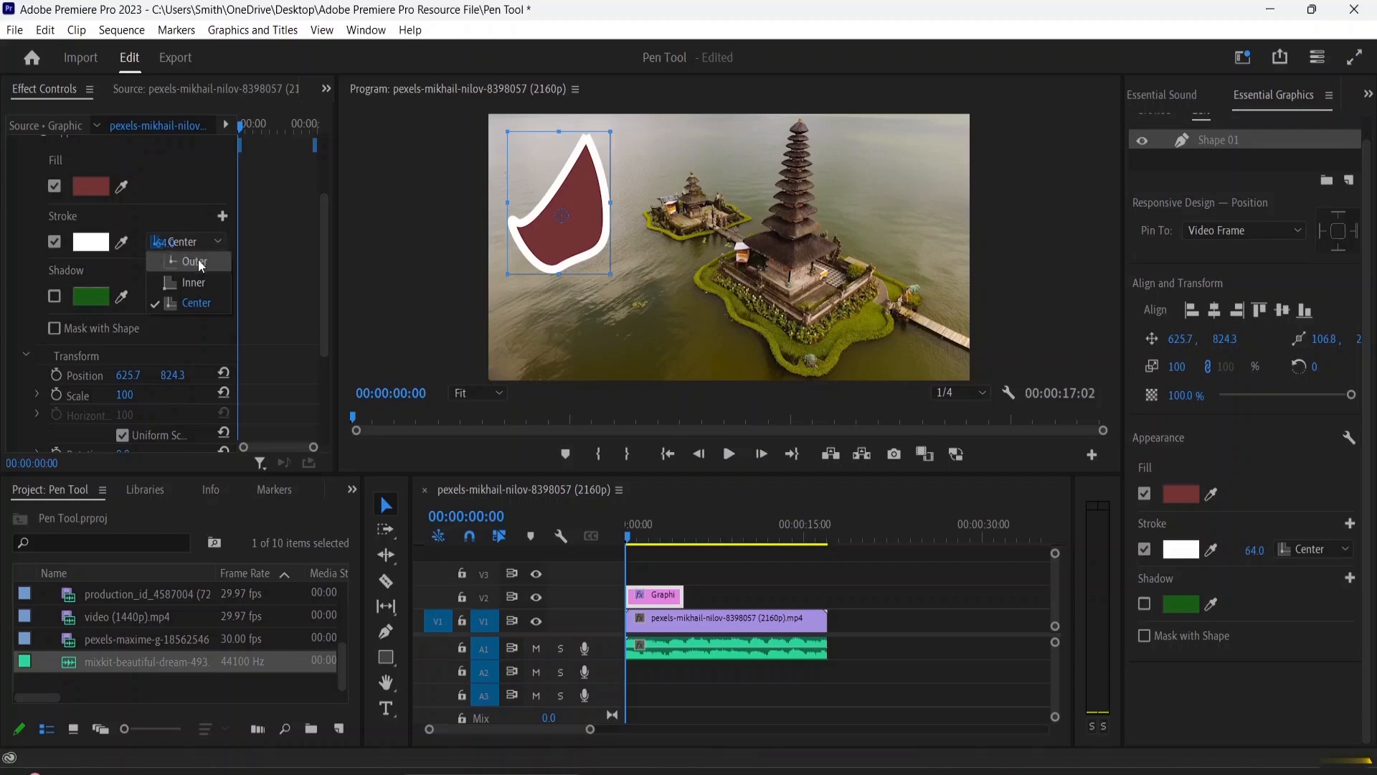
click(198, 260)
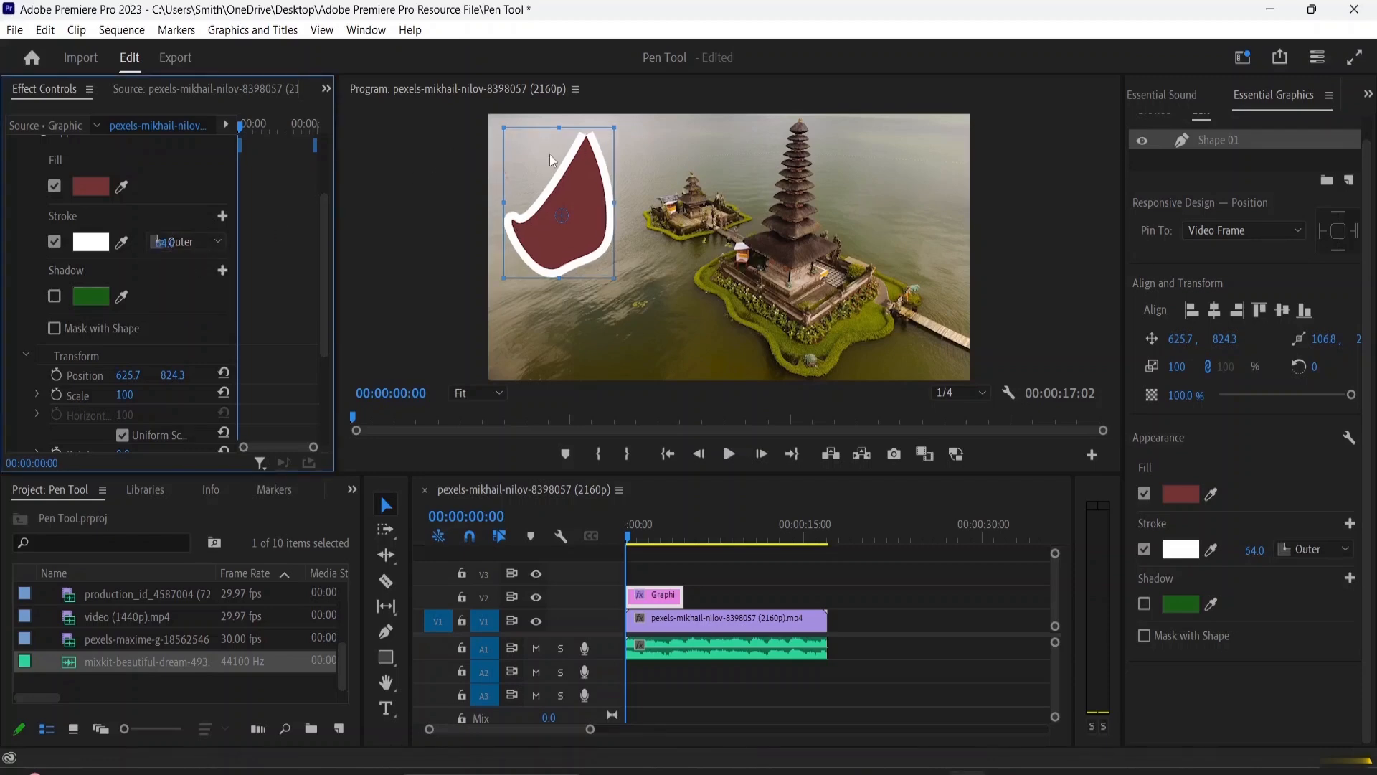
Try the stroke in the Inner position, set it to Center, and turn the shape's stroke off.
click(209, 242)
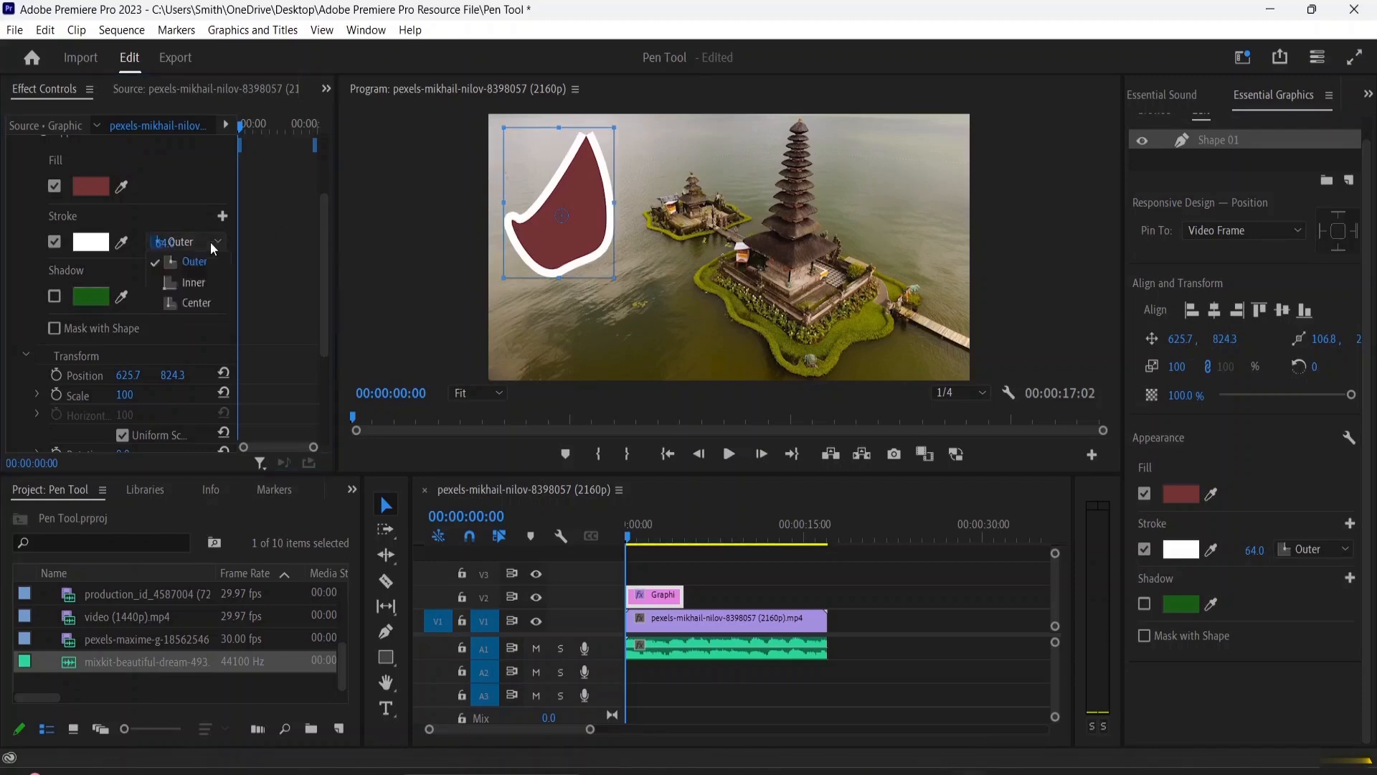
click(200, 281)
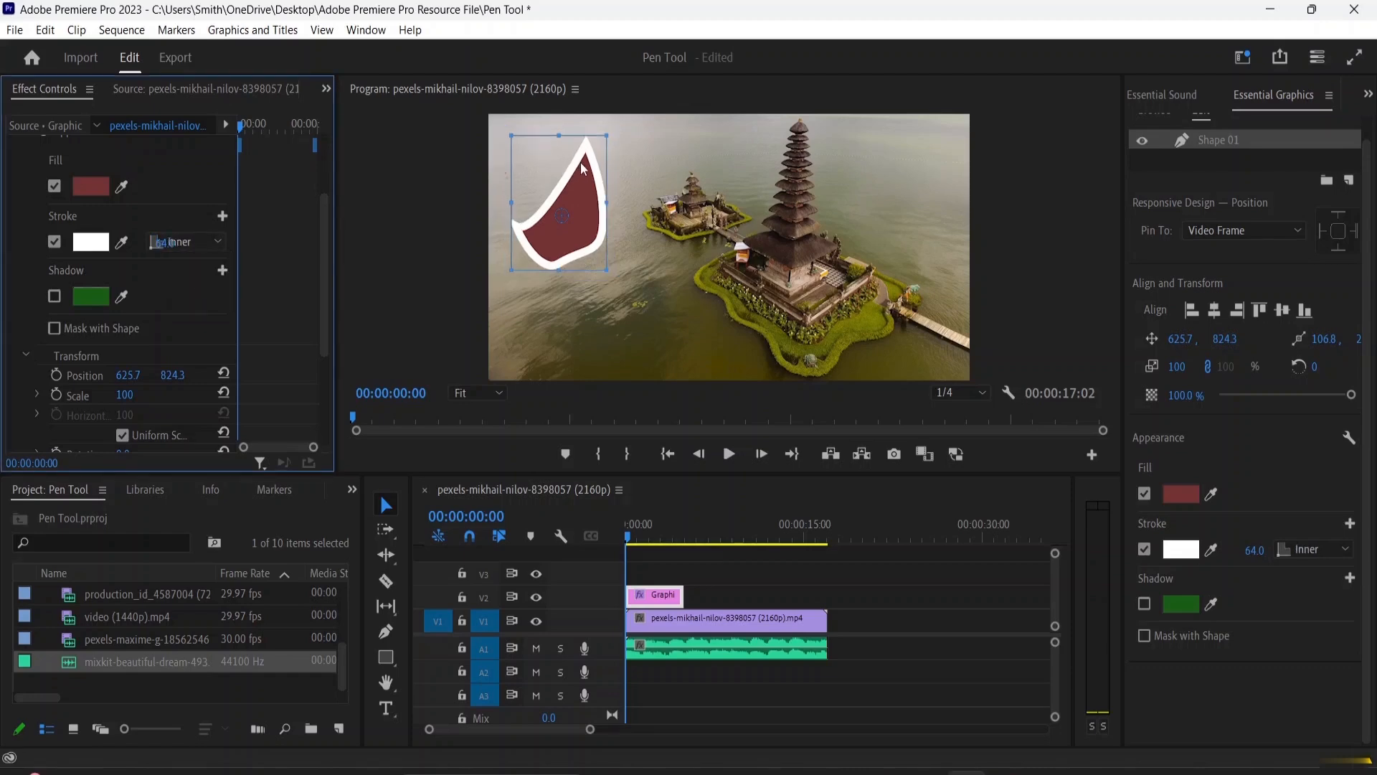
click(216, 239)
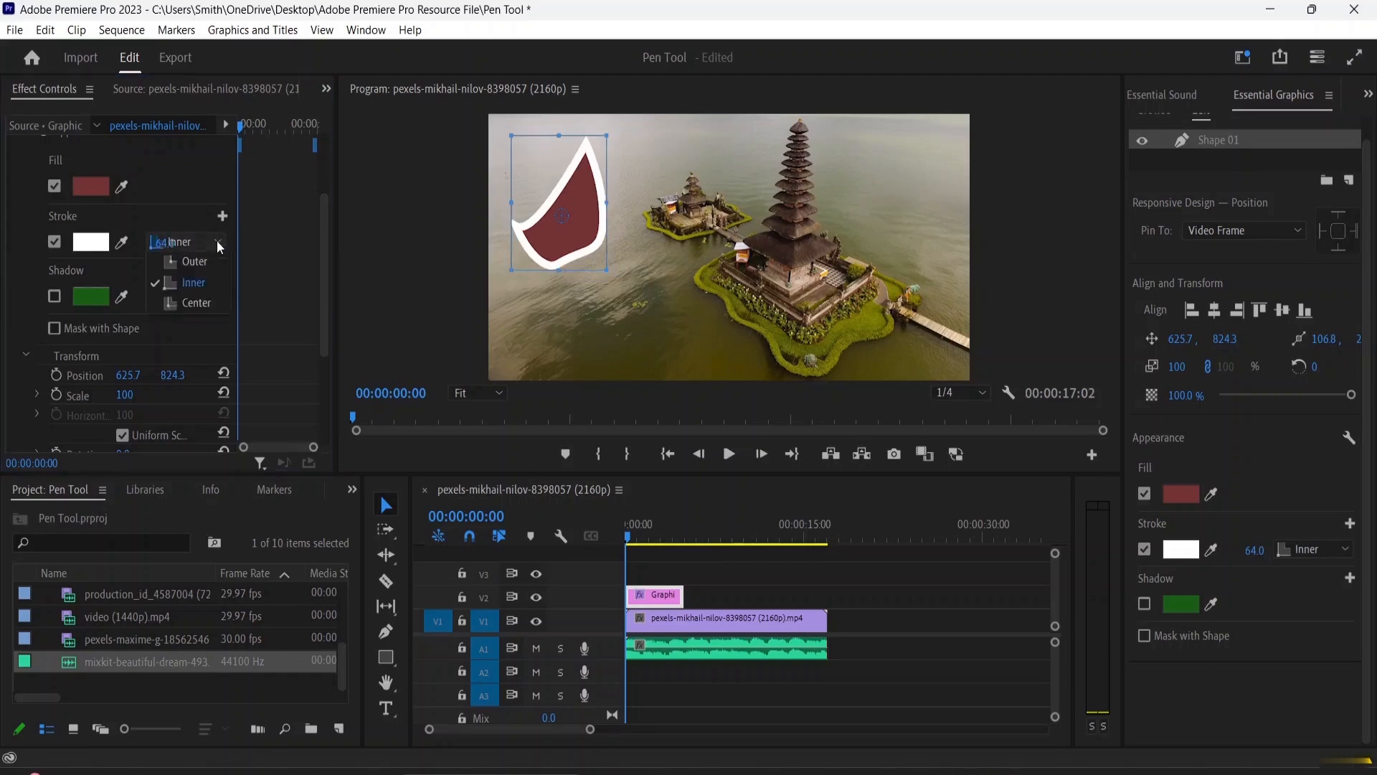
click(201, 303)
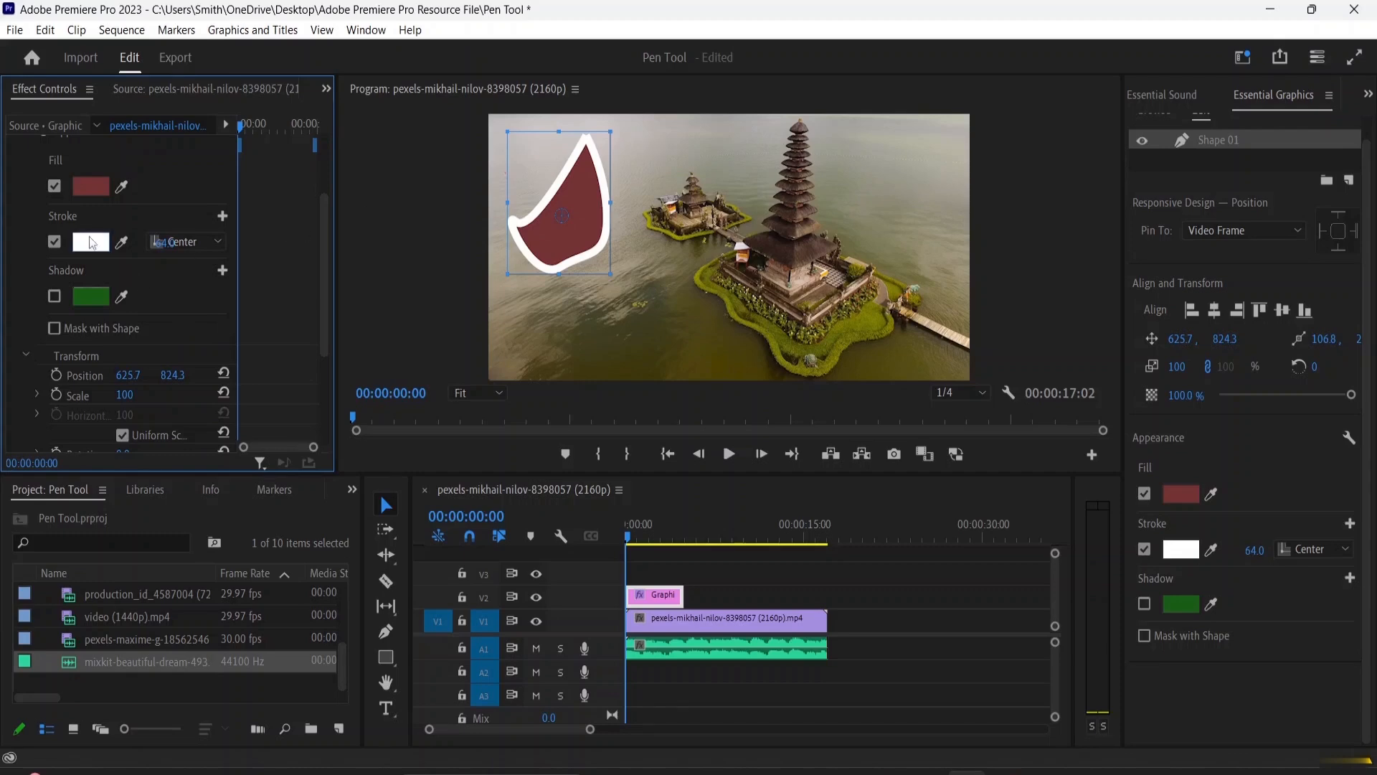
click(53, 242)
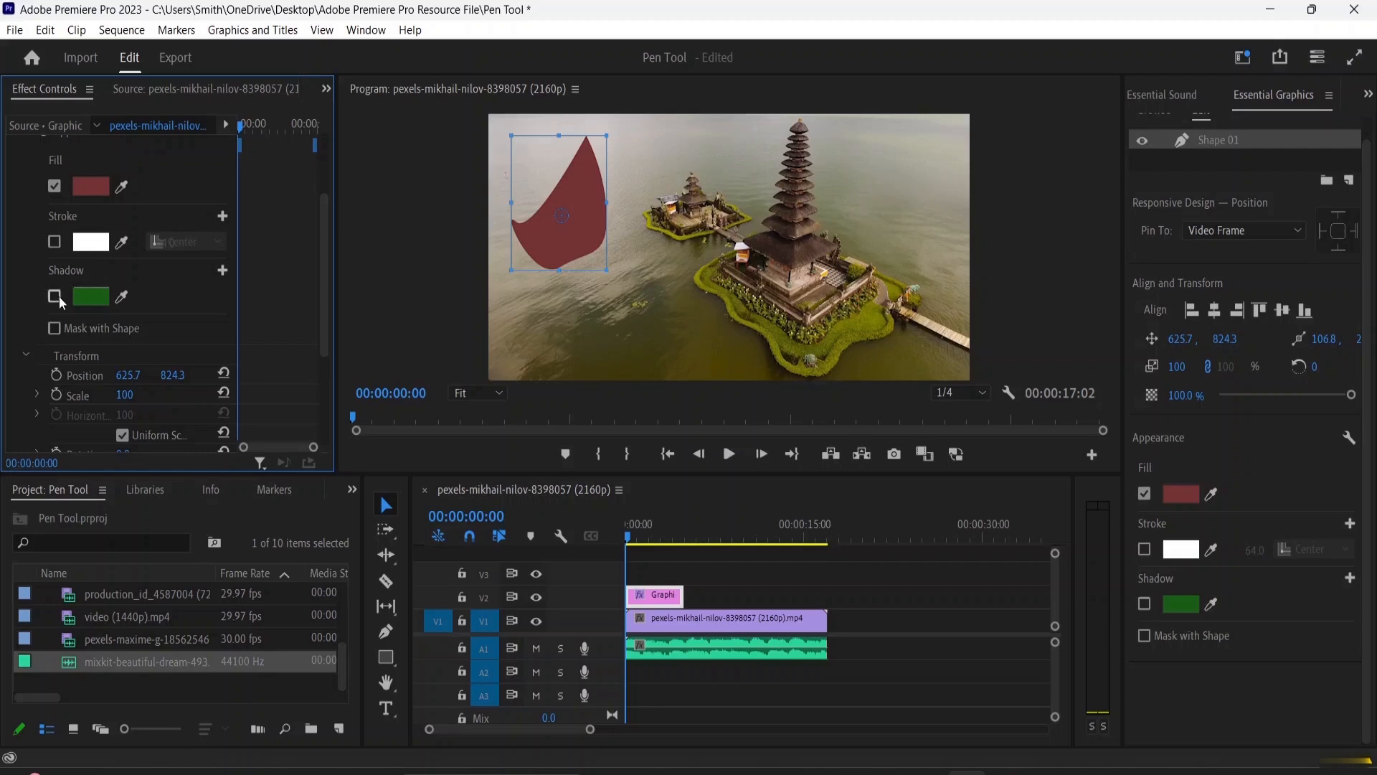
Try left and horizontal-center alignment on the curved shape and move it back over the water to about 545.9, 839.3.
scroll(59, 296, down, 1)
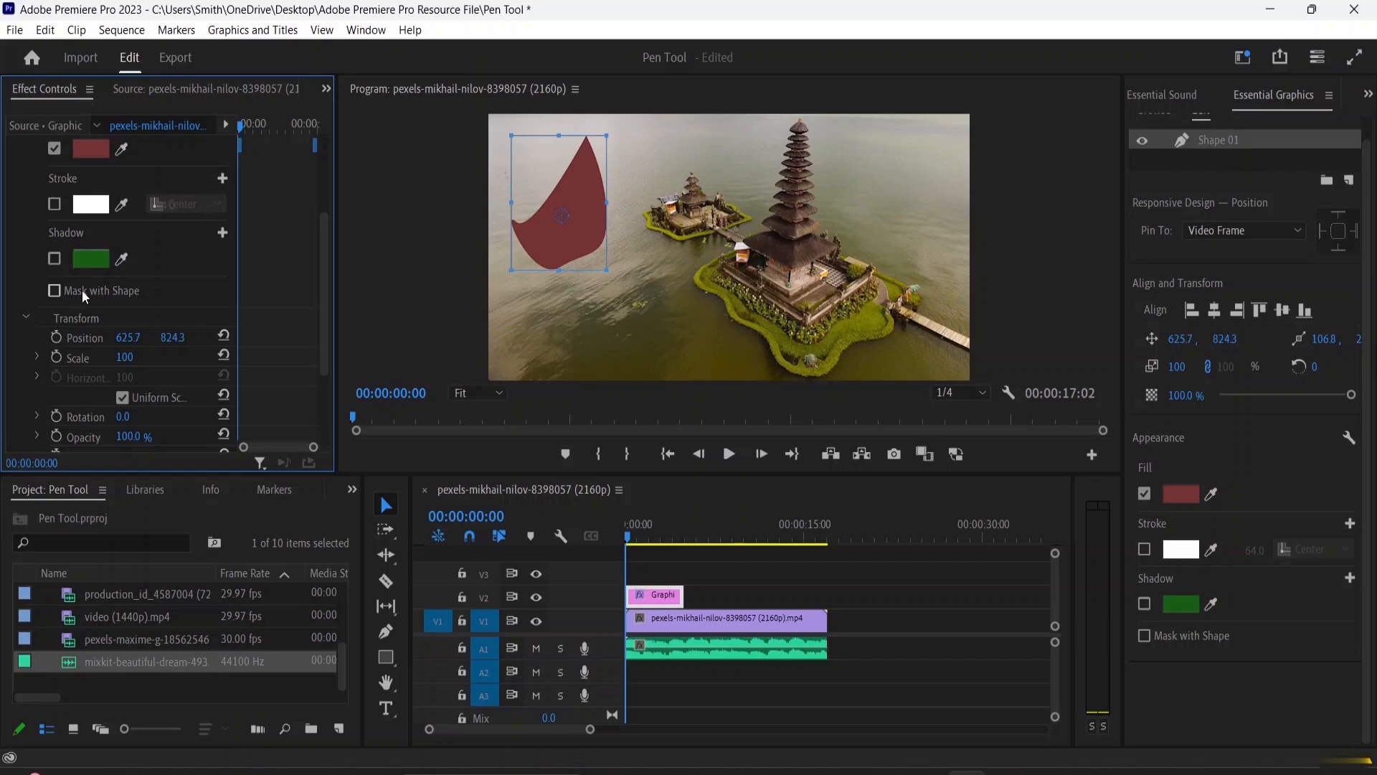
scroll(82, 289, down, 4)
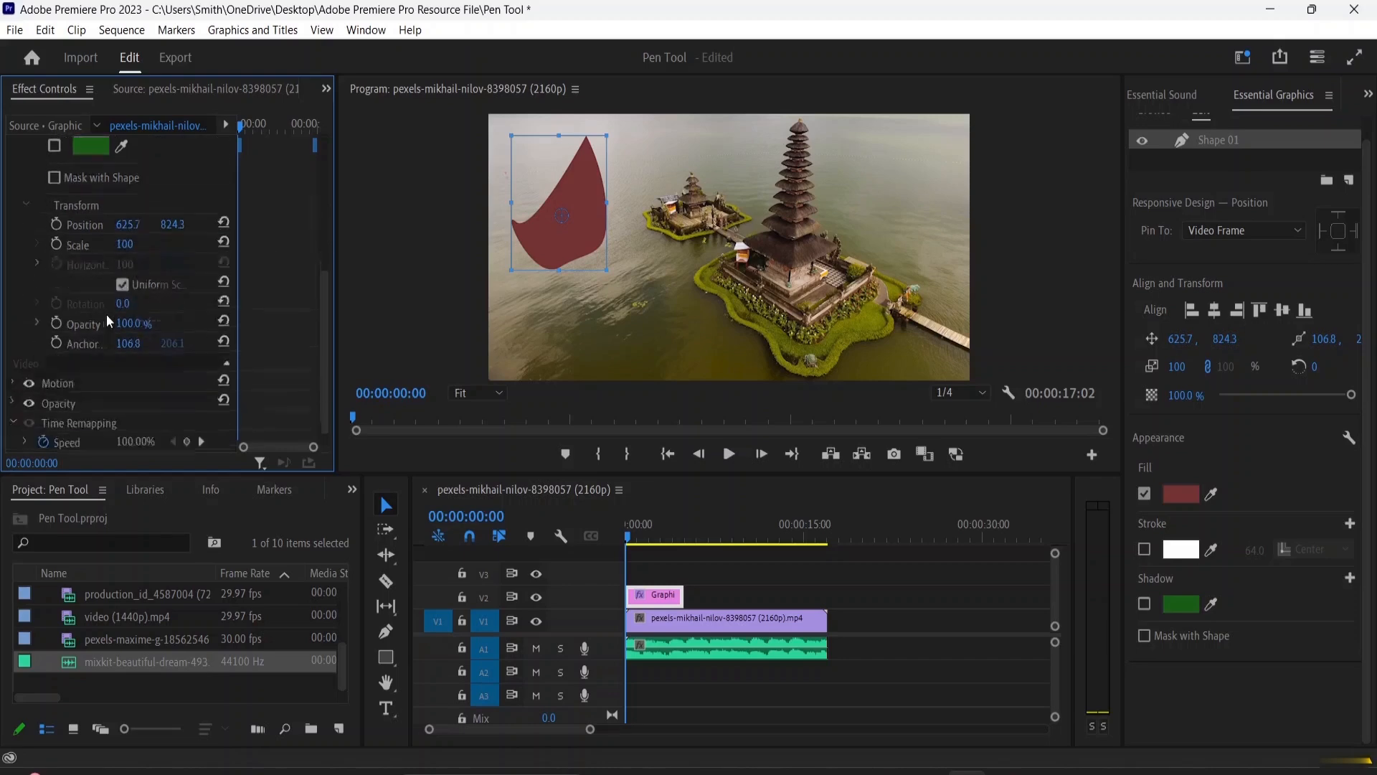
scroll(106, 314, up, 3)
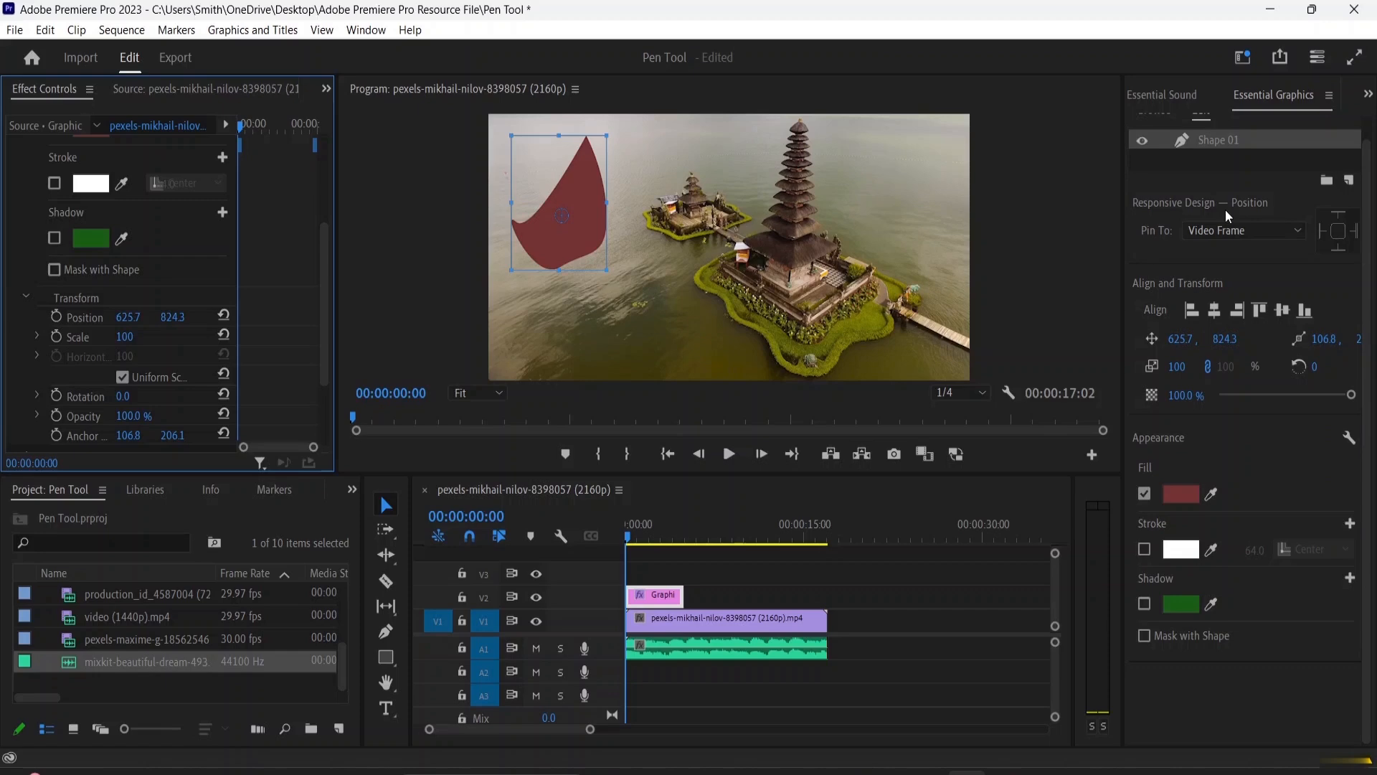
scroll(1280, 376, up, 1)
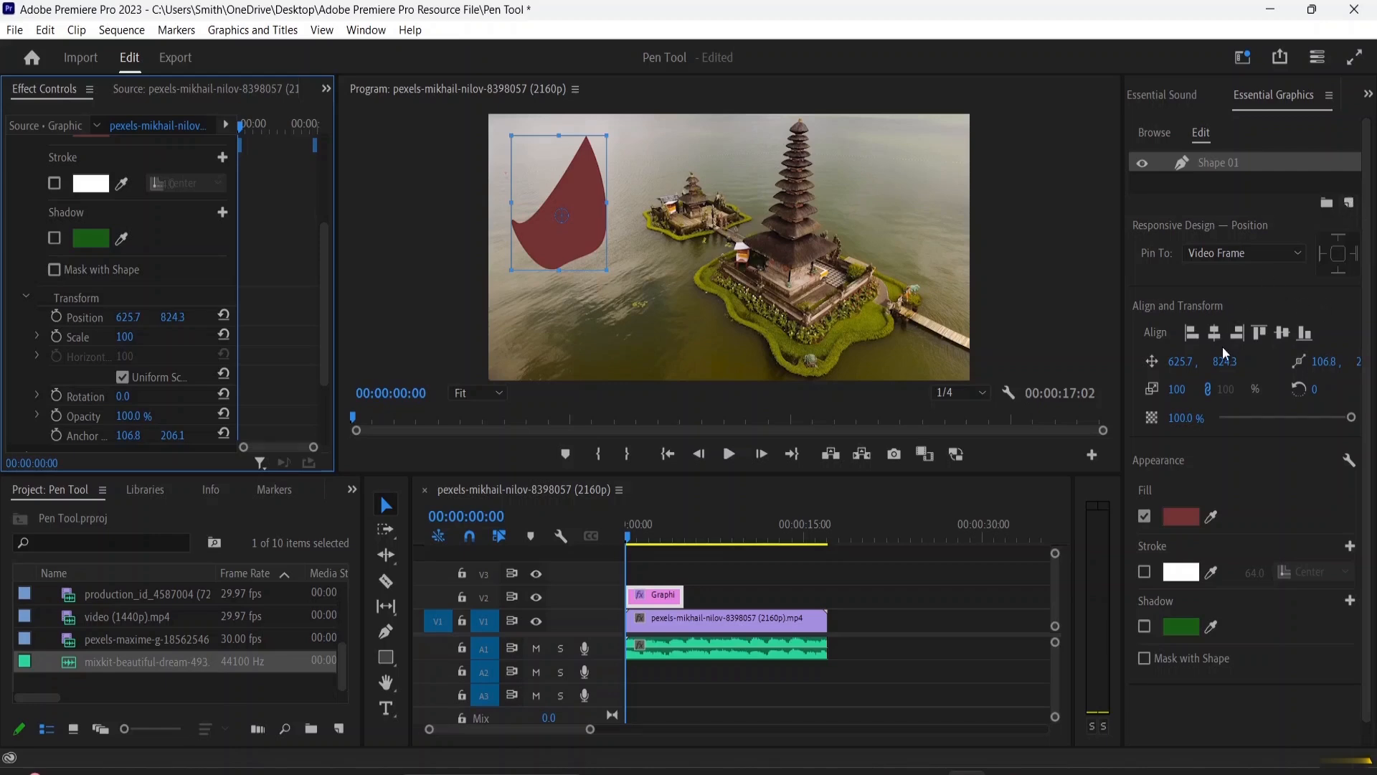
click(1189, 334)
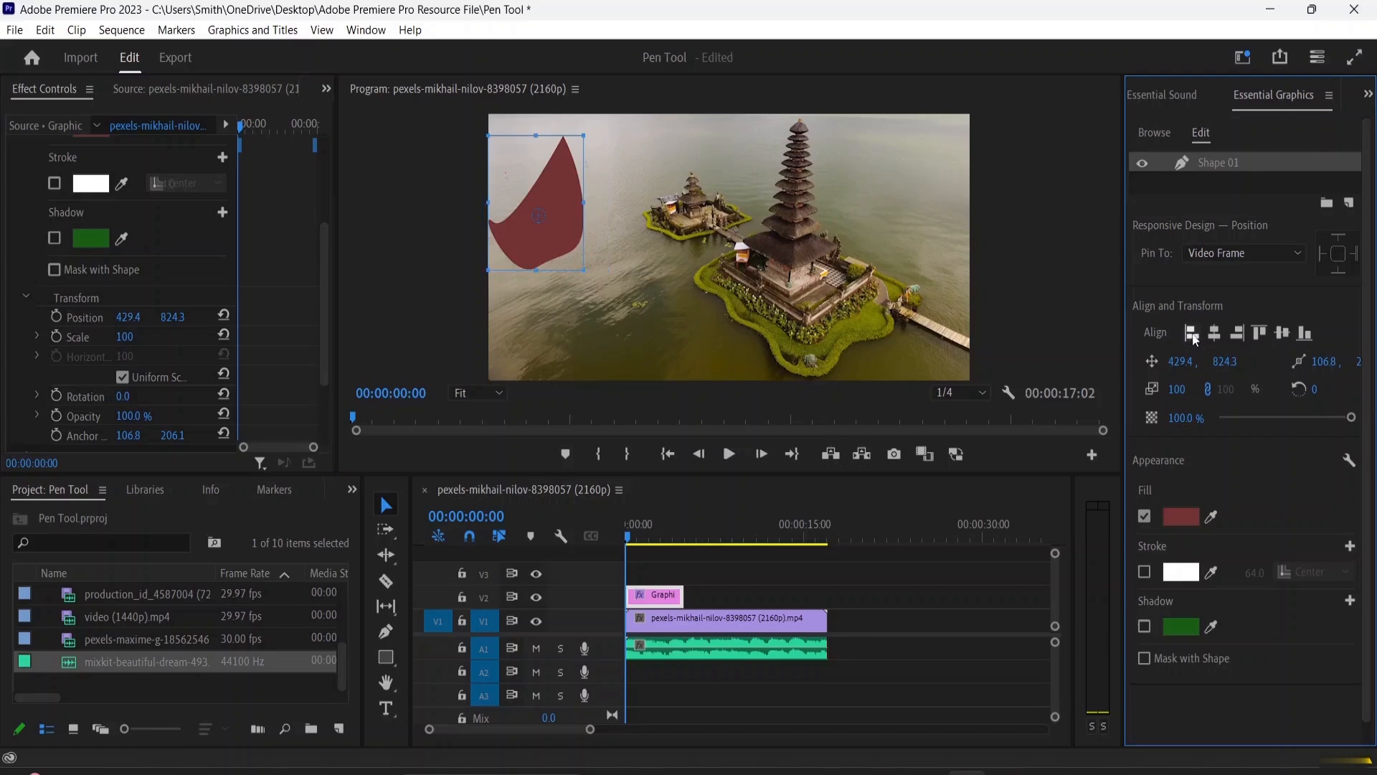
click(1213, 337)
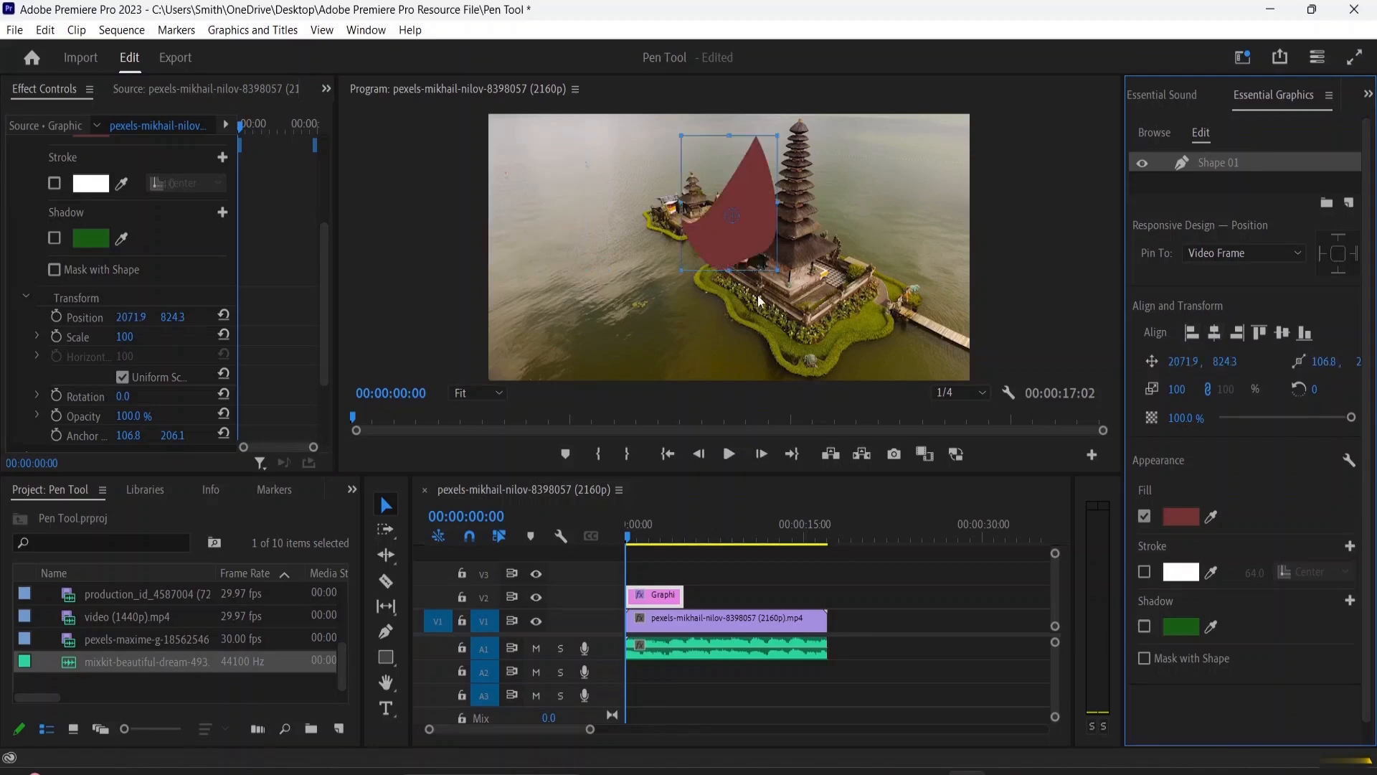
drag(748, 208, 568, 210)
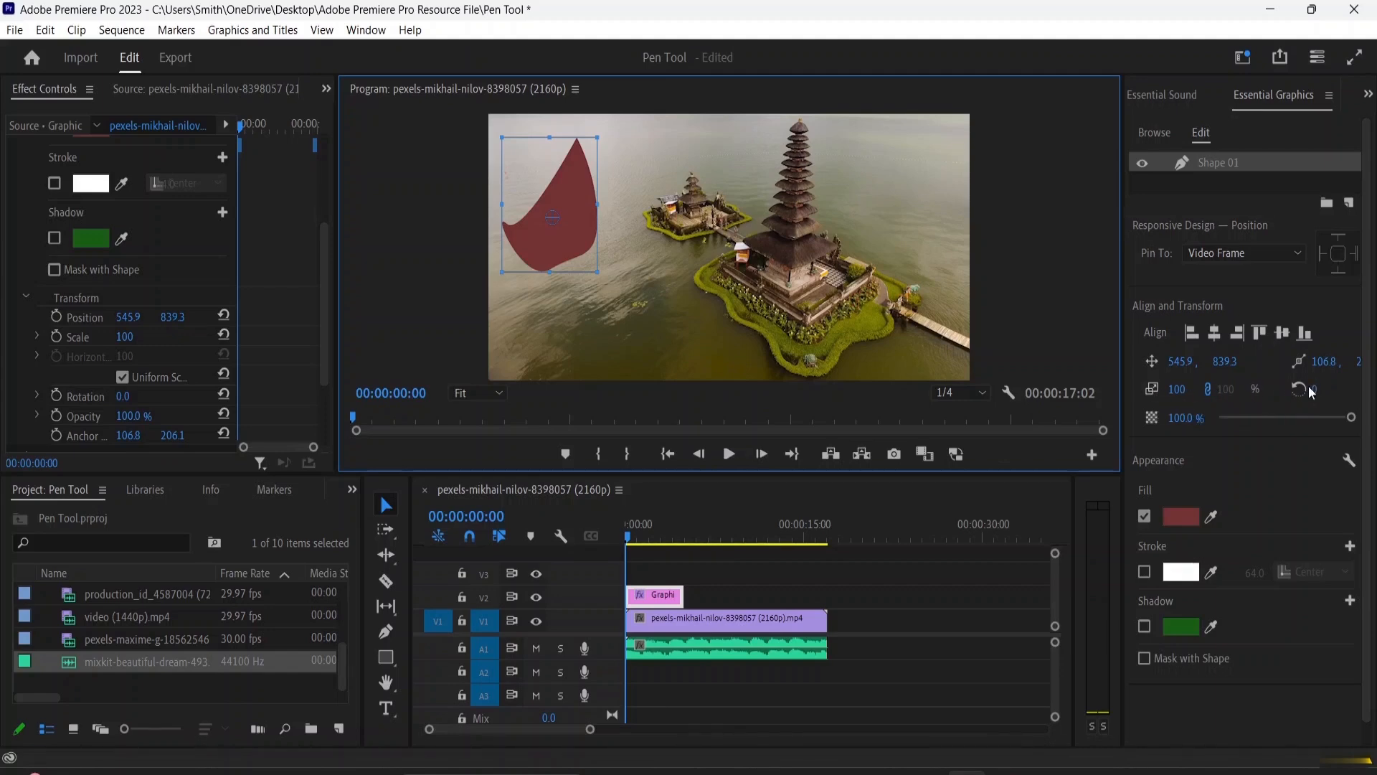
scroll(1248, 596, down, 2)
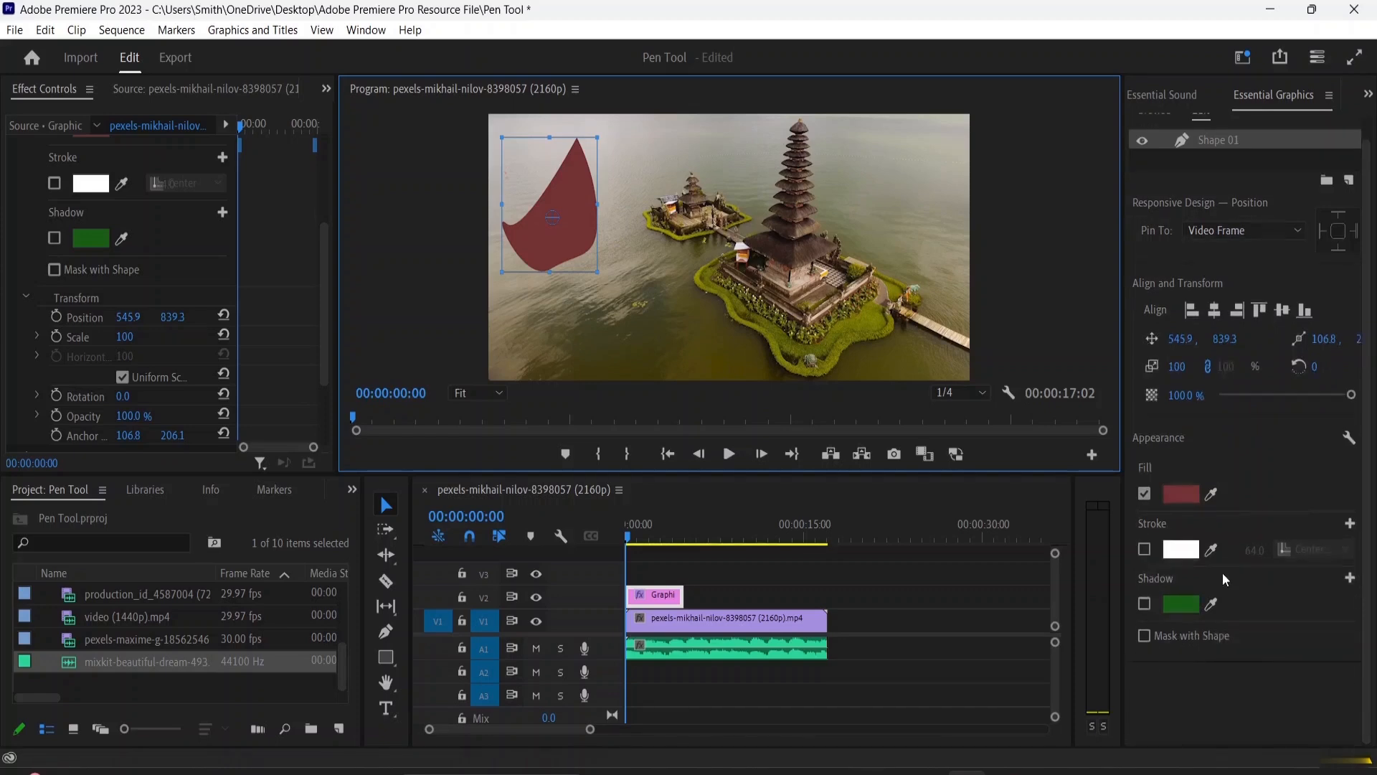
scroll(1215, 554, up, 2)
scroll(122, 339, down, 1)
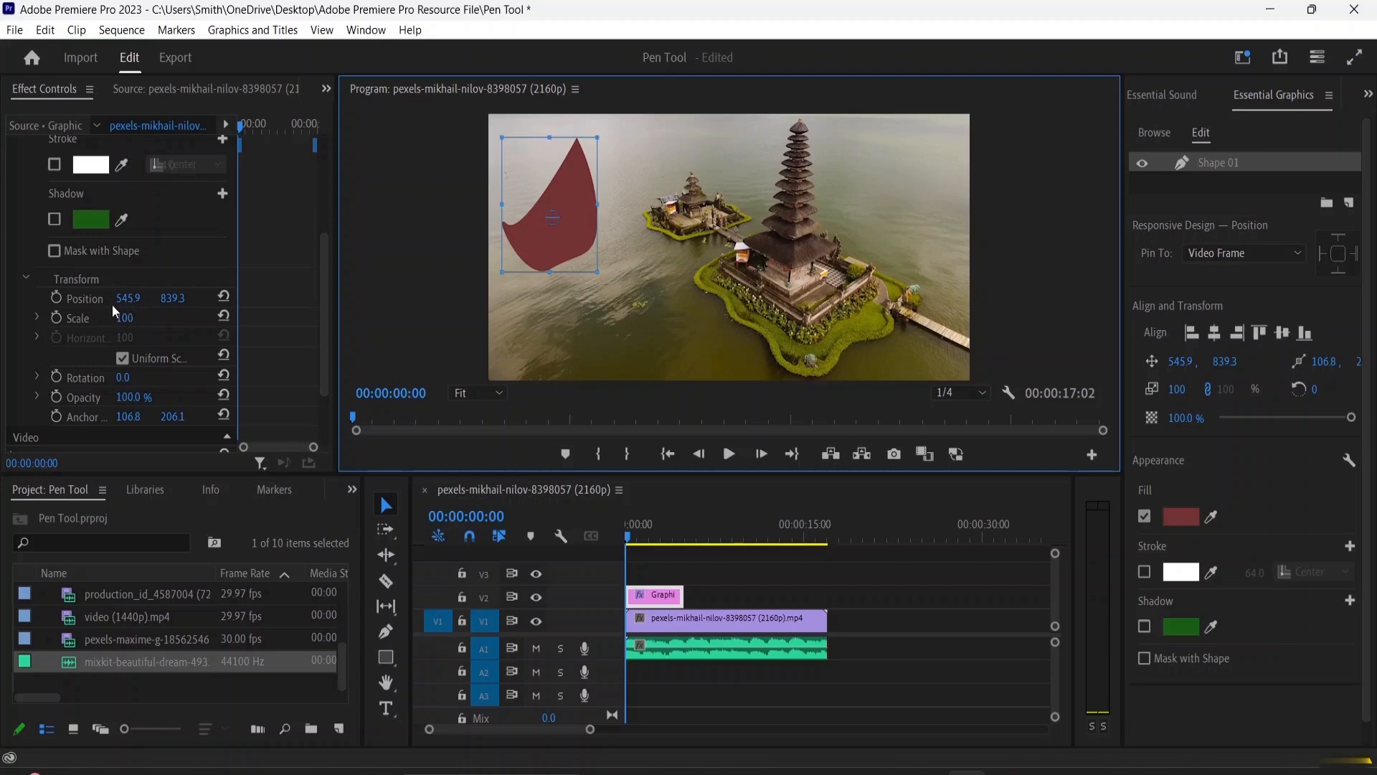
scroll(122, 301, up, 3)
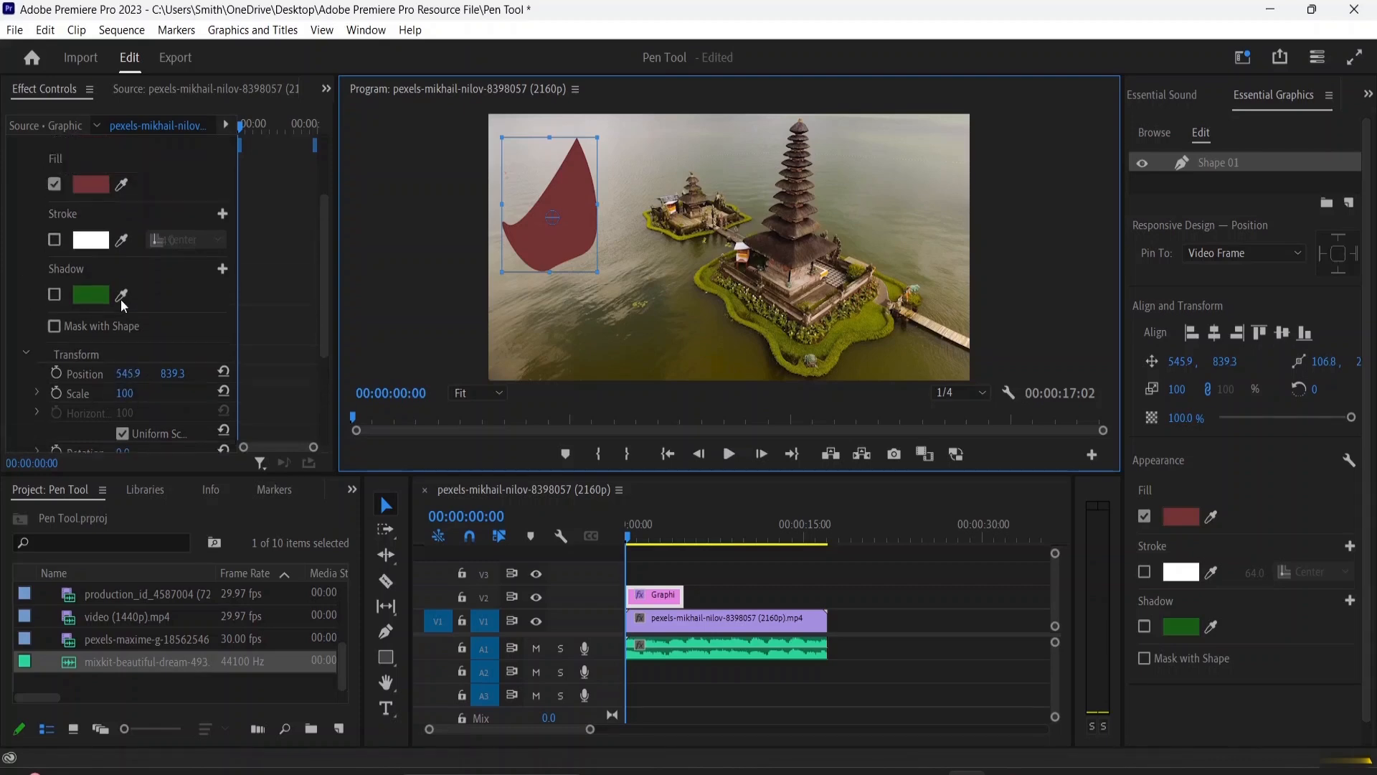
scroll(120, 305, down, 2)
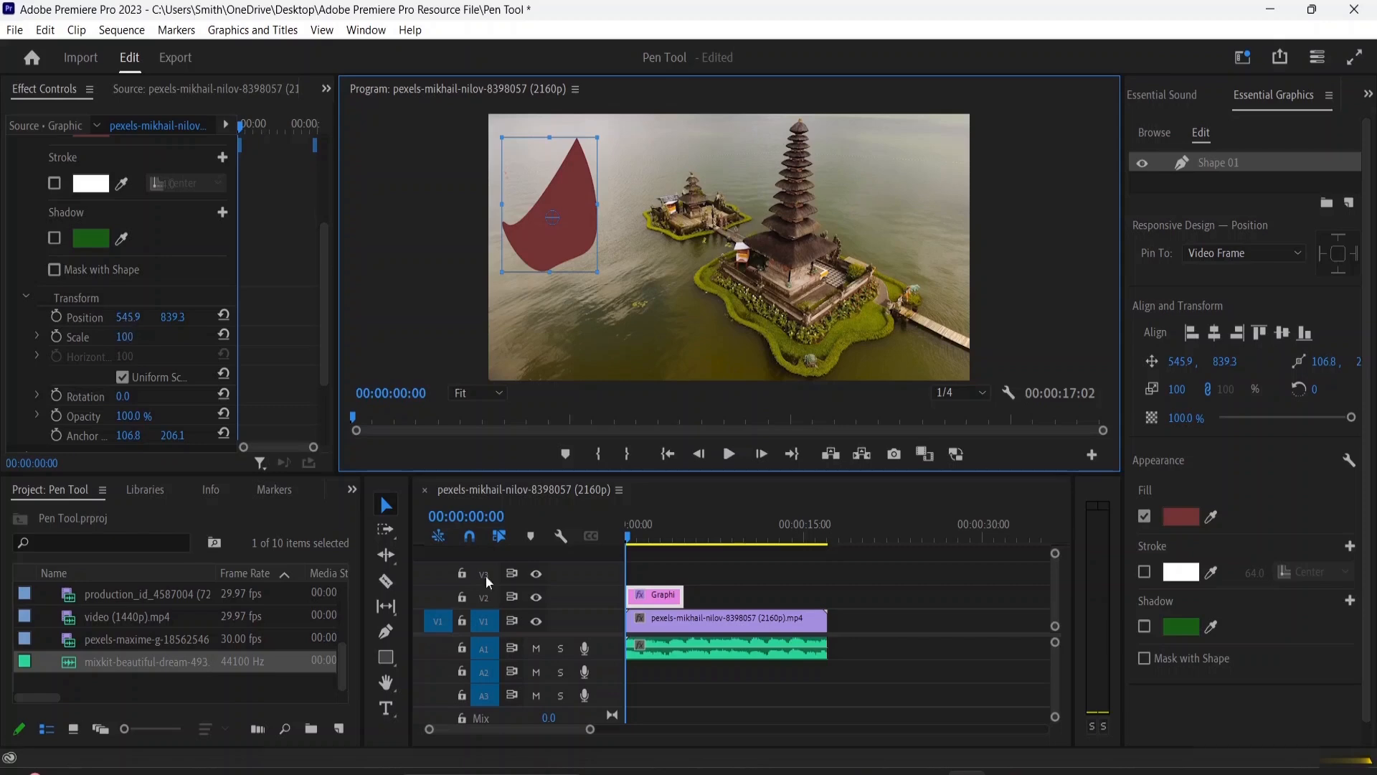
Play the sequence past the end of the graphic clip and return the playhead to 00:00:00:21.
drag(680, 595, 679, 596)
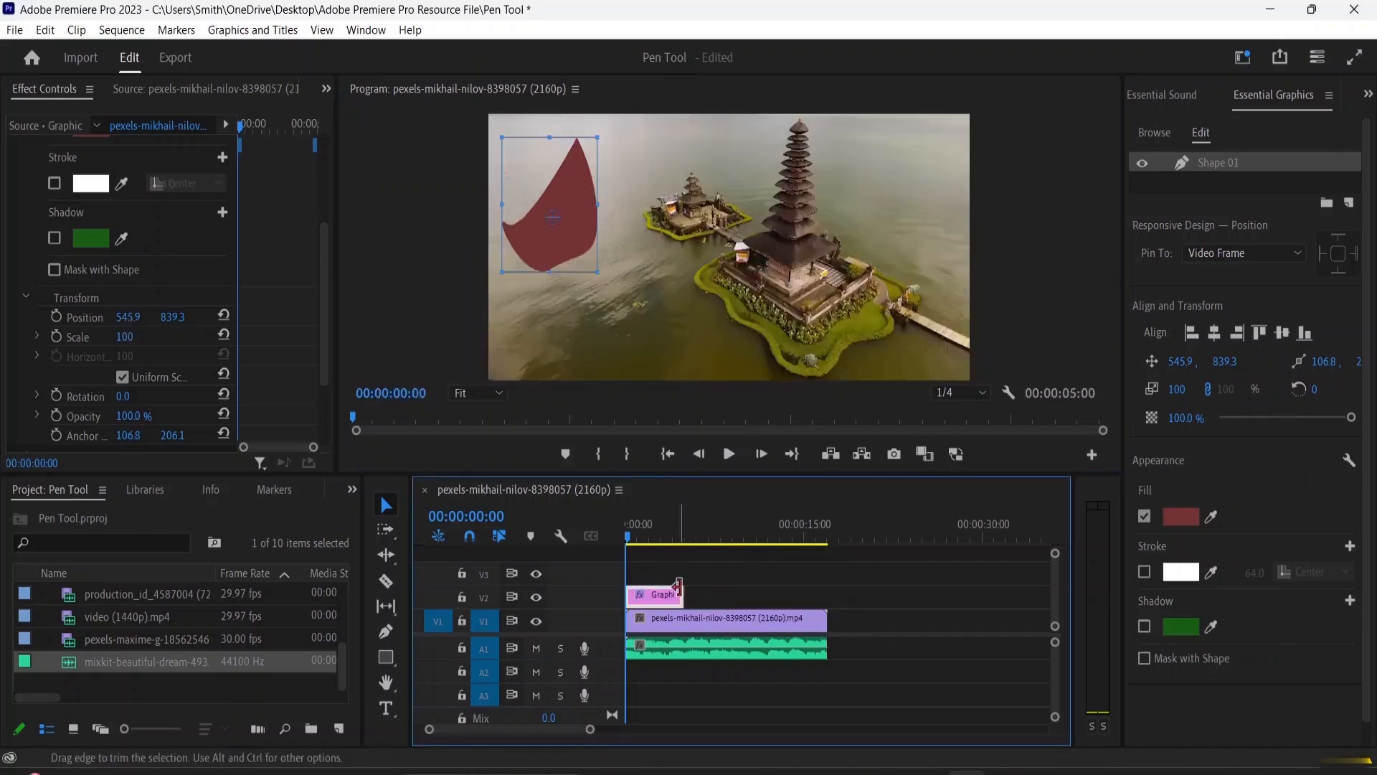
key(space)
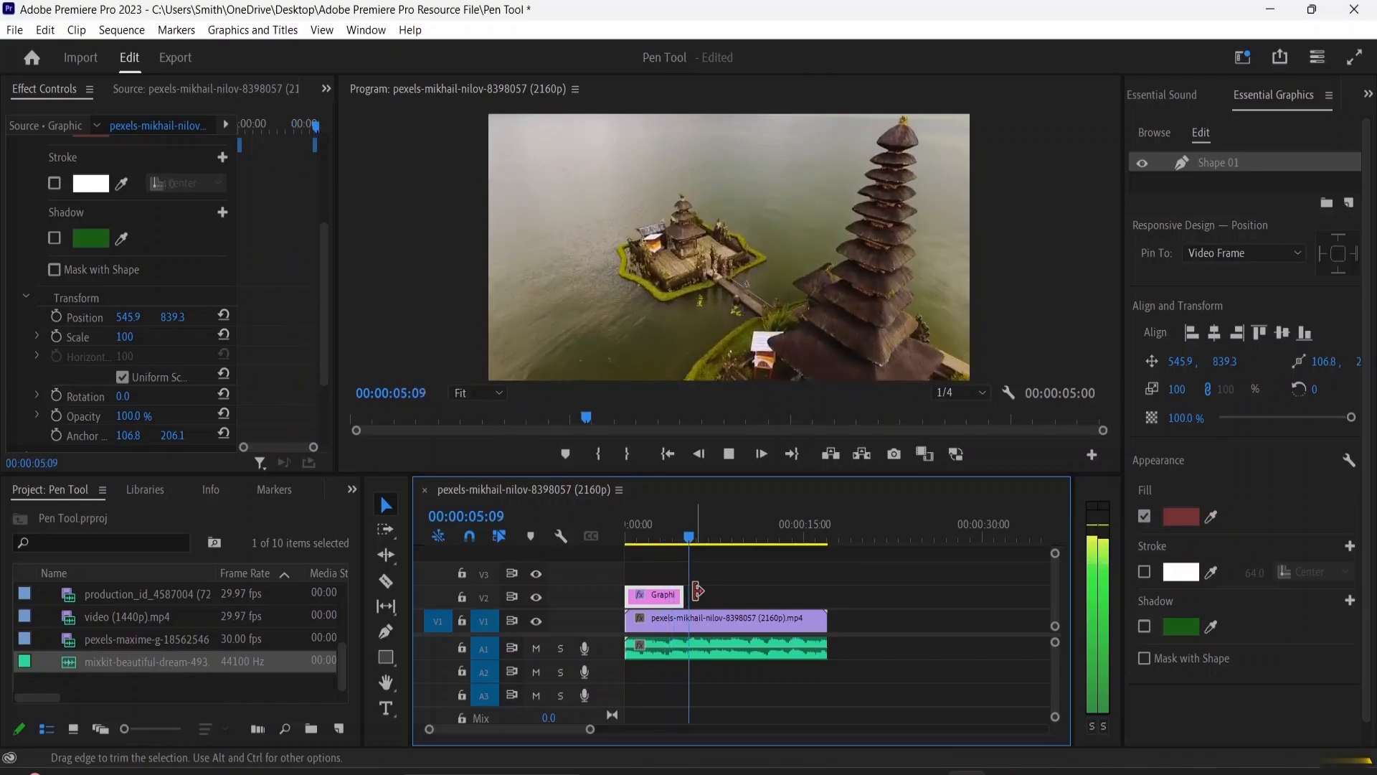
key(space)
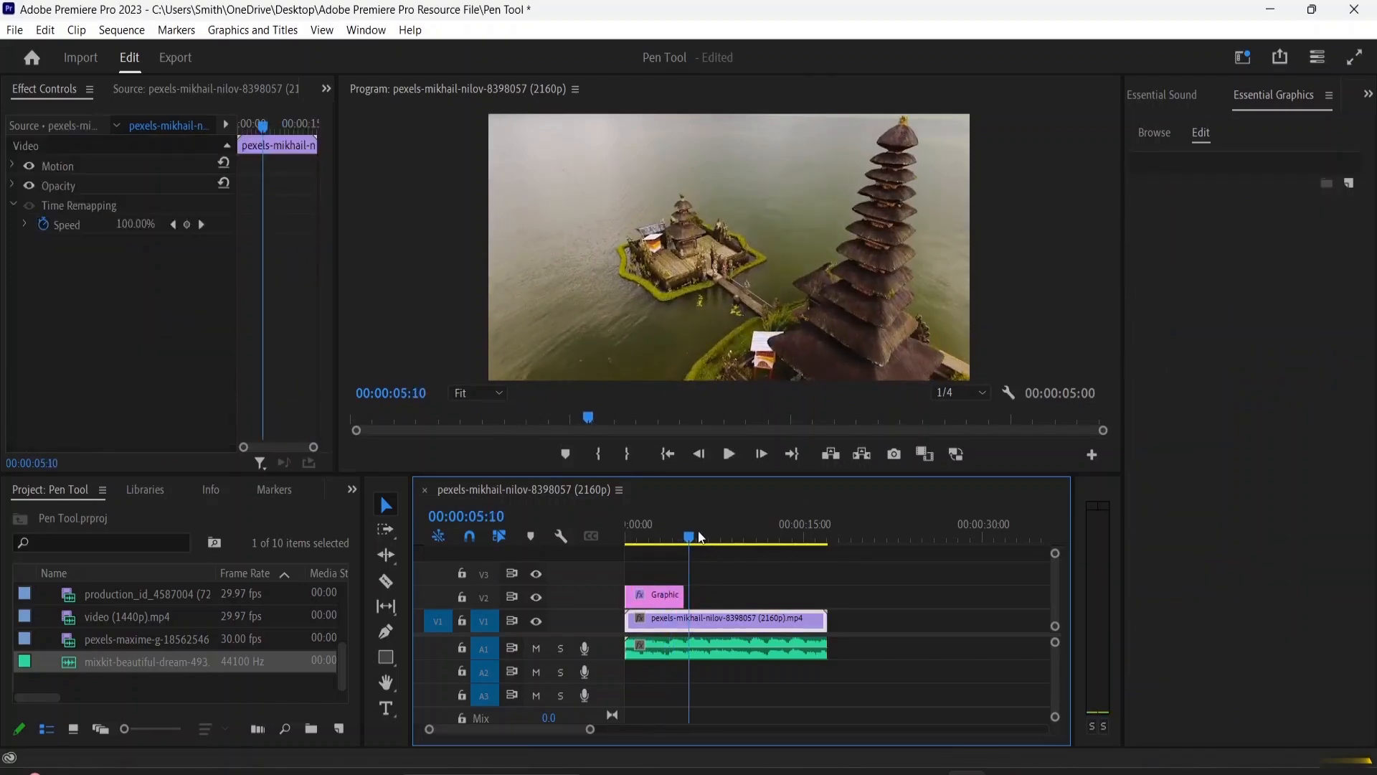
drag(701, 537, 637, 537)
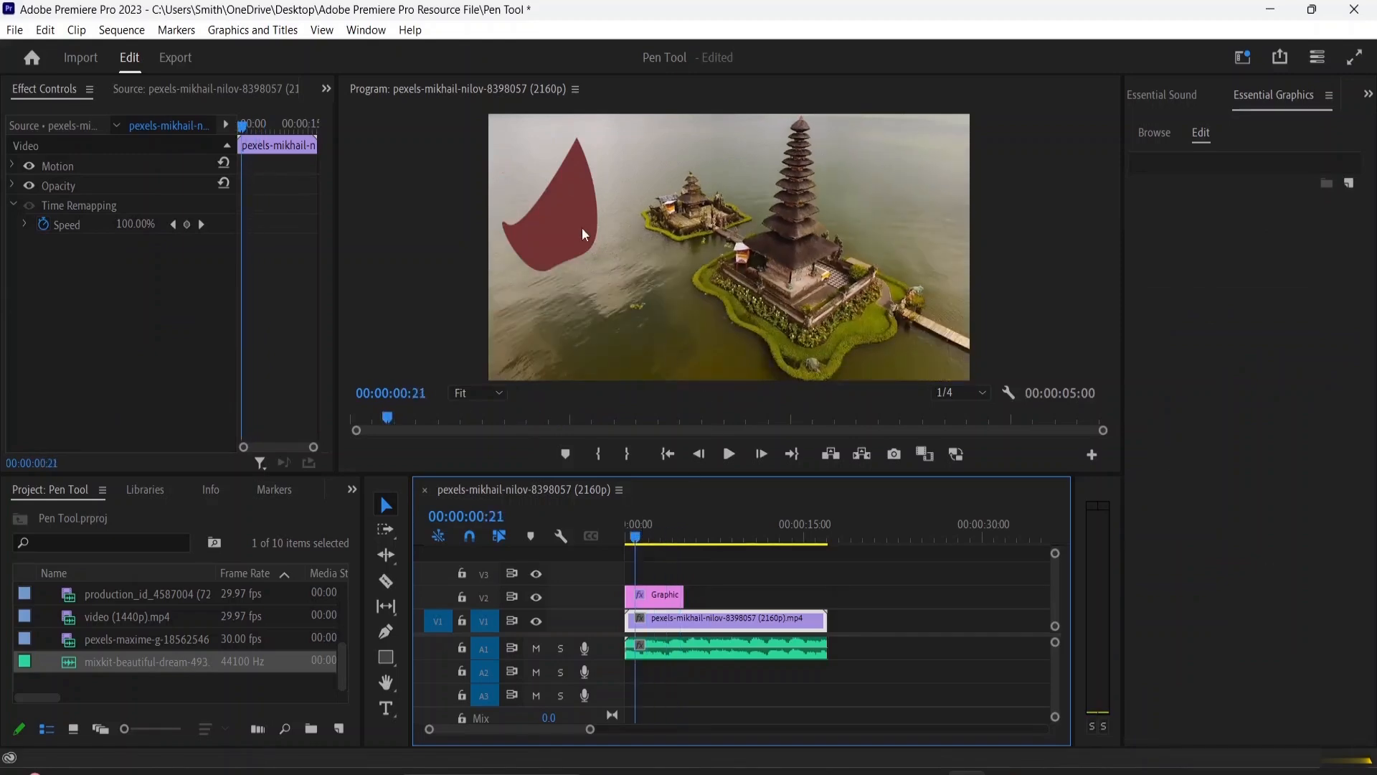
Draw a rectangle about 2349 by 252 along the lower-left edge of the video frame, inside the existing graphic clip.
click(658, 599)
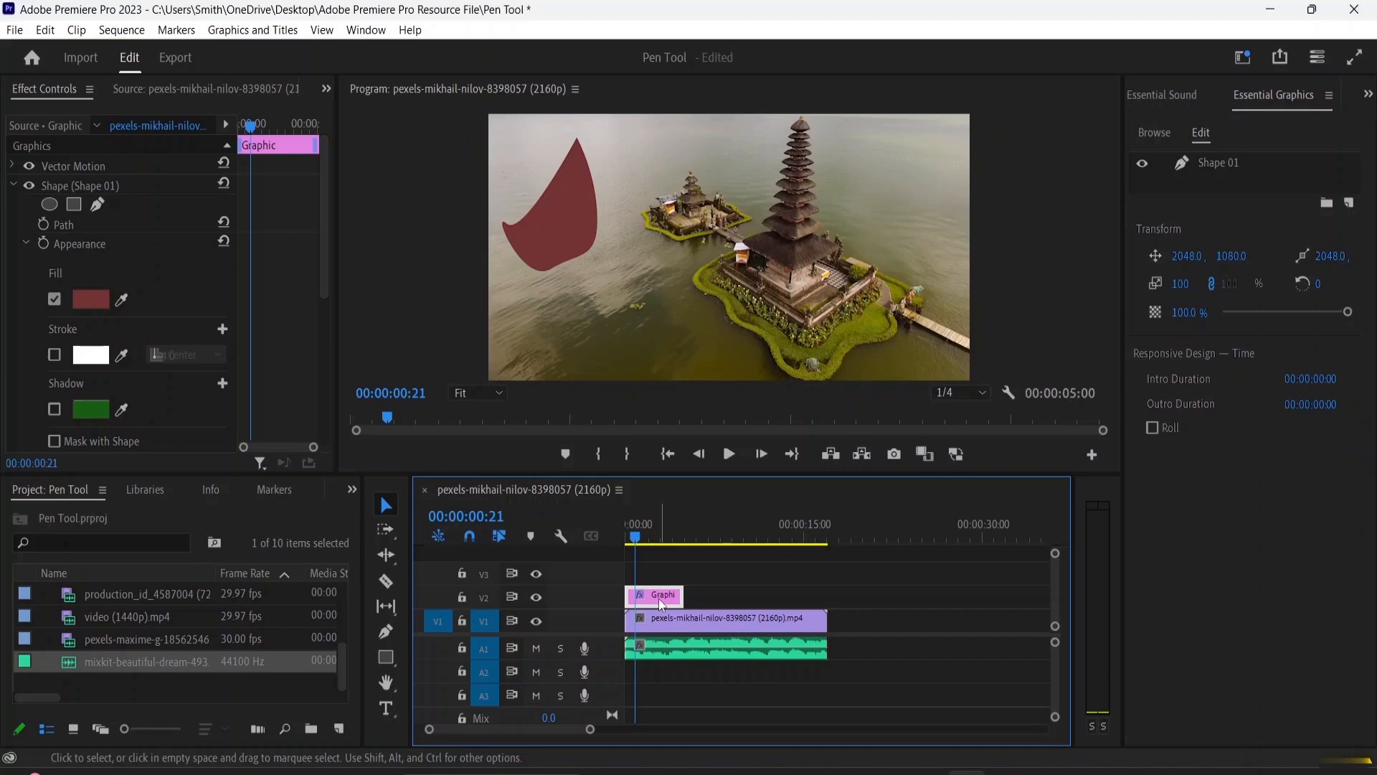
scroll(96, 297, down, 3)
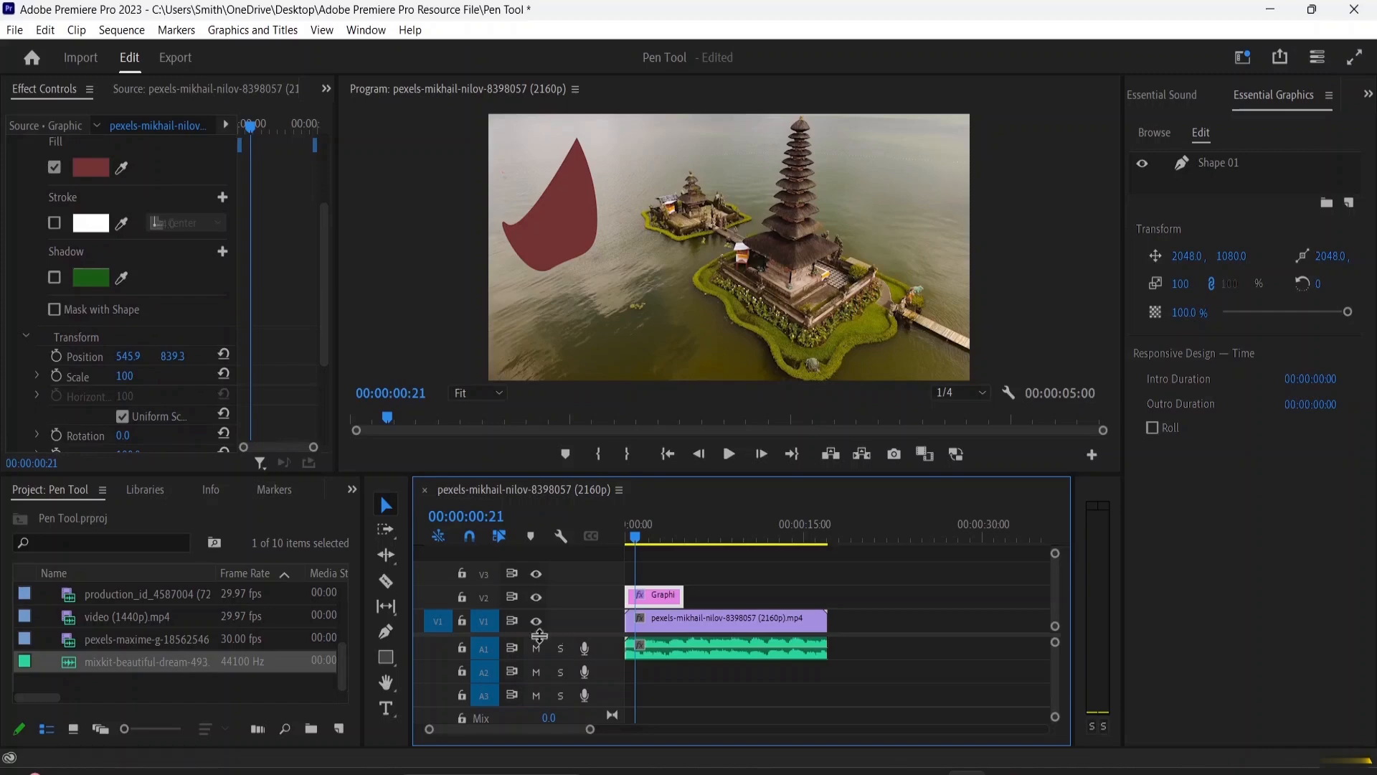
click(387, 658)
click(387, 658)
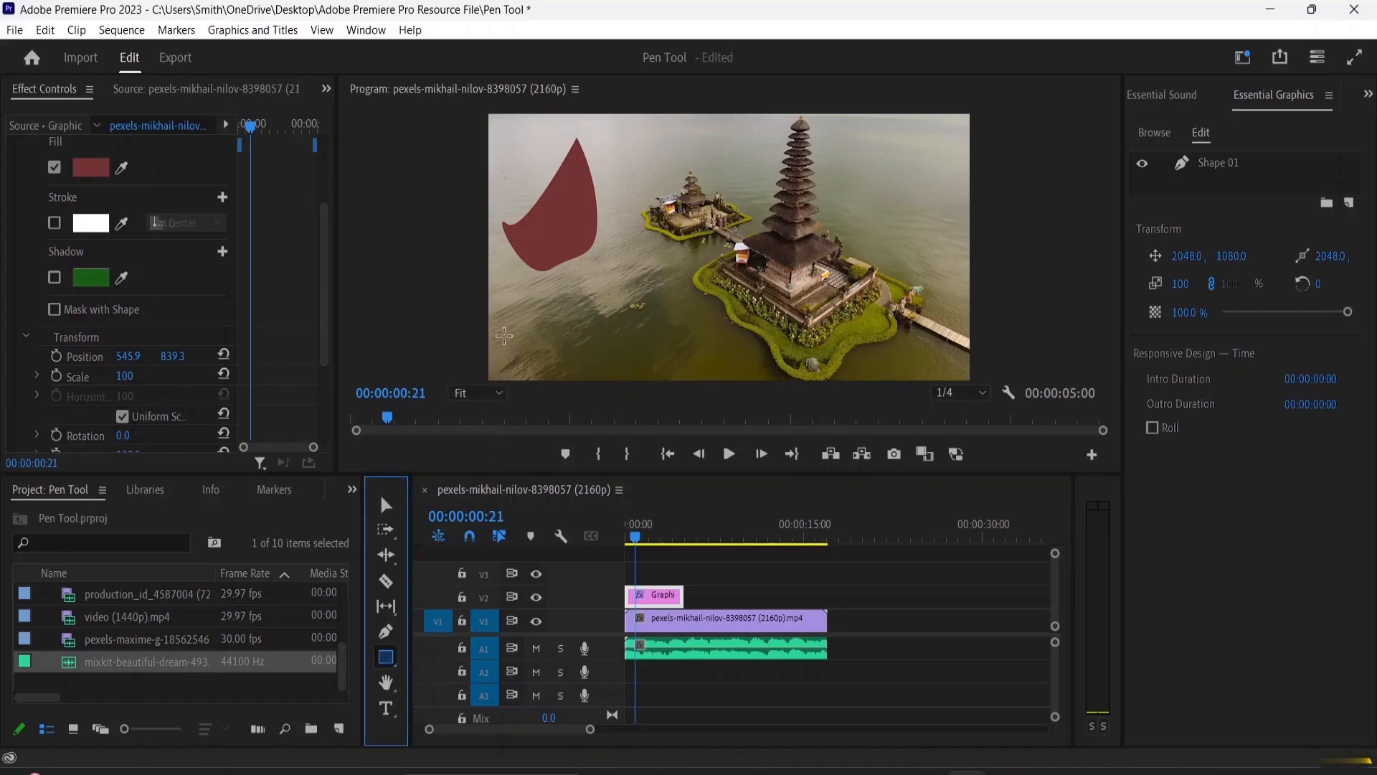
mouse_move(489, 363)
mouse_down()
mouse_move(529, 391)
mouse_move(761, 397)
mouse_up()
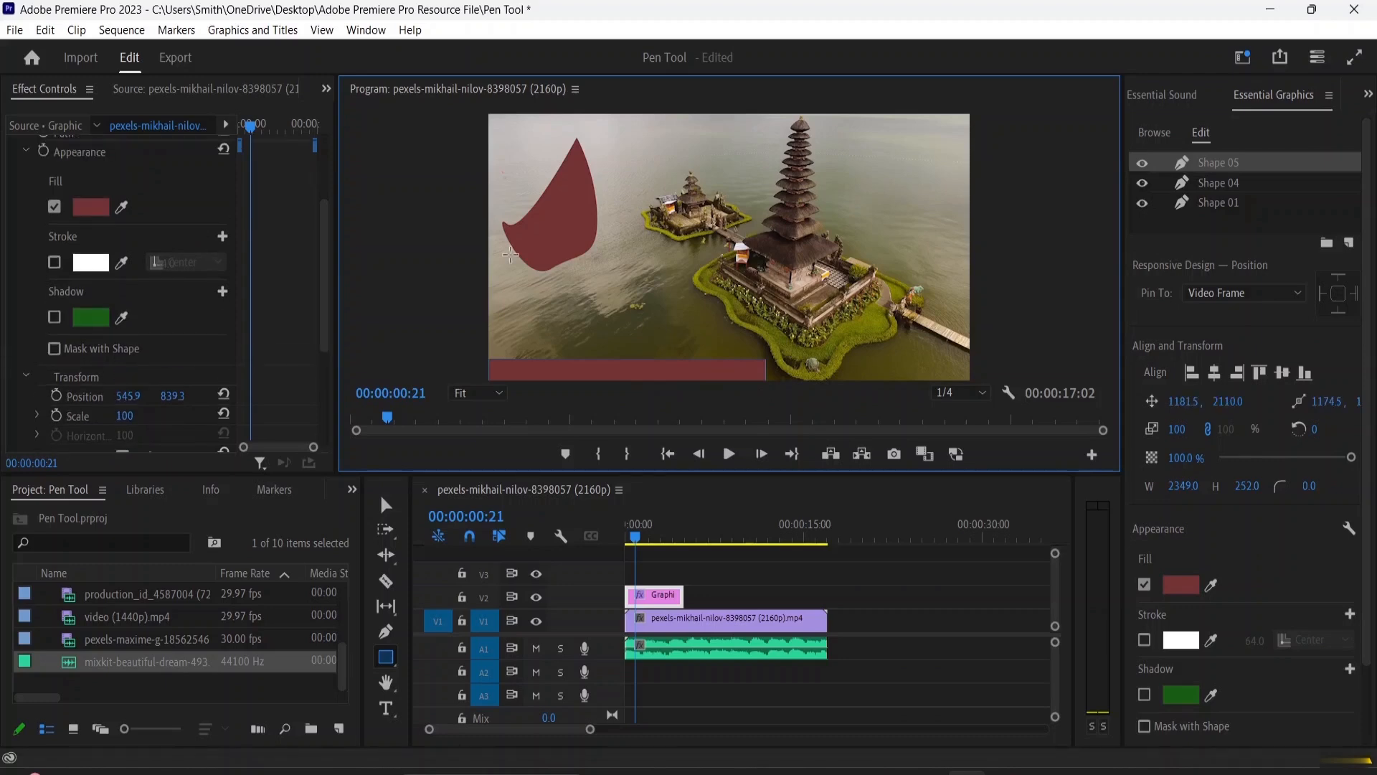
Move the rectangle up slightly within the frame to about 1112.5, 1980.1 and deselect it.
click(385, 505)
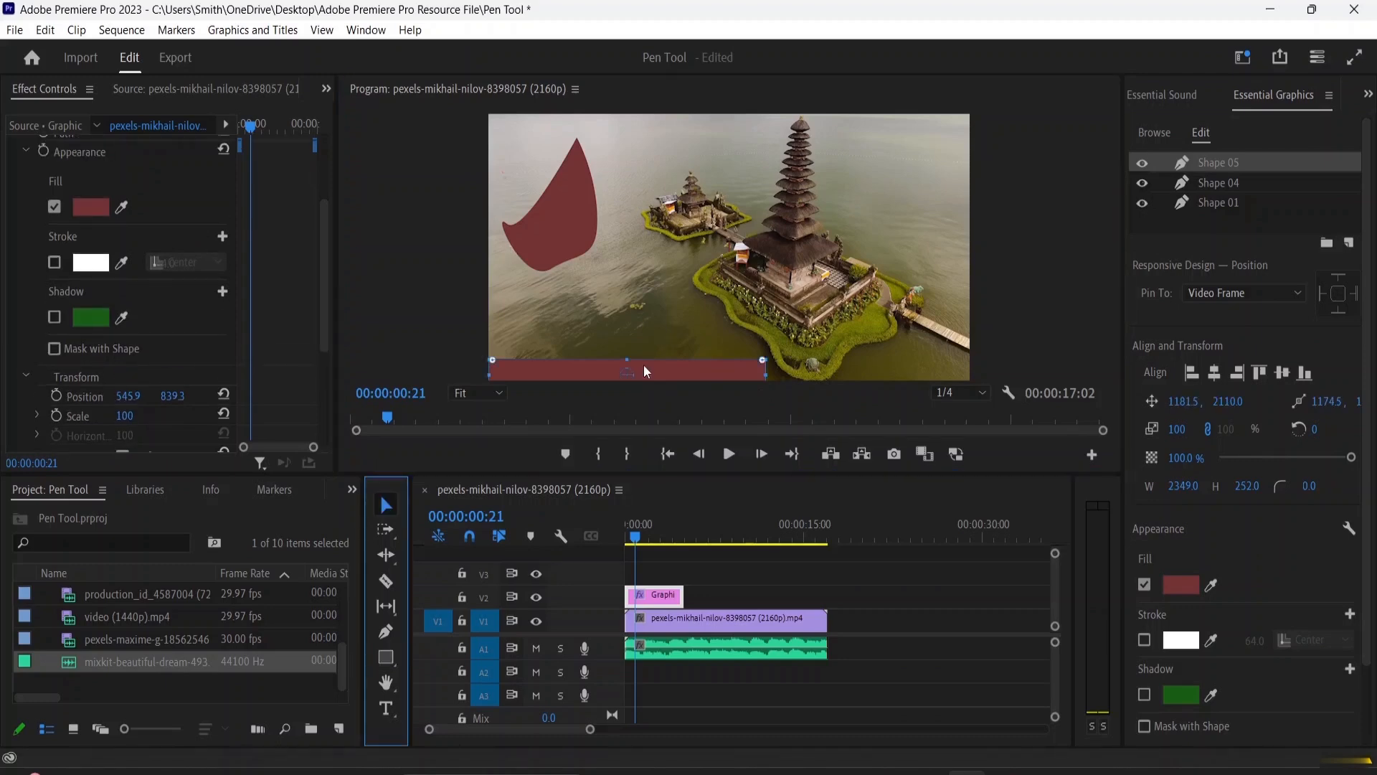
drag(644, 364, 640, 351)
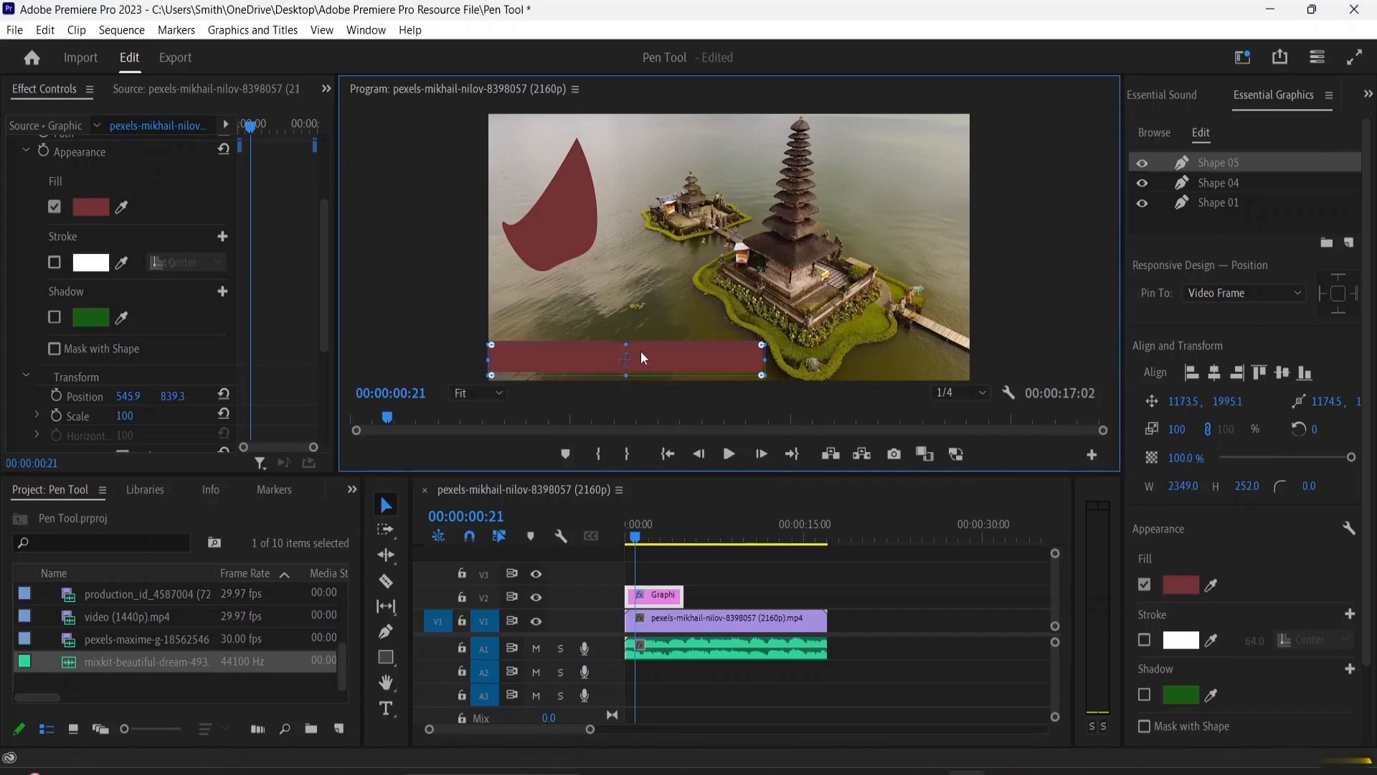
click(558, 338)
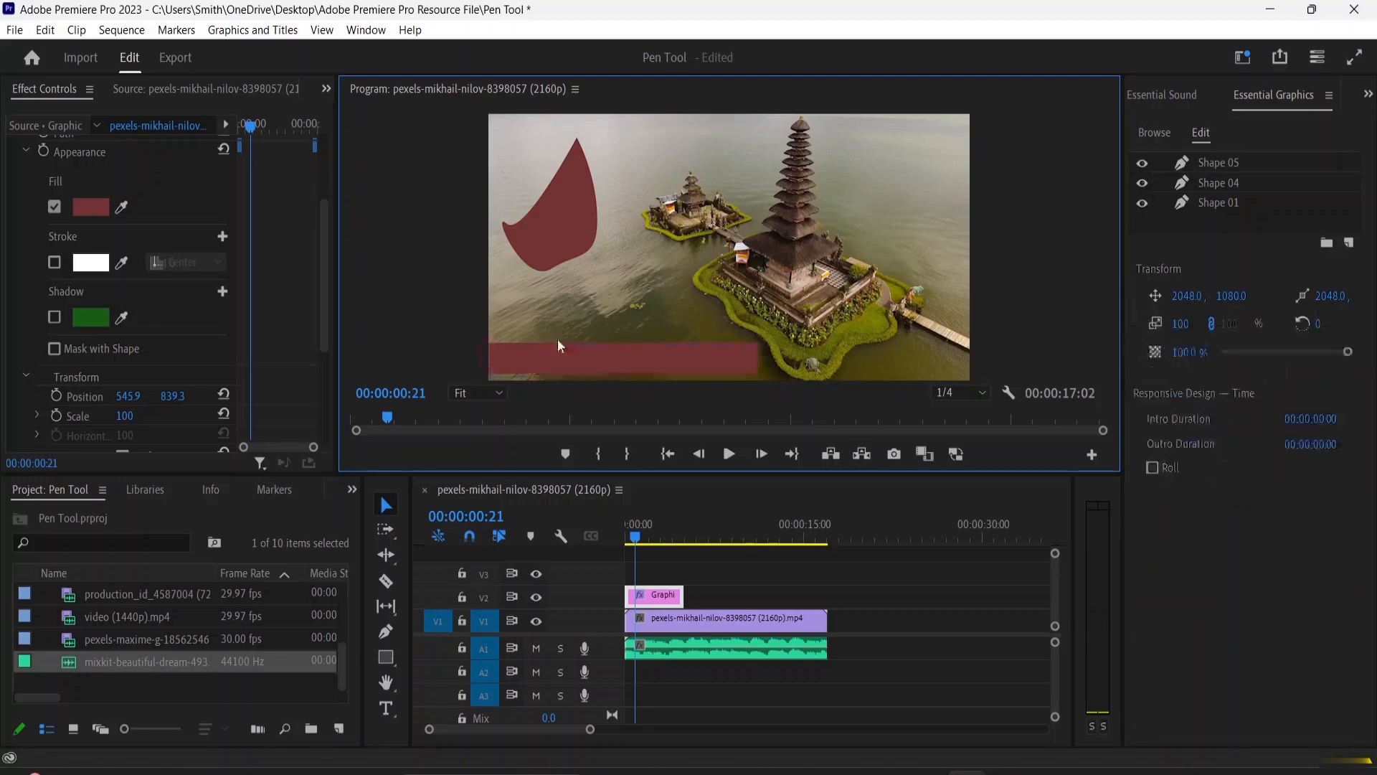
Delete the curved shape and pull the rectangle's left side in to the frame's left edge, about 2280 wide.
click(573, 246)
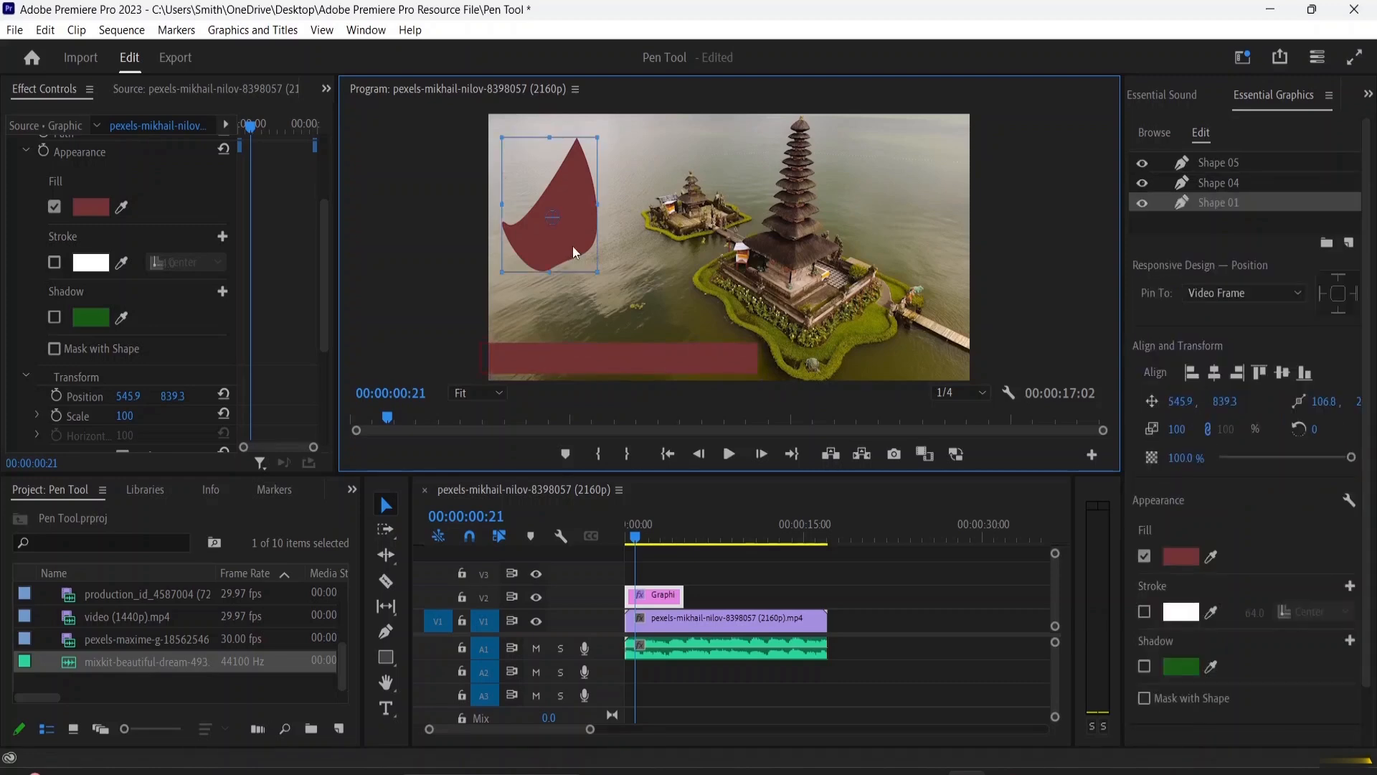
key(Delete)
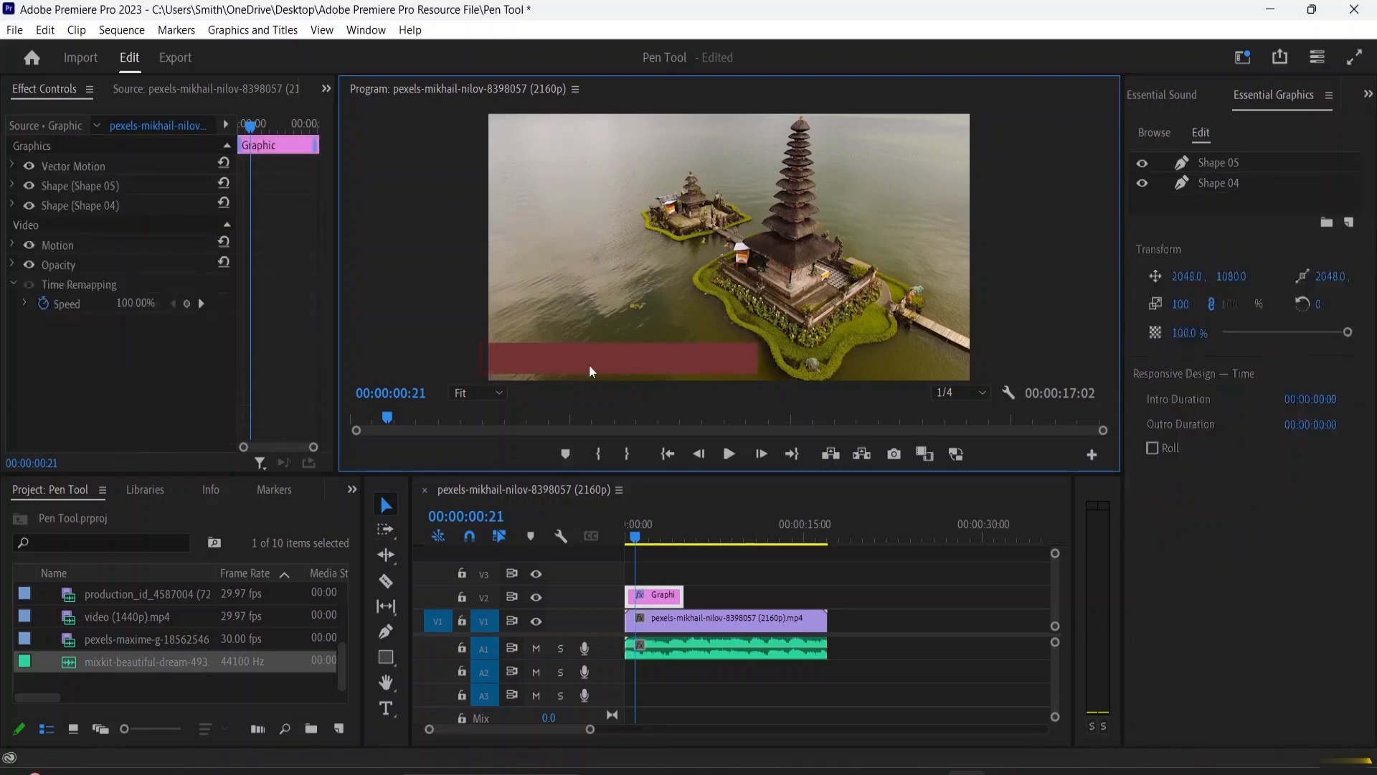
click(589, 370)
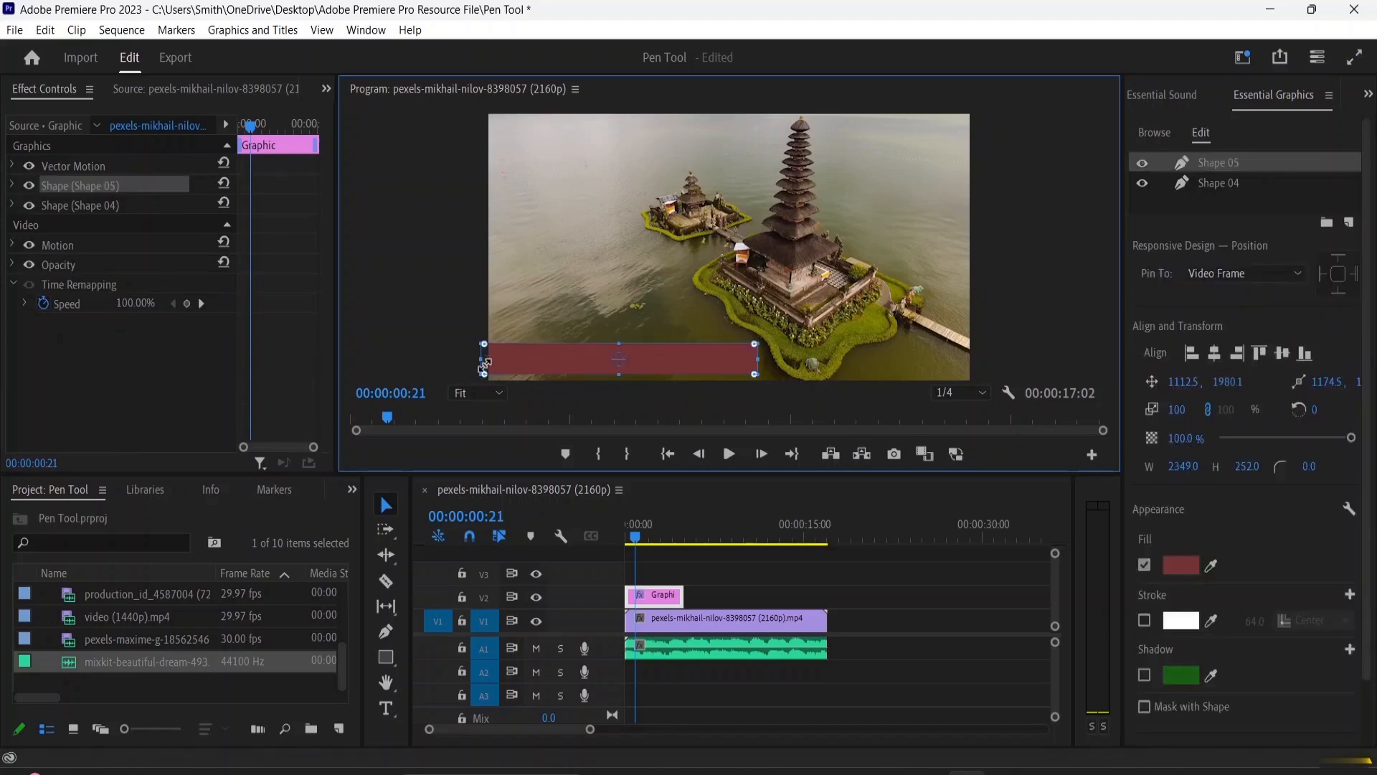
drag(482, 358, 489, 358)
click(568, 340)
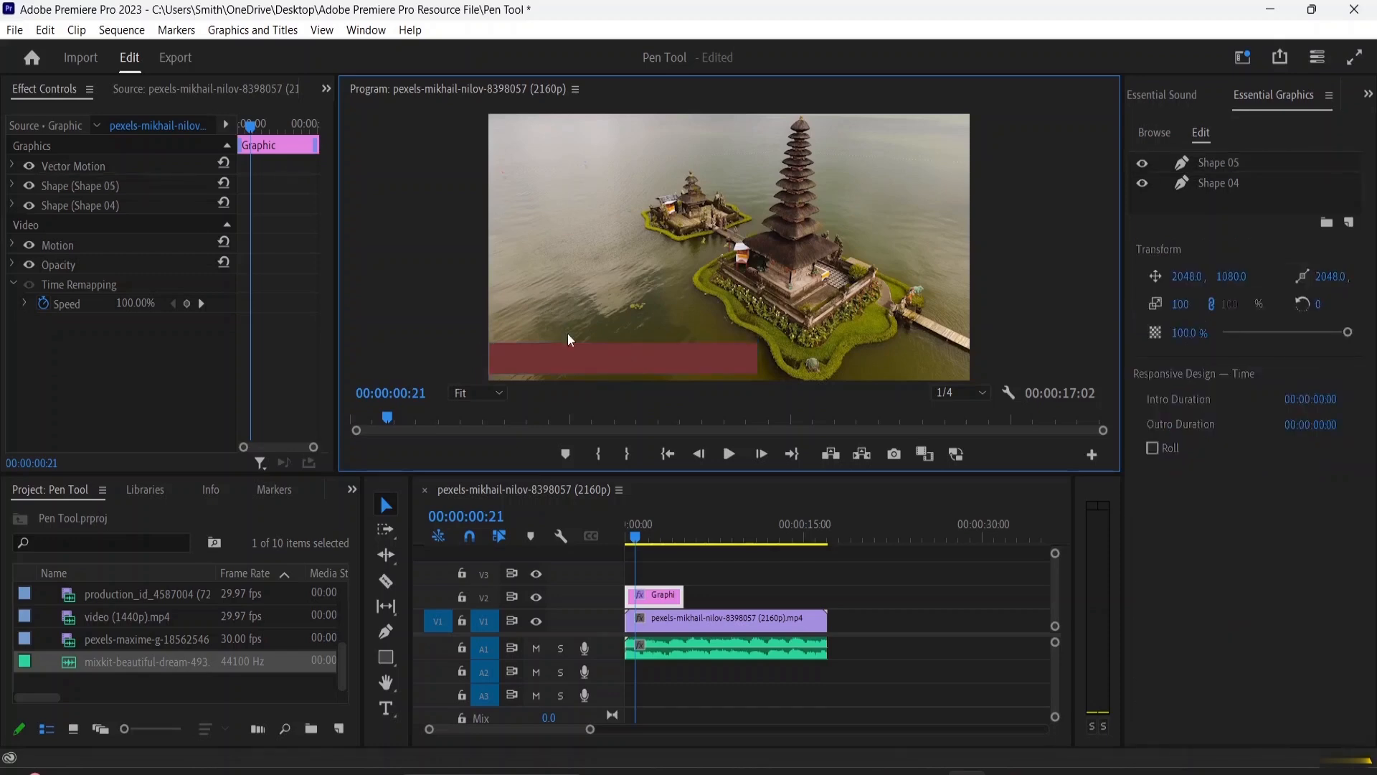
Delete the stray tiny Shape 04 from the graphic and select the rectangle, Shape 05.
click(615, 356)
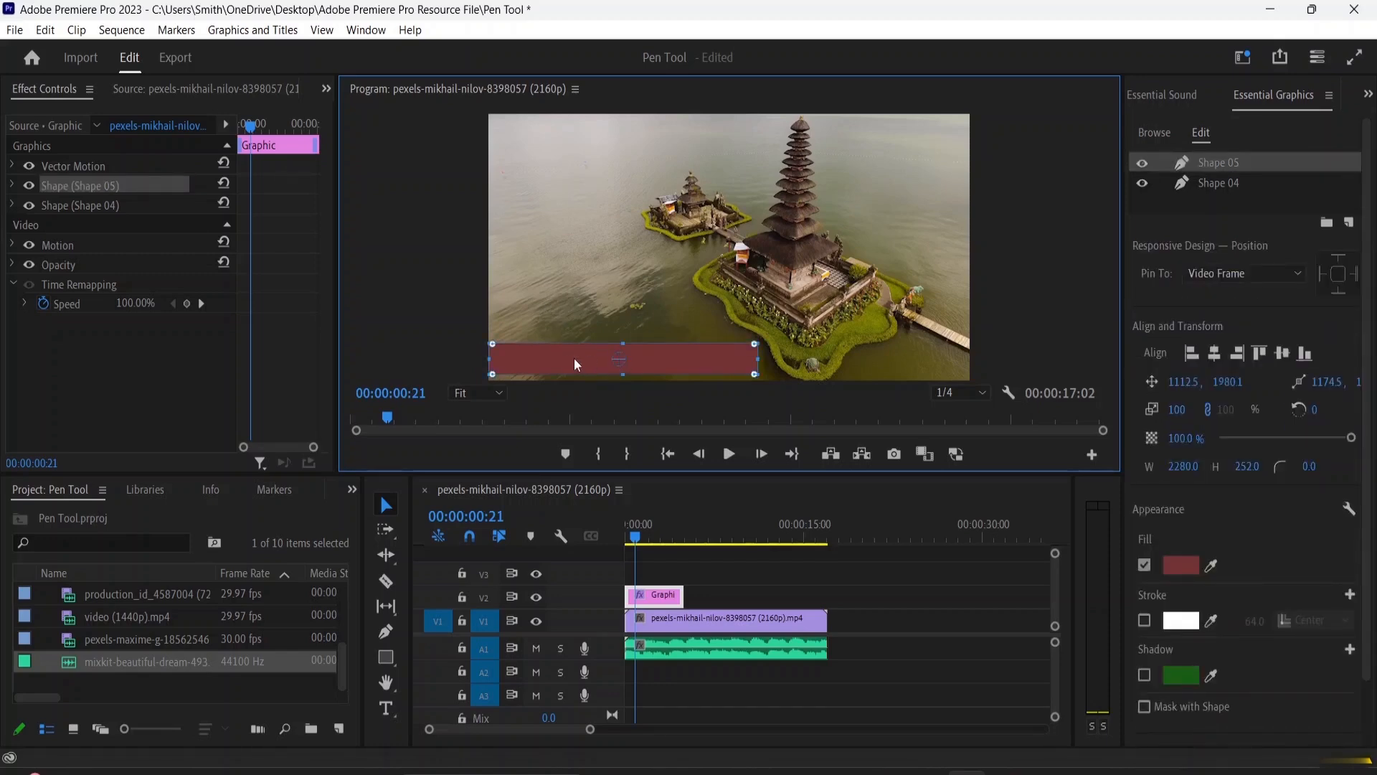
click(135, 205)
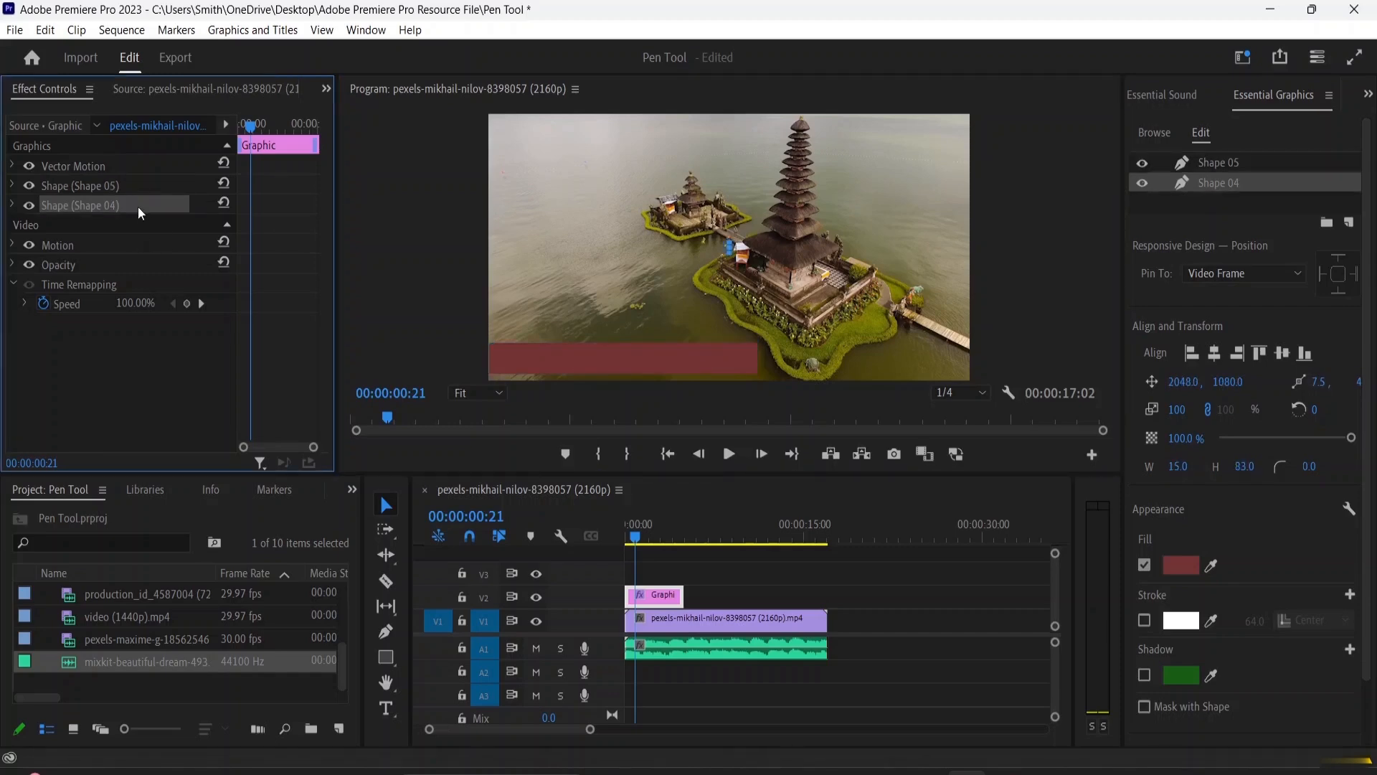
key(Delete)
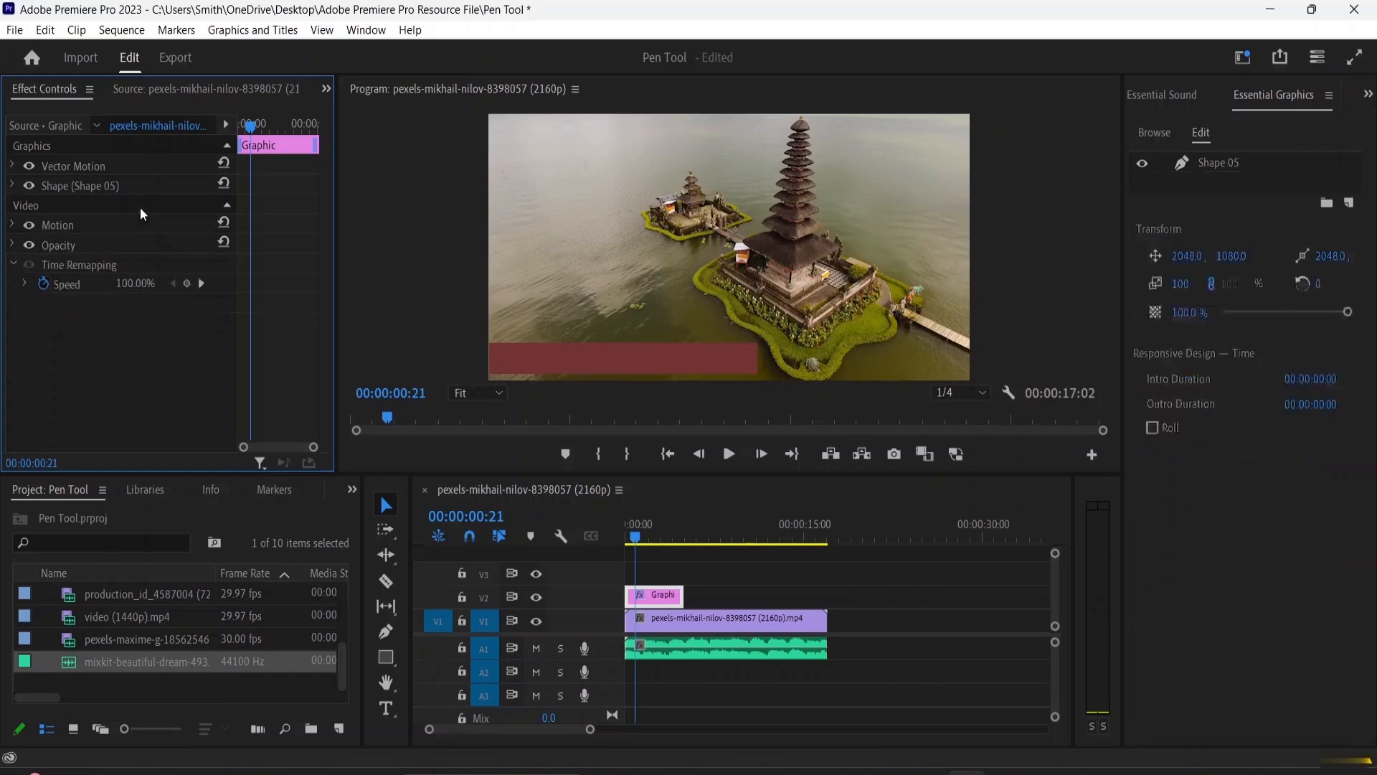
click(130, 184)
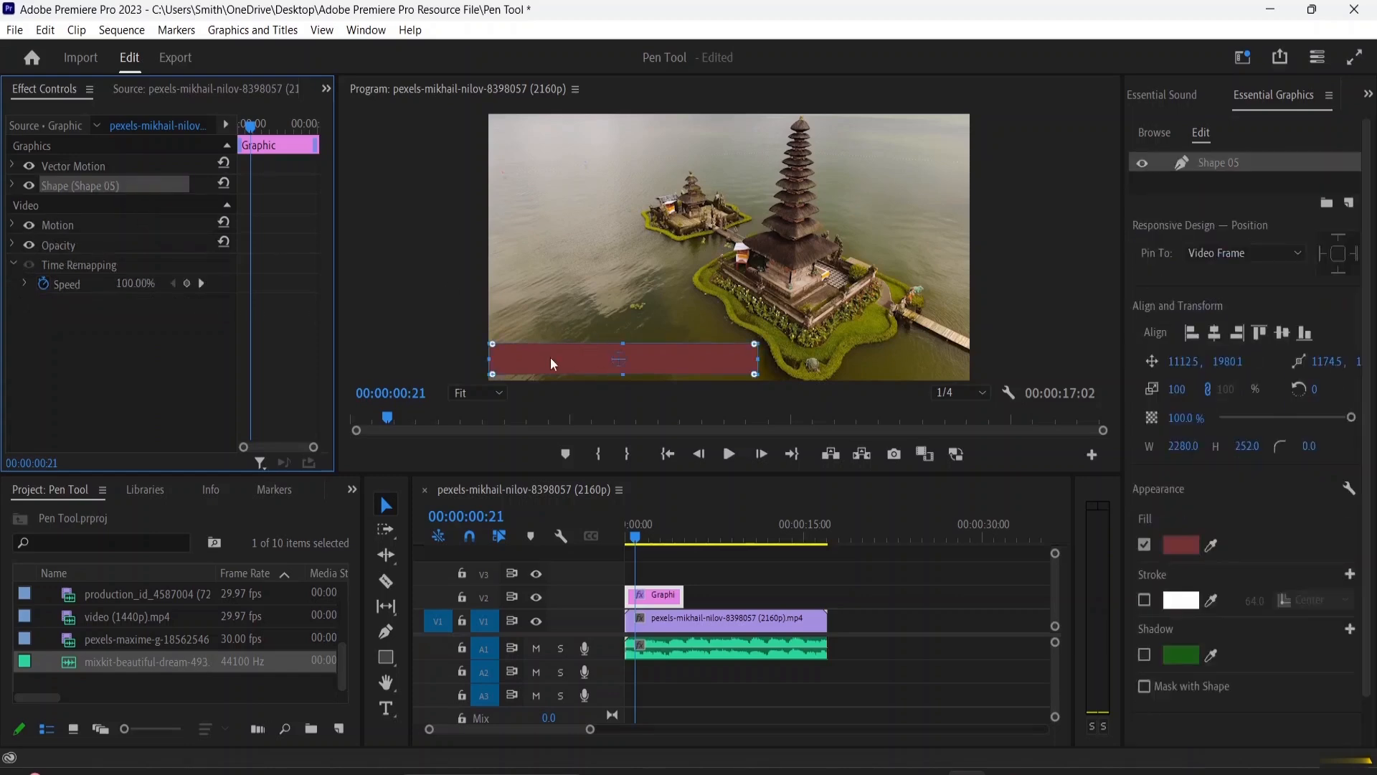
Try fill colours sampled from the video on the rectangle, ending with the tan of the wooden walkway.
click(13, 185)
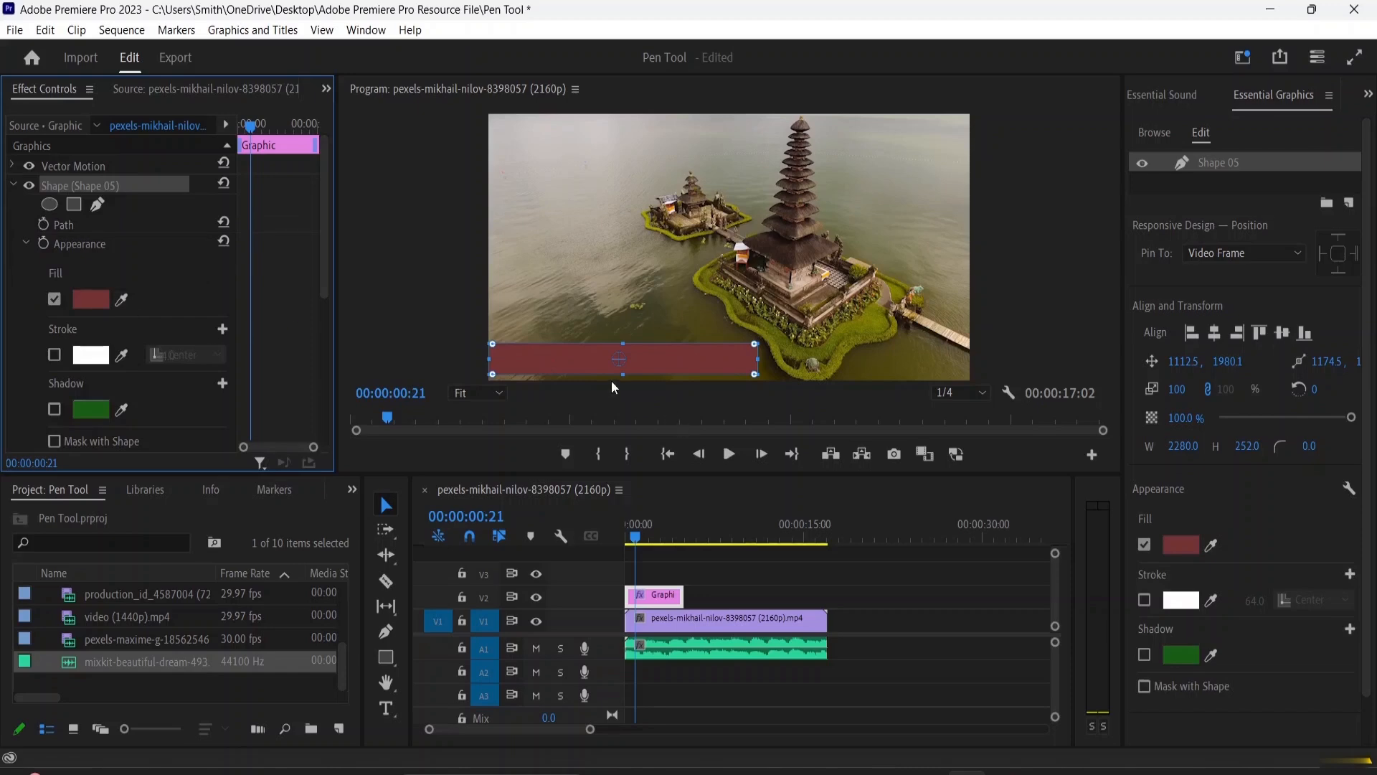
click(82, 304)
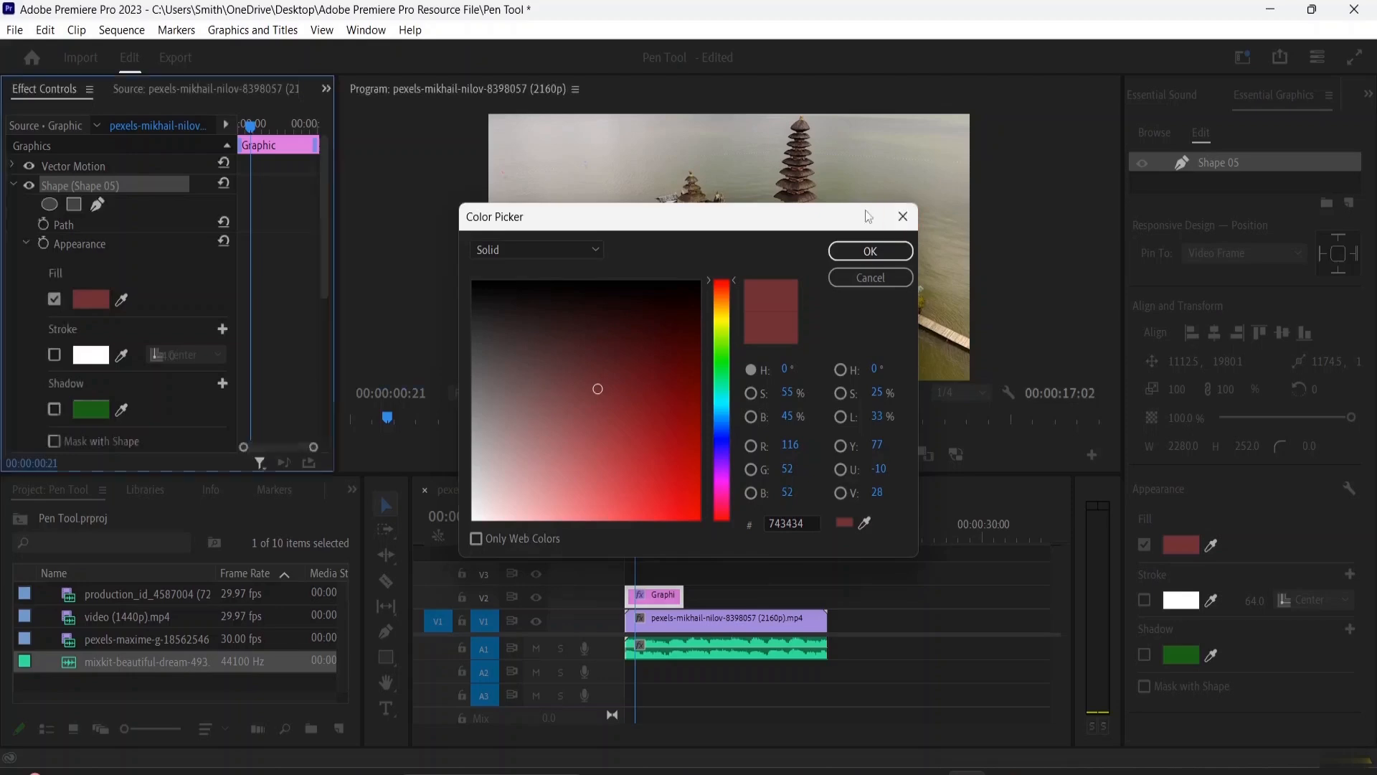
click(902, 216)
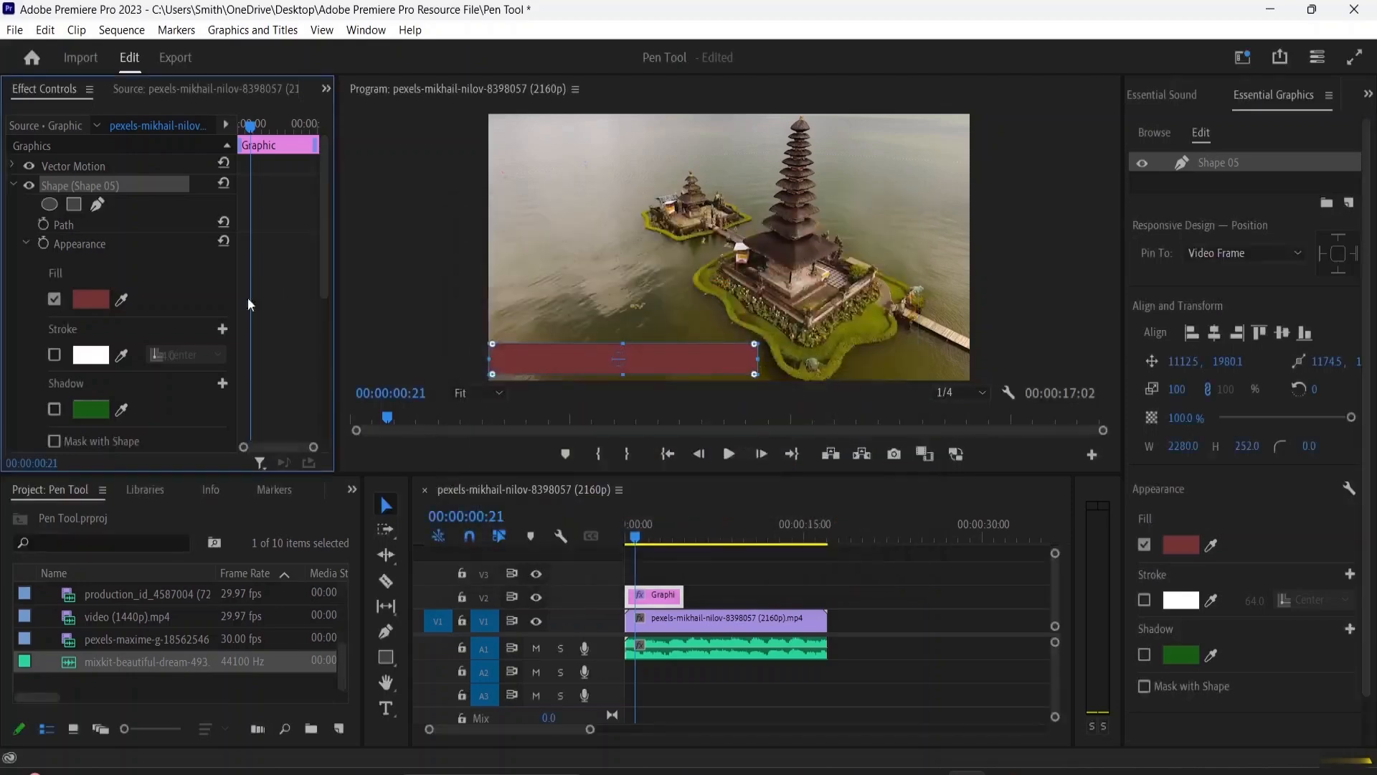
click(127, 299)
click(872, 322)
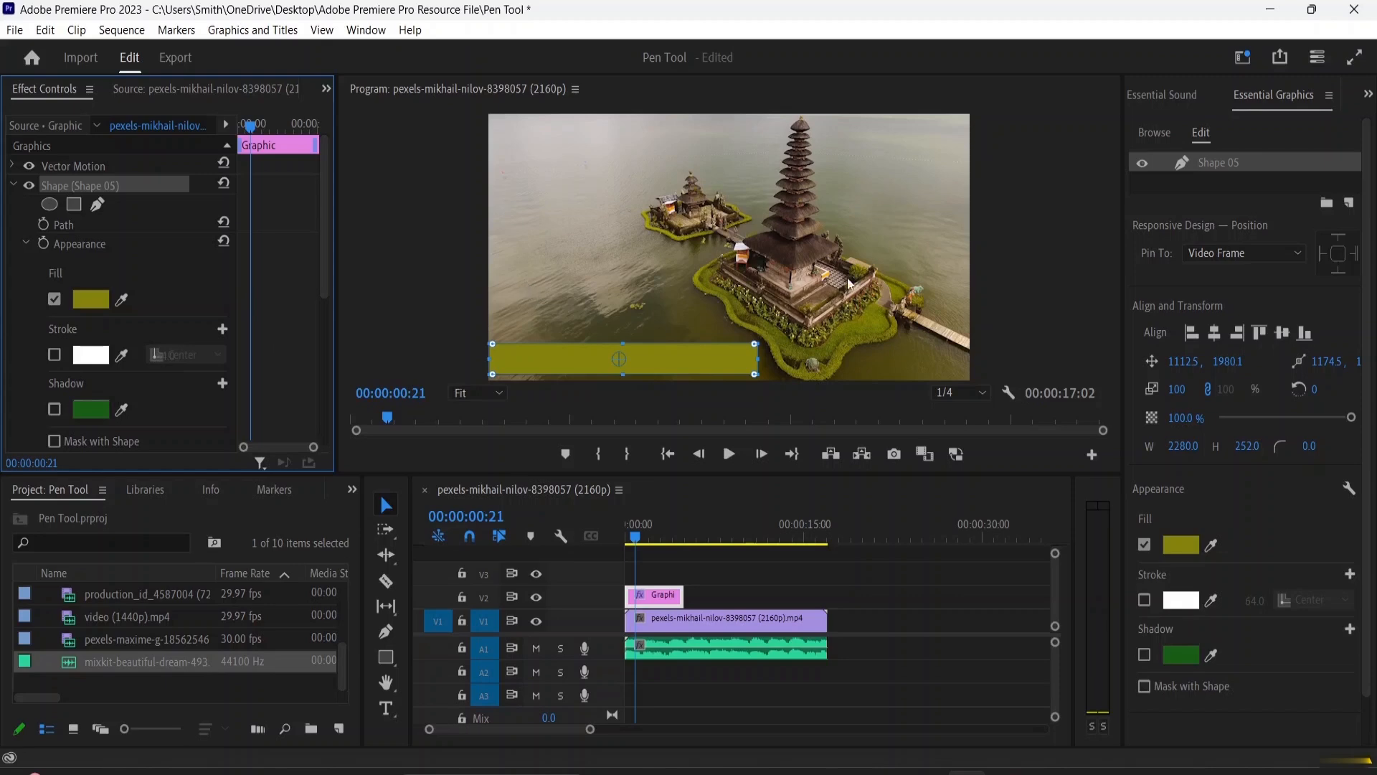
click(122, 299)
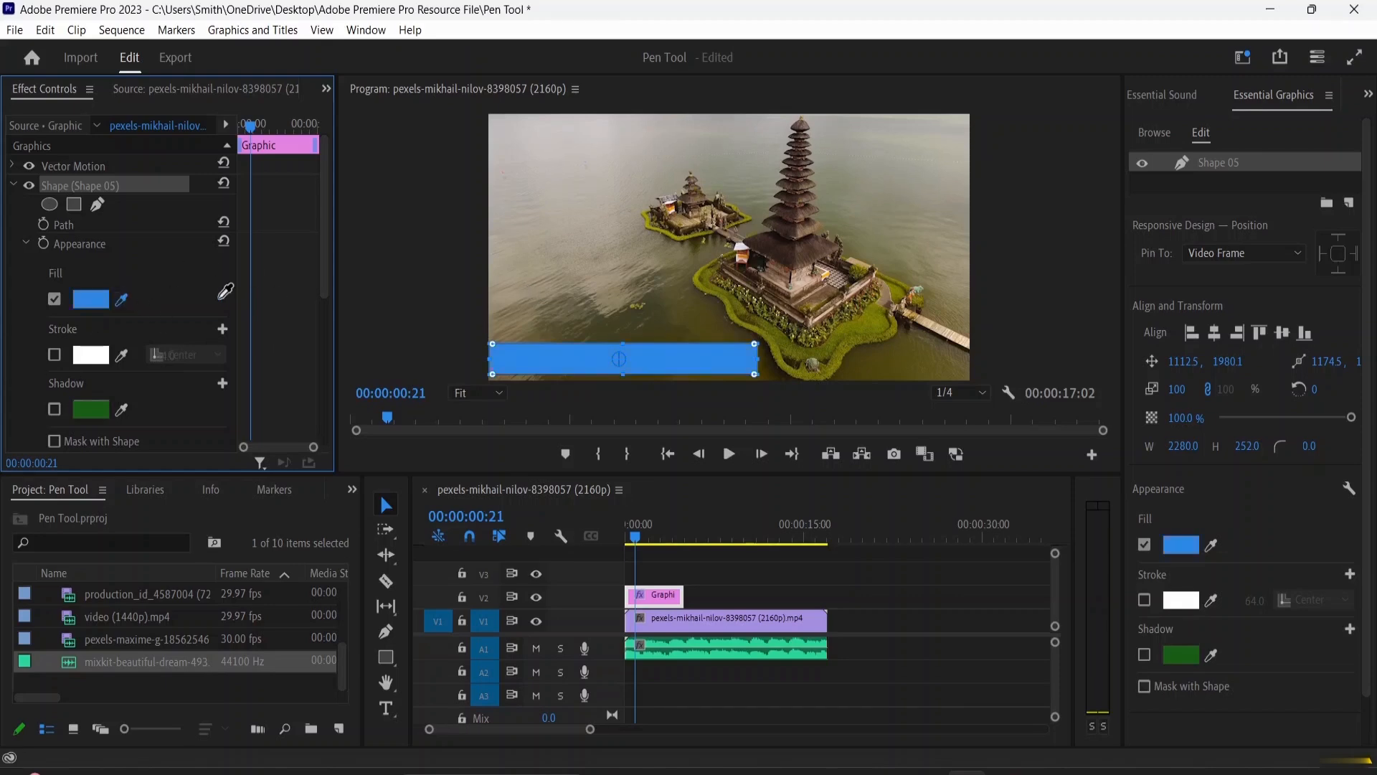
click(801, 129)
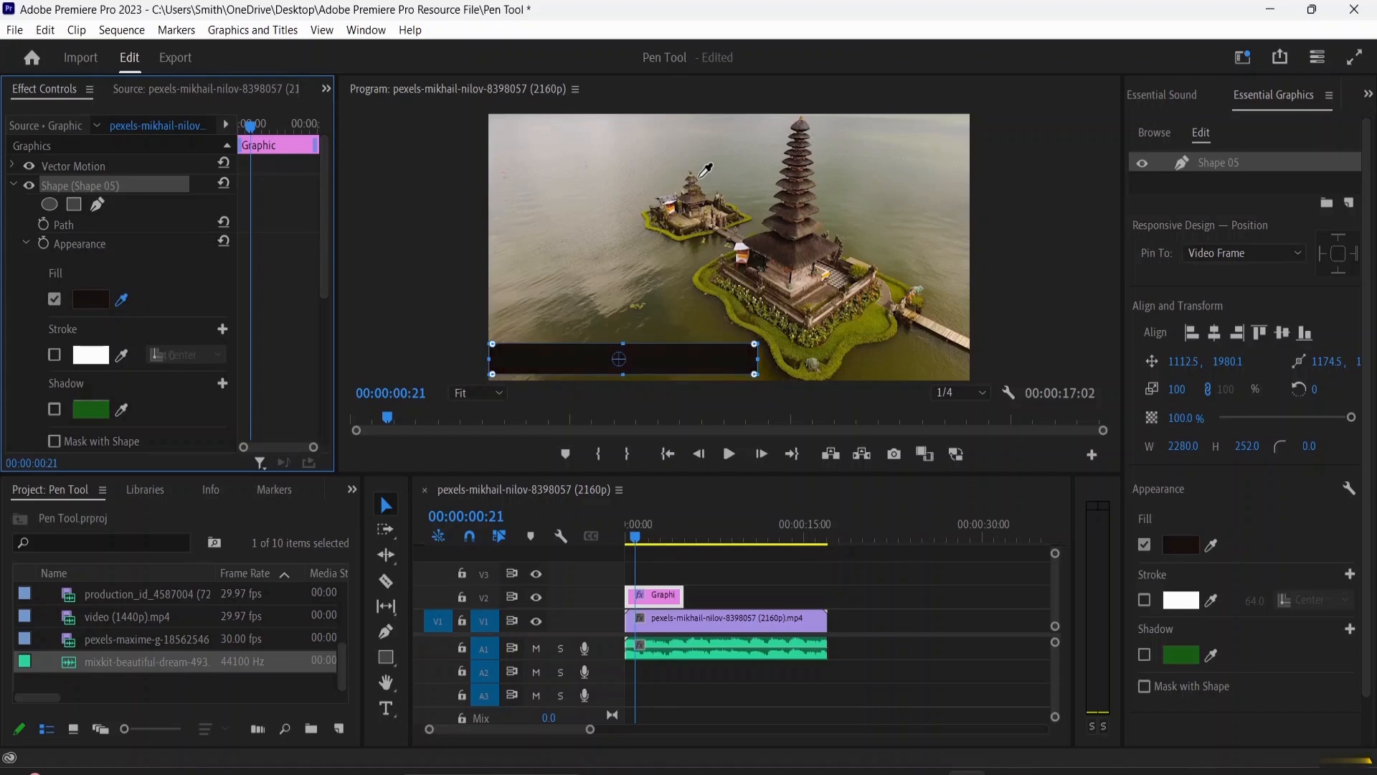
click(740, 251)
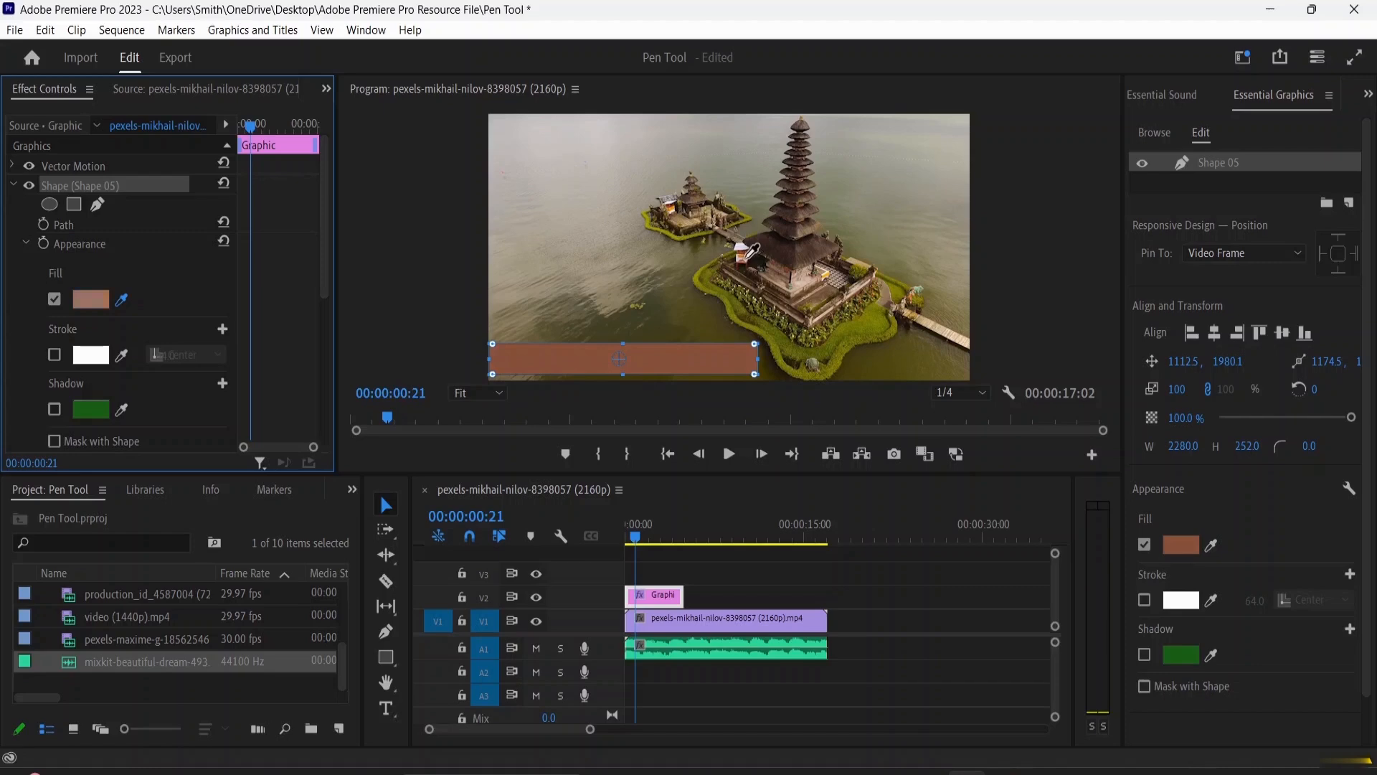
click(943, 324)
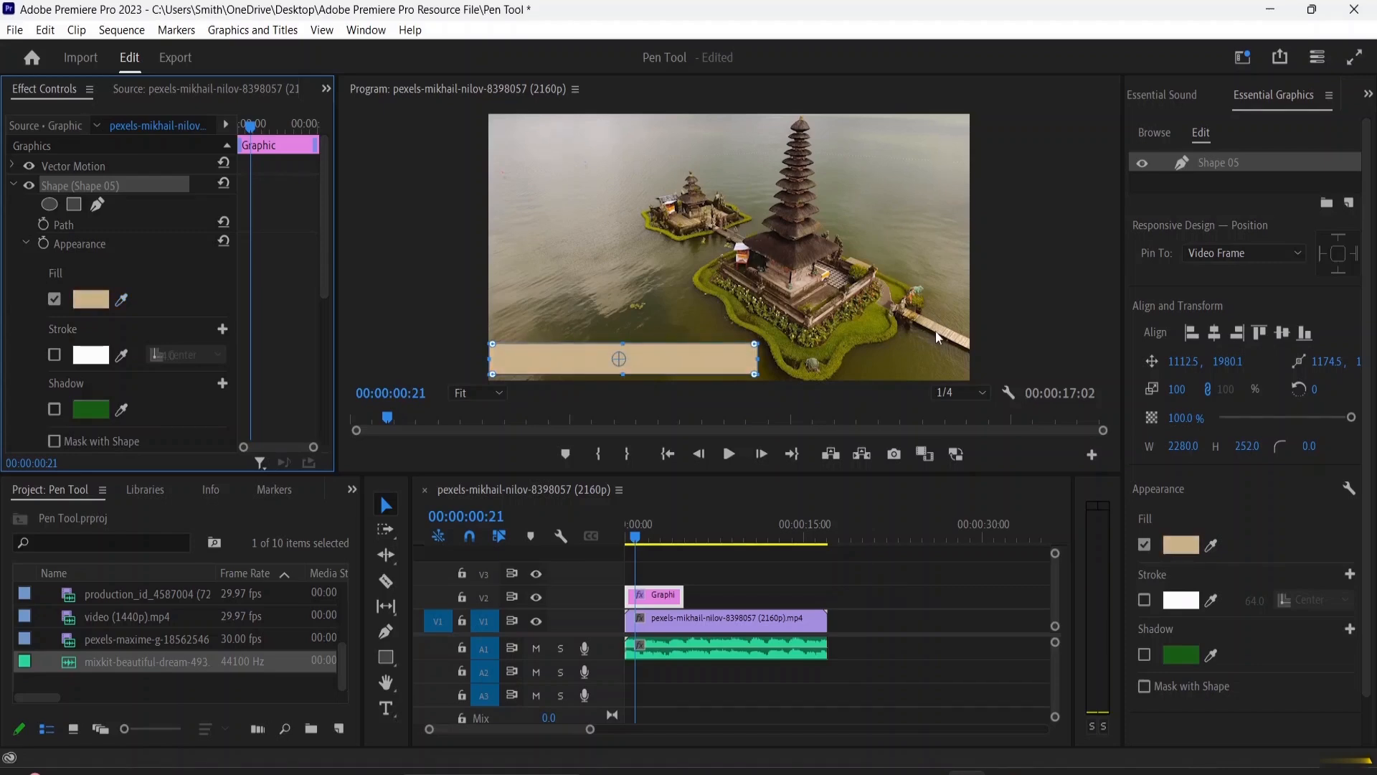
Enable keyframing of the rectangle's Appearance at the start of the clip, 00:00:00:00.
scroll(106, 333, down, 5)
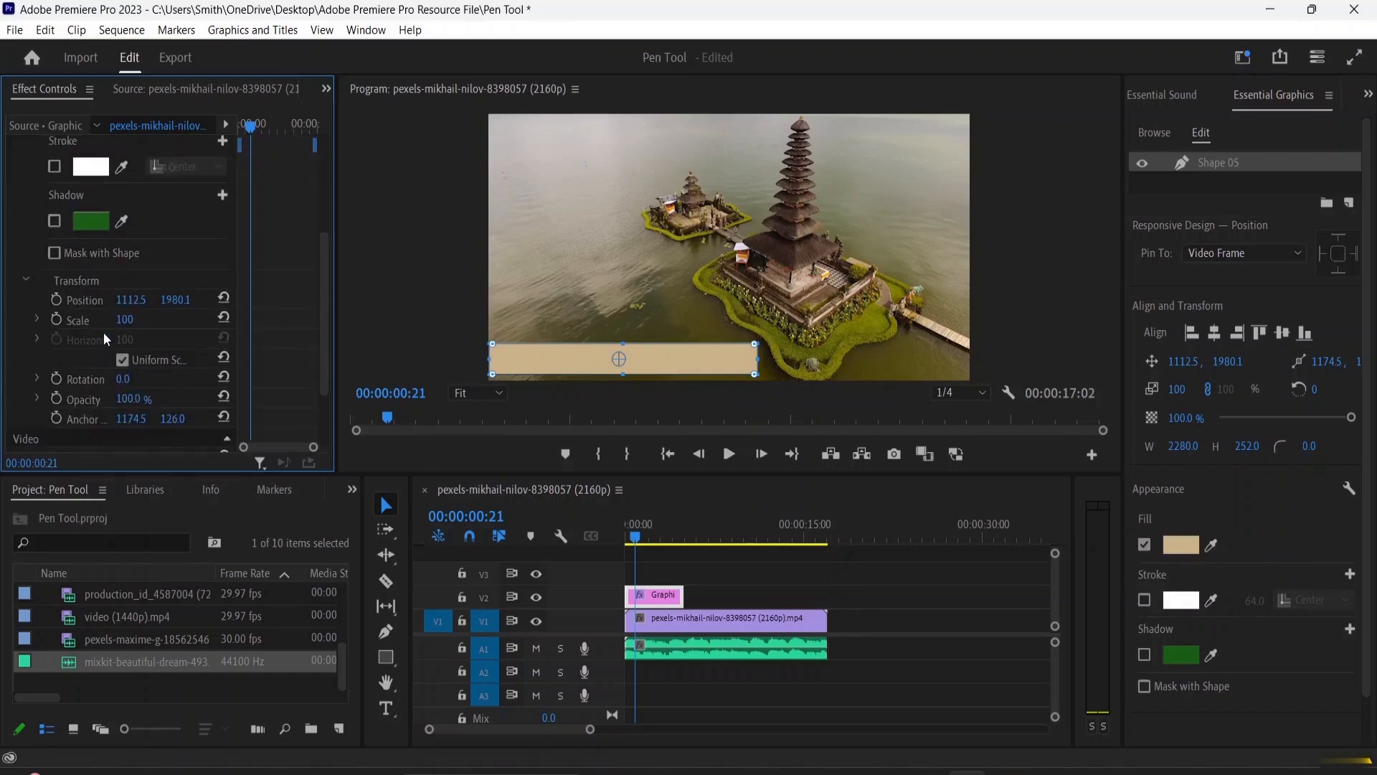
scroll(105, 333, up, 5)
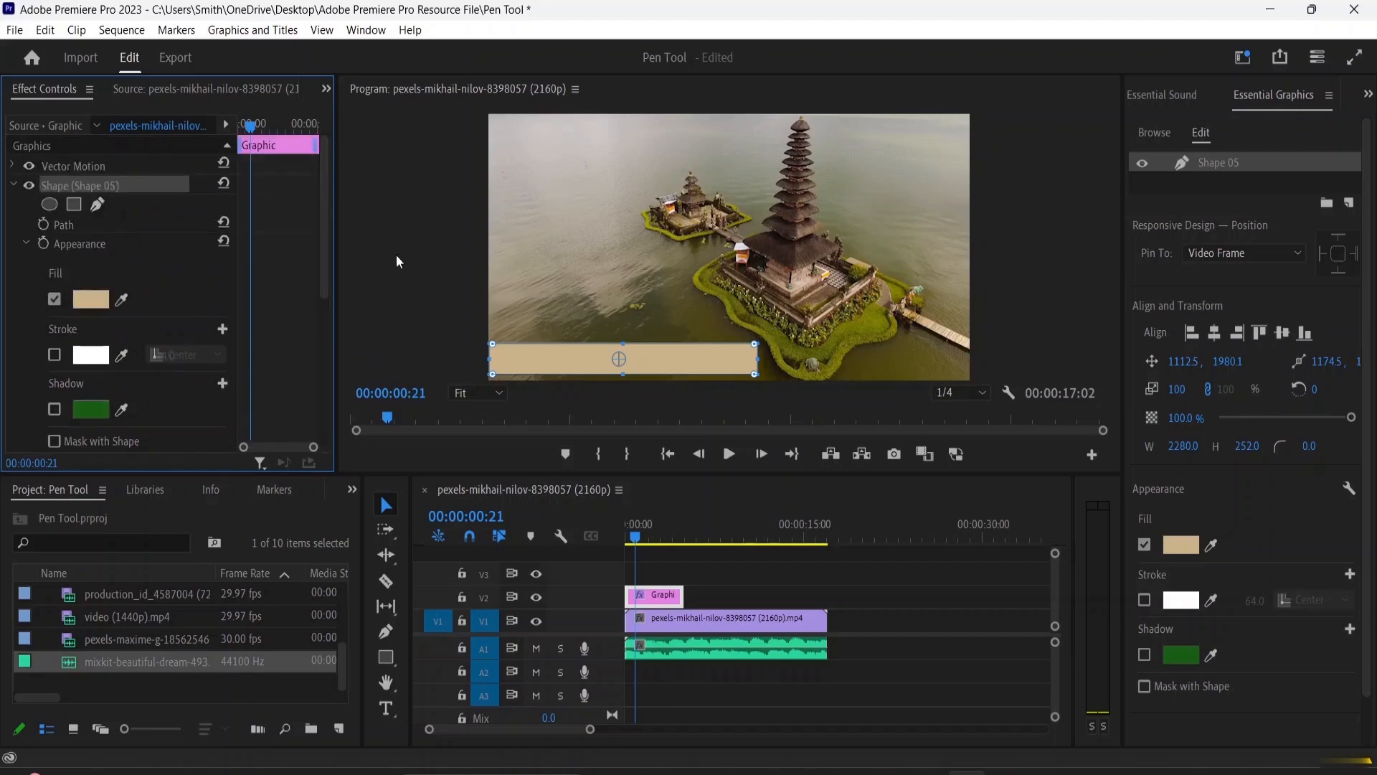
drag(635, 536, 609, 537)
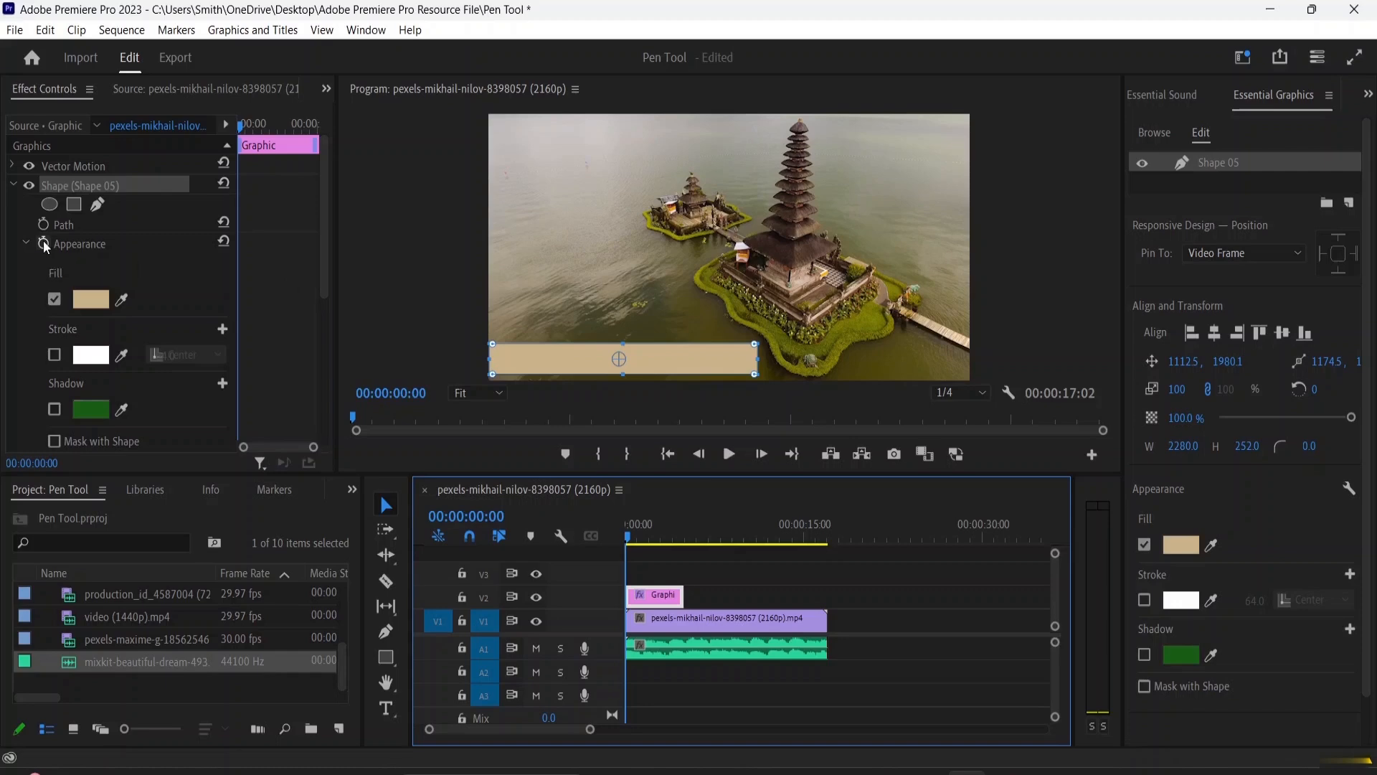
click(93, 244)
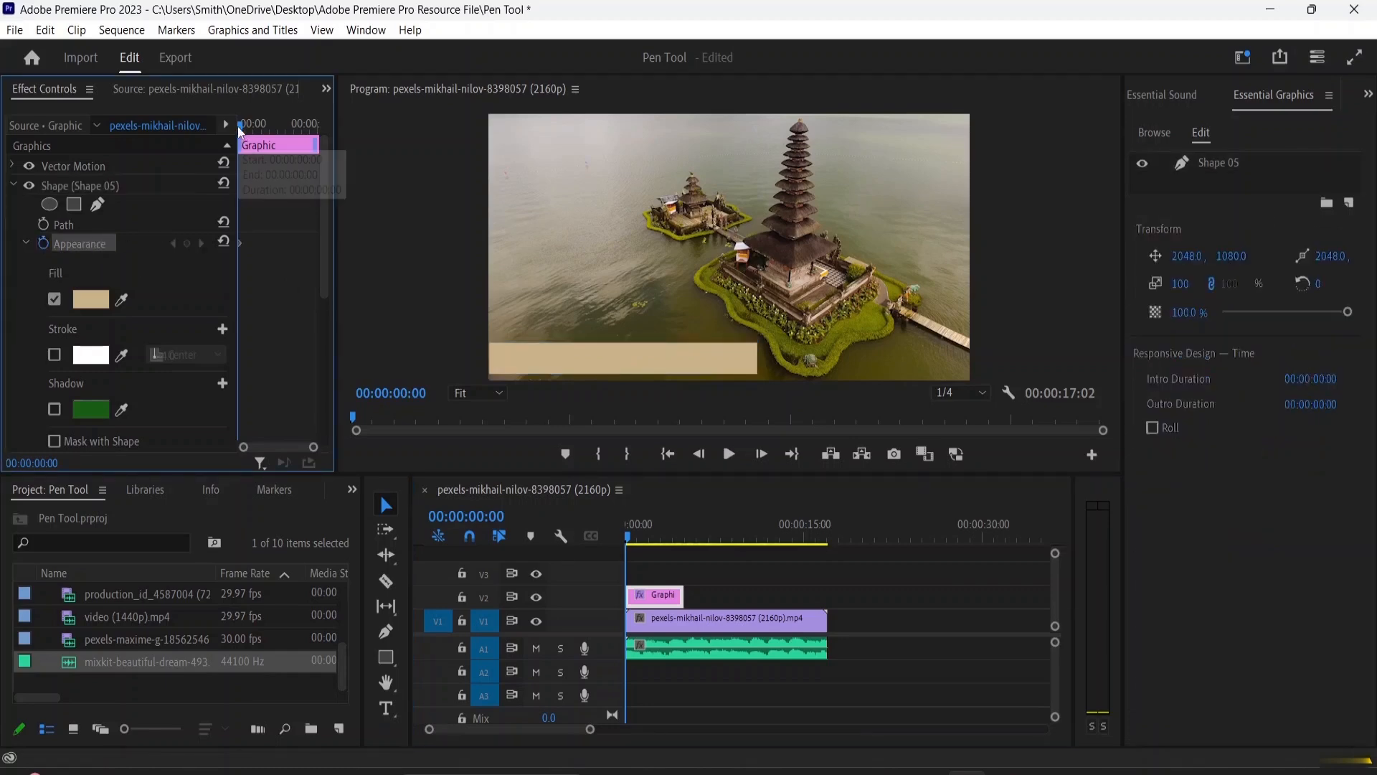
Set the rectangle's fill to dark brown 170F01 at 00:00:02:20 to add a second Appearance keyframe.
drag(241, 134, 282, 139)
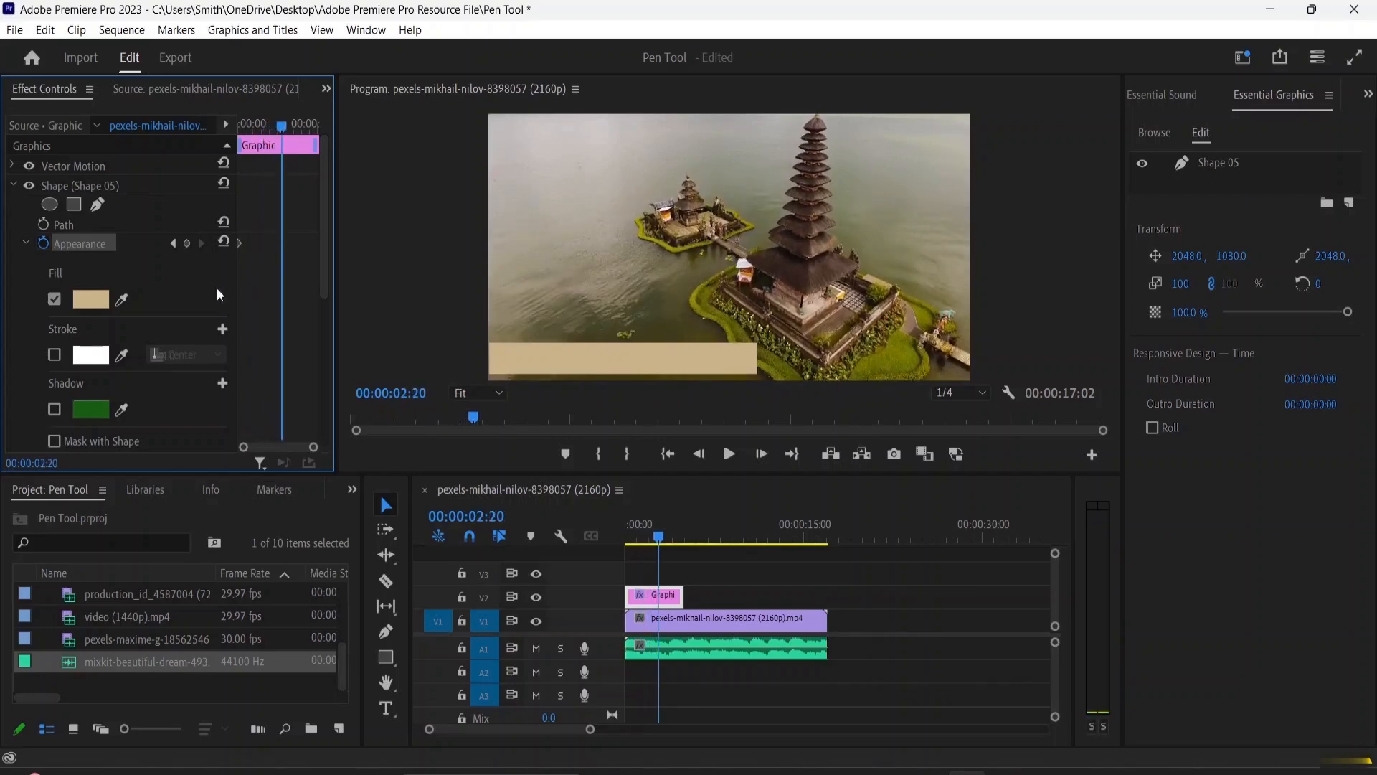
click(103, 305)
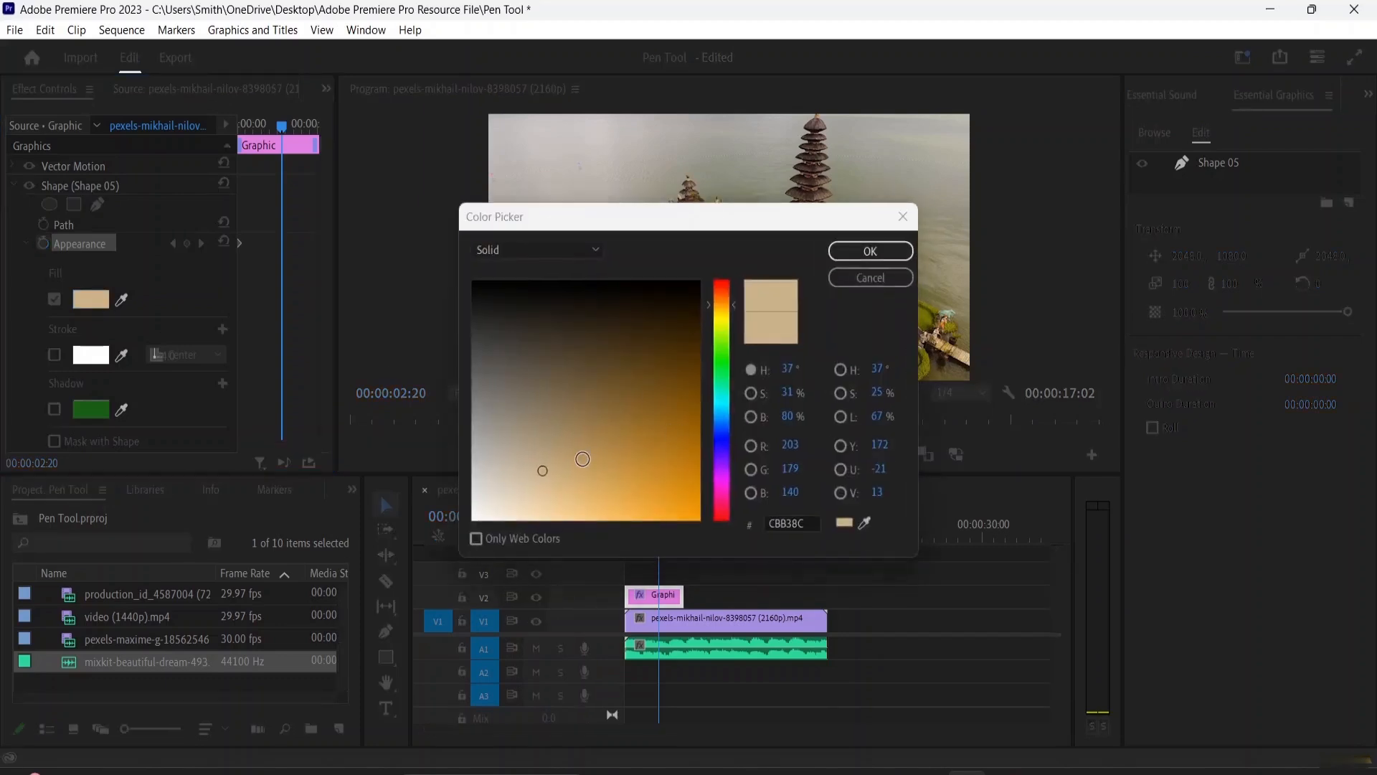
mouse_move(541, 470)
mouse_down()
mouse_move(646, 329)
mouse_move(680, 326)
mouse_move(693, 301)
mouse_up()
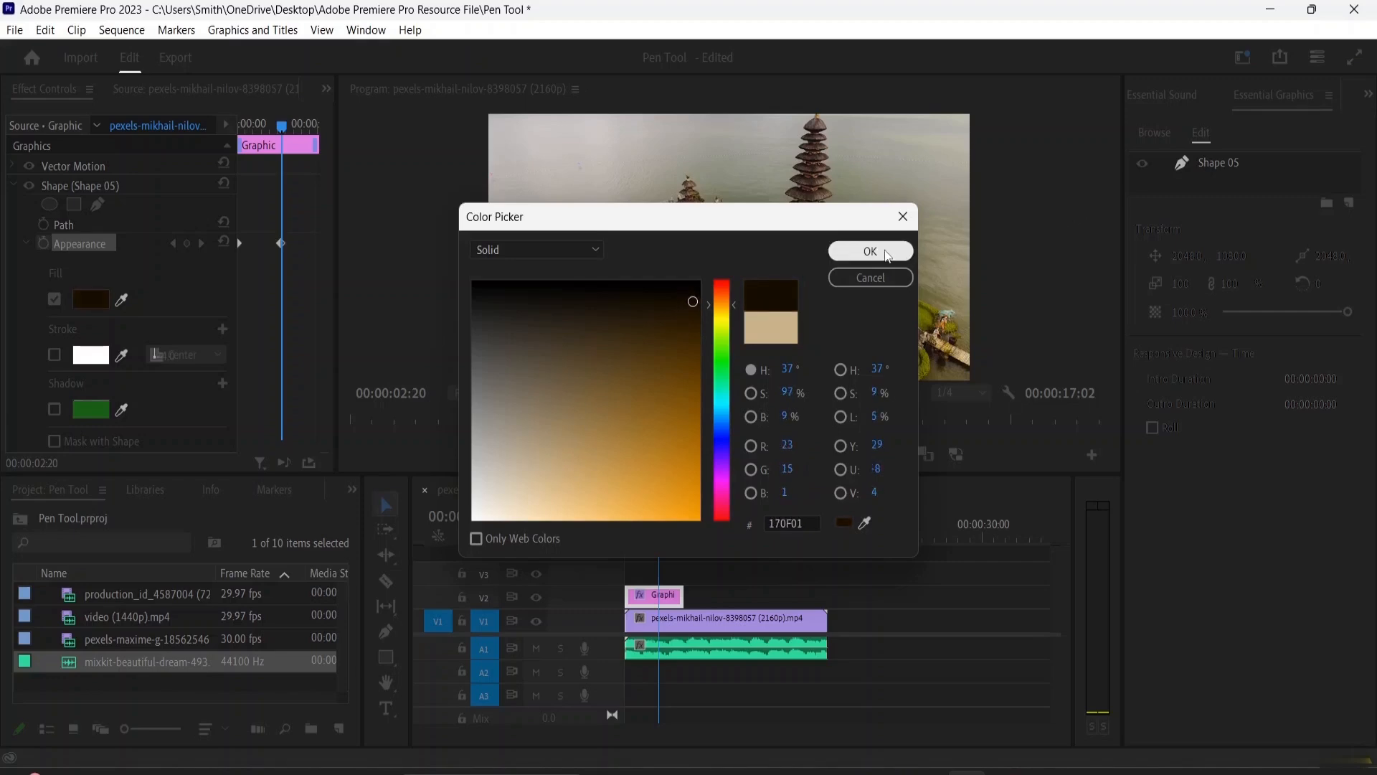
click(887, 256)
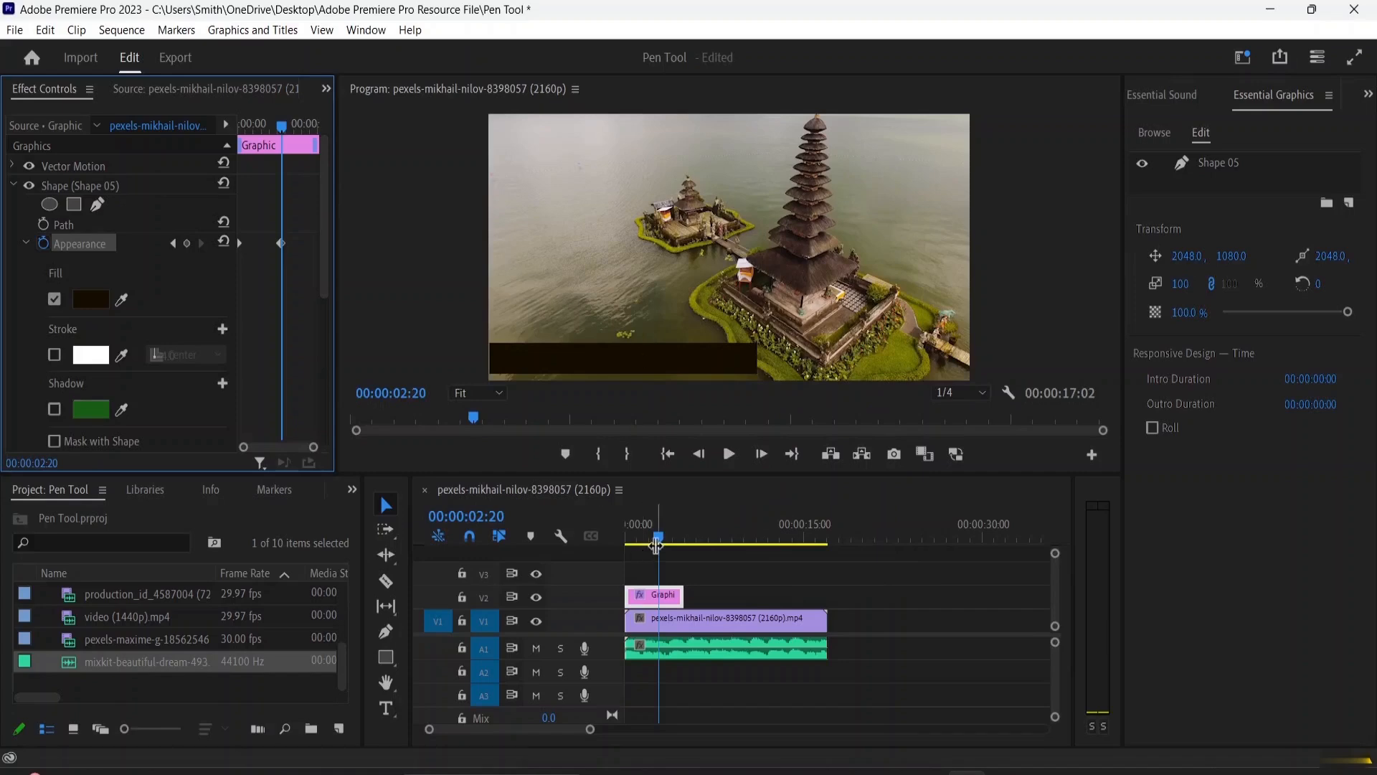
Play the sequence from the beginning to review the rectangle's fill colour animation.
drag(658, 537, 571, 523)
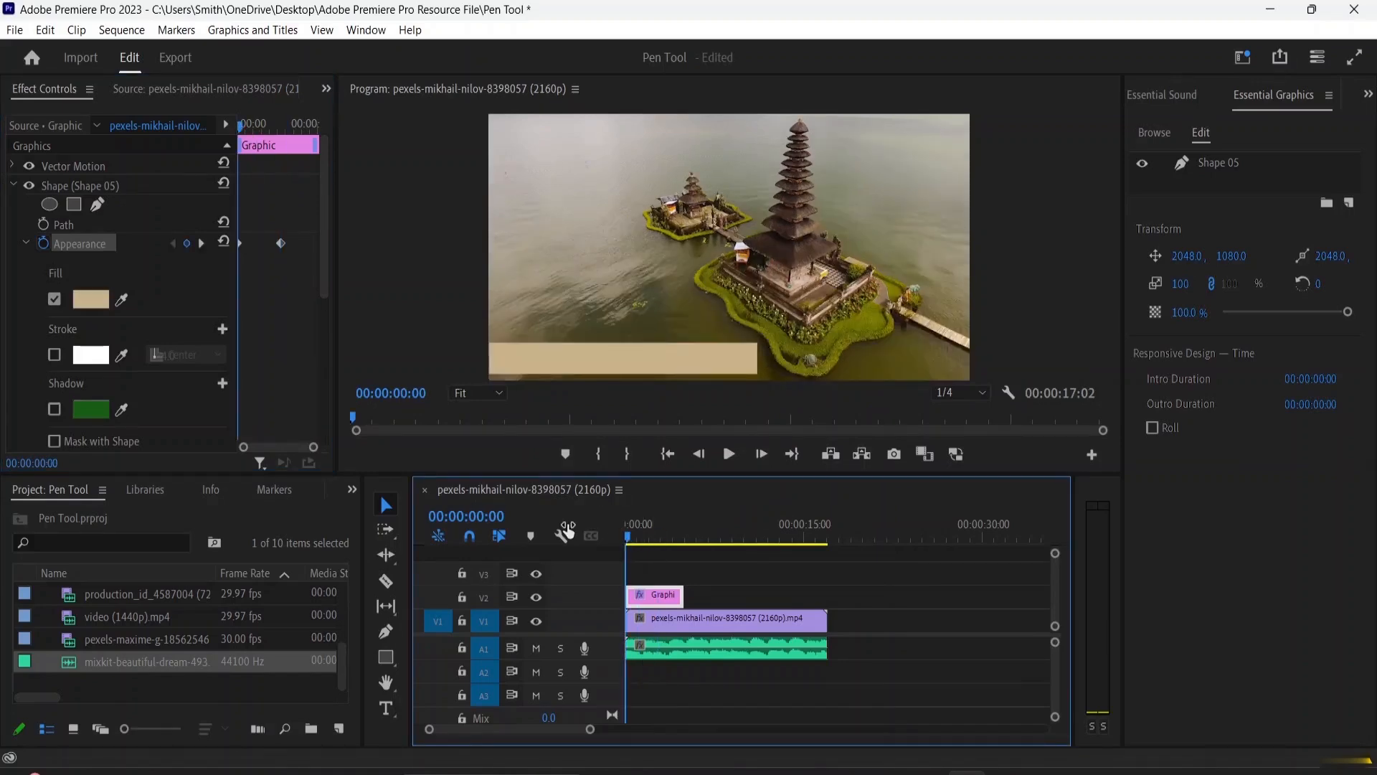
key(space)
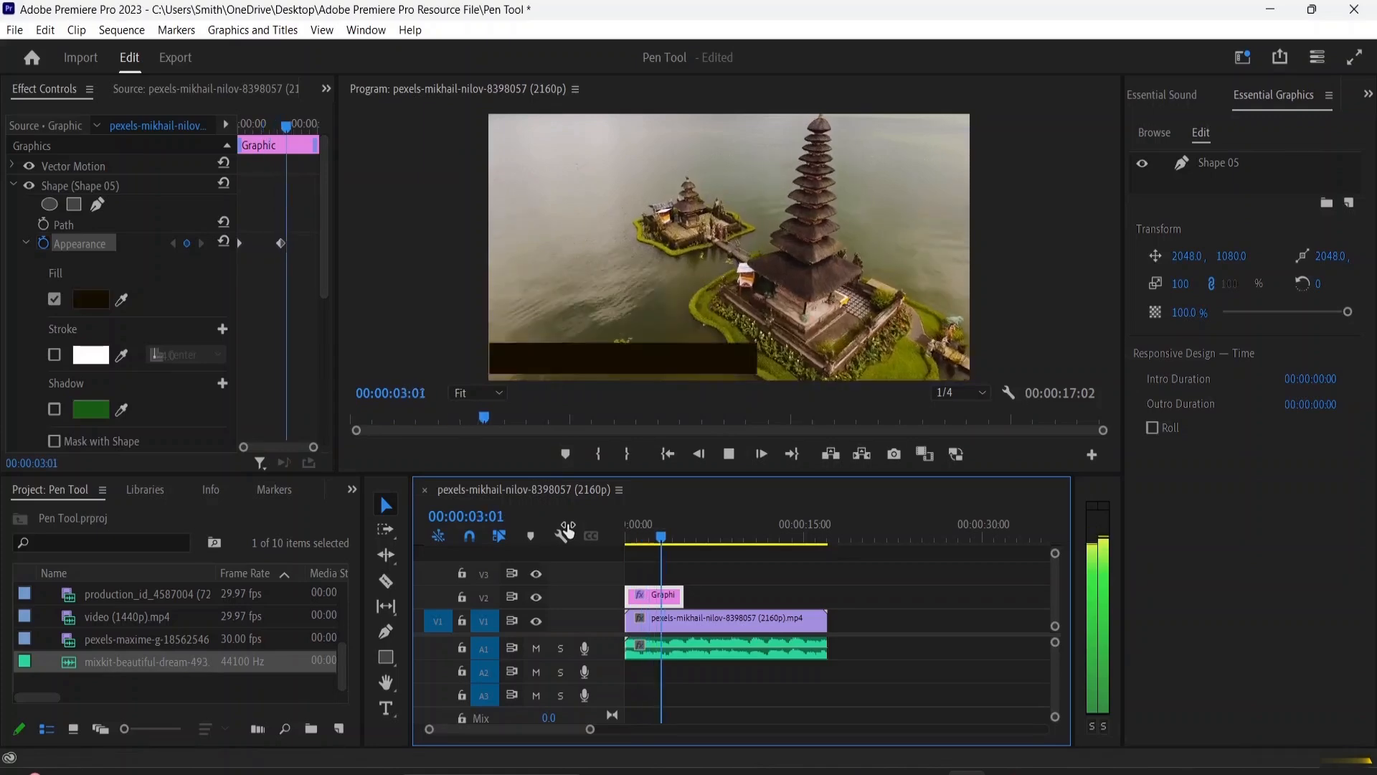
key(space)
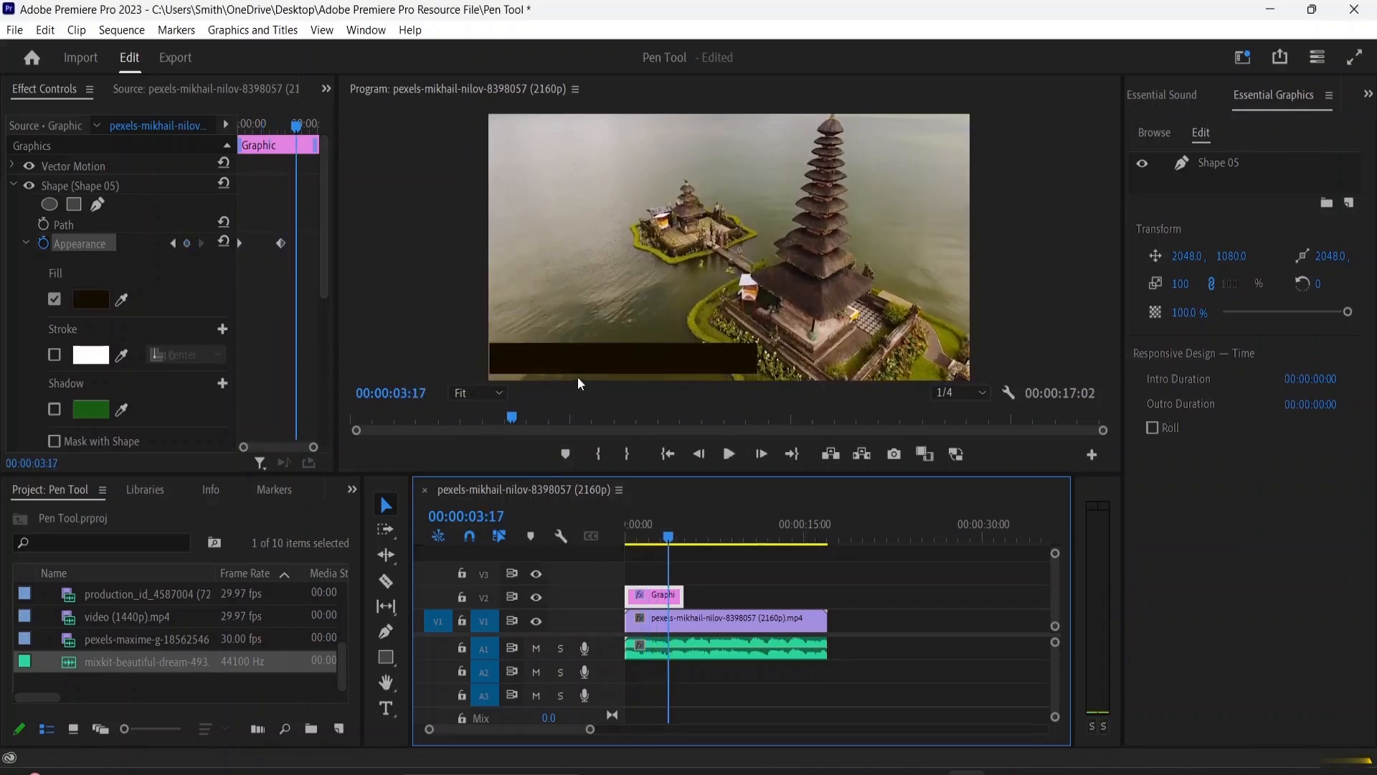
Draw a perfect square about 993 by 993 in the upper-left part of the video frame.
click(392, 657)
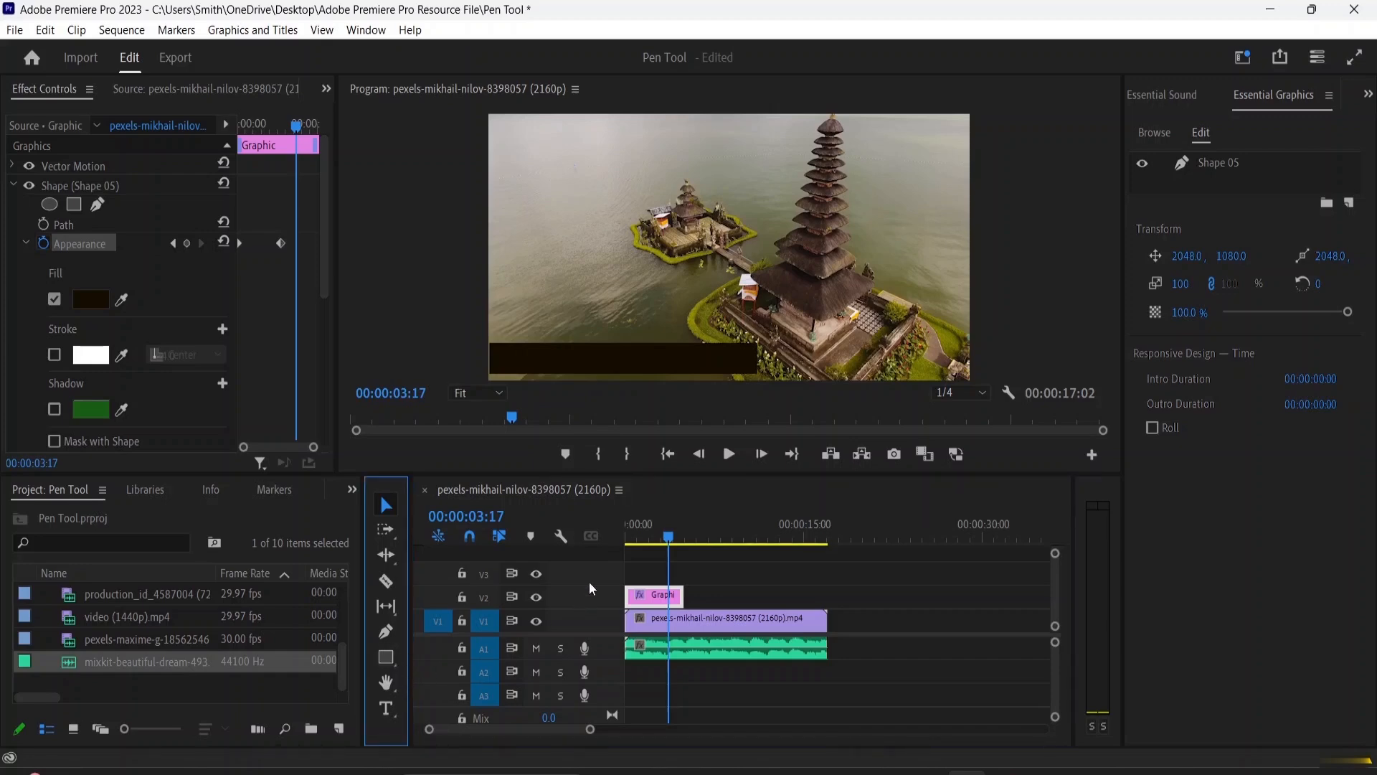
click(389, 660)
mouse_move(506, 142)
mouse_down()
mouse_move(617, 259)
mouse_move(594, 264)
mouse_up()
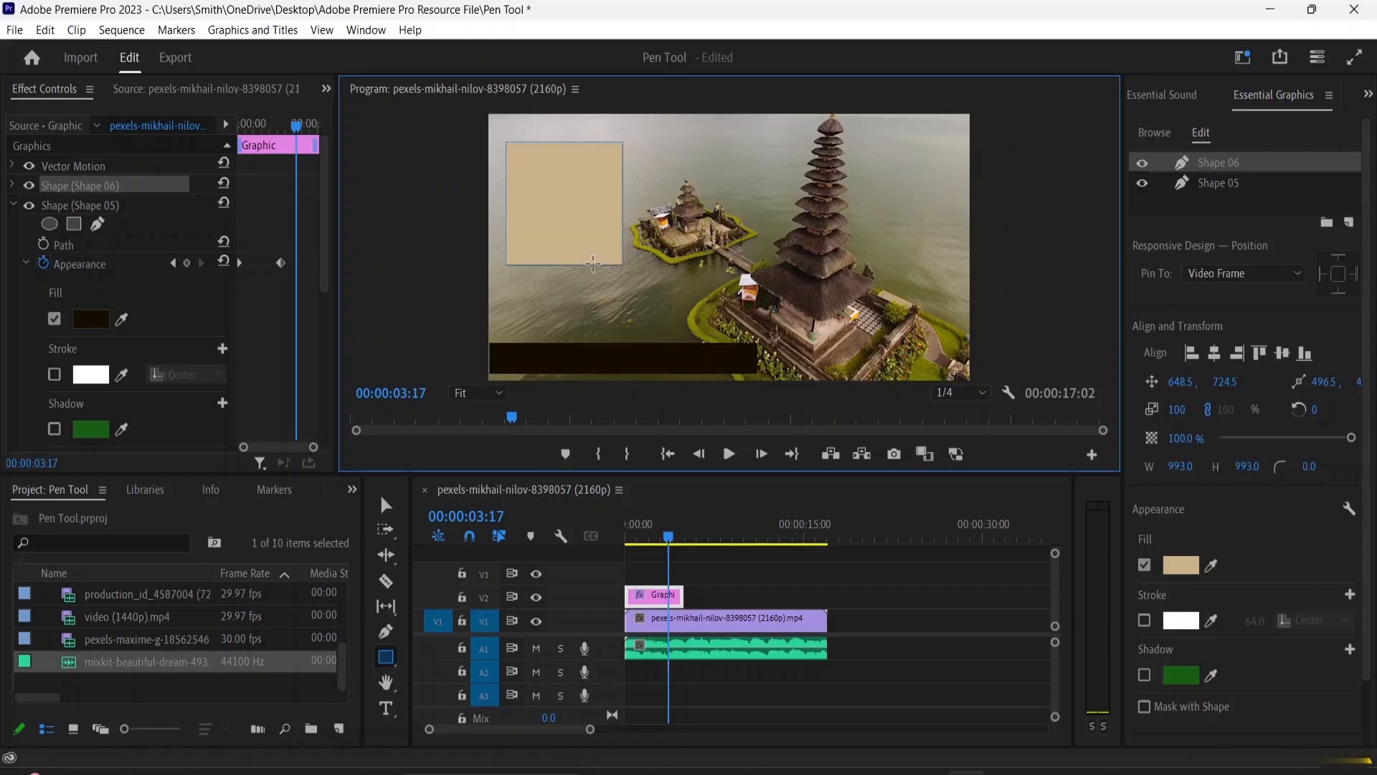
click(388, 660)
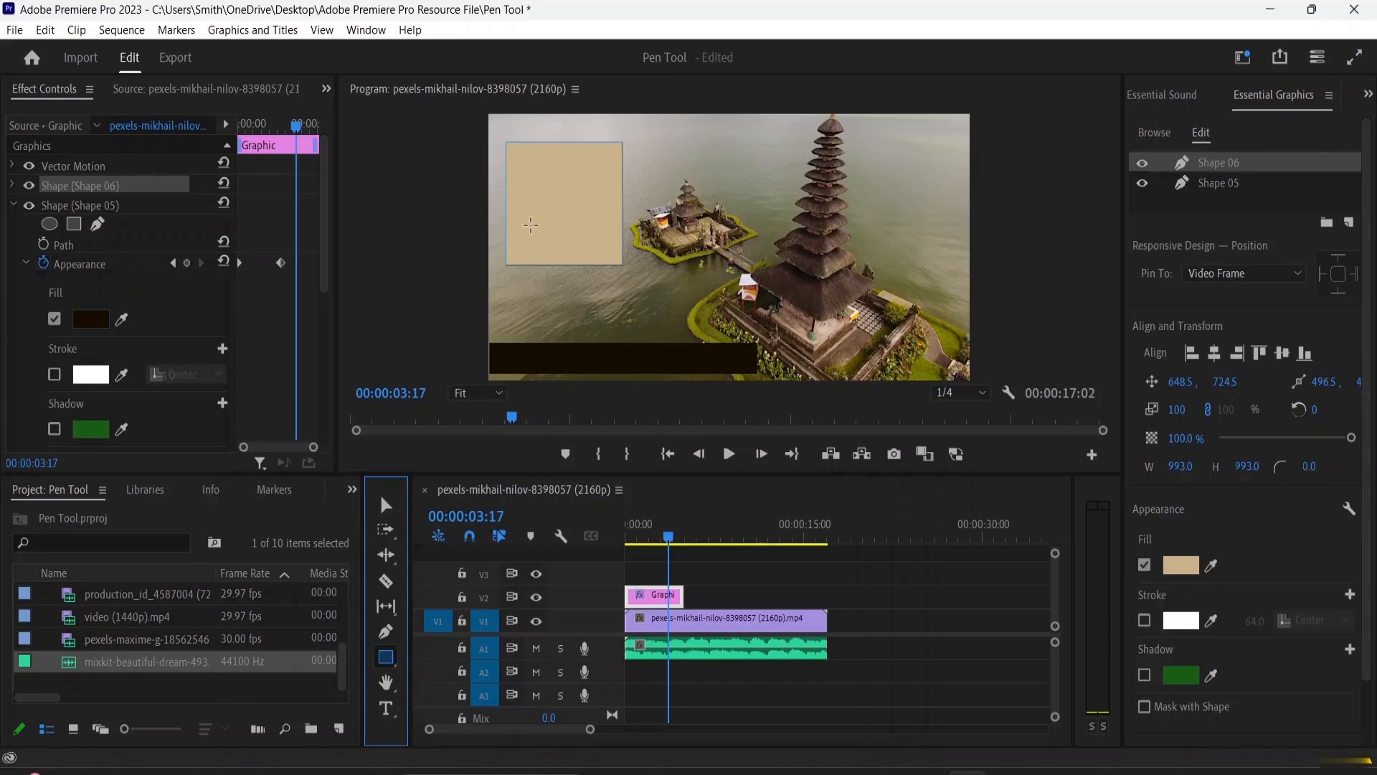
Select the square in the upper-left part of the frame and delete it.
click(382, 510)
click(549, 238)
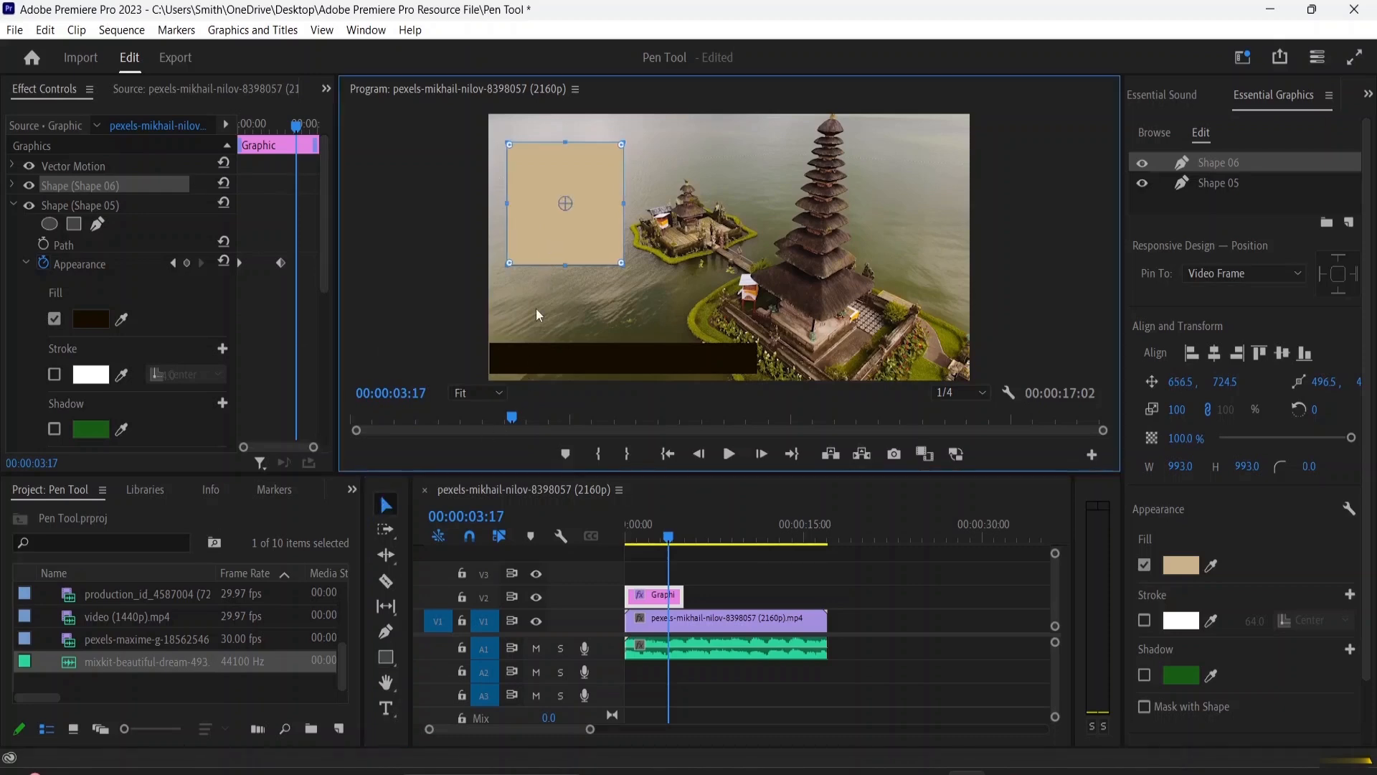
key(Delete)
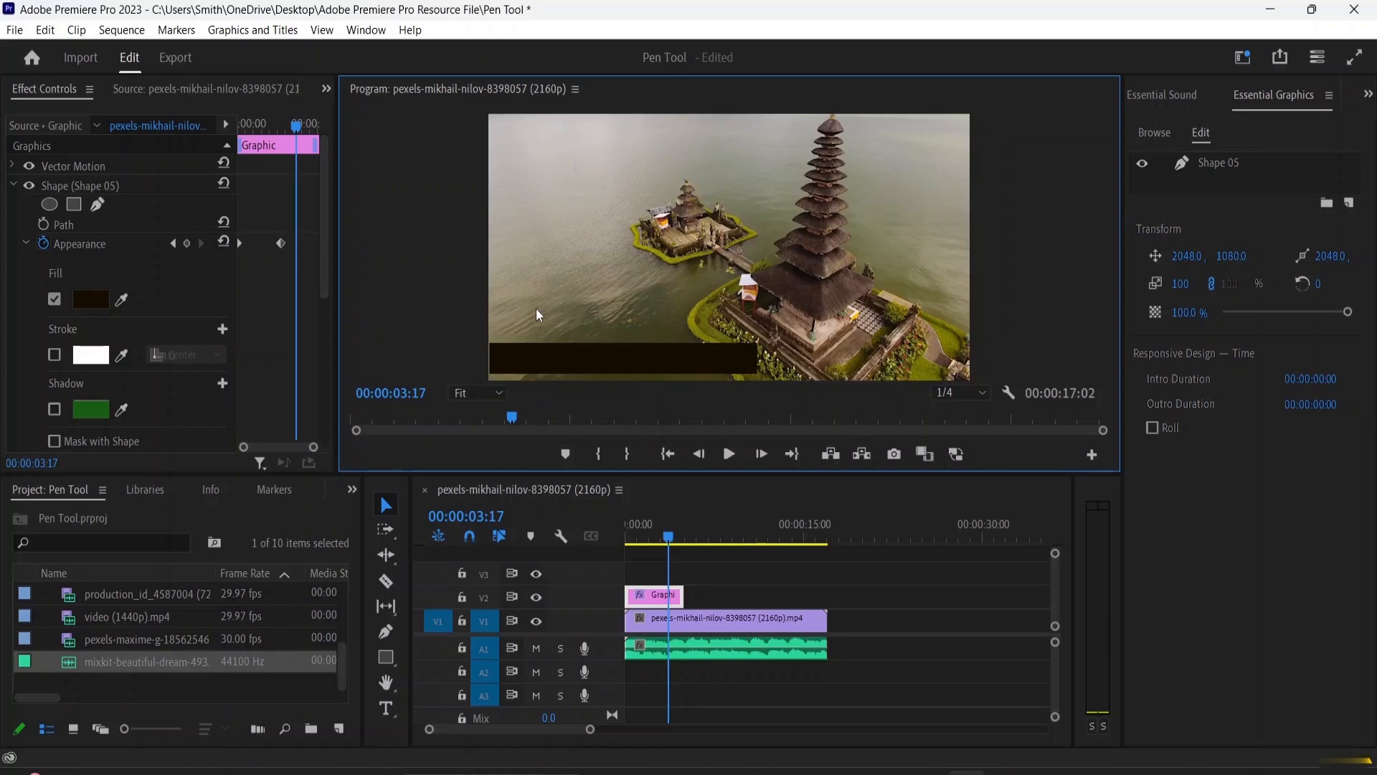
Move the dark rectangle slightly down and left to about 1097.5, 1988.1 and deselect it.
click(571, 368)
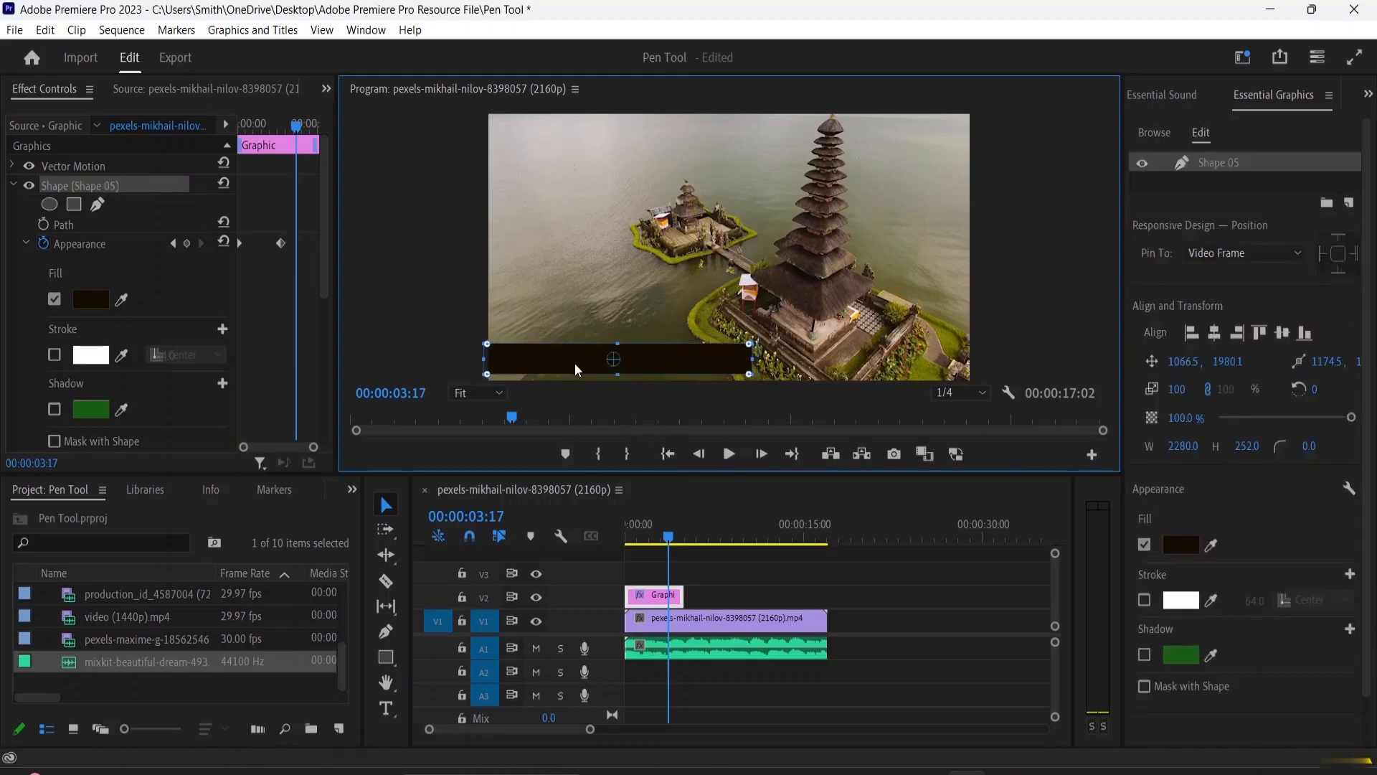
drag(575, 363, 577, 363)
click(553, 295)
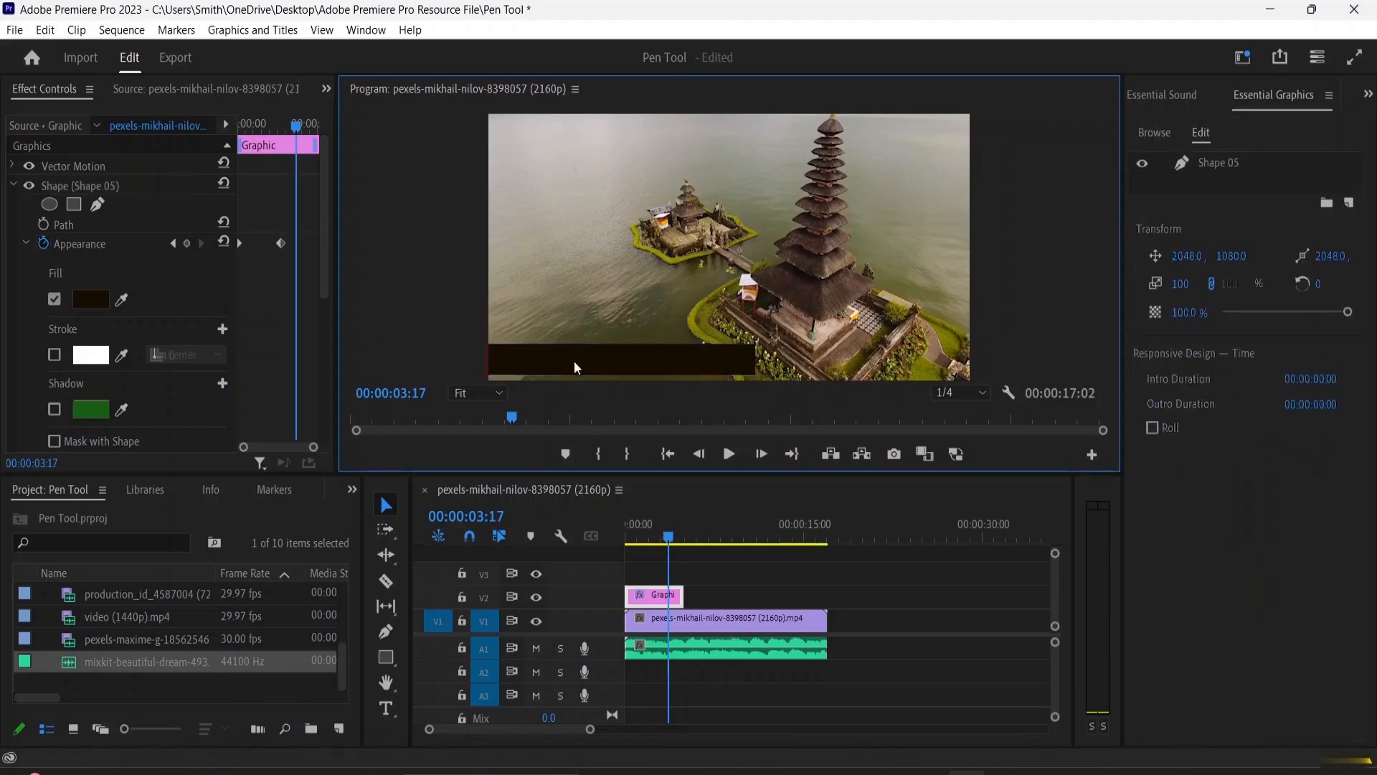
click(489, 358)
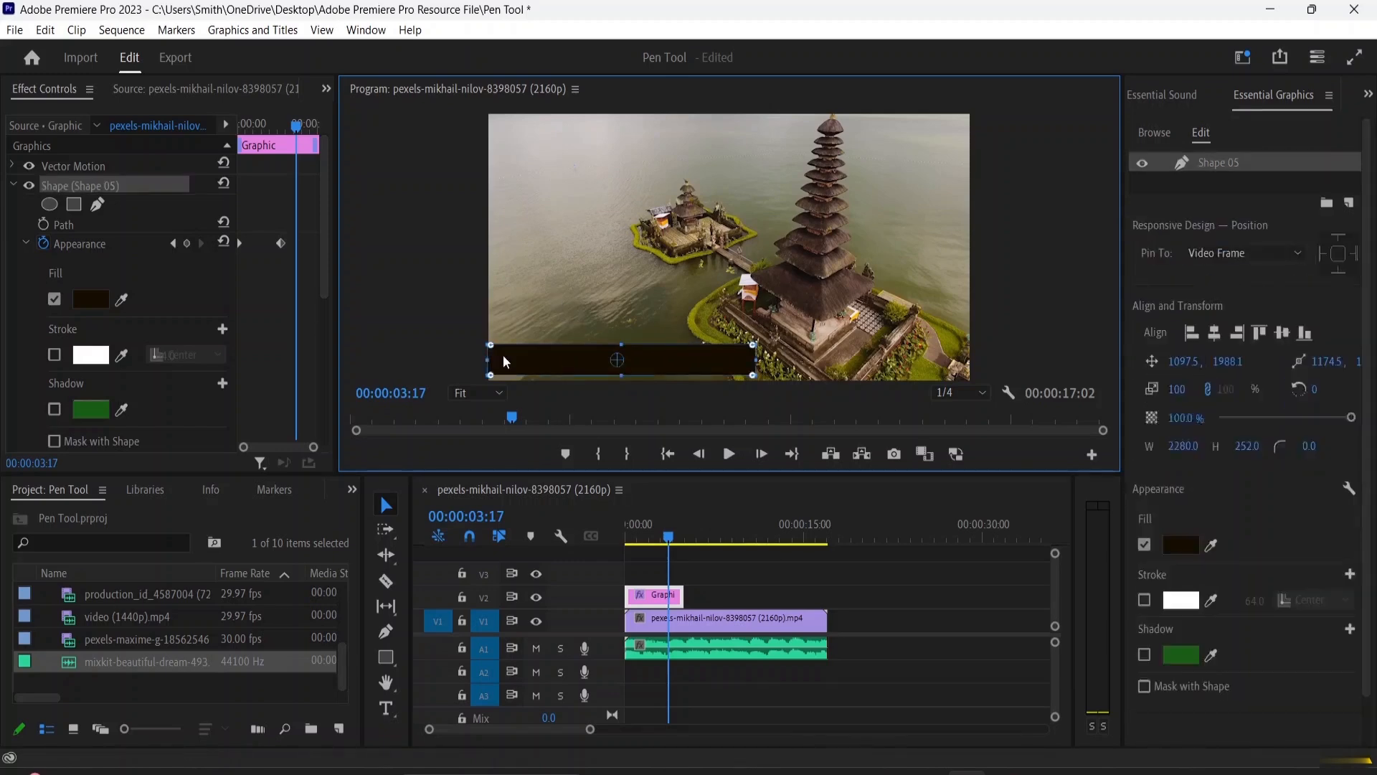
click(530, 320)
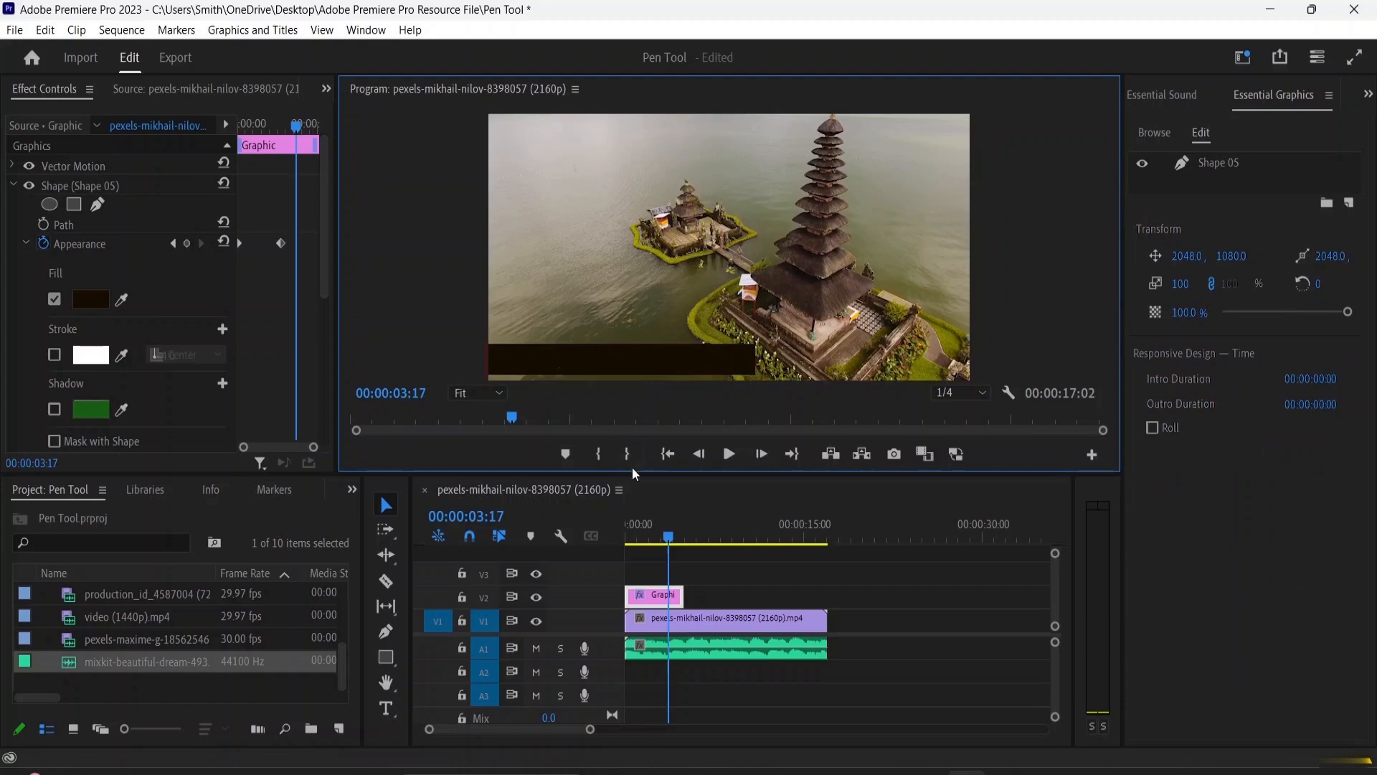
Play the sequence from the start again to check the colour change on the repositioned rectangle.
click(665, 415)
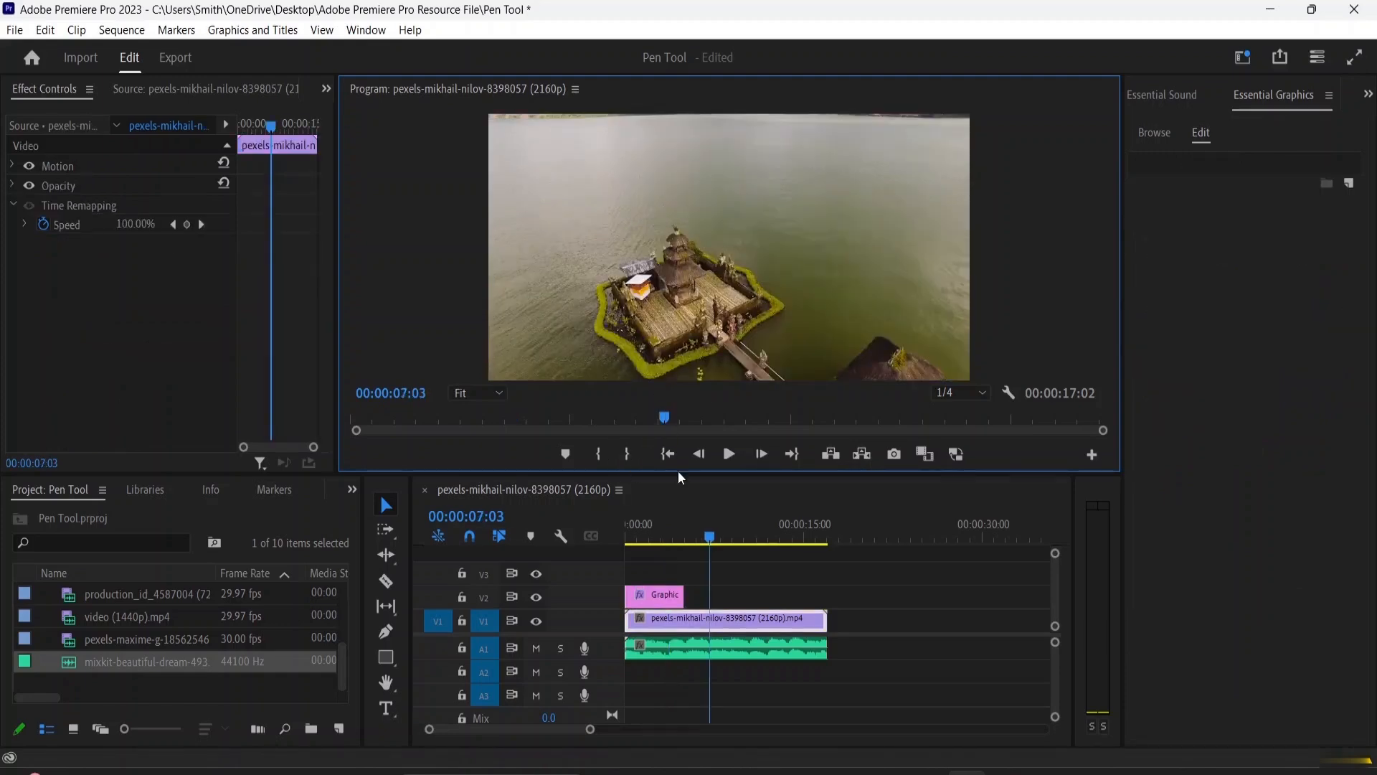
drag(710, 538, 560, 540)
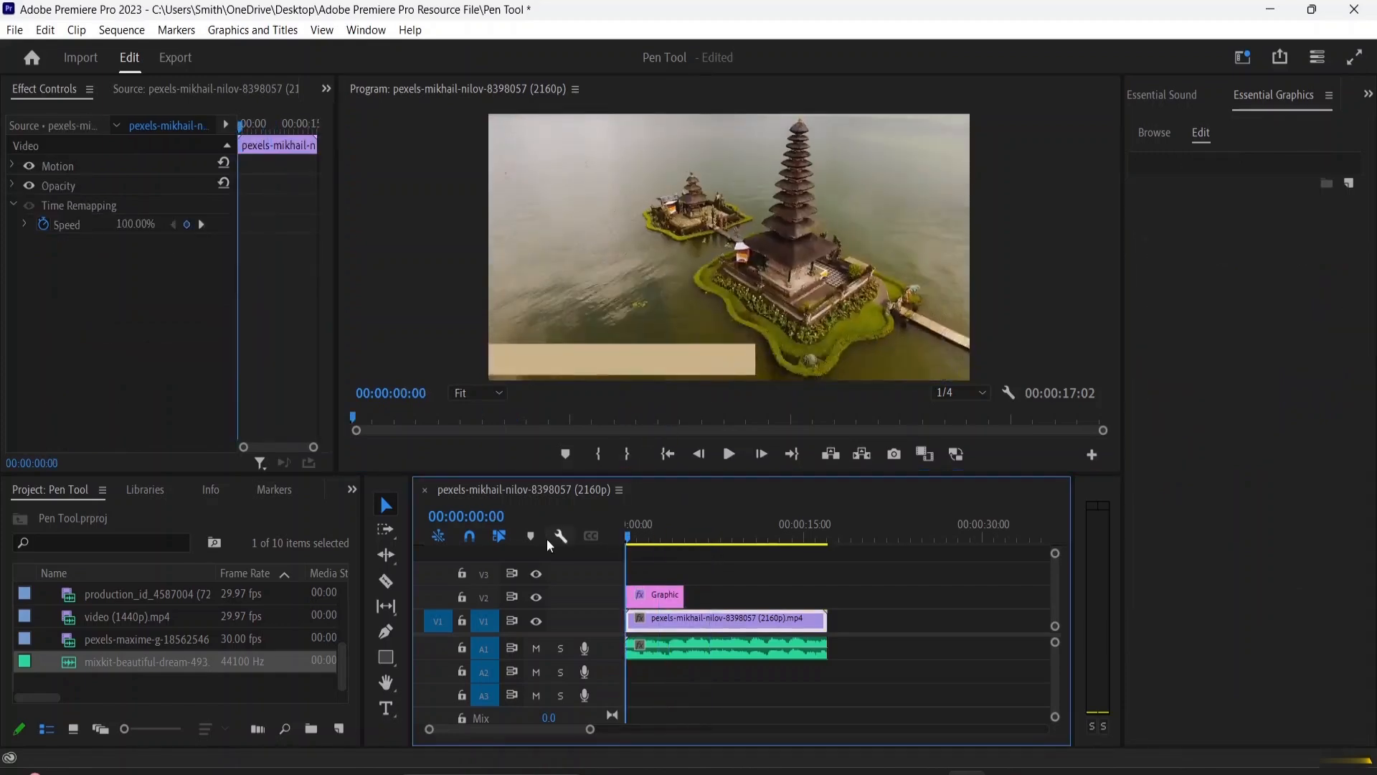
key(space)
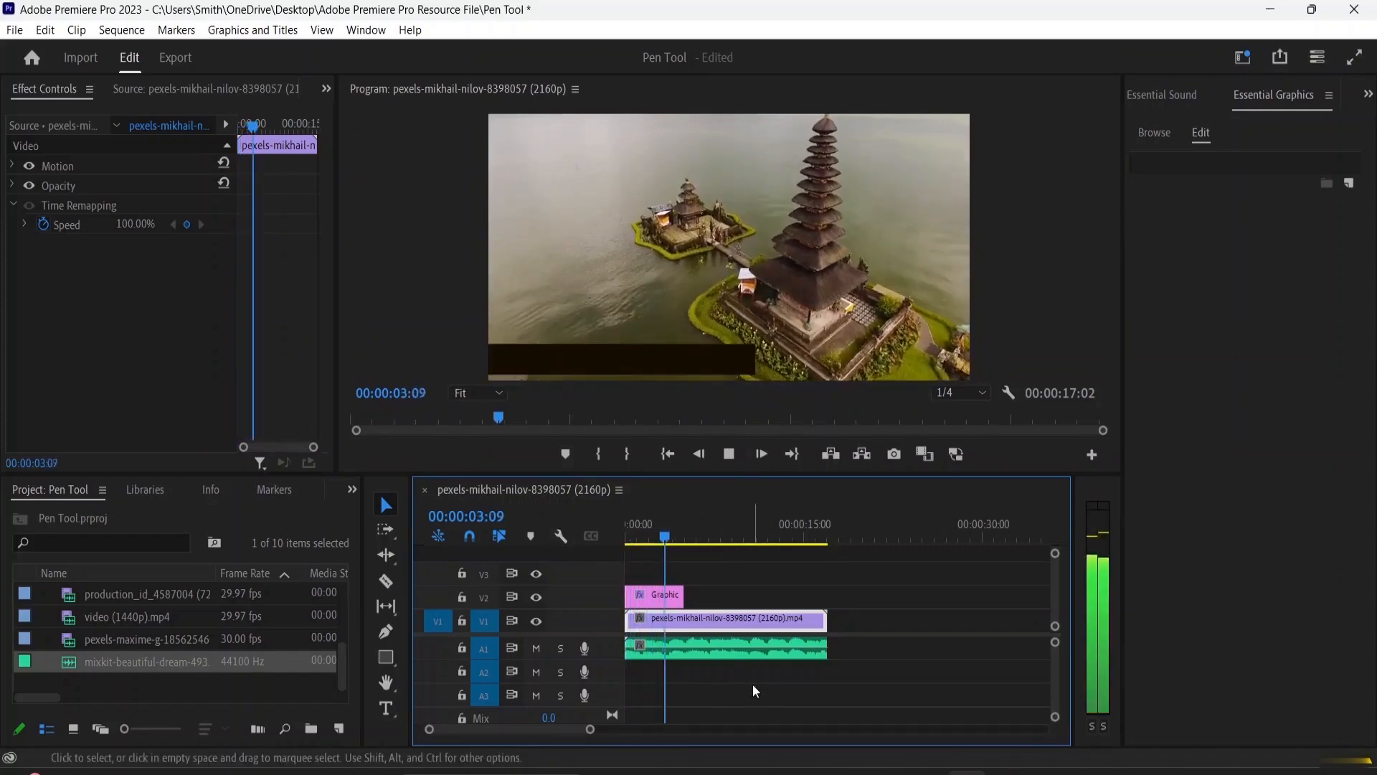
key(space)
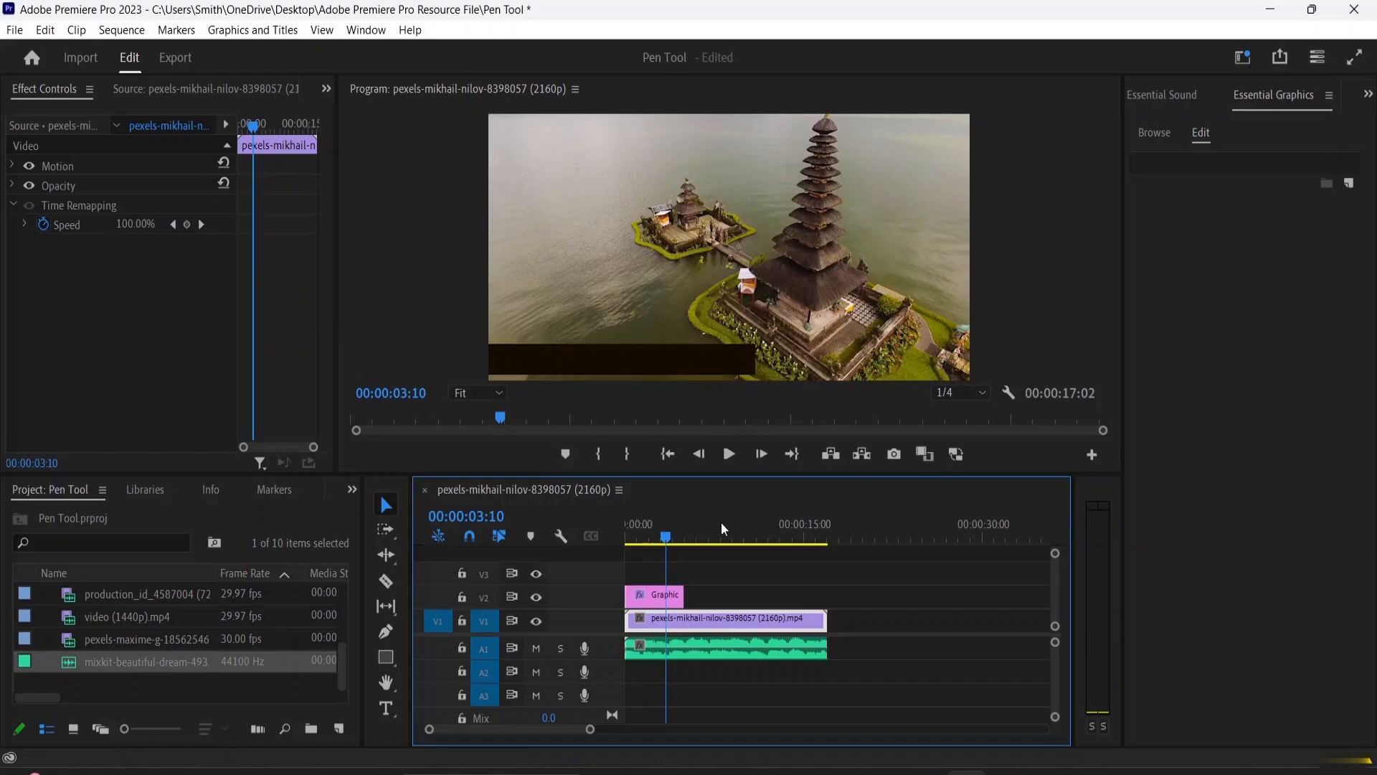
Select the graphic clip on V2 and examine the rectangle's Transform properties.
click(657, 599)
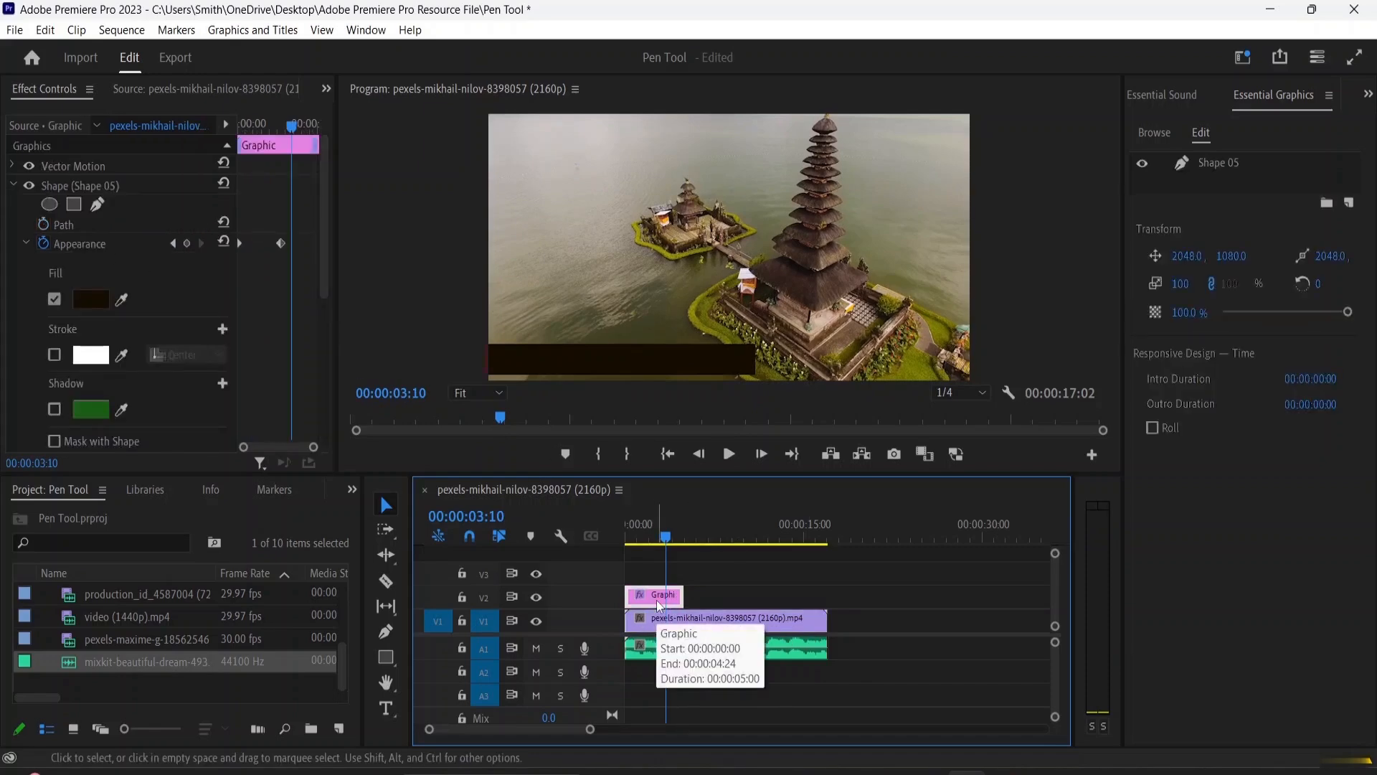
scroll(83, 334, down, 5)
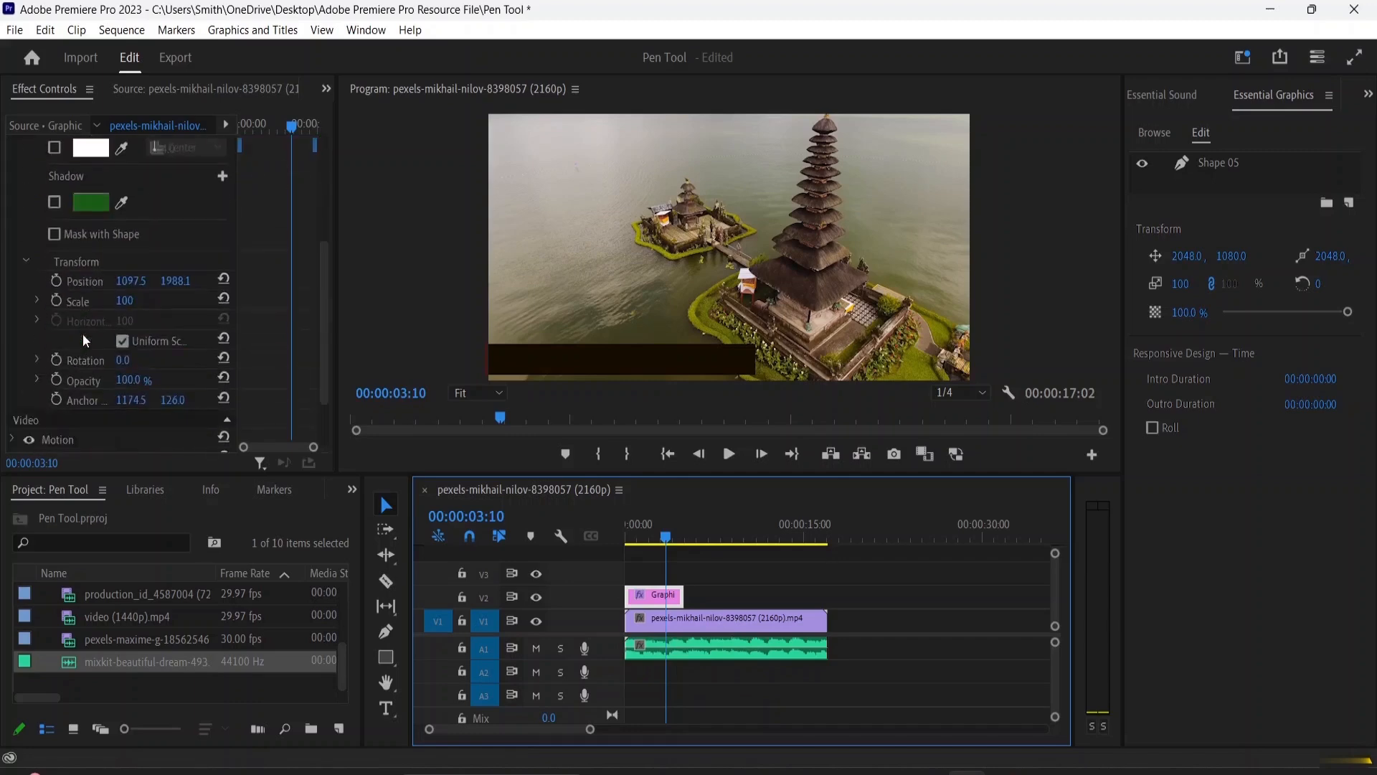
scroll(83, 334, down, 1)
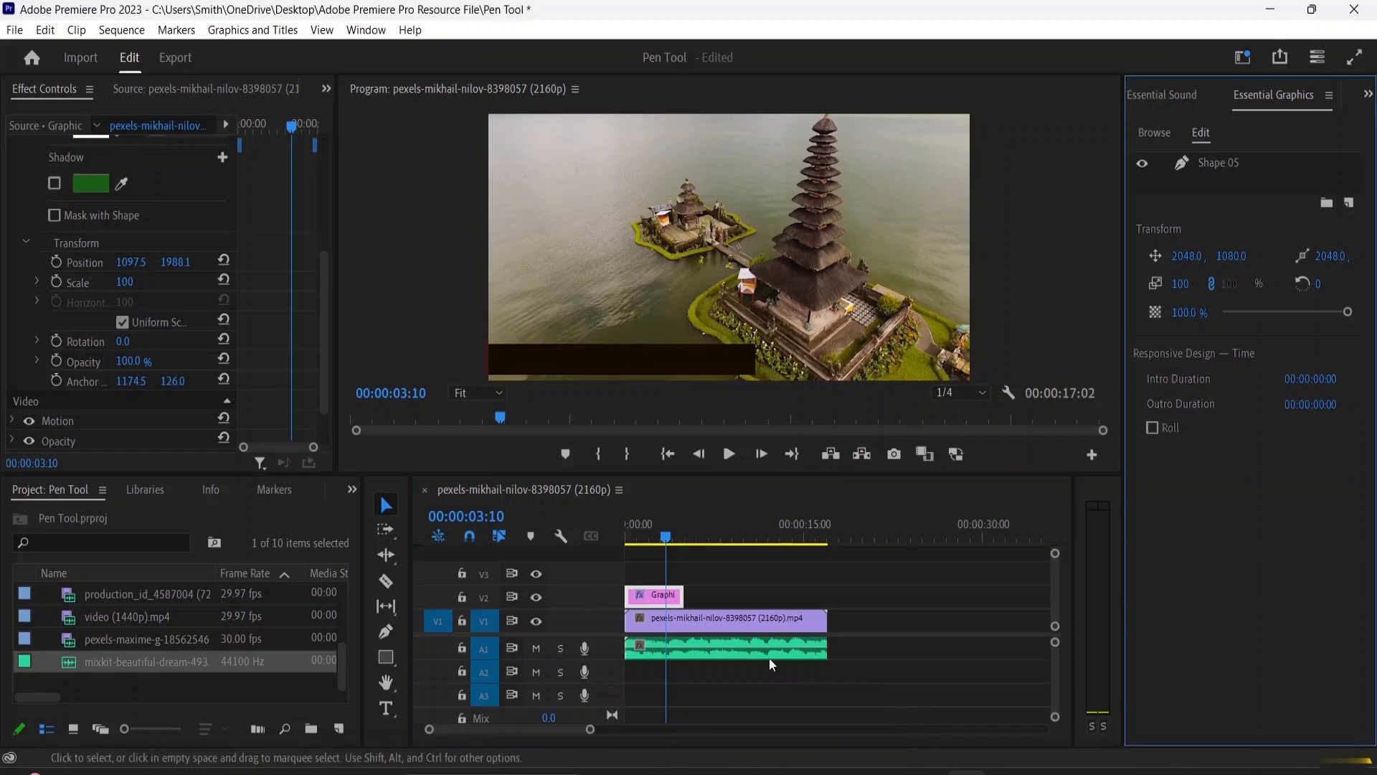
Enlarge the timeline area and increase the height of video track V1 until its clip thumbnail and keyframe controls show.
drag(701, 474, 692, 402)
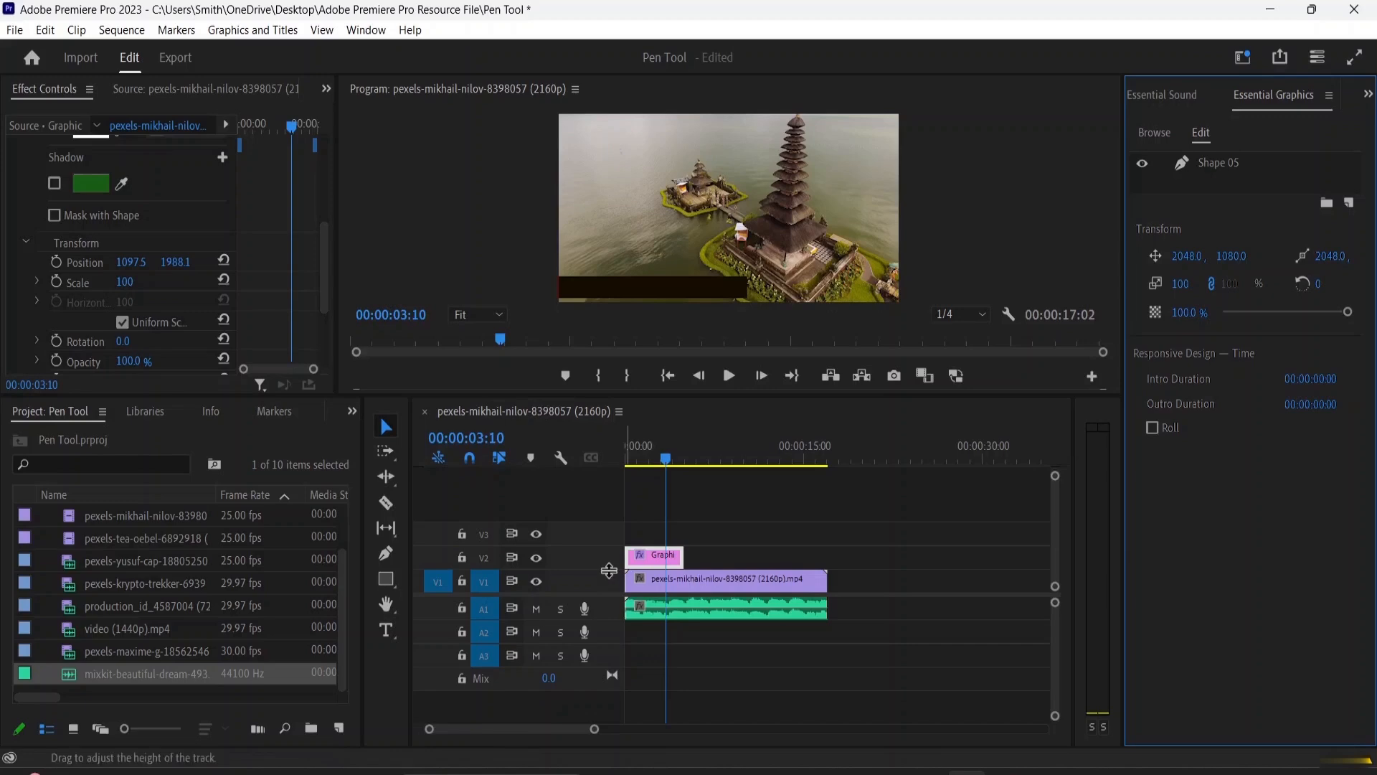
drag(609, 570, 615, 535)
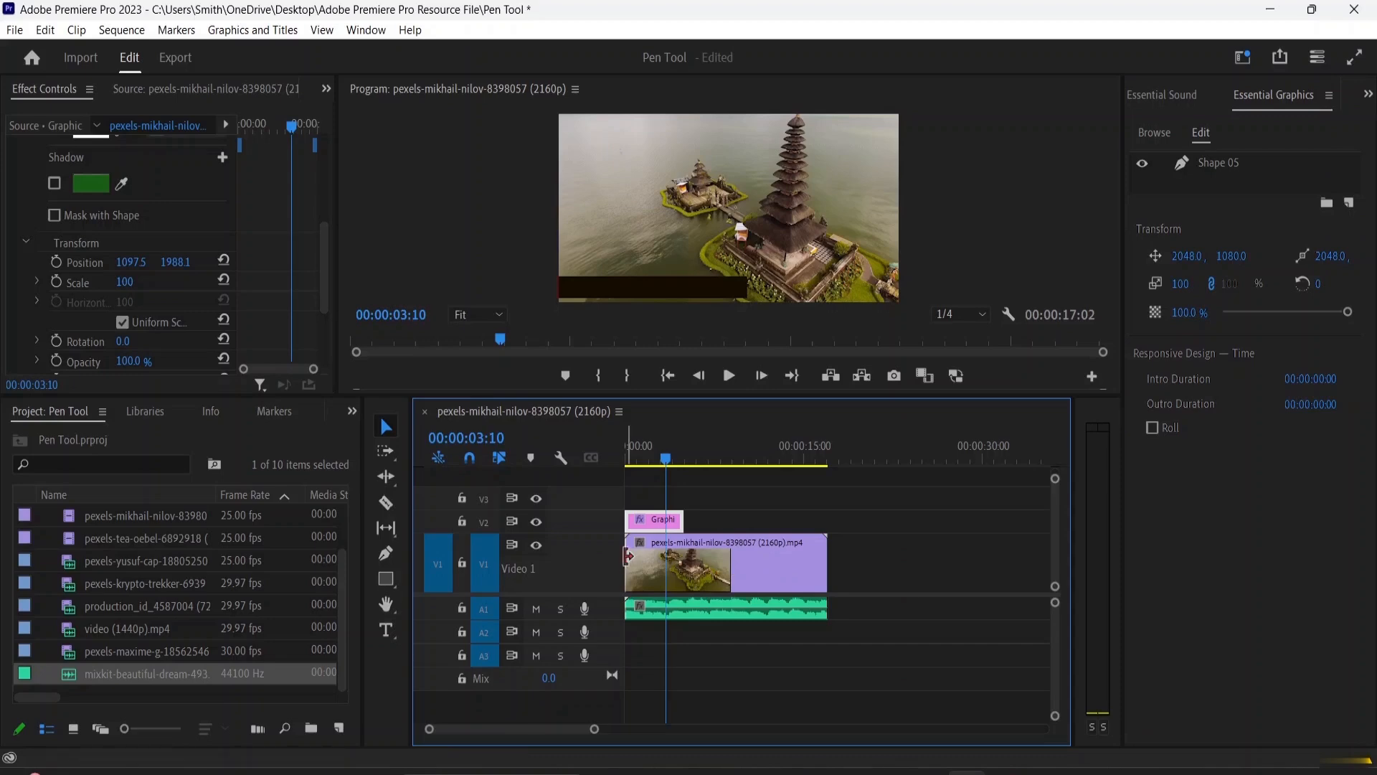
drag(599, 533, 603, 570)
click(642, 581)
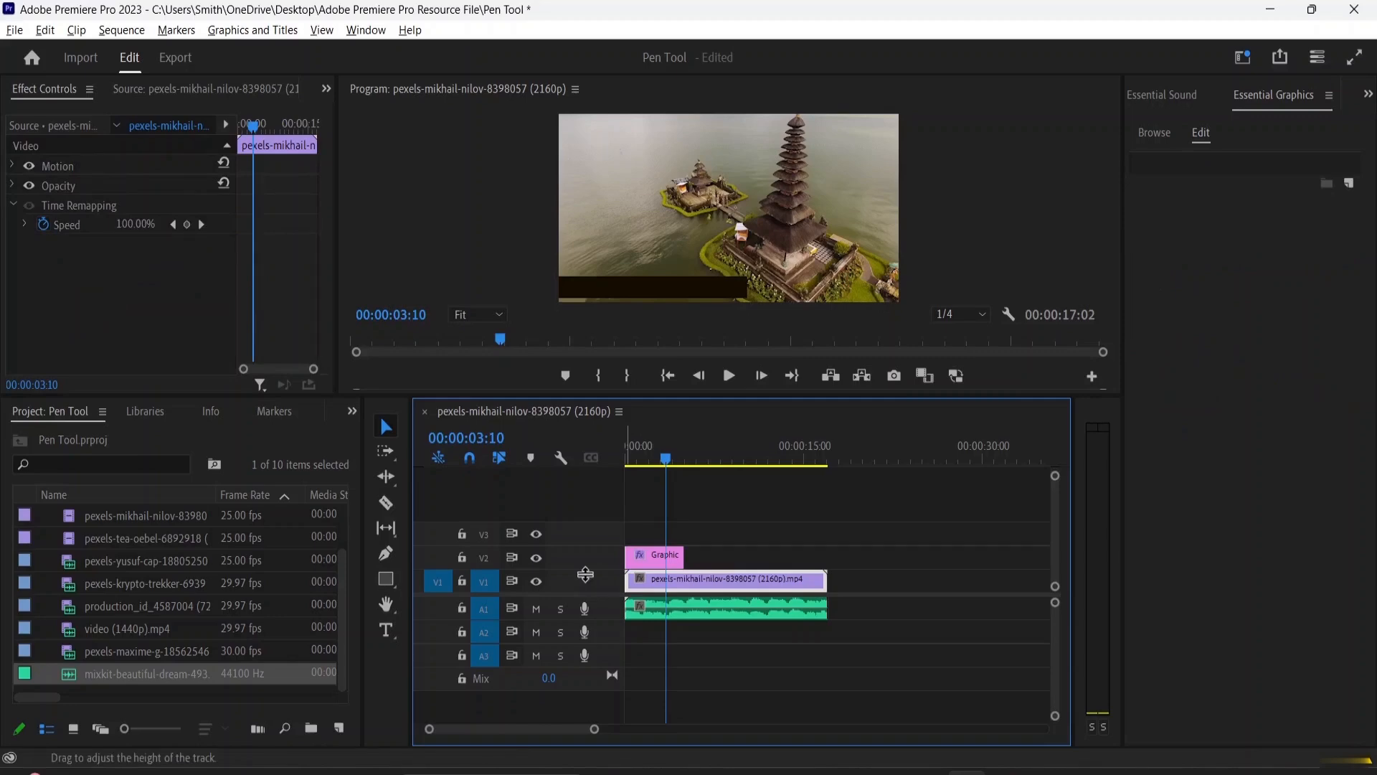
scroll(585, 575, up, 1)
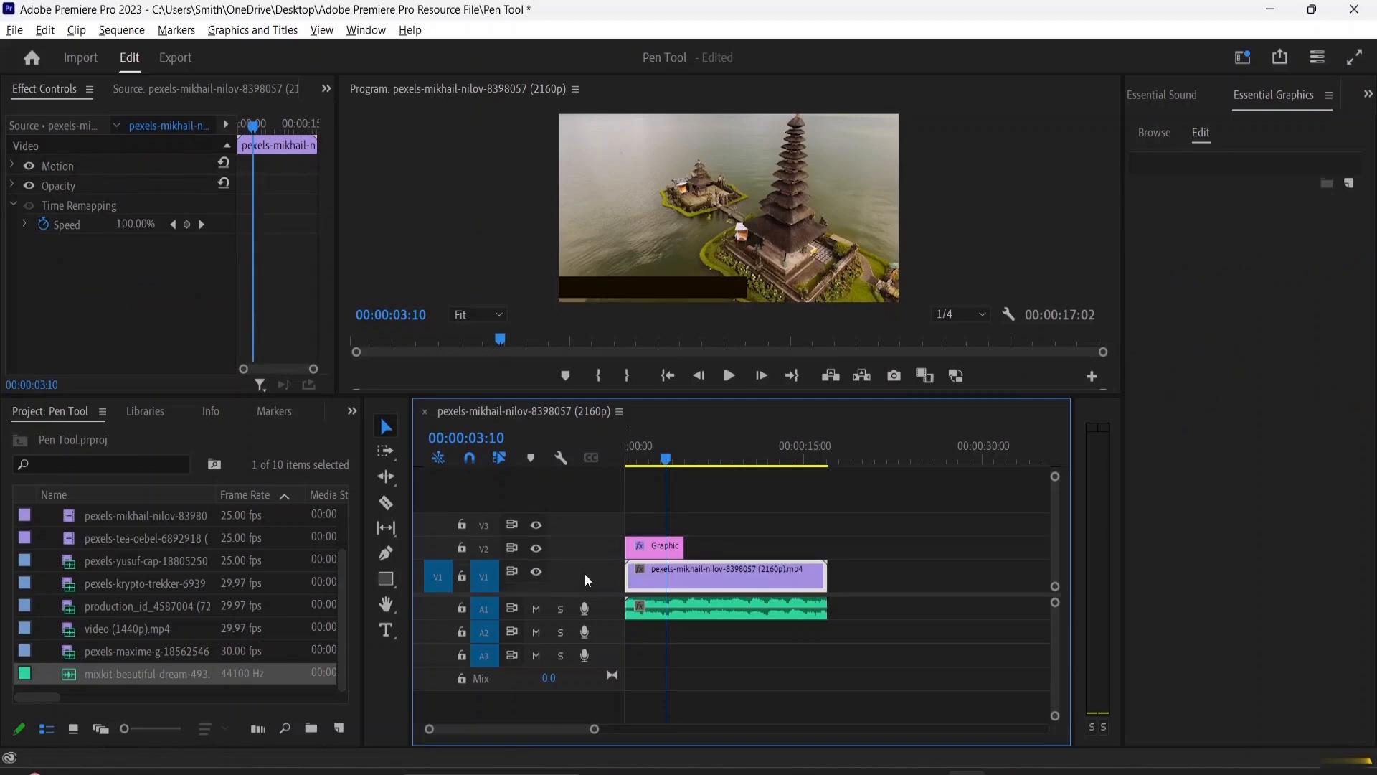
scroll(584, 574, up, 2)
scroll(584, 574, up, 2)
scroll(584, 573, down, 2)
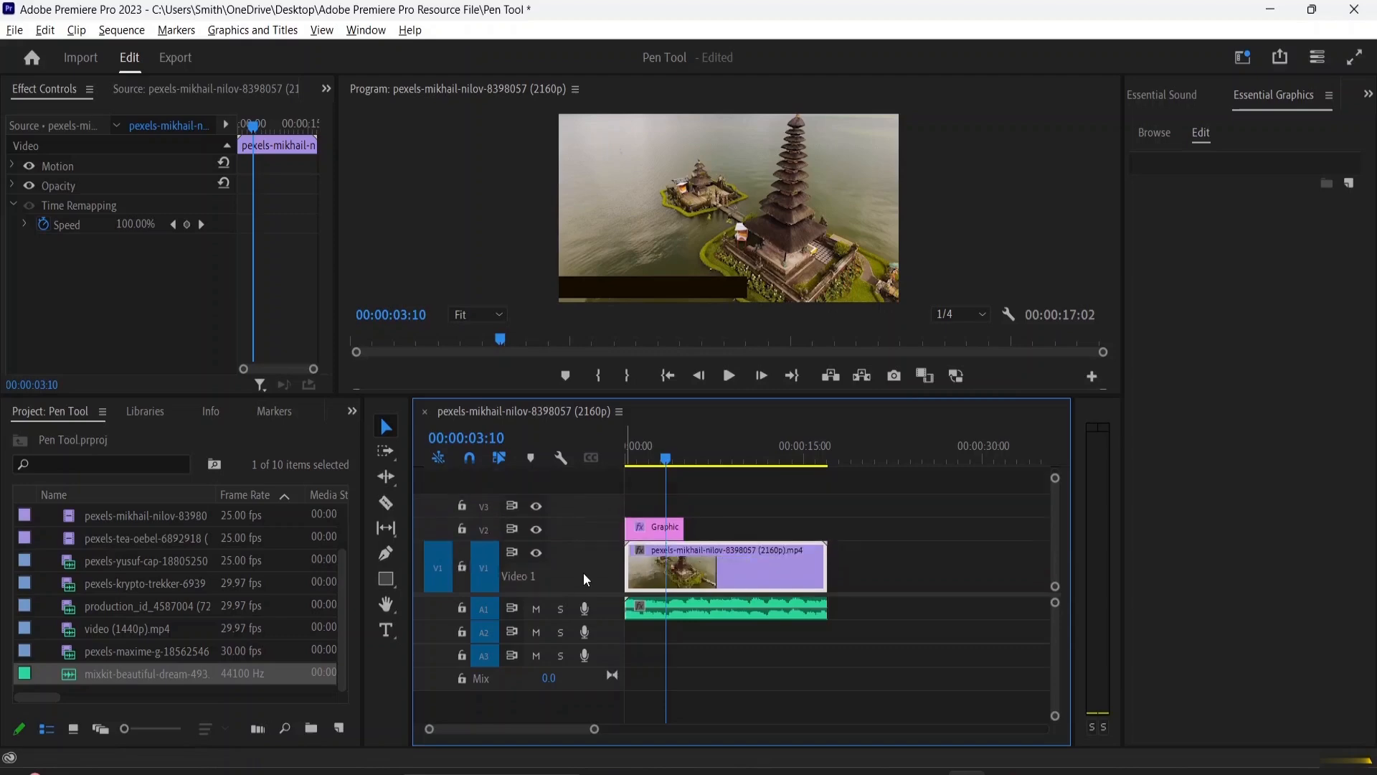
scroll(583, 572, down, 1)
scroll(584, 573, up, 2)
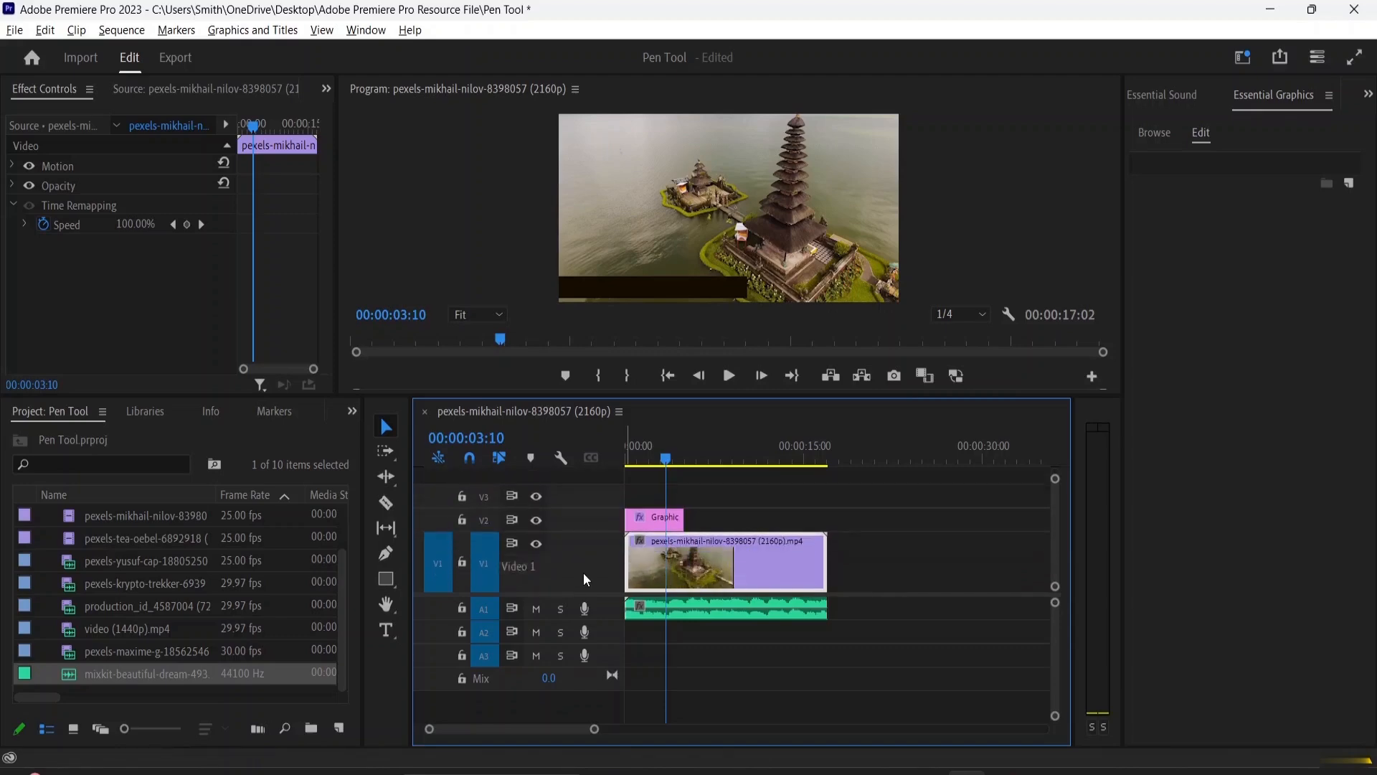
scroll(583, 572, up, 1)
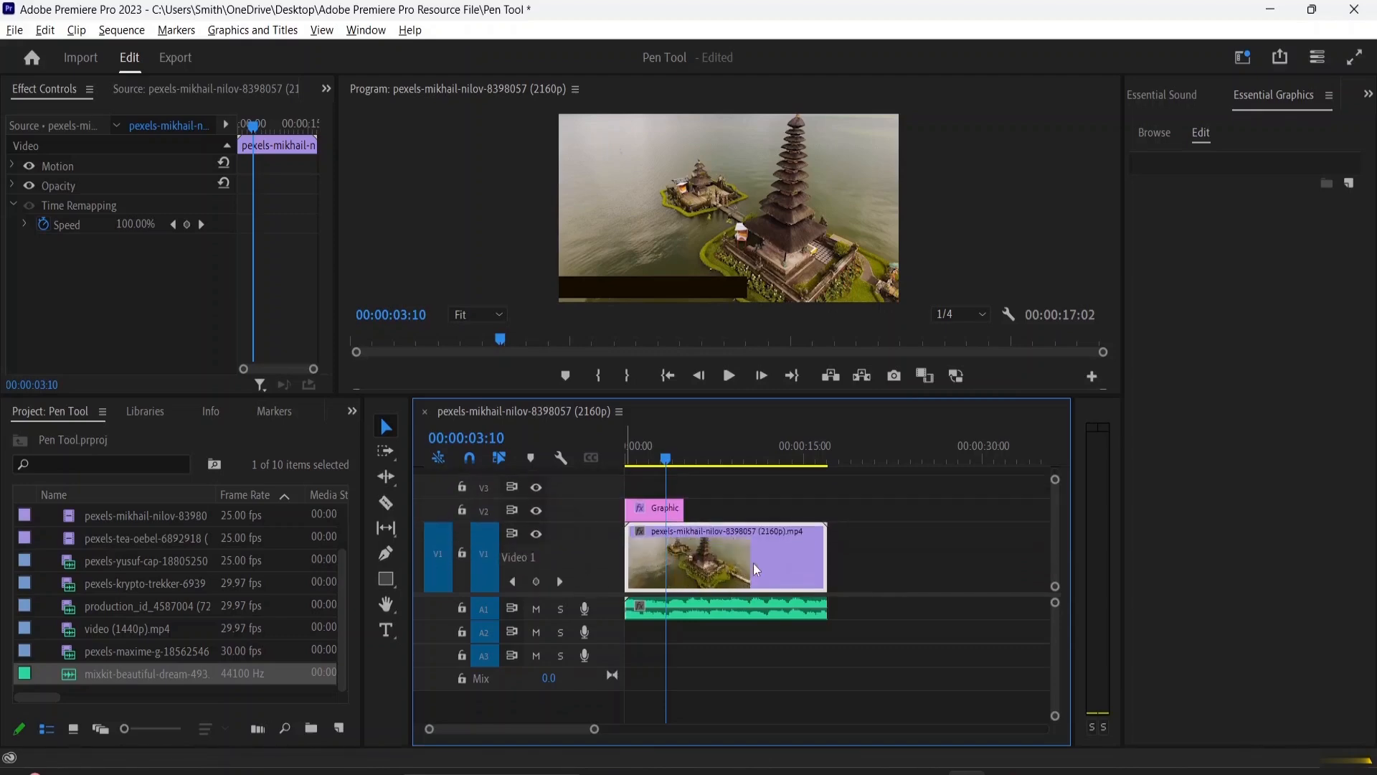
Turn on Show Video Keyframes for the timeline and try the opacity line on the V1 clip.
click(561, 459)
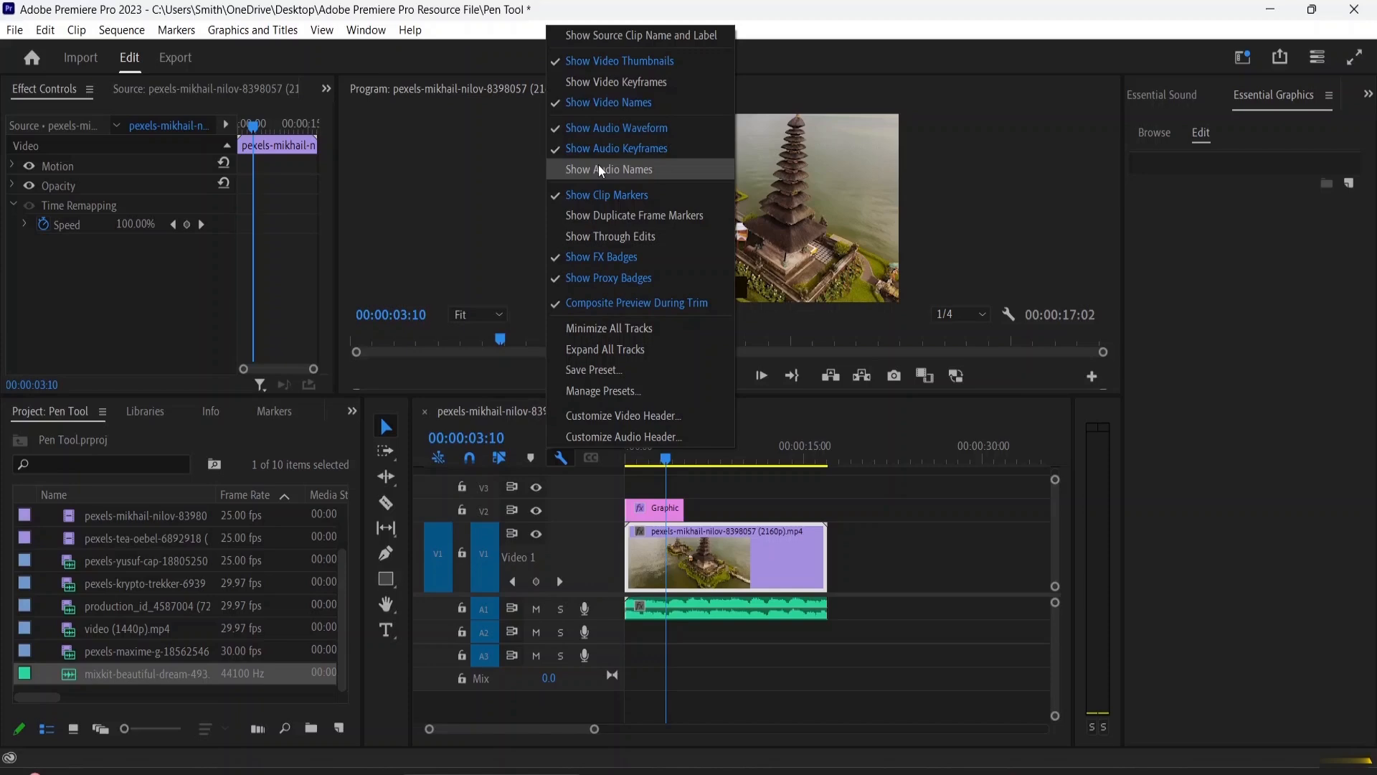
click(607, 86)
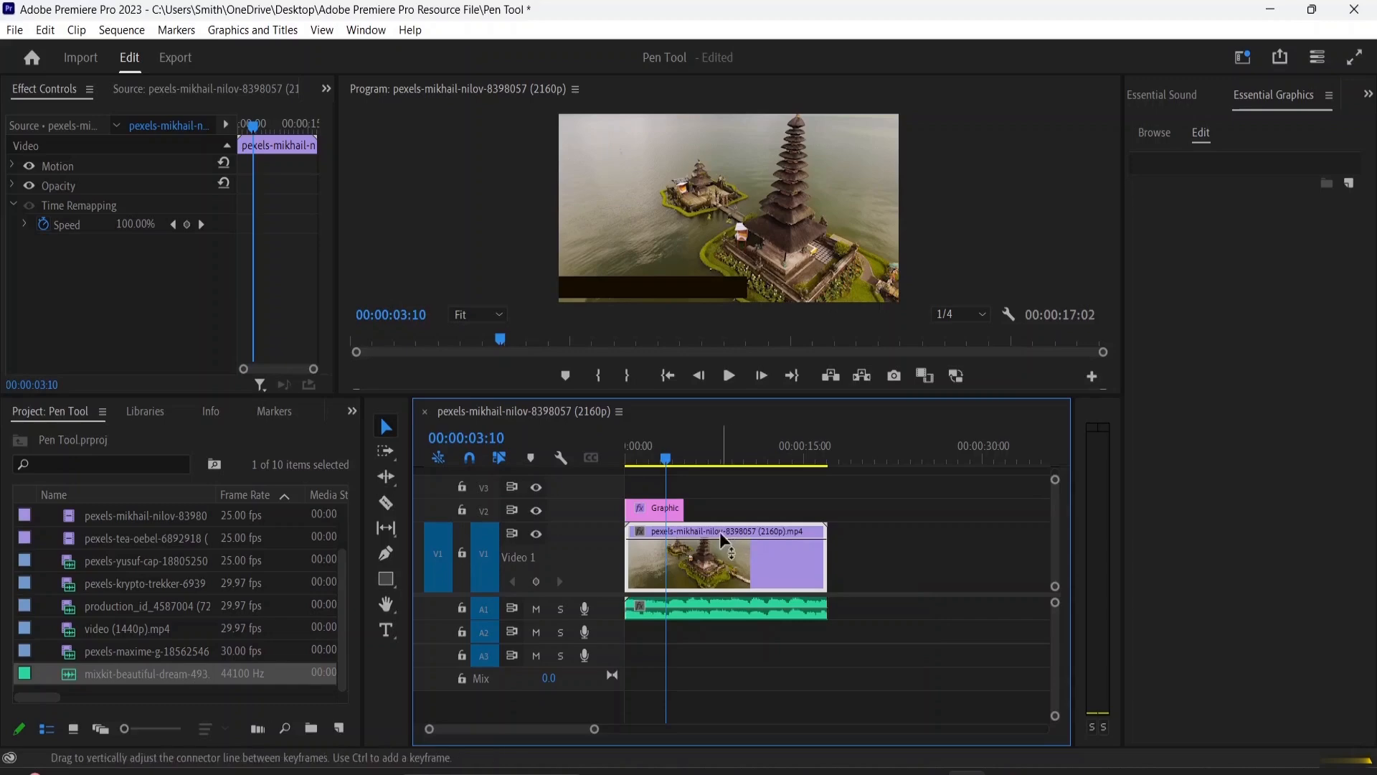
mouse_move(714, 539)
mouse_down()
mouse_move(722, 574)
mouse_move(720, 536)
mouse_up()
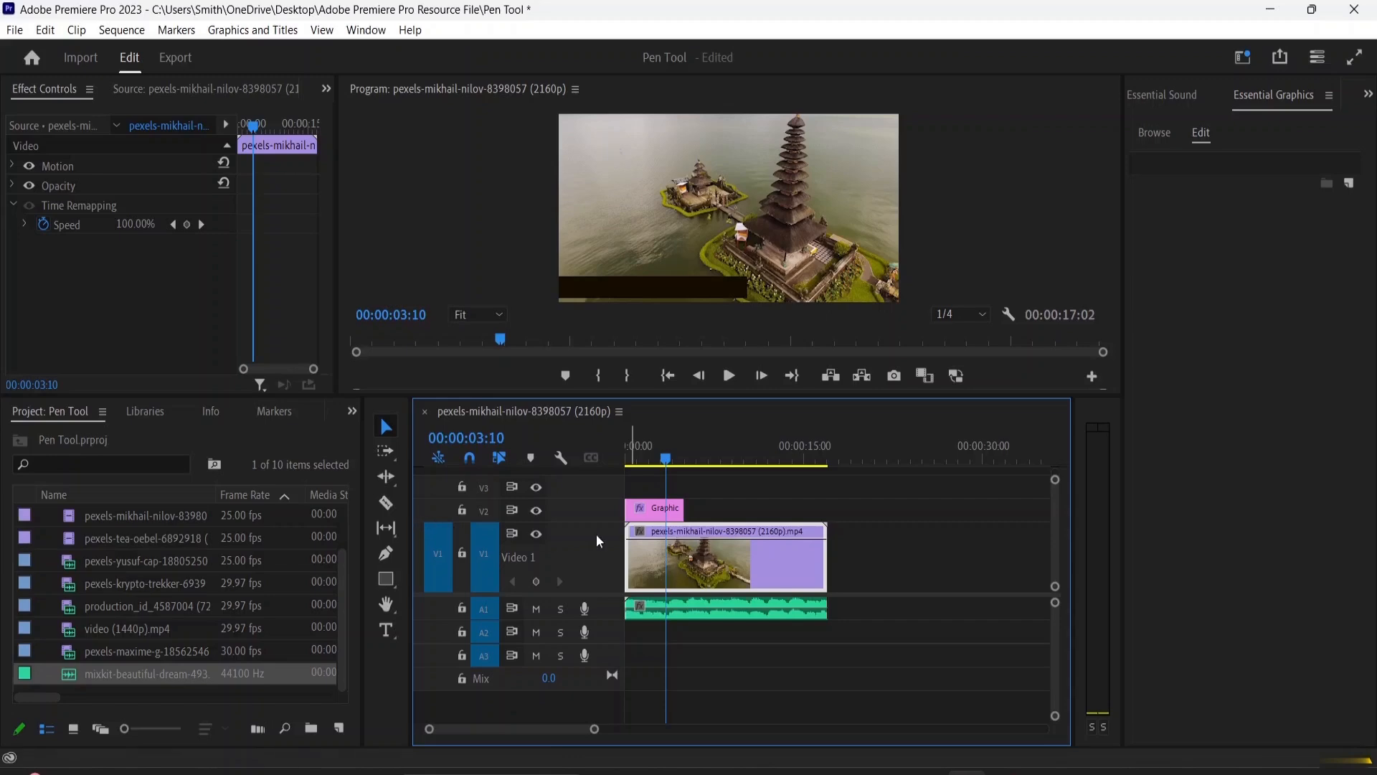
With the Pen tool, add opacity keyframes at the V1 clip's start and about 00:00:03:03, lowering the first for a fade-in.
click(385, 553)
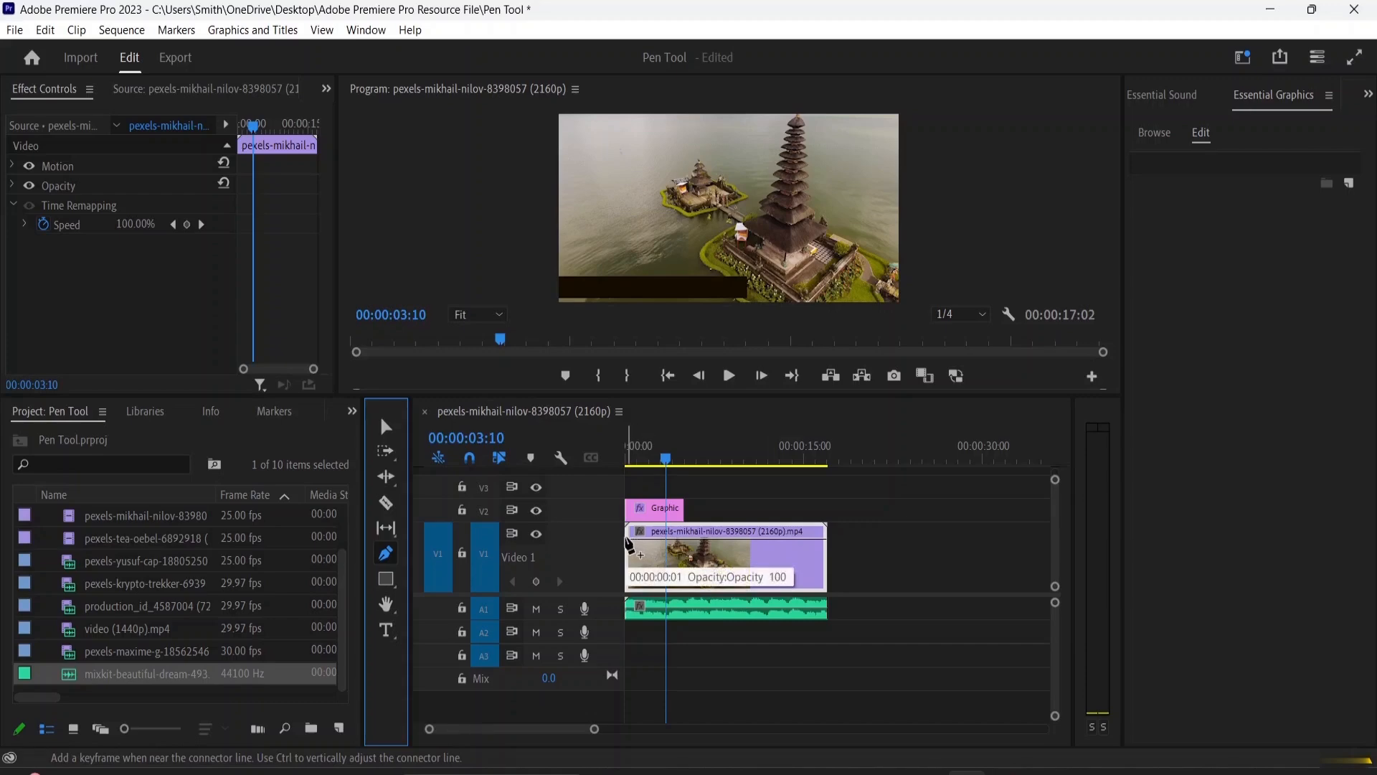
click(629, 545)
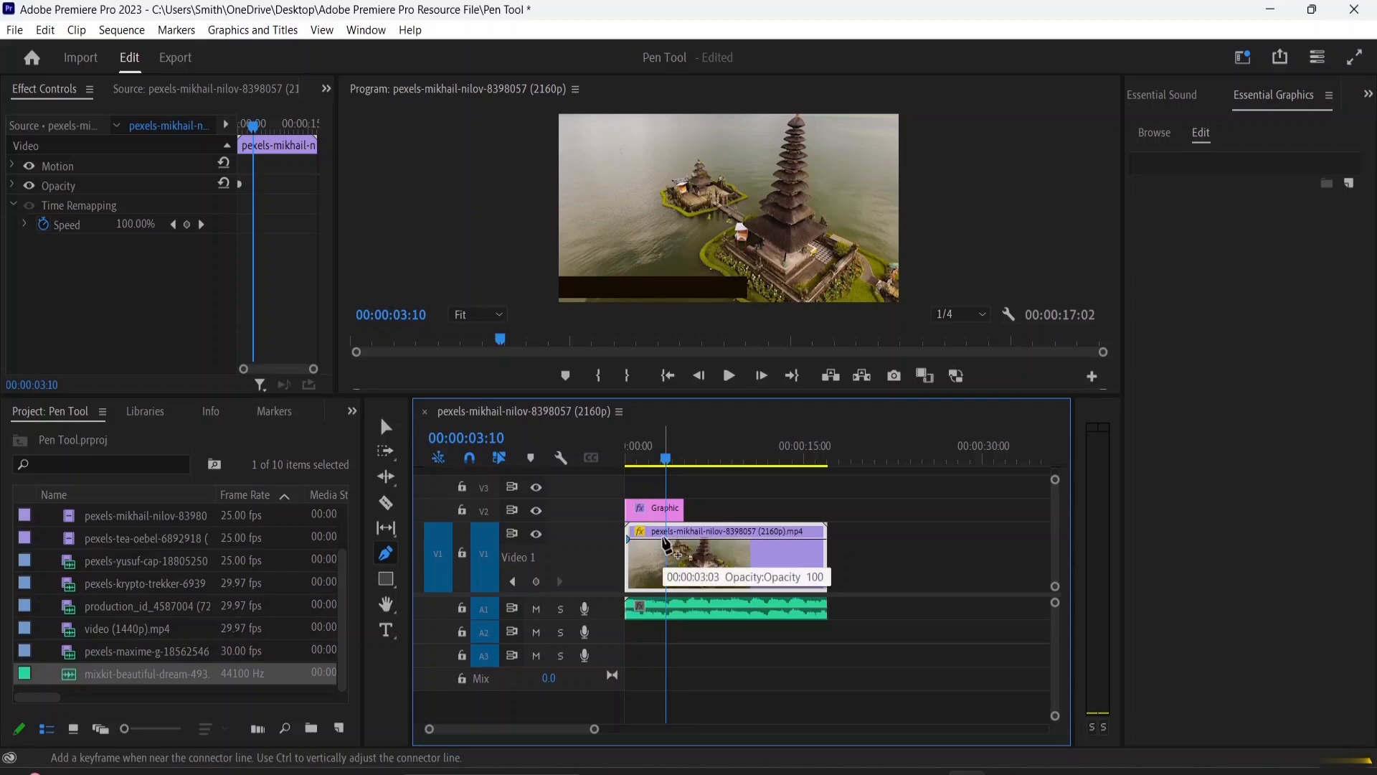
click(663, 540)
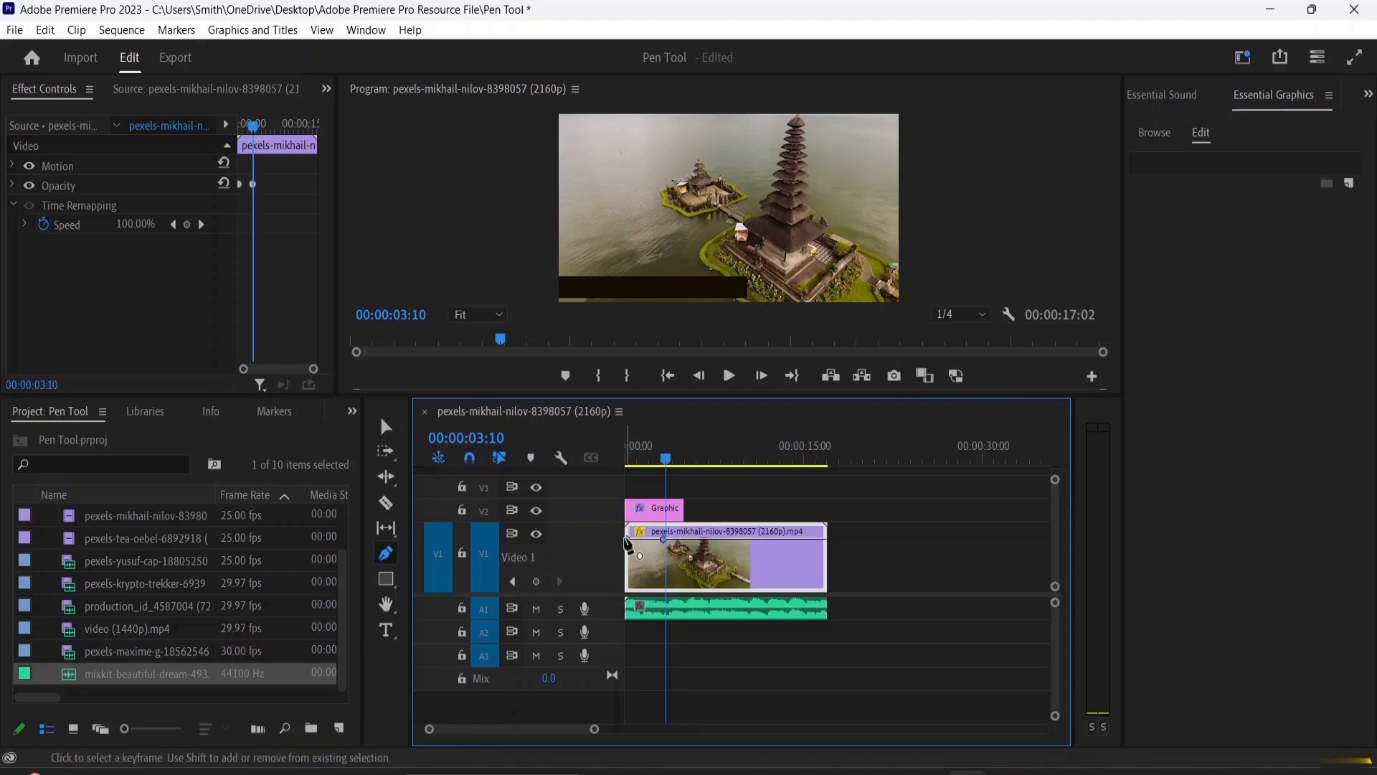
drag(627, 540, 627, 584)
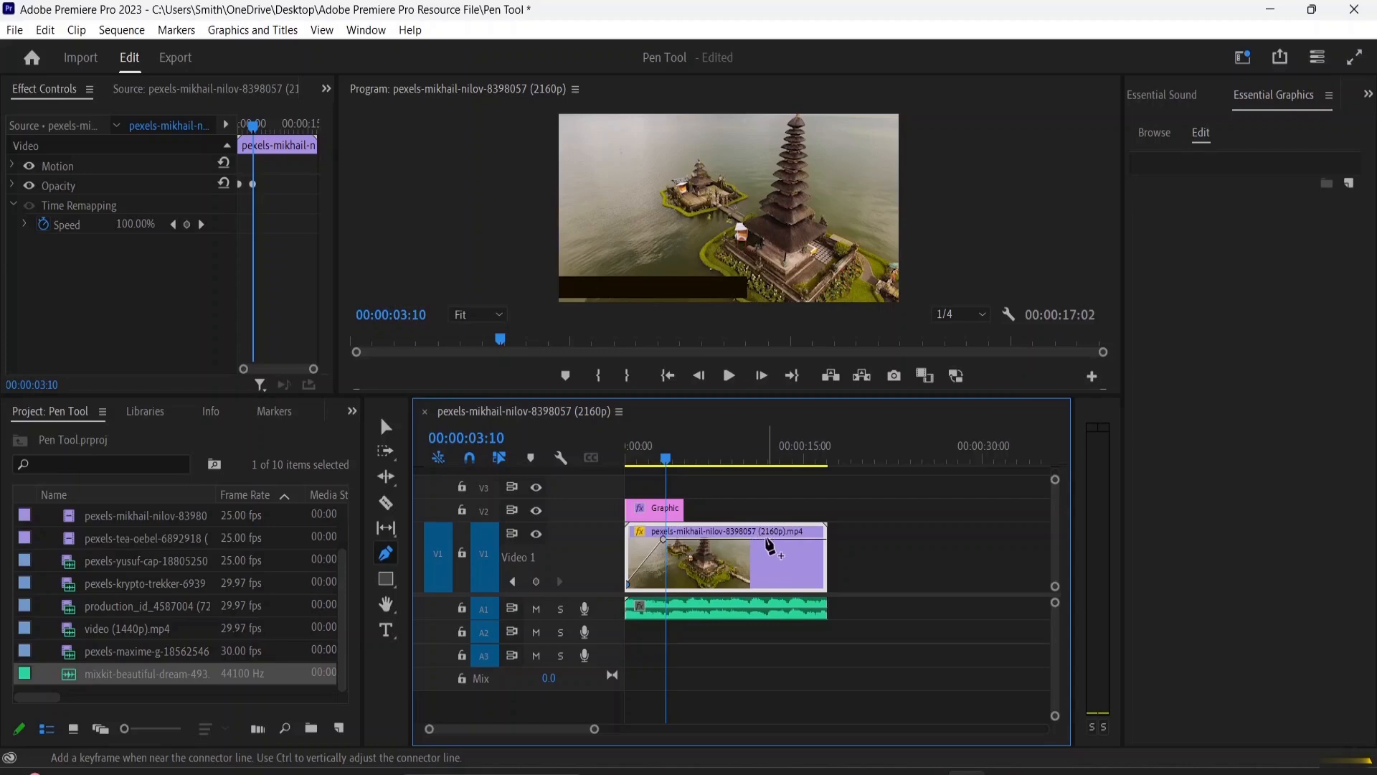
Add two opacity keyframes toward the end of the V1 clip and lower the last one to create a fade-out.
click(767, 538)
click(826, 540)
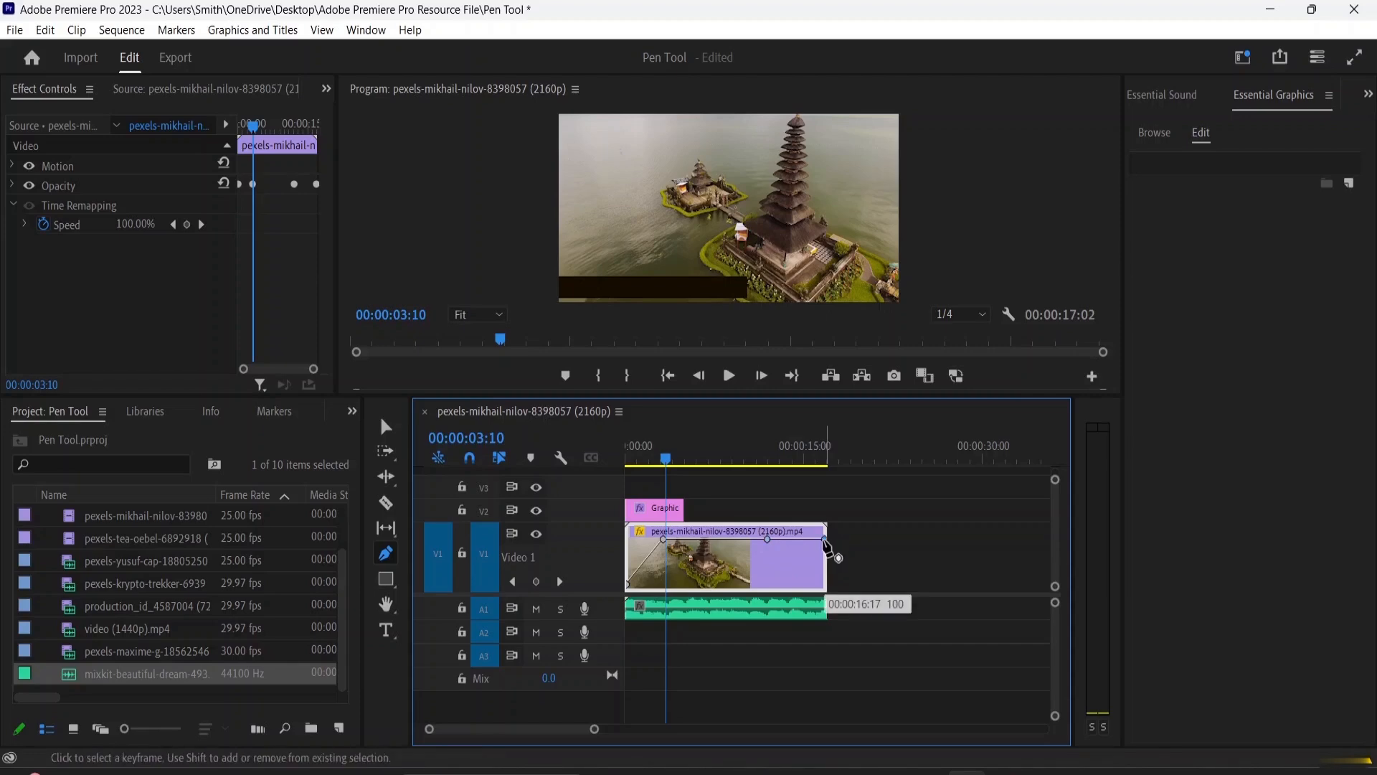
drag(825, 543, 822, 589)
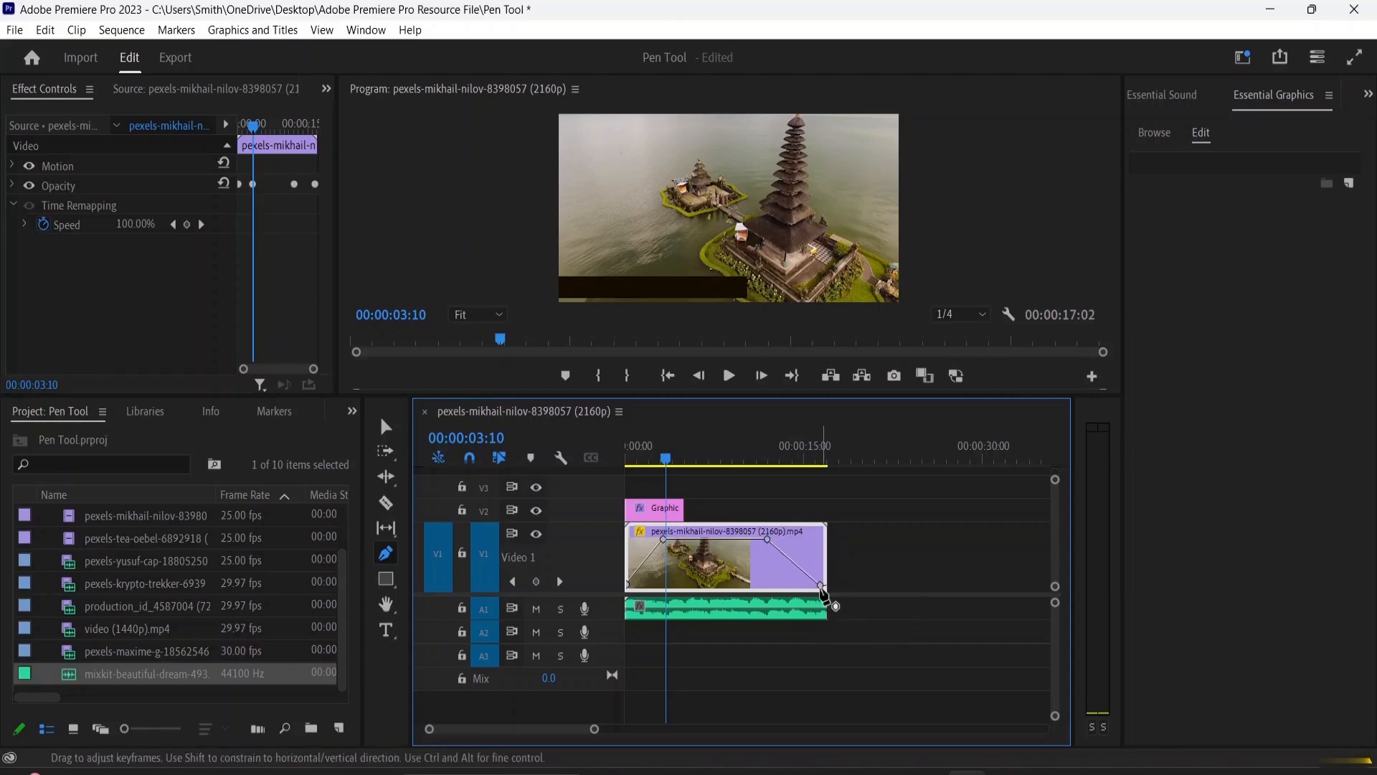
Play the sequence from the start to check the video's fade-in and fade-out.
drag(667, 459, 597, 466)
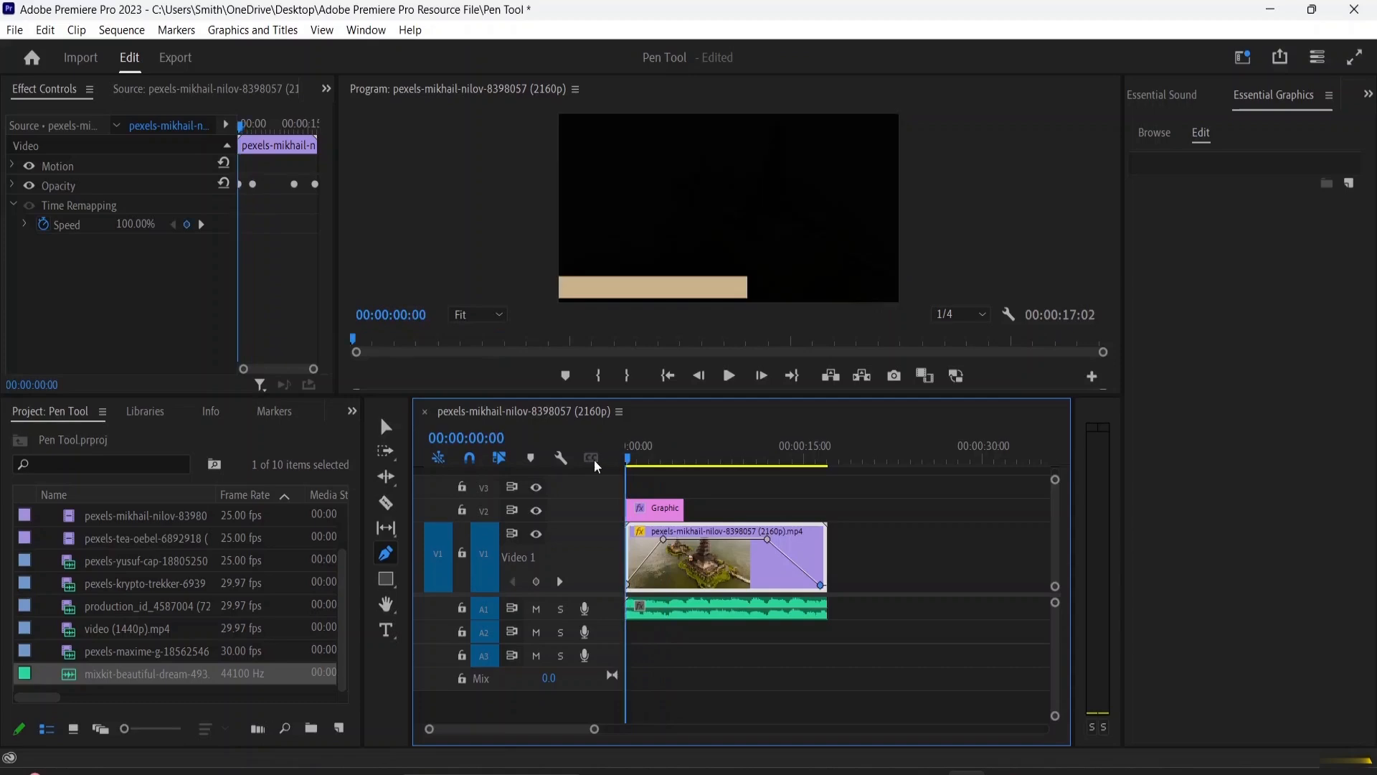
key(space)
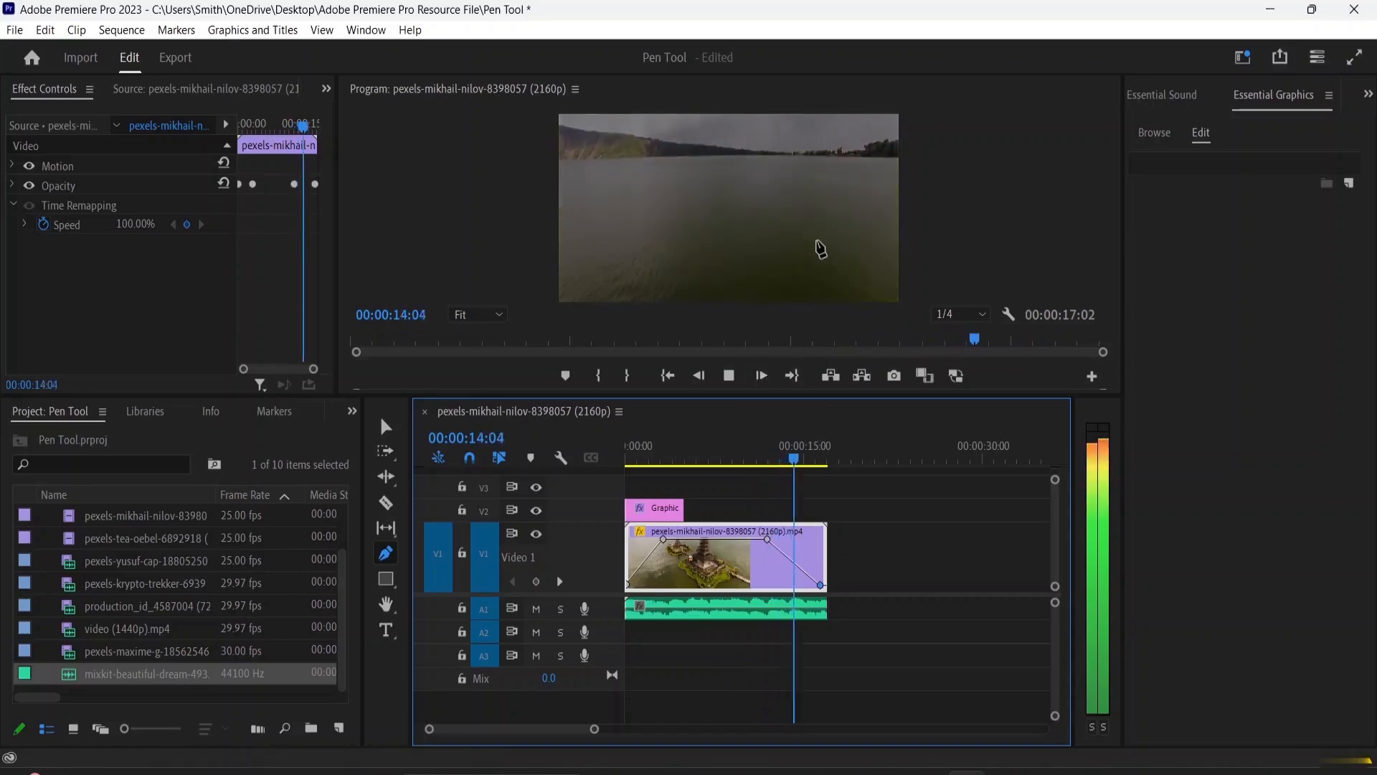
key(space)
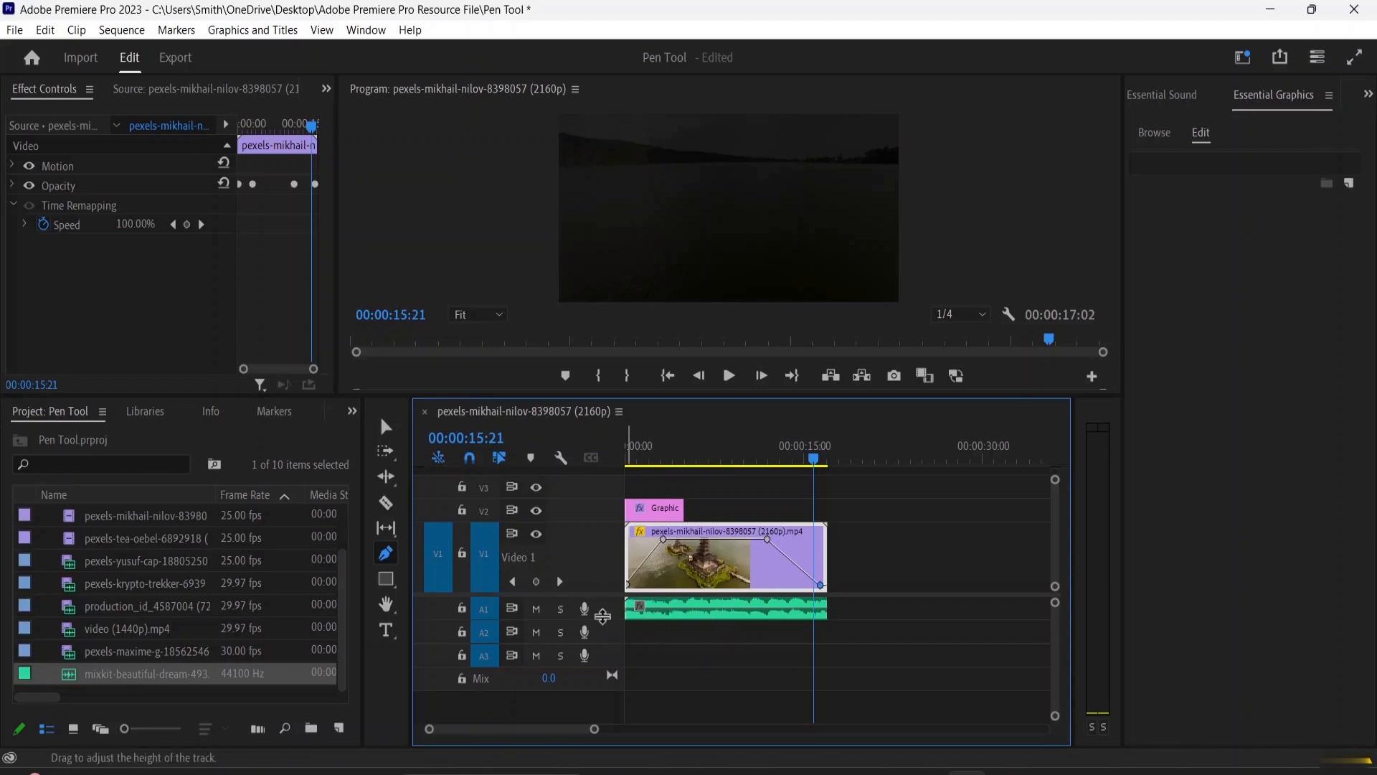
Expand audio track A1 and add two volume keyframes near the music clip's start, lowering the first for a fade-in.
drag(604, 645, 605, 644)
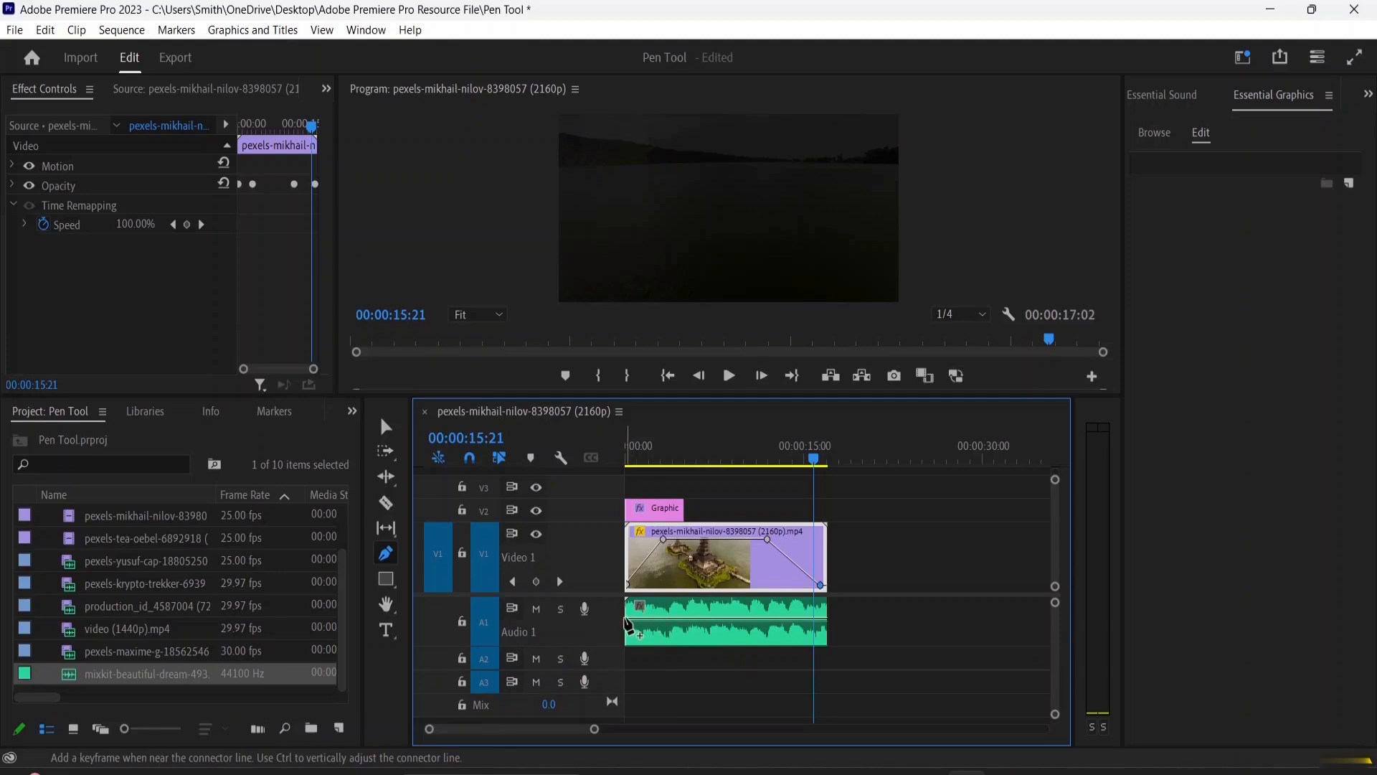
click(628, 624)
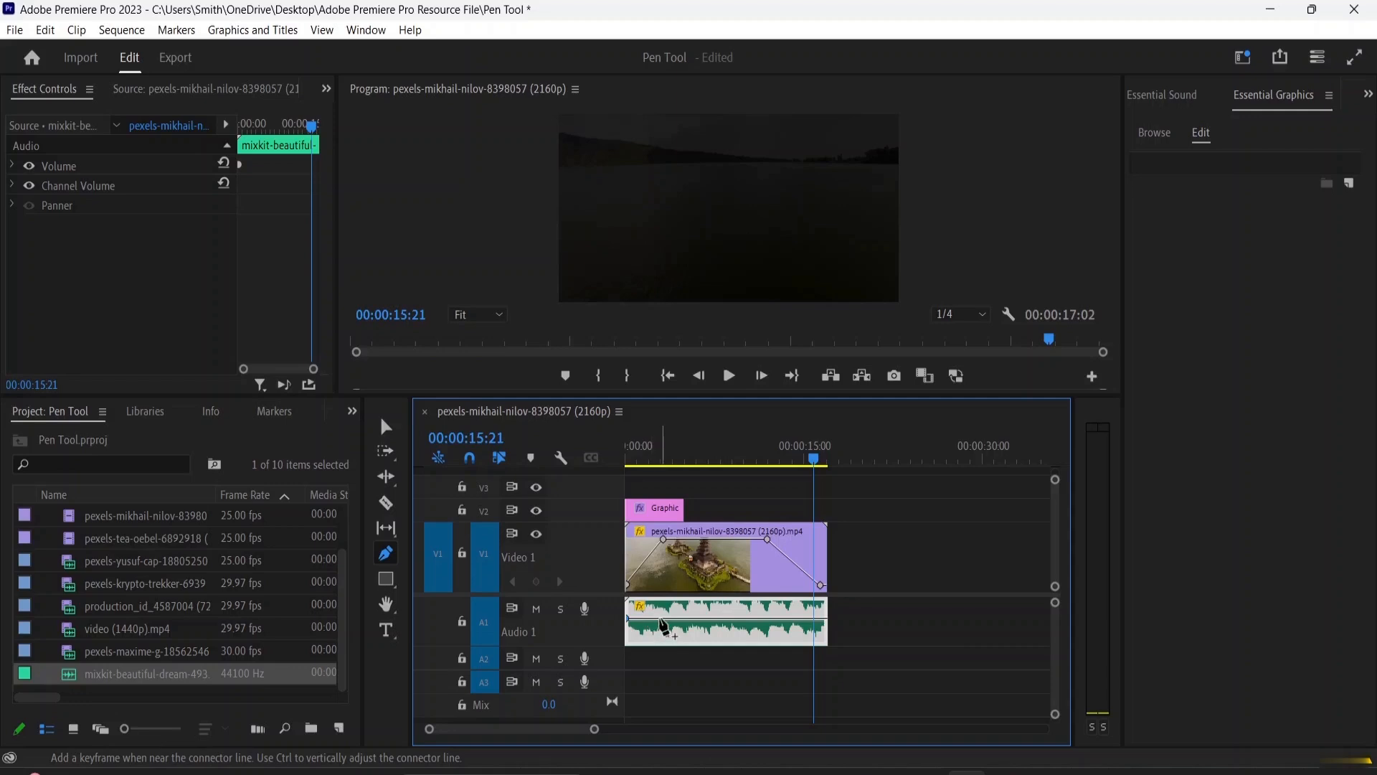
click(659, 618)
drag(628, 618, 629, 632)
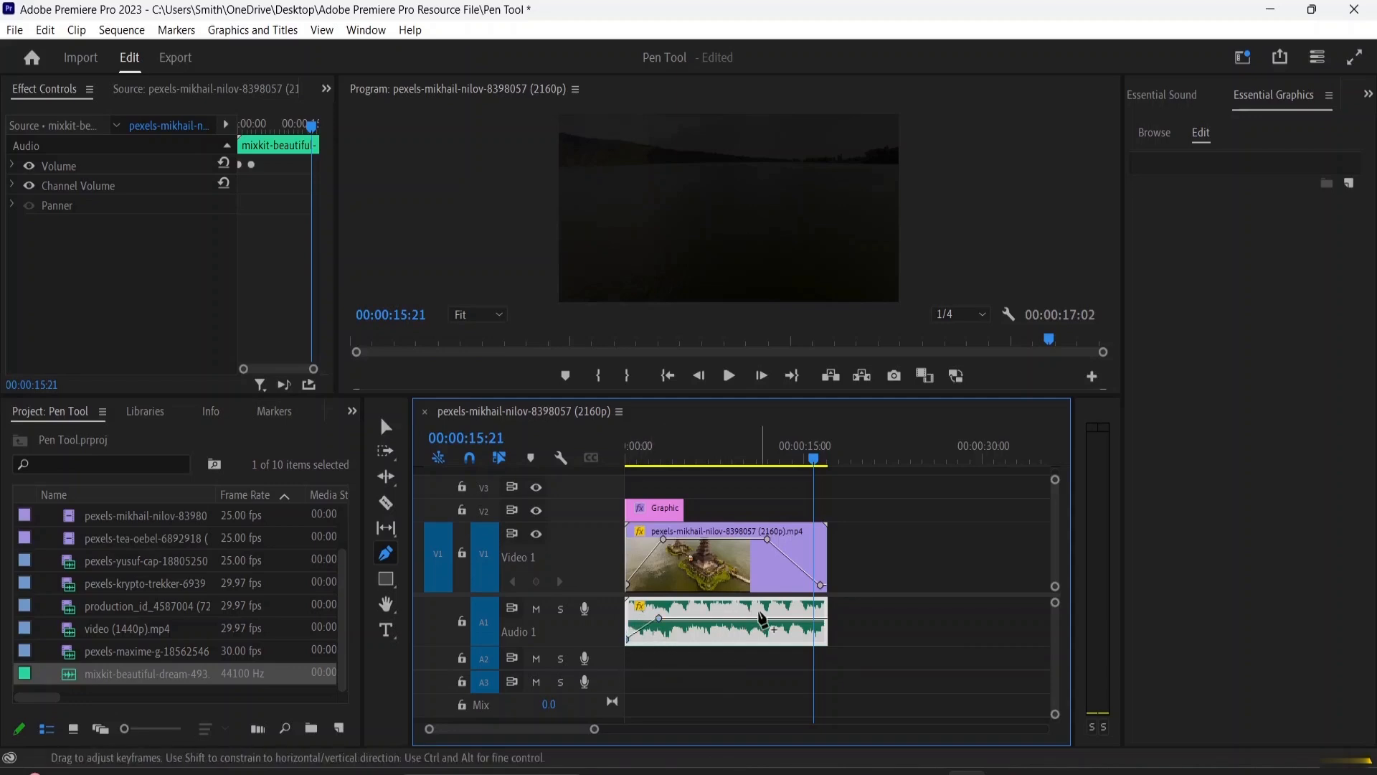
Add two volume keyframes toward the end of the music clip and lower the last one to fade the sound out.
click(771, 619)
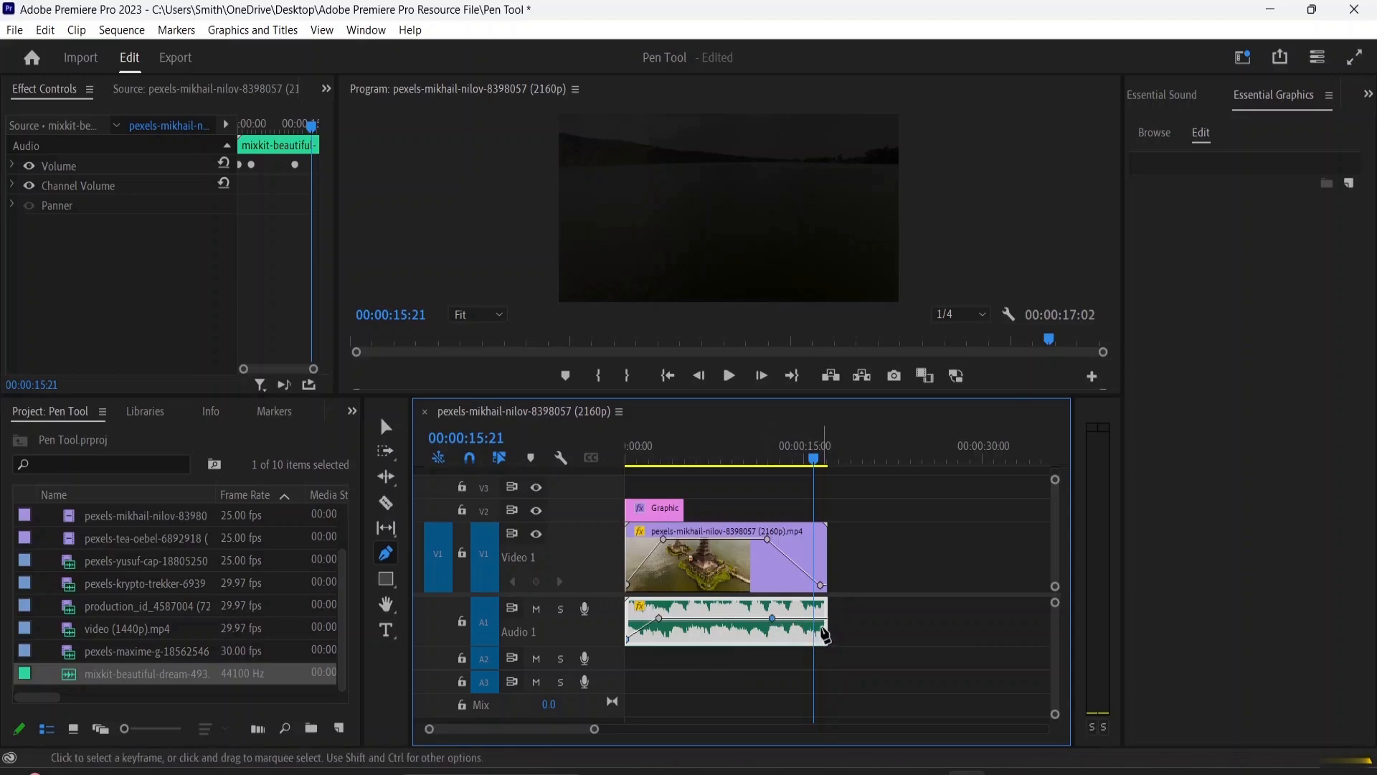
click(823, 628)
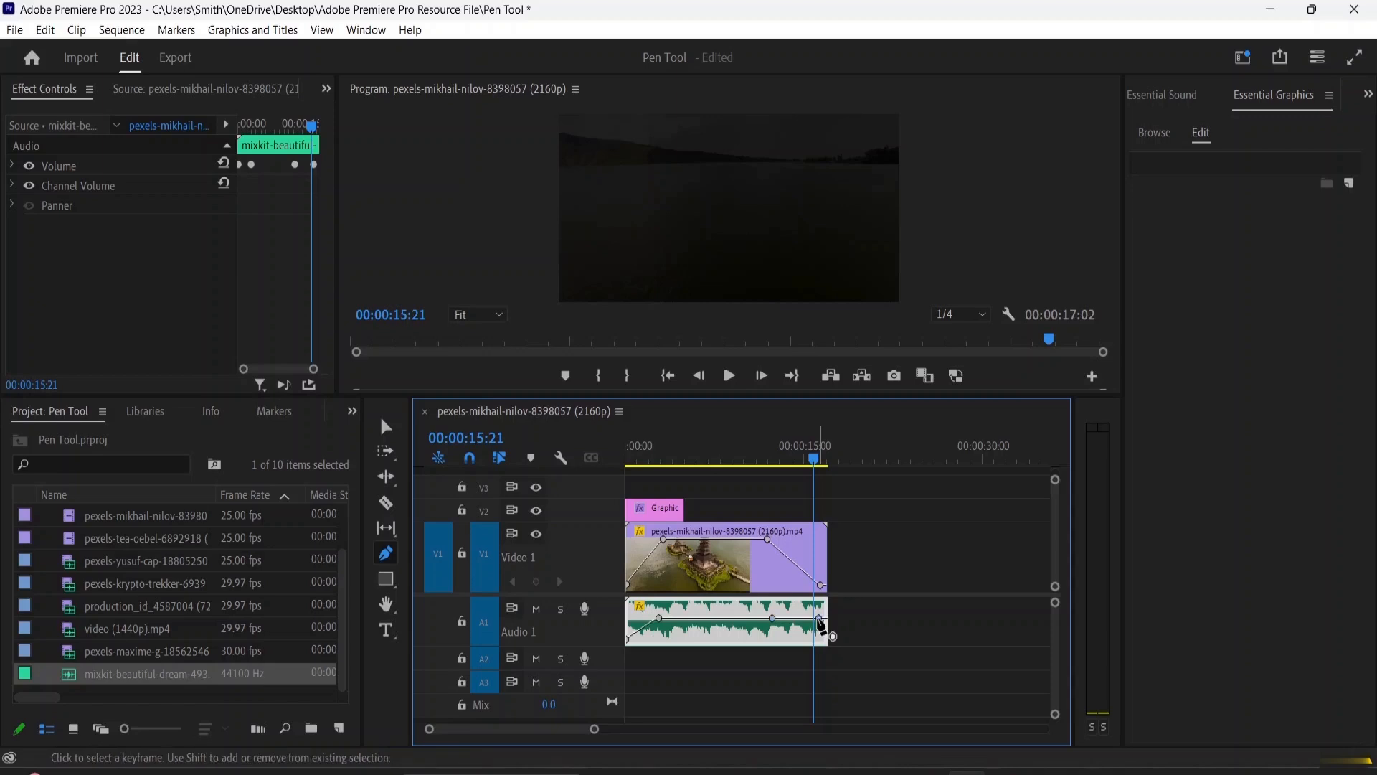
drag(823, 628, 815, 638)
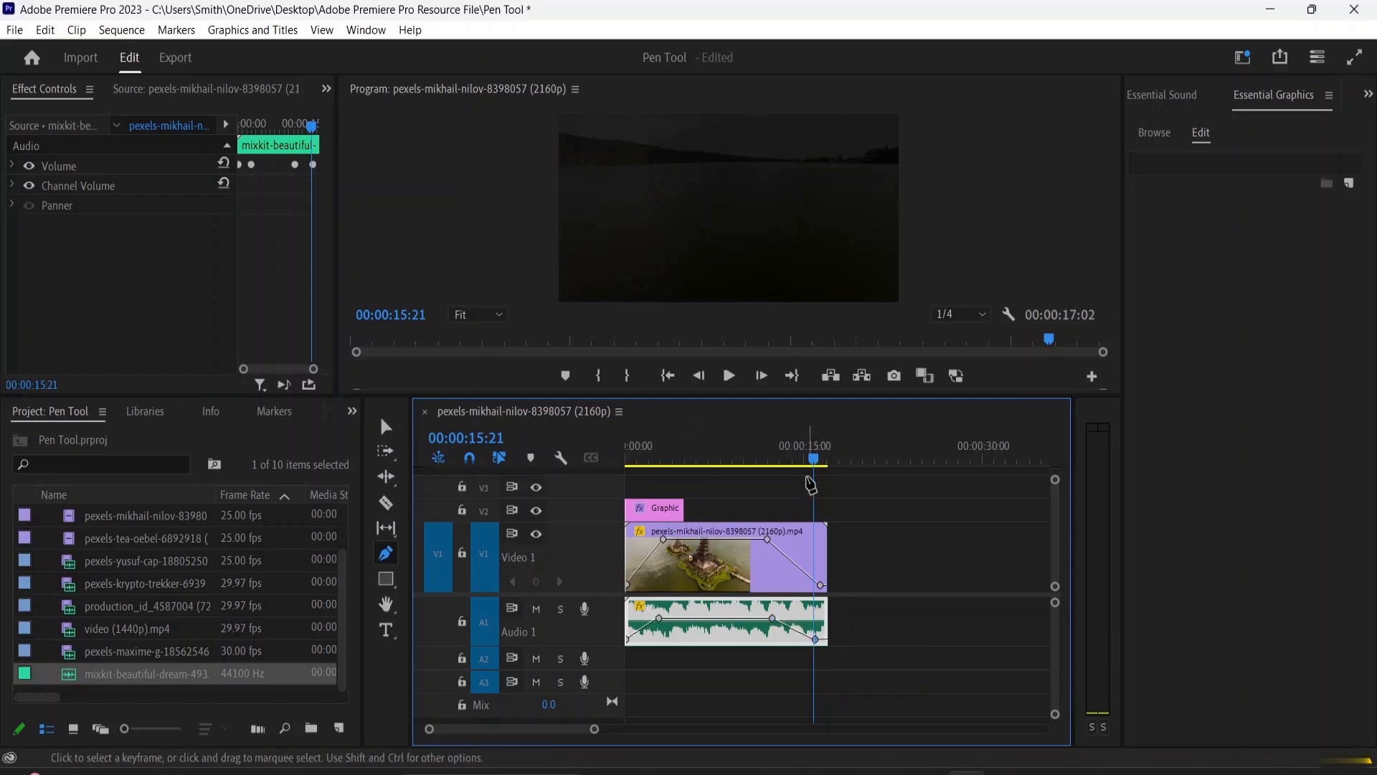
Play the sequence from the start to check the audio fades together with the video fades.
click(810, 460)
key(Home)
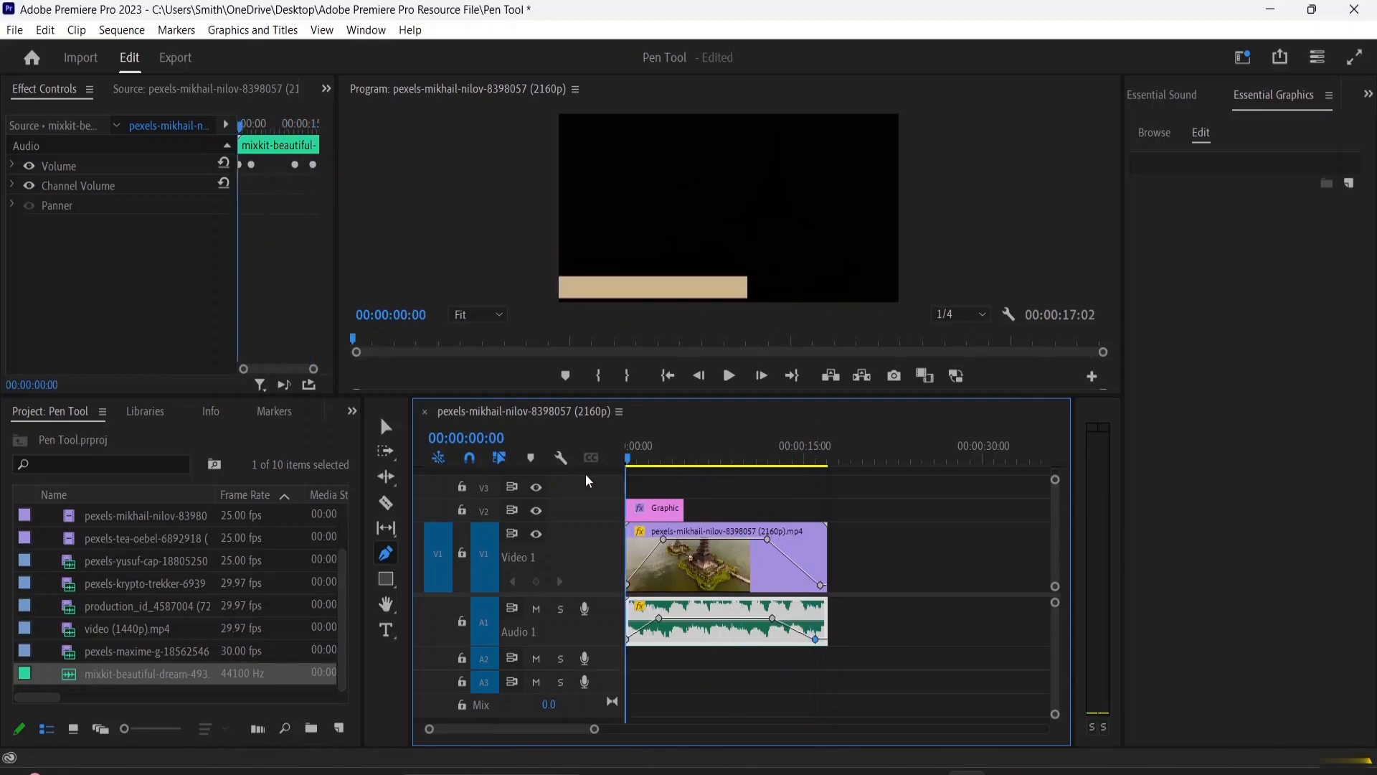
key(space)
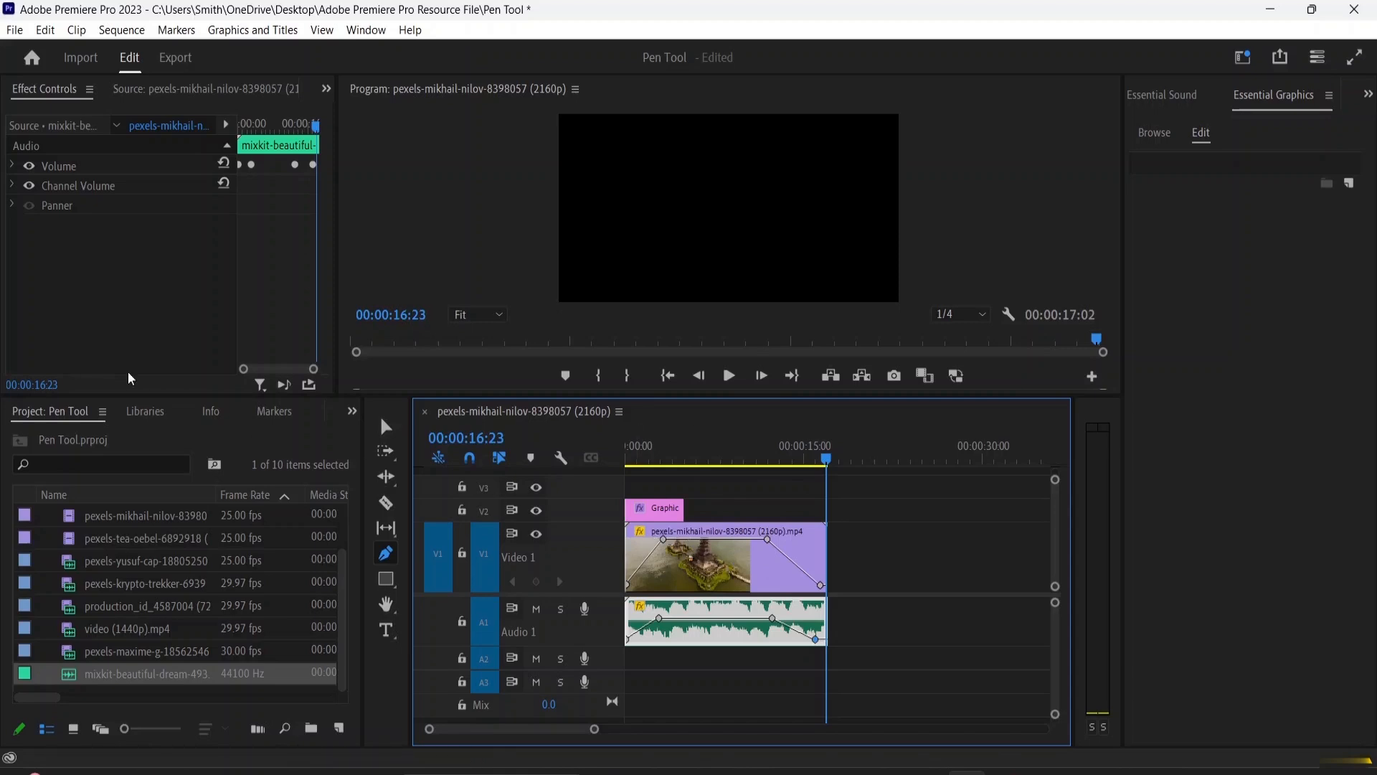
Switch back to the Selection tool and examine the V2 graphic clip's Appearance and Transform properties.
click(386, 427)
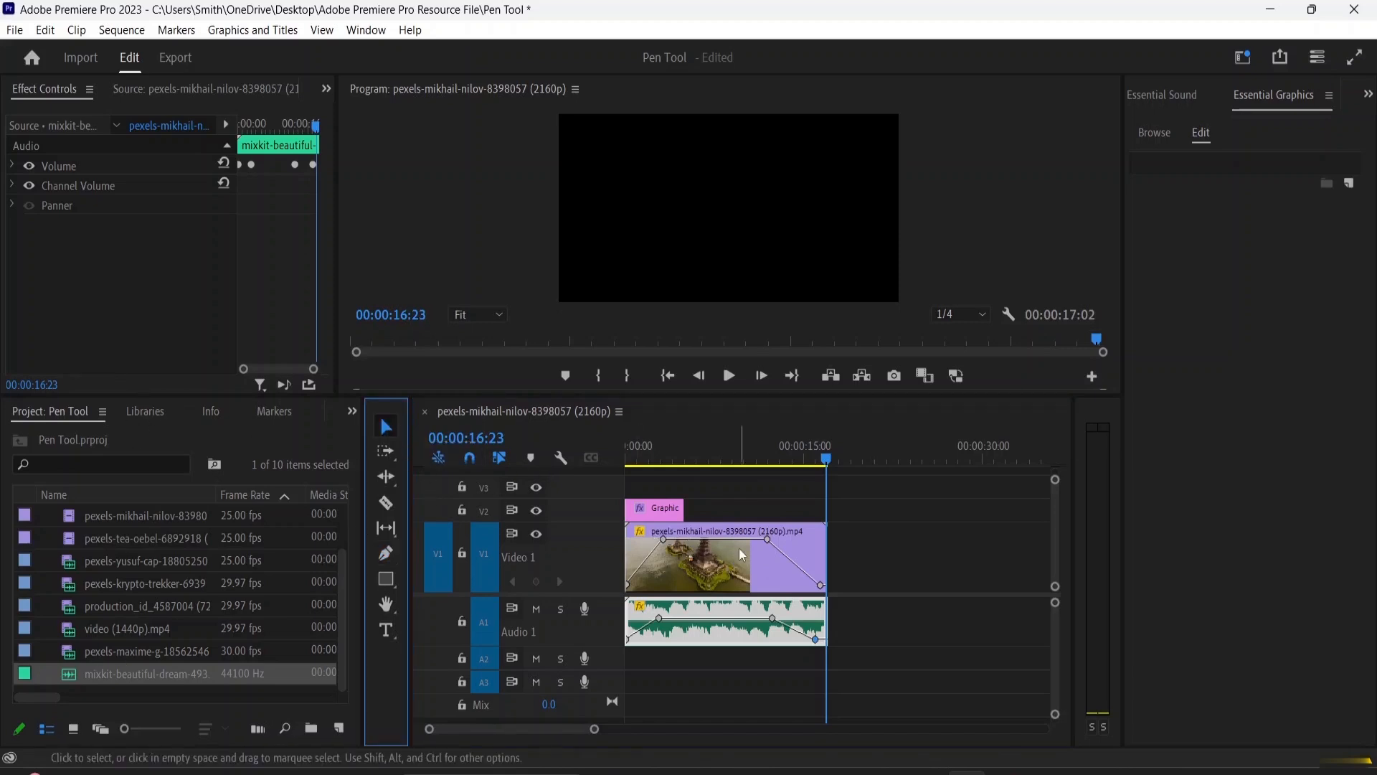
click(701, 562)
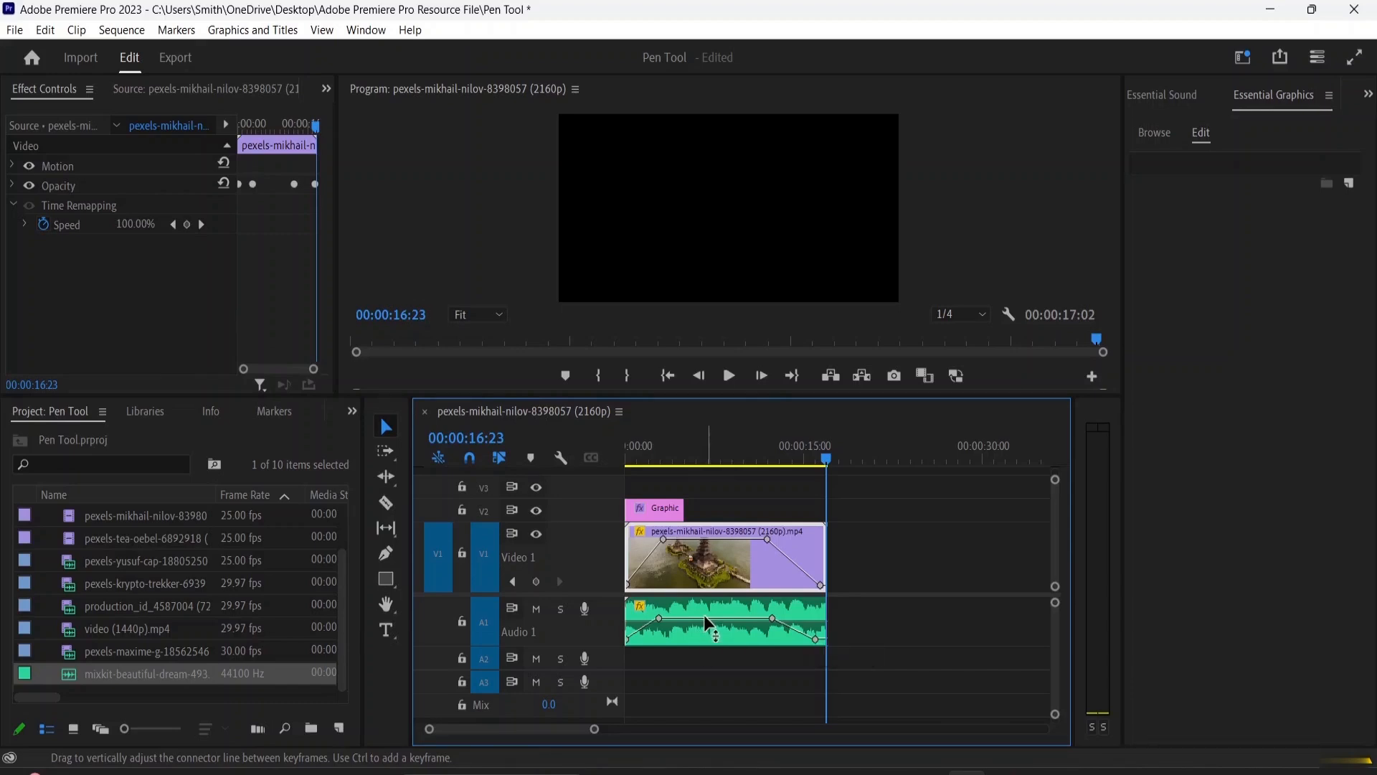
click(648, 512)
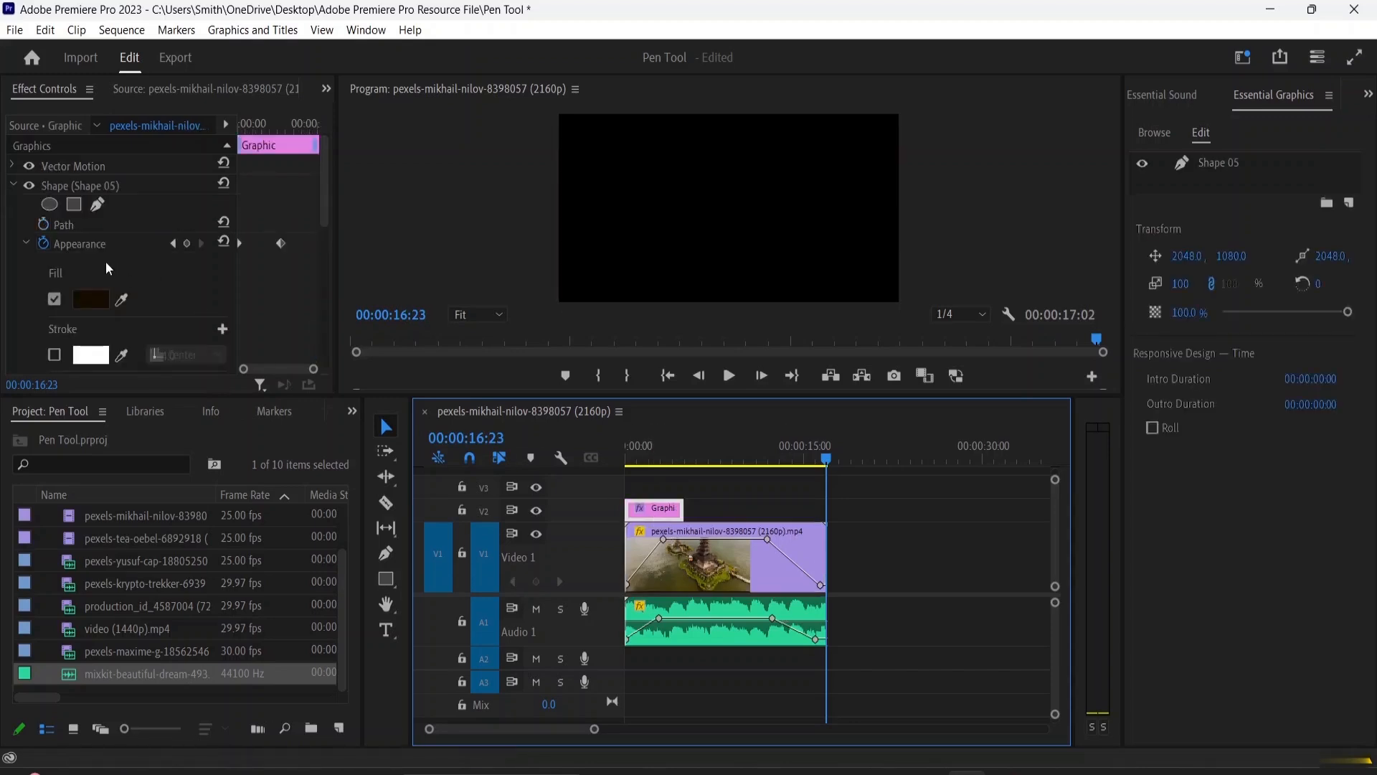
scroll(82, 234, down, 5)
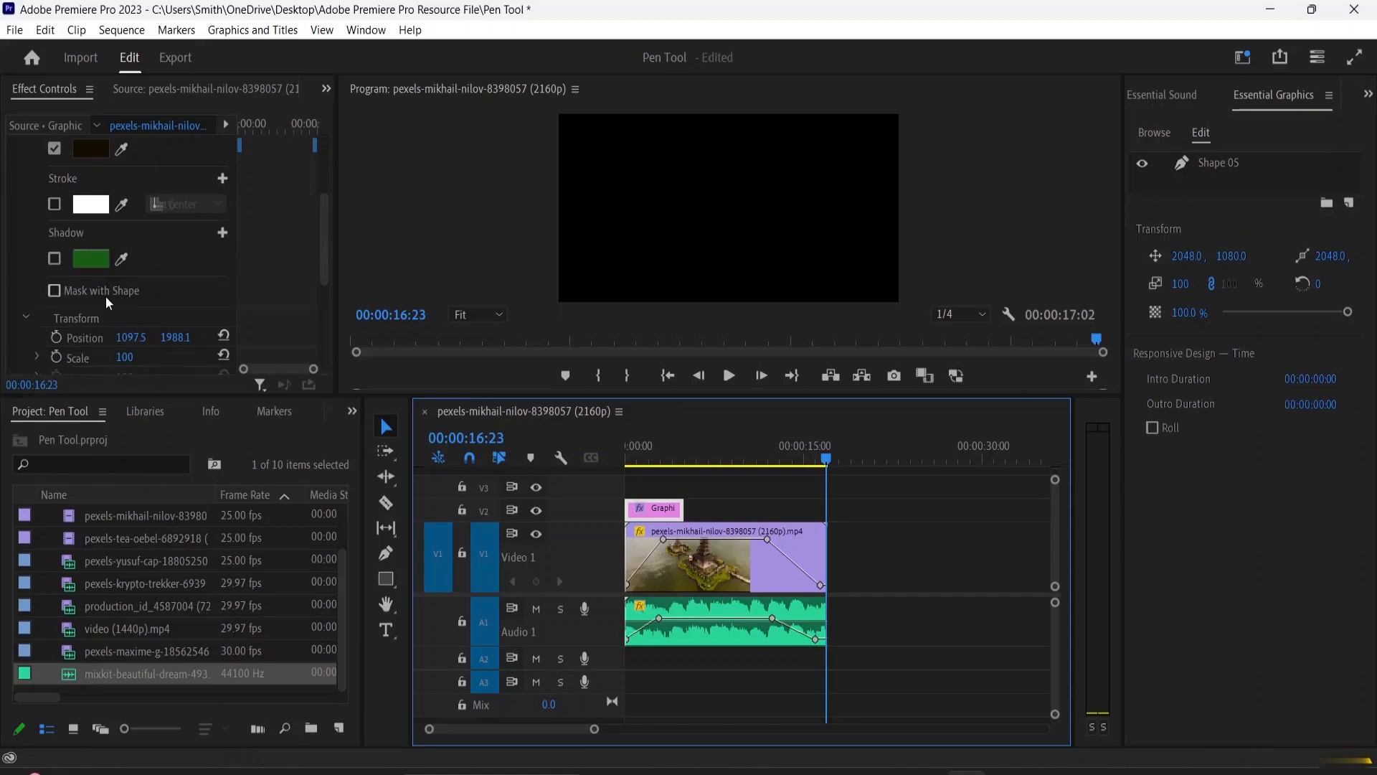
scroll(106, 295, down, 1)
scroll(101, 296, up, 2)
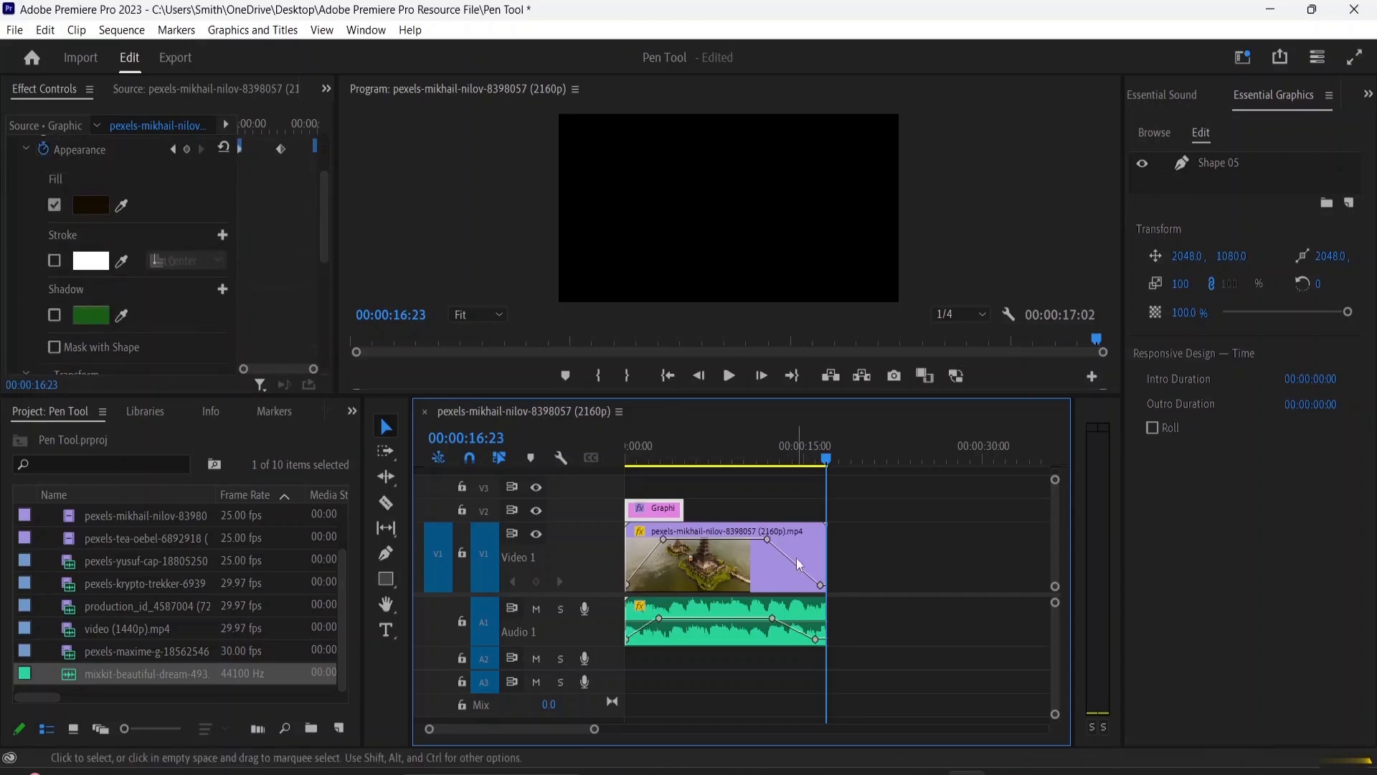
Select the temple video clip on V1 and expand its Motion effect to examine the position, scale and rotation properties.
click(730, 579)
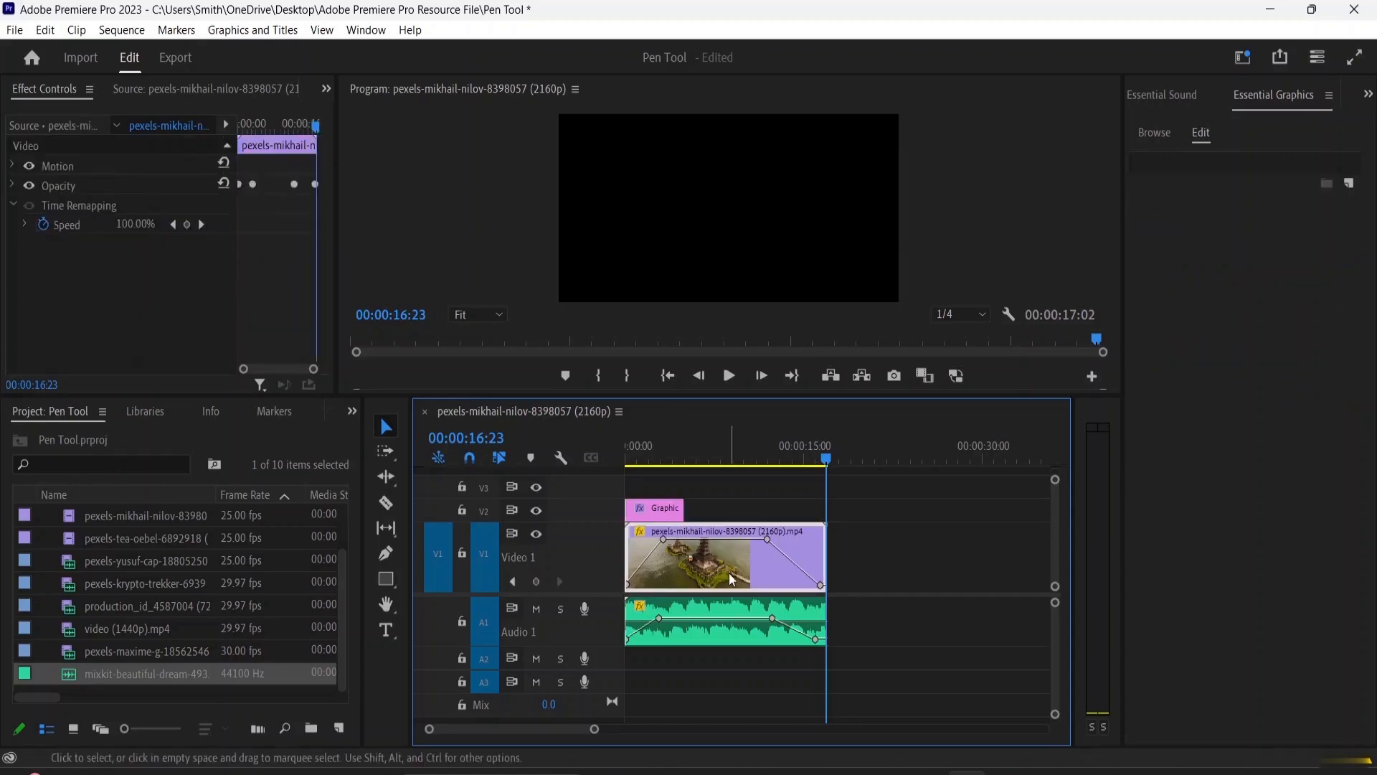
click(11, 167)
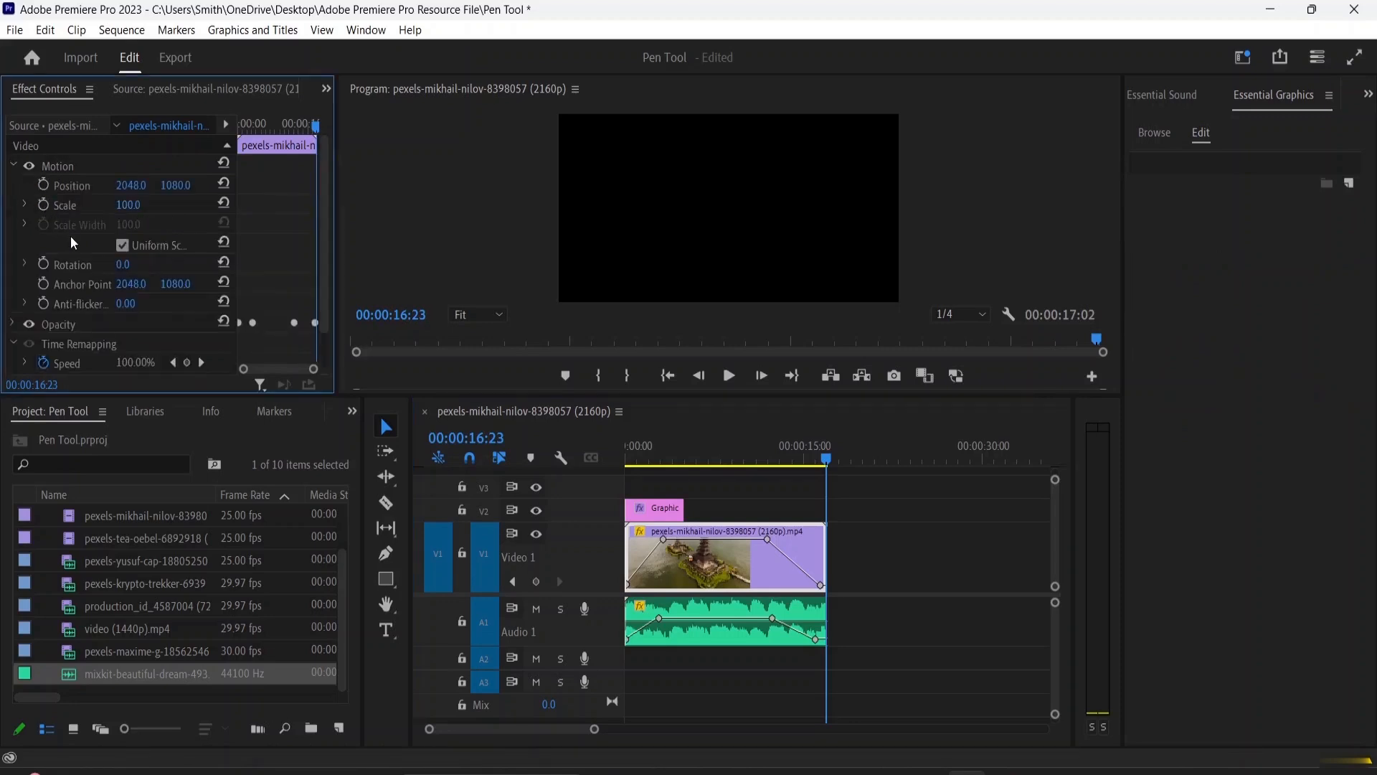
scroll(71, 242, down, 1)
scroll(87, 255, up, 1)
scroll(88, 260, down, 1)
scroll(88, 259, up, 1)
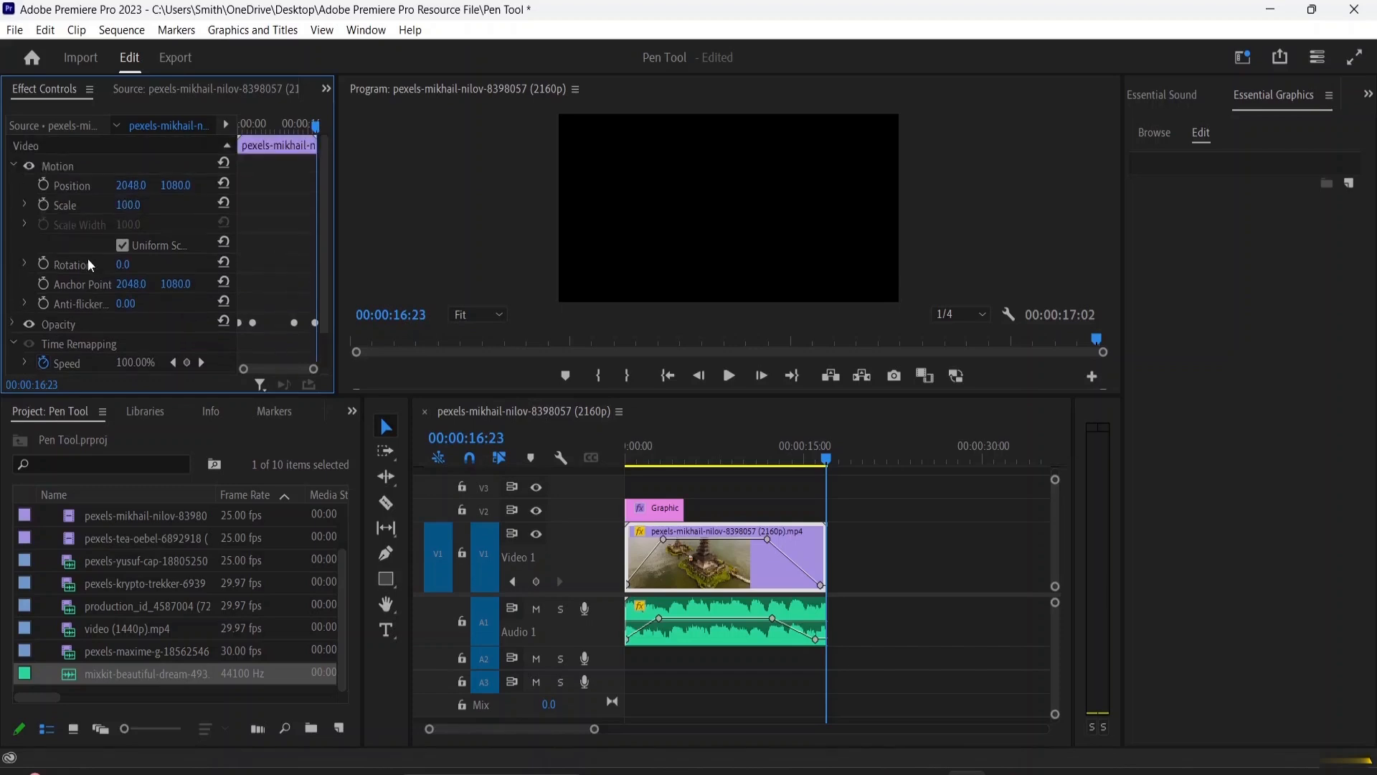